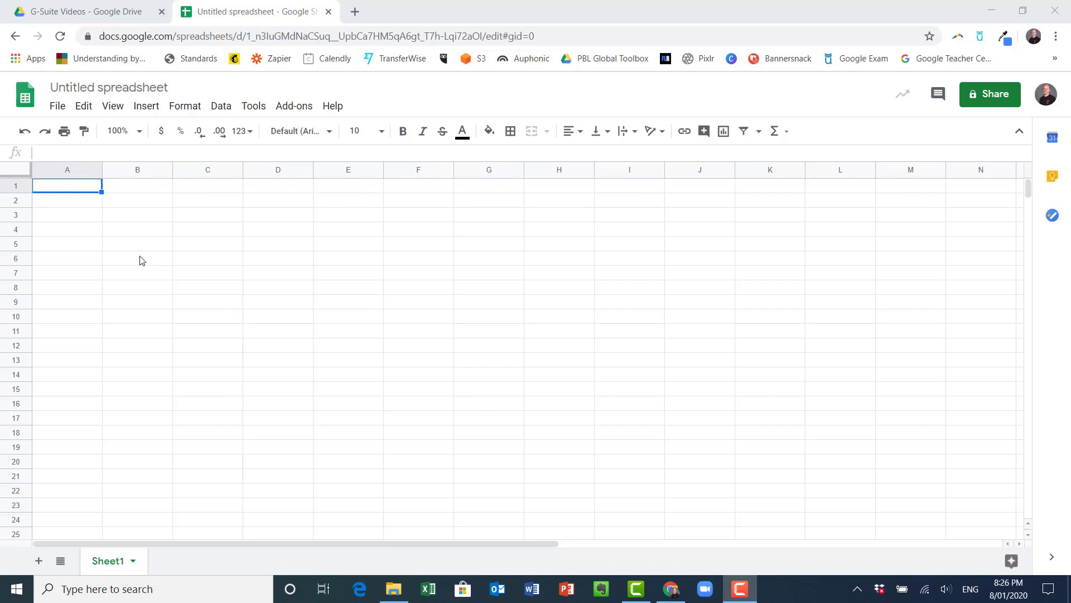
Rename the untitled spreadsheet as "Test 1"
{"action": "left_click", "coordinate": [87, 90]}
{"action": "type", "text": "Tes"}
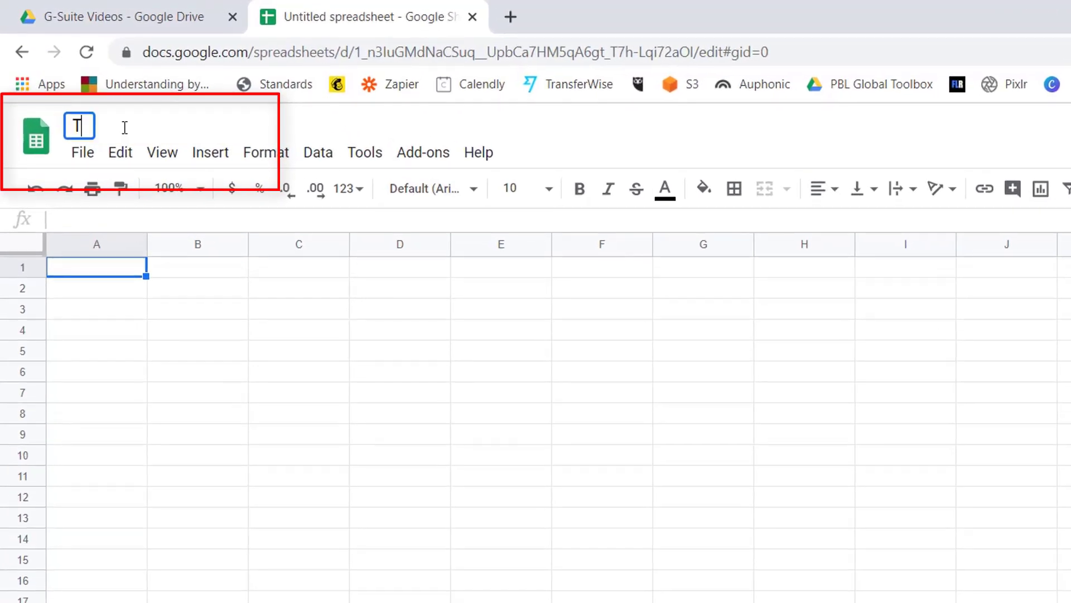
{"action": "type", "text": "t 1"}
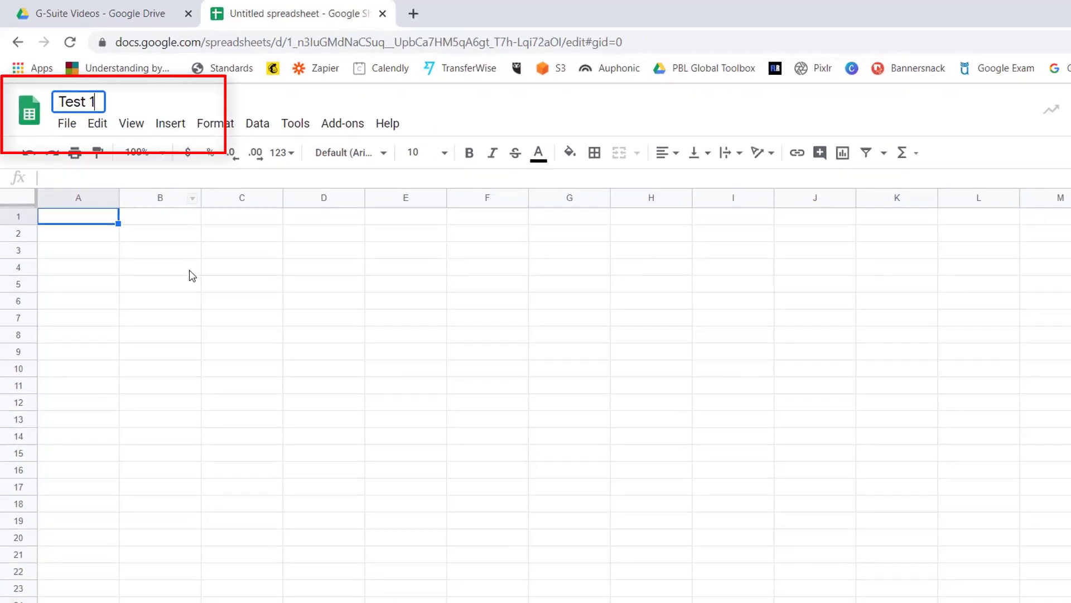
{"action": "left_click", "coordinate": [189, 270]}
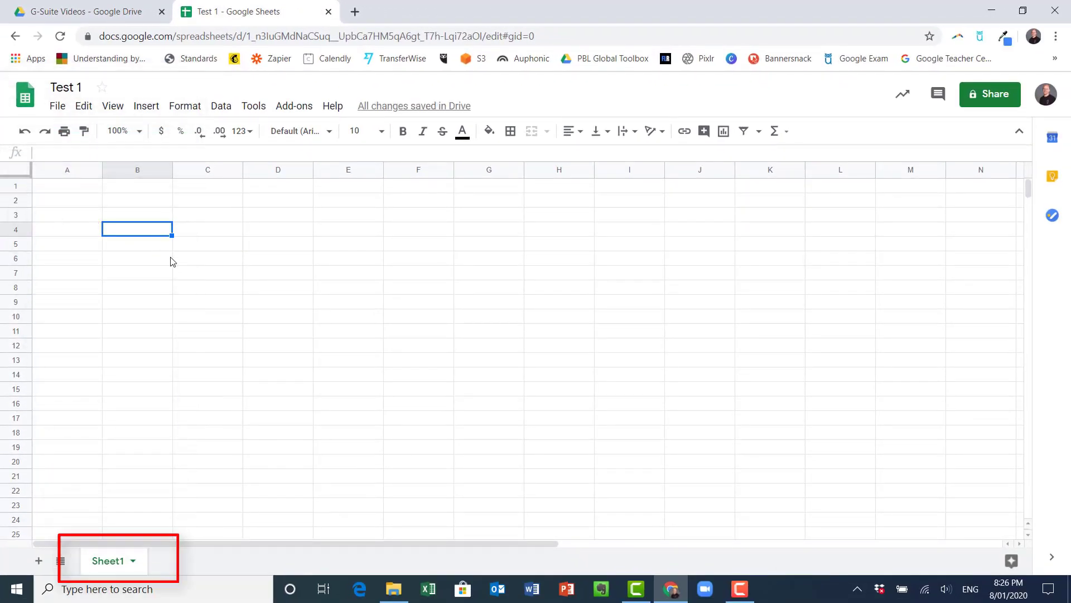
Rename the Sheet1 tab as "Attendence"
{"action": "double_click", "coordinate": [107, 566]}
{"action": "type", "text": "Attendence"}
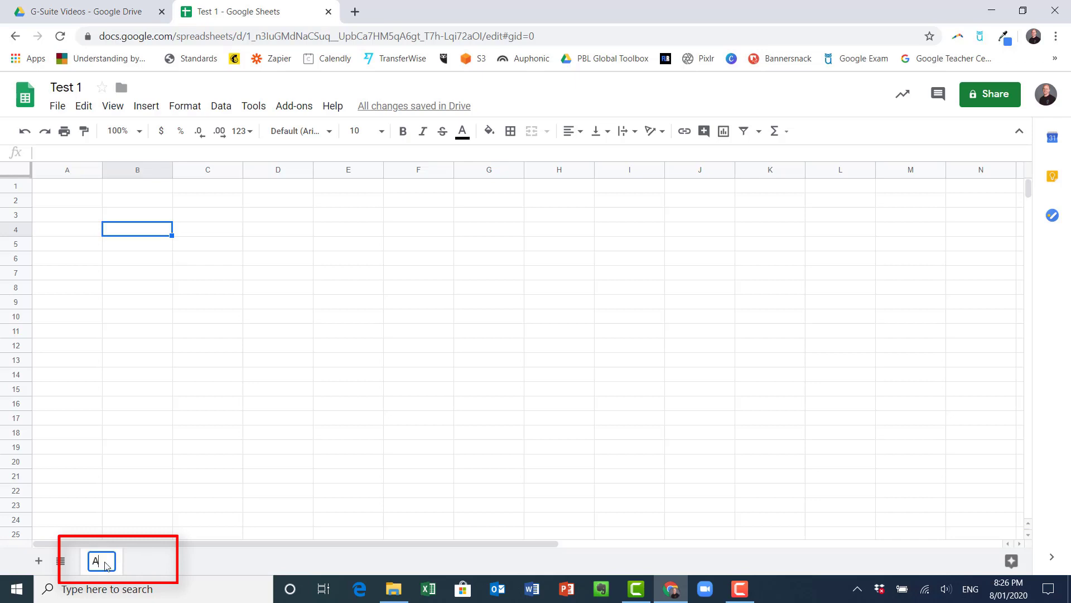
{"action": "key", "text": "Return"}
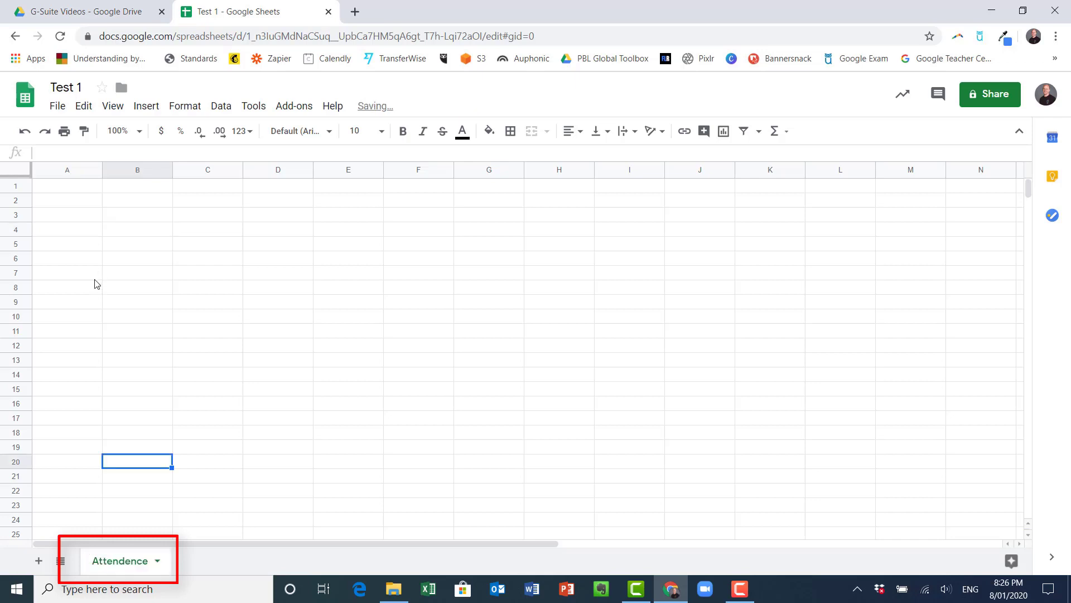
Enter the headers "Name", "Week 1" and "Week 2" in cells A1 to C1
{"action": "left_click", "coordinate": [71, 190]}
{"action": "type", "text": "Name"}
{"action": "key", "text": "Tab"}
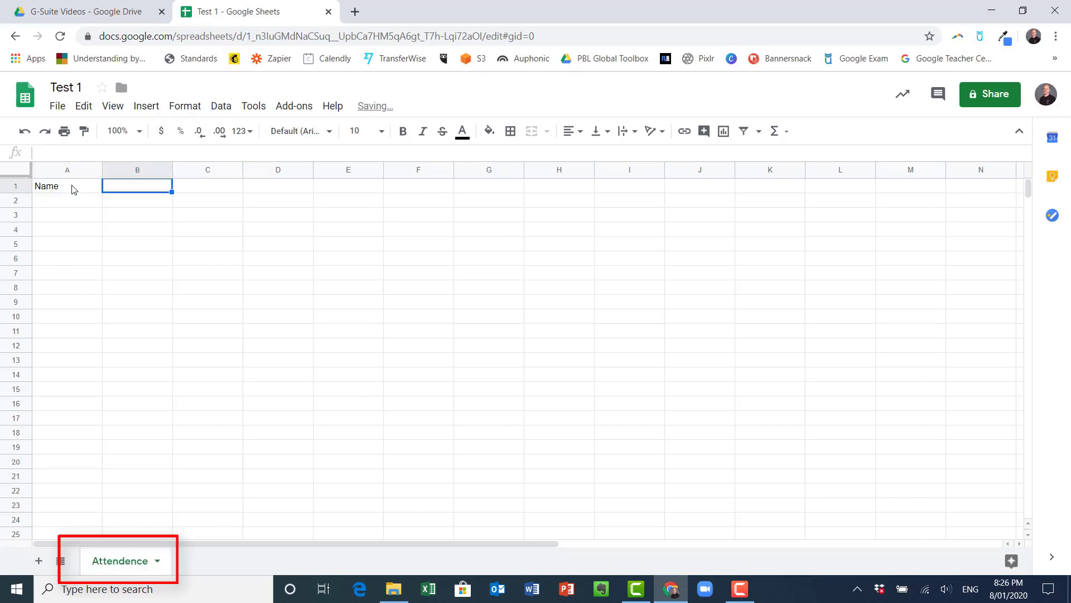
{"action": "type", "text": "Week 1"}
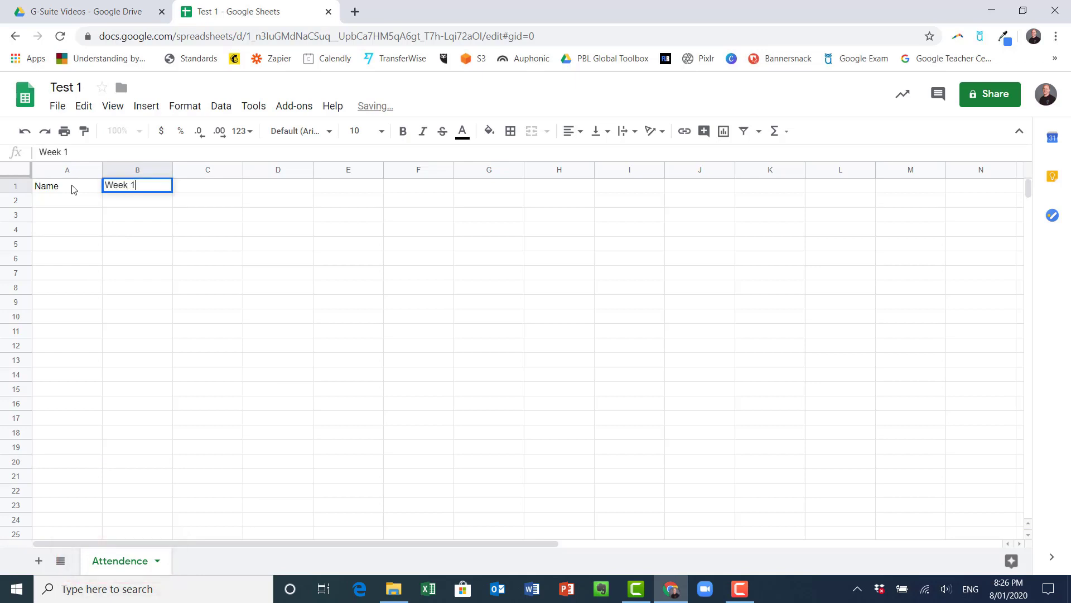
{"action": "key", "text": "Tab"}
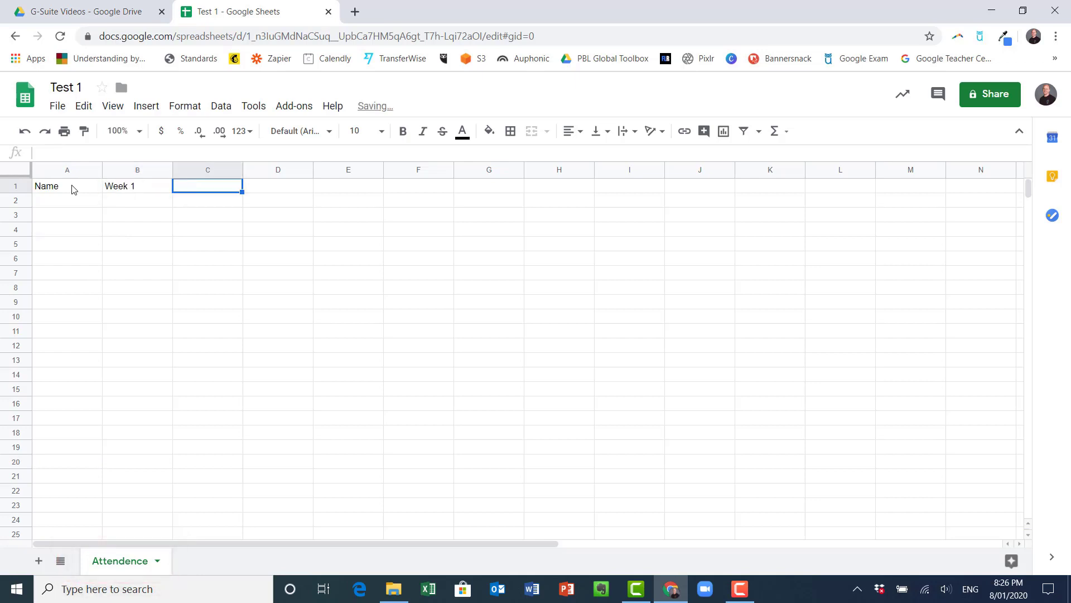
{"action": "type", "text": "Week2"}
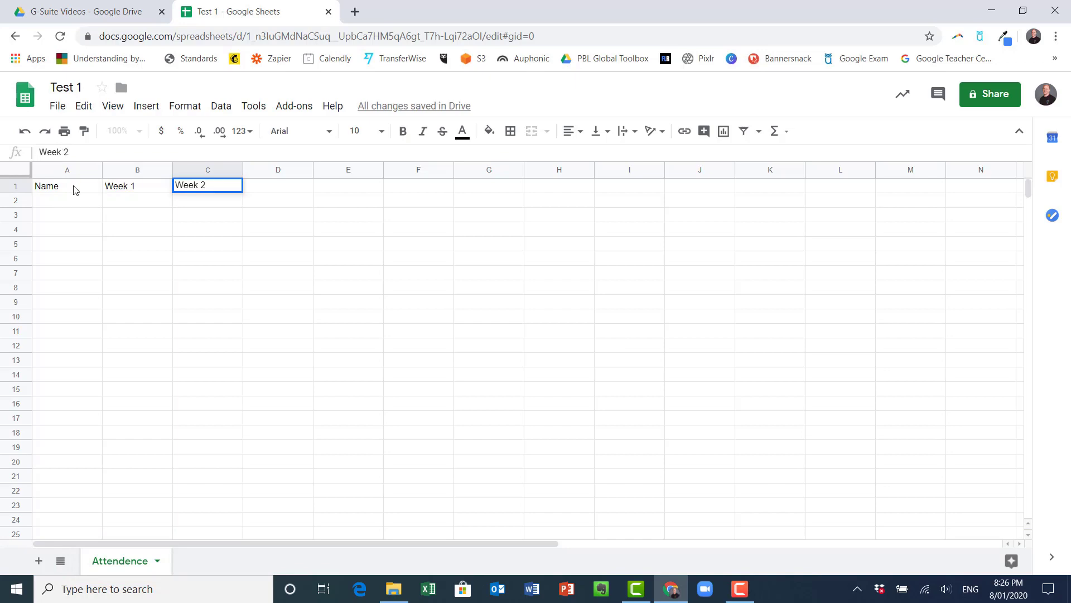
{"action": "left_click", "coordinate": [188, 234]}
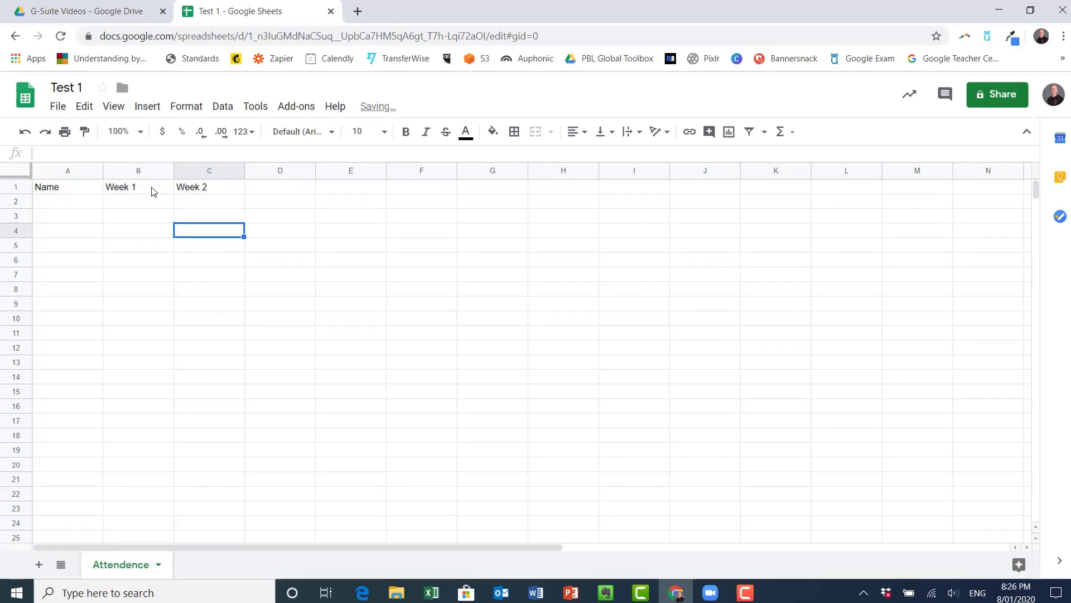
Extend the week headers across row 1 by autofill so they end with Week 10 in K1, clearing the extra entry in L1
{"action": "left_click", "coordinate": [147, 186]}
{"action": "left_click", "coordinate": [299, 254], "text": "shift"}
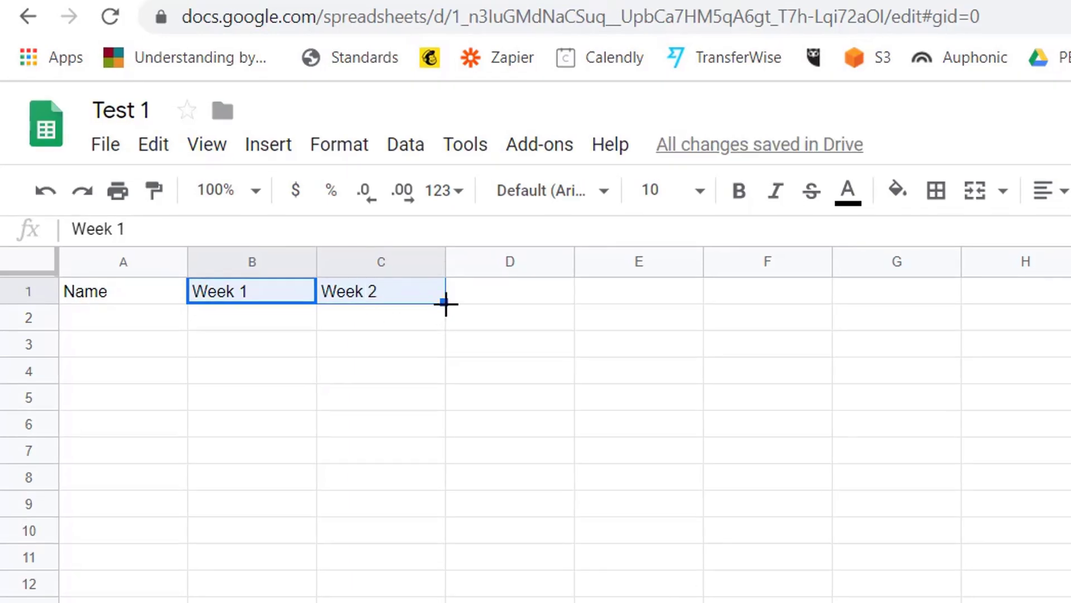
{"action": "left_click_drag", "start_coordinate": [446, 303], "coordinate": [1070, 279]}
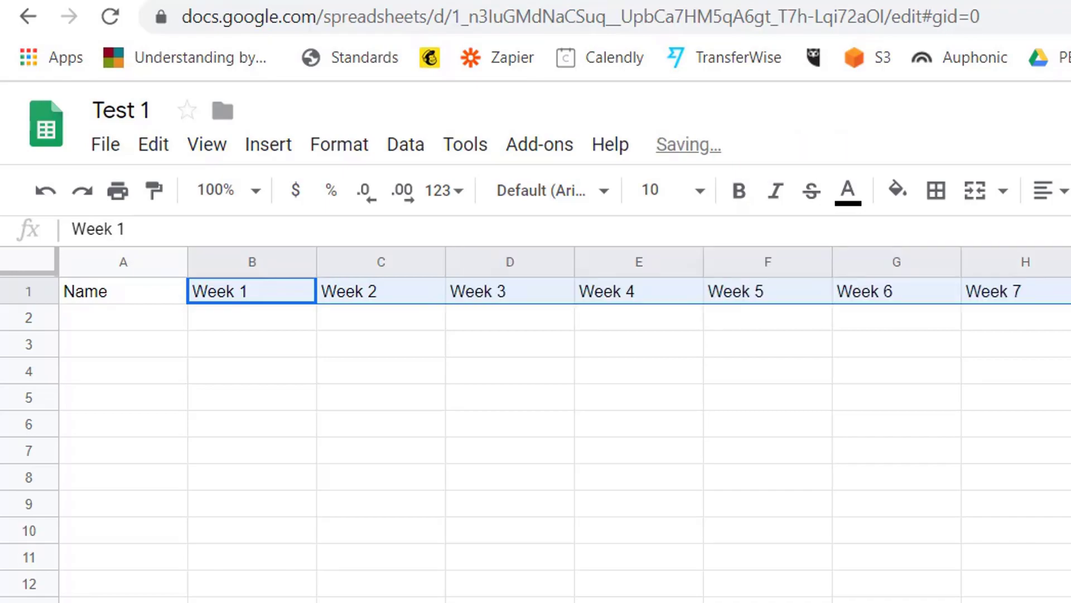
{"action": "left_click", "coordinate": [841, 192]}
{"action": "key", "text": "Delete"}
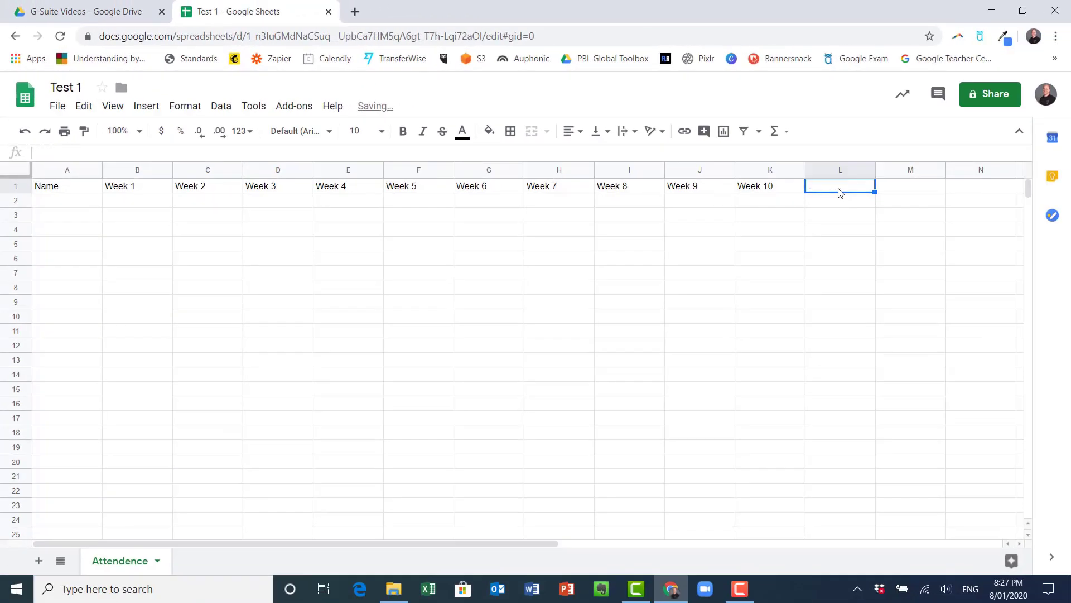
Enter "Name 1" and "Name 2" in A2 and A3 and autofill the series down to Name 20 in A21
{"action": "left_click", "coordinate": [78, 208]}
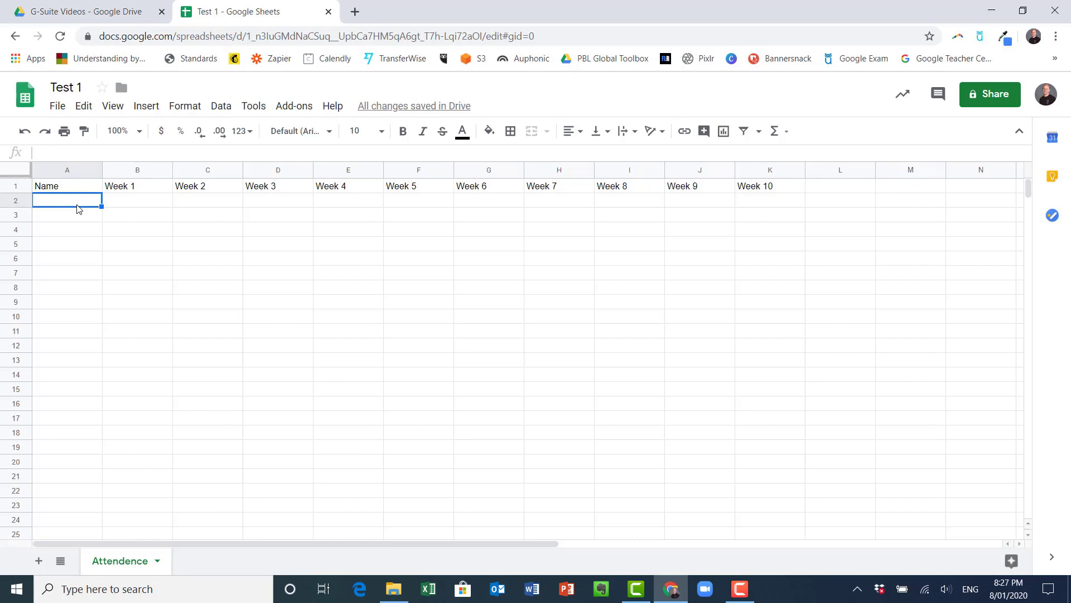
{"action": "type", "text": "Name 1"}
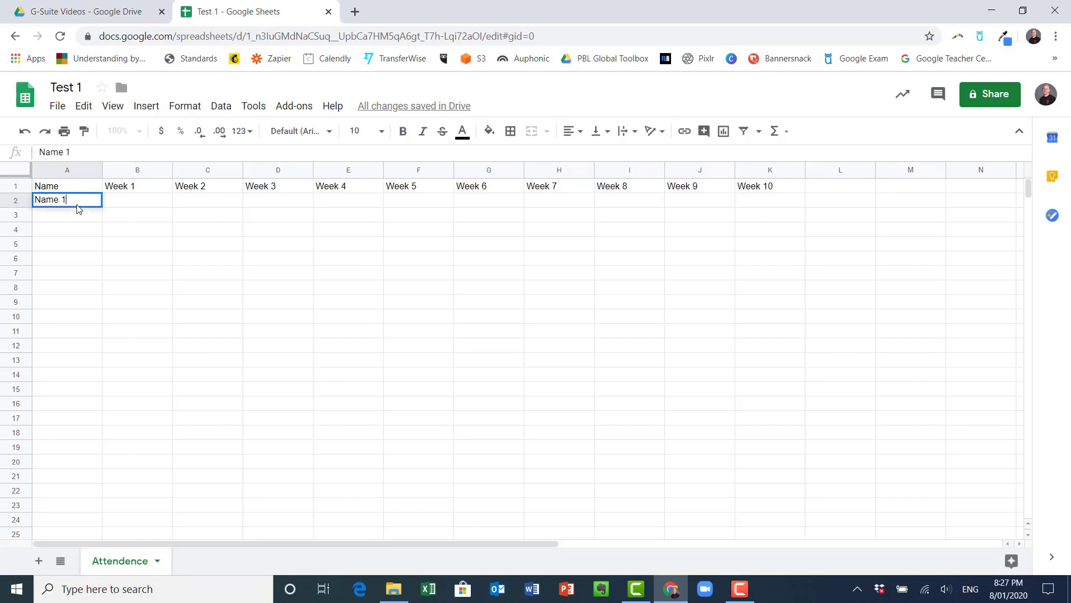
{"action": "key", "text": "Return"}
{"action": "type", "text": "Name "}
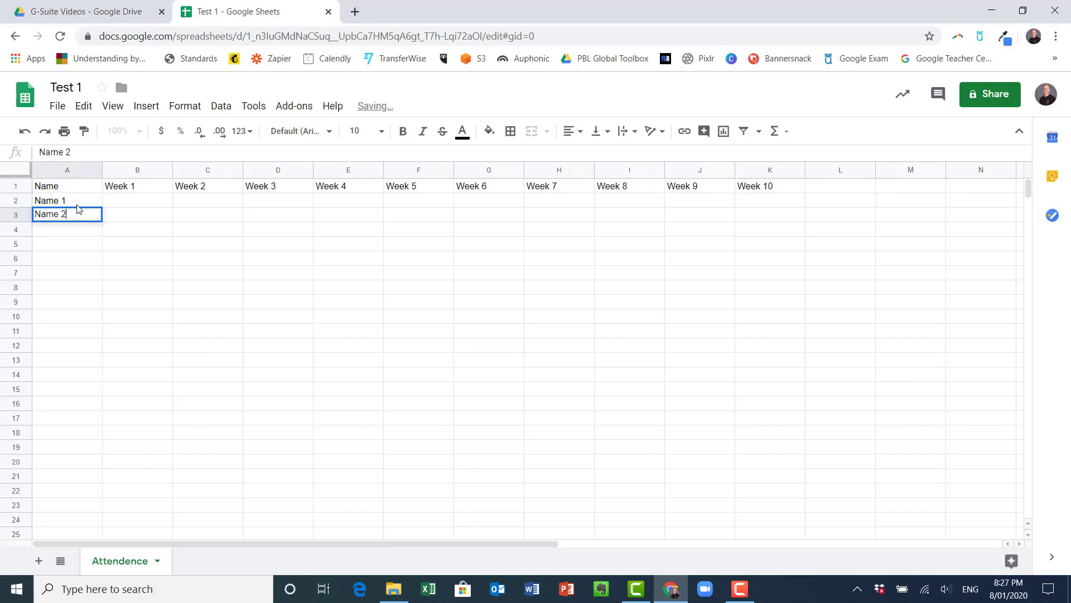
{"action": "type", "text": "2"}
{"action": "key", "text": "Return"}
{"action": "left_click_drag", "start_coordinate": [92, 202], "coordinate": [112, 477]}
{"action": "left_click", "coordinate": [202, 443]}
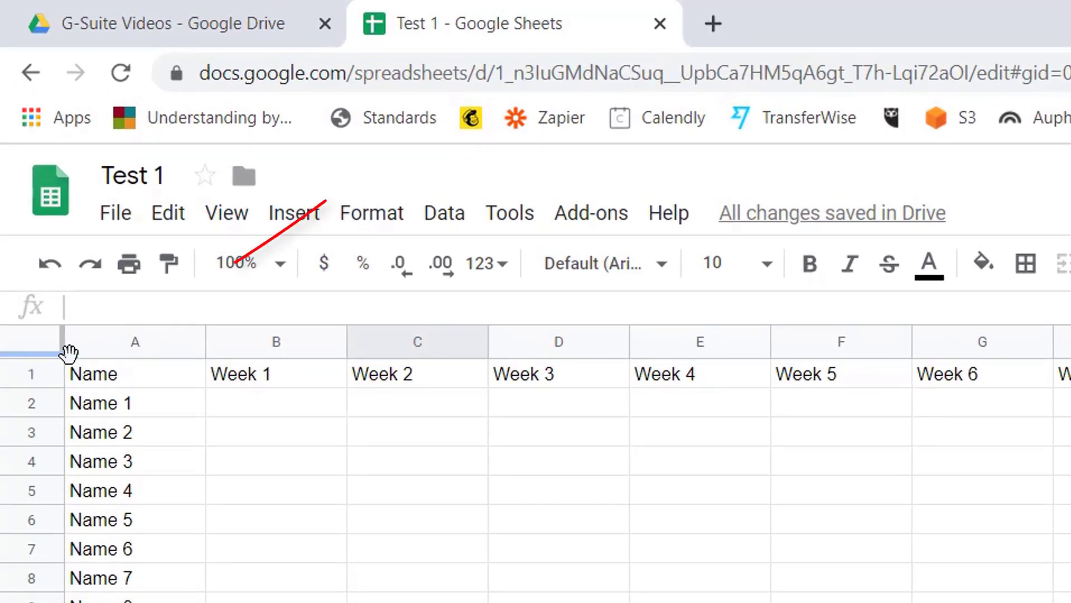
Freeze the header row 1 and the name column A, and check that they stay in place
{"action": "left_click_drag", "start_coordinate": [33, 352], "coordinate": [30, 388]}
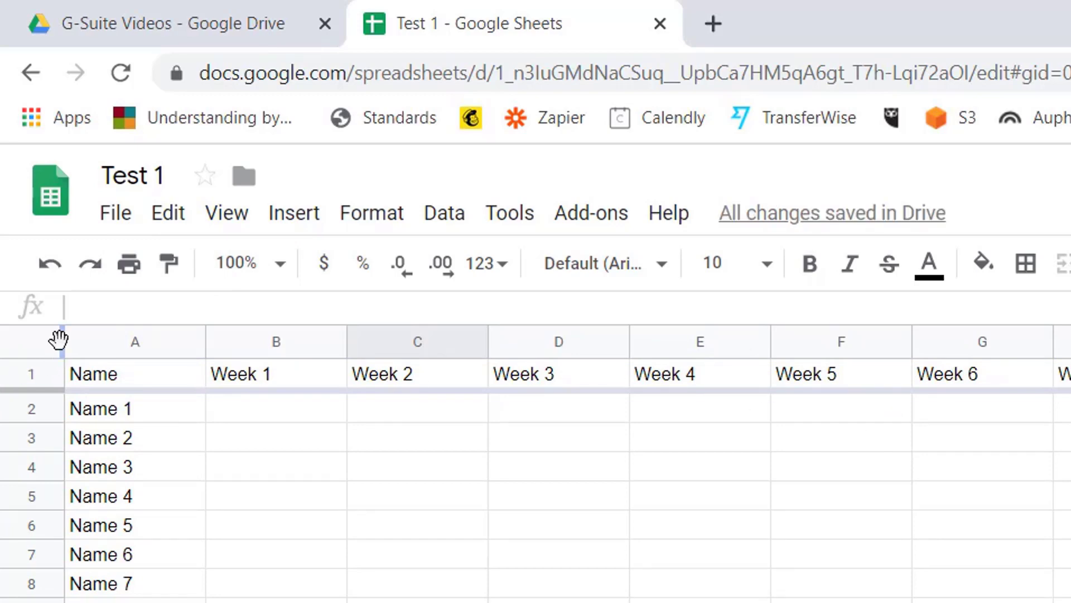
{"action": "left_click_drag", "start_coordinate": [58, 339], "coordinate": [209, 337]}
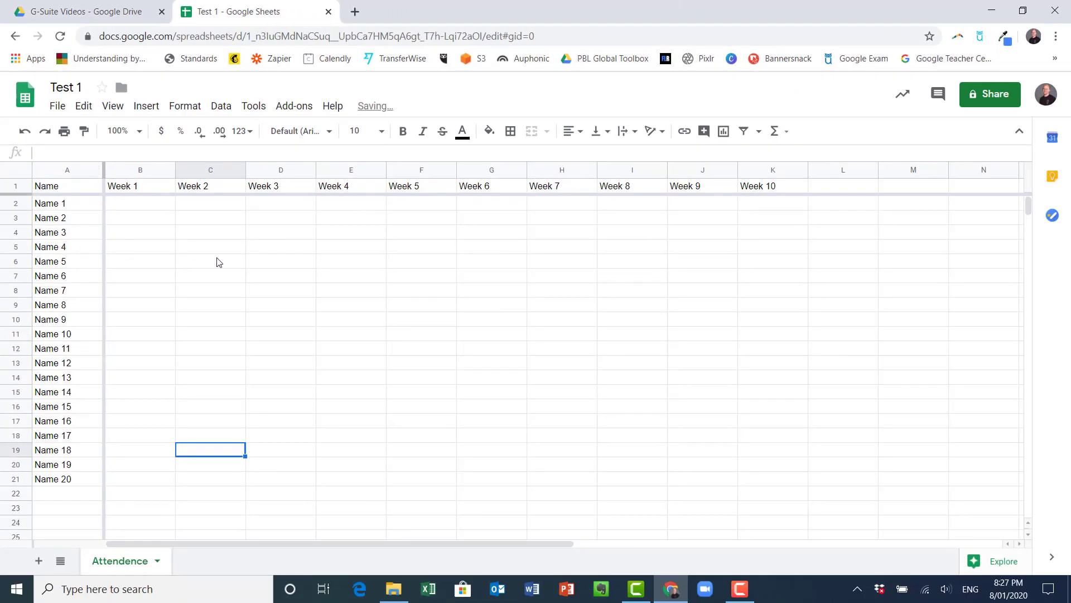
{"action": "scroll", "coordinate": [181, 276], "scroll_direction": "down", "scroll_amount": 5}
{"action": "scroll", "coordinate": [180, 276], "scroll_direction": "up", "scroll_amount": 5}
{"action": "scroll", "coordinate": [180, 277], "scroll_direction": "down", "scroll_amount": 5}
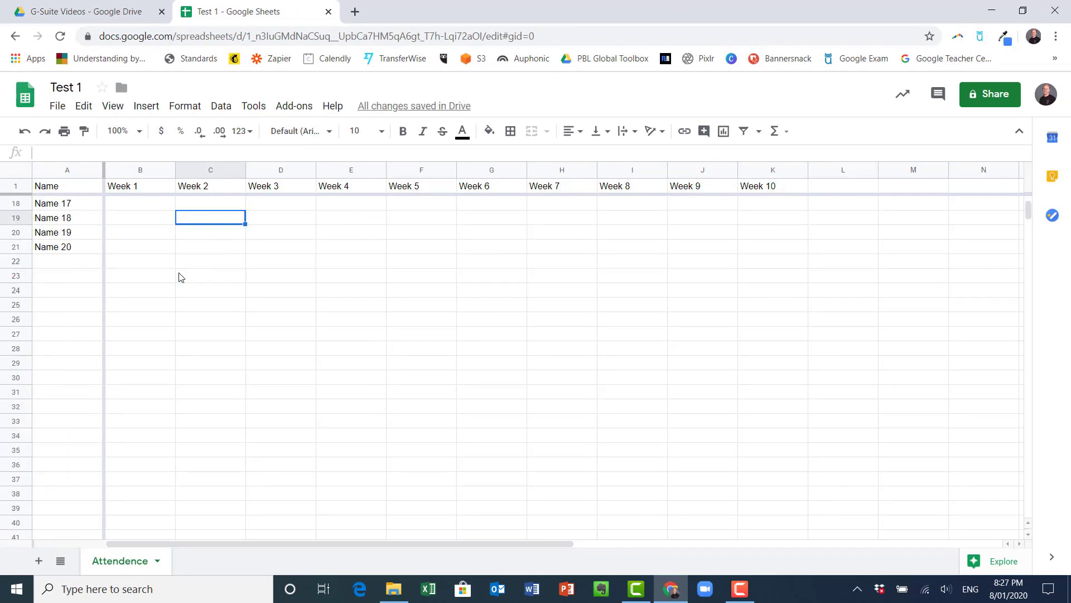
{"action": "scroll", "coordinate": [180, 277], "scroll_direction": "down", "scroll_amount": 1}
{"action": "scroll", "coordinate": [181, 277], "scroll_direction": "up", "scroll_amount": 5}
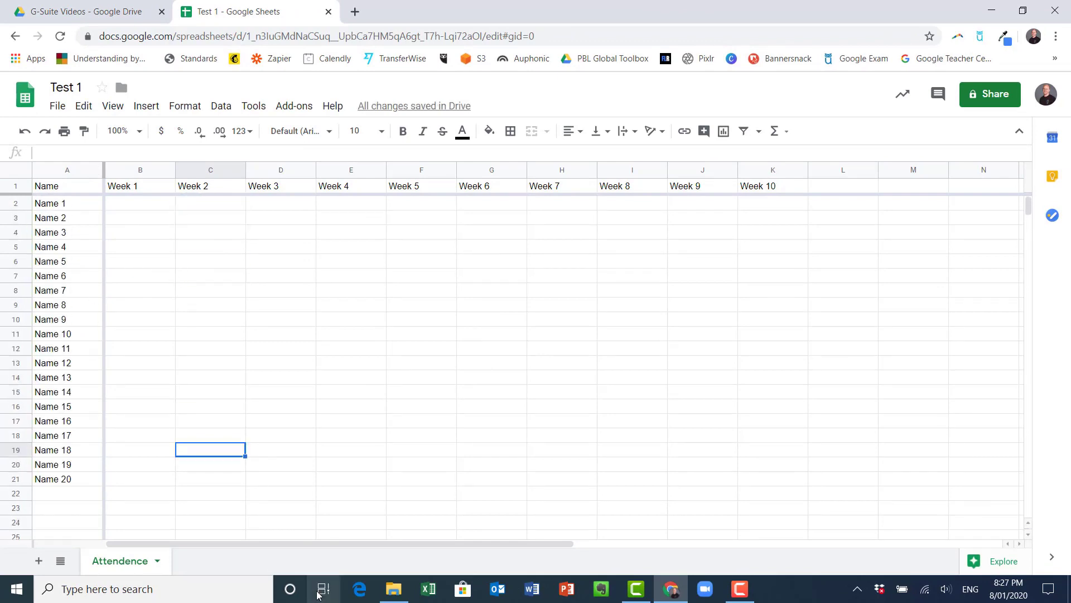
{"action": "left_click_drag", "start_coordinate": [327, 543], "coordinate": [216, 547]}
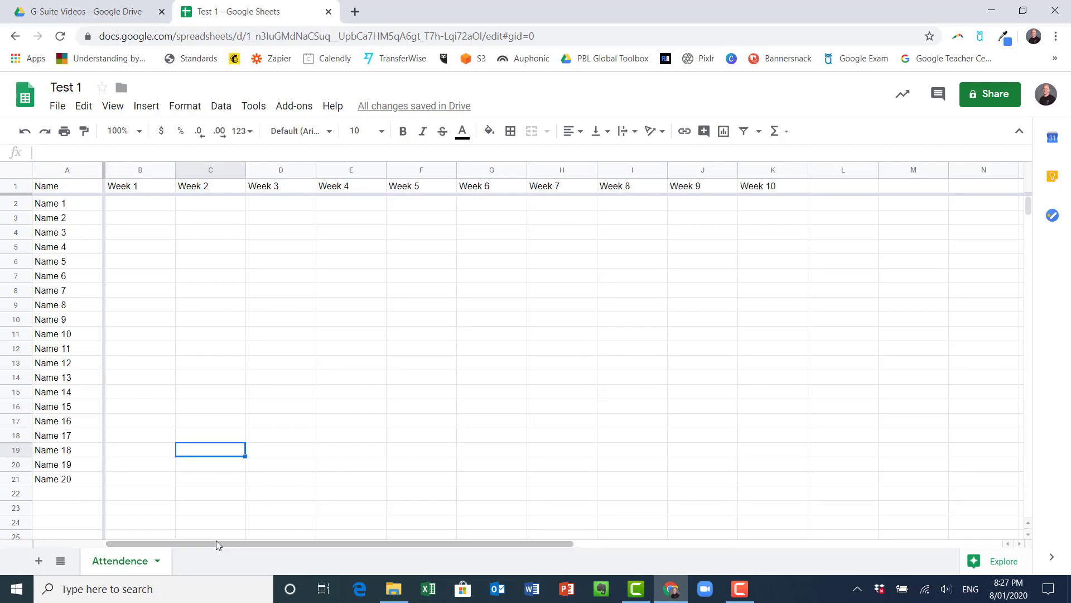
{"action": "left_click", "coordinate": [195, 322]}
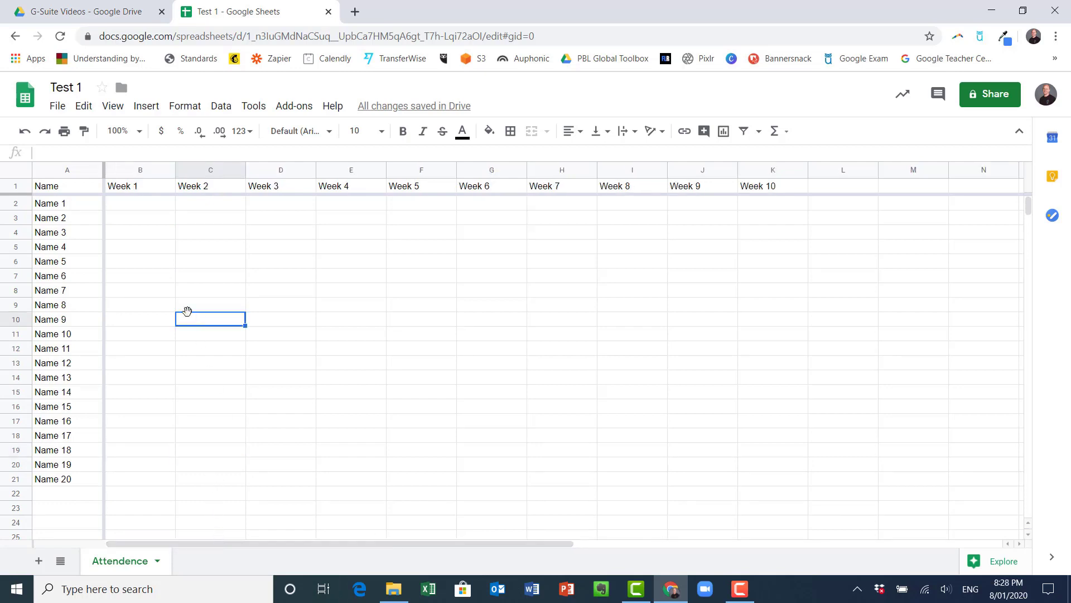
Apply all borders to the whole attendance table, A1 to K21
{"action": "left_click_drag", "start_coordinate": [65, 189], "coordinate": [751, 489]}
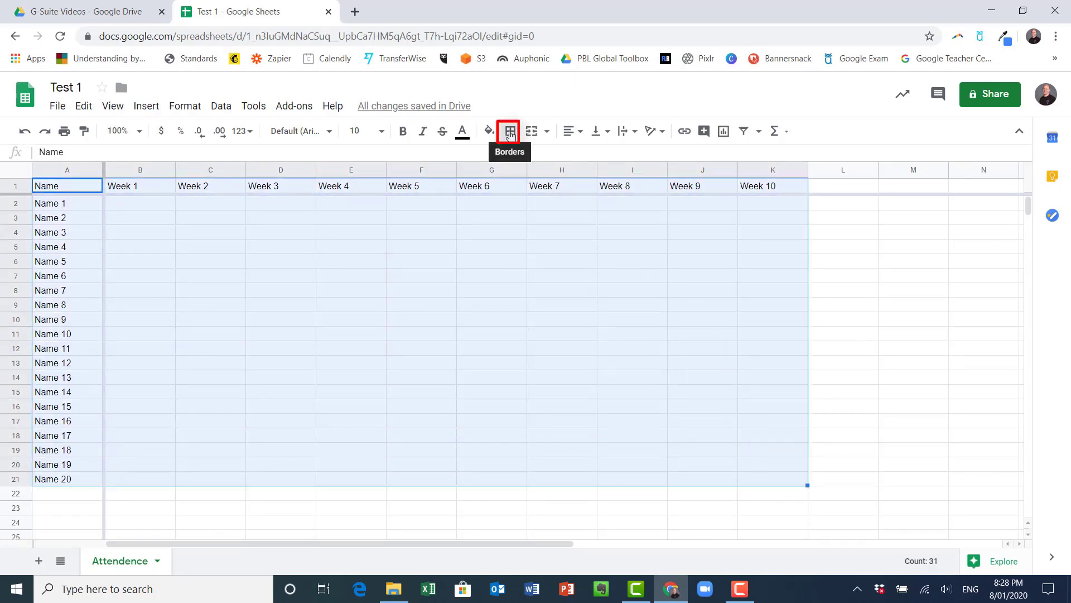
{"action": "left_click", "coordinate": [510, 133]}
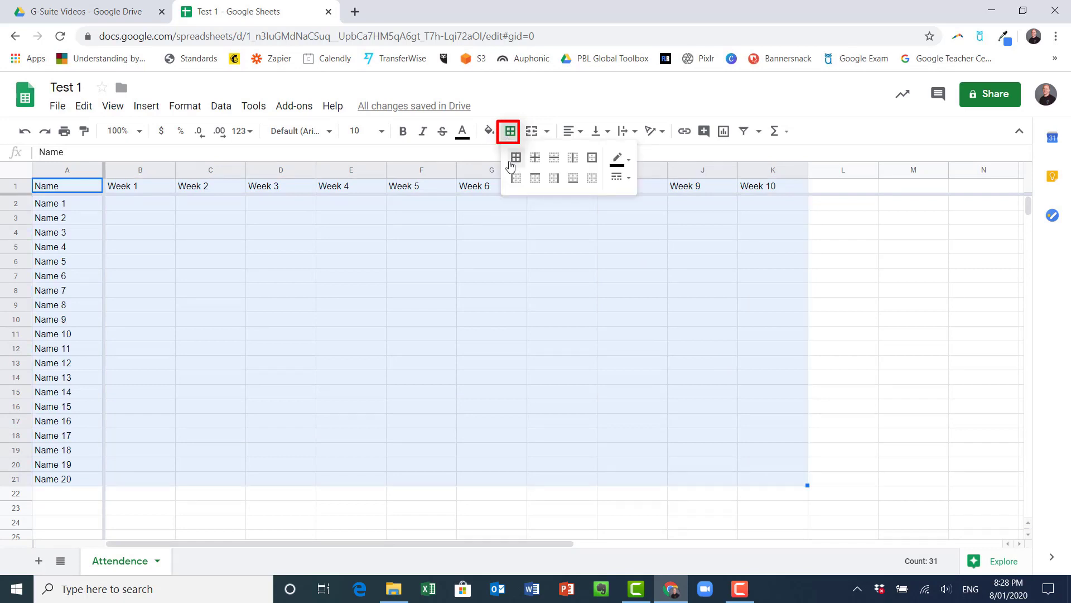
{"action": "left_click", "coordinate": [516, 164]}
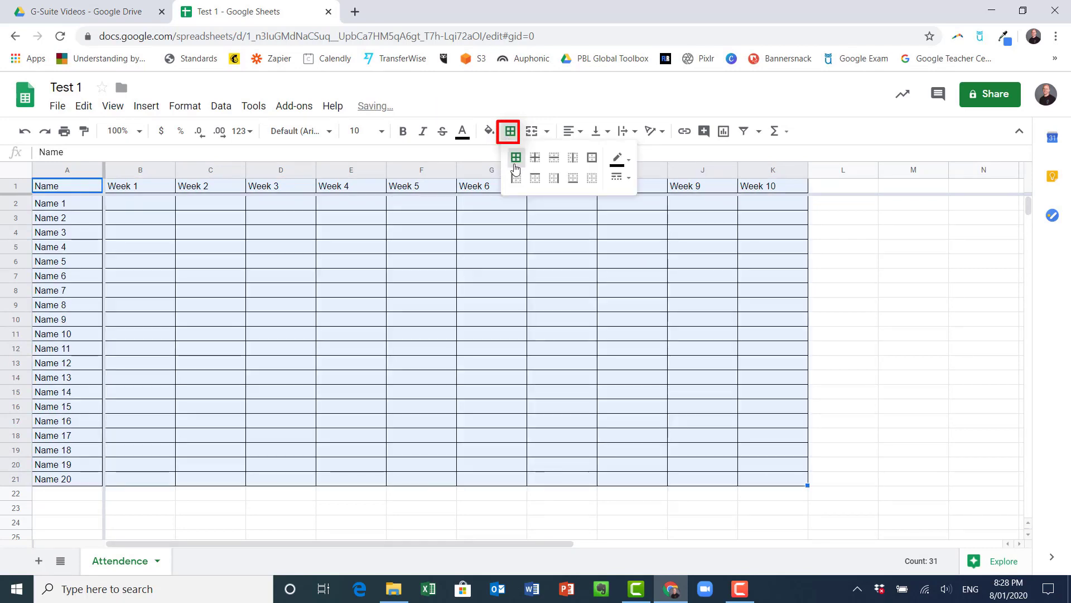
{"action": "left_click", "coordinate": [334, 324]}
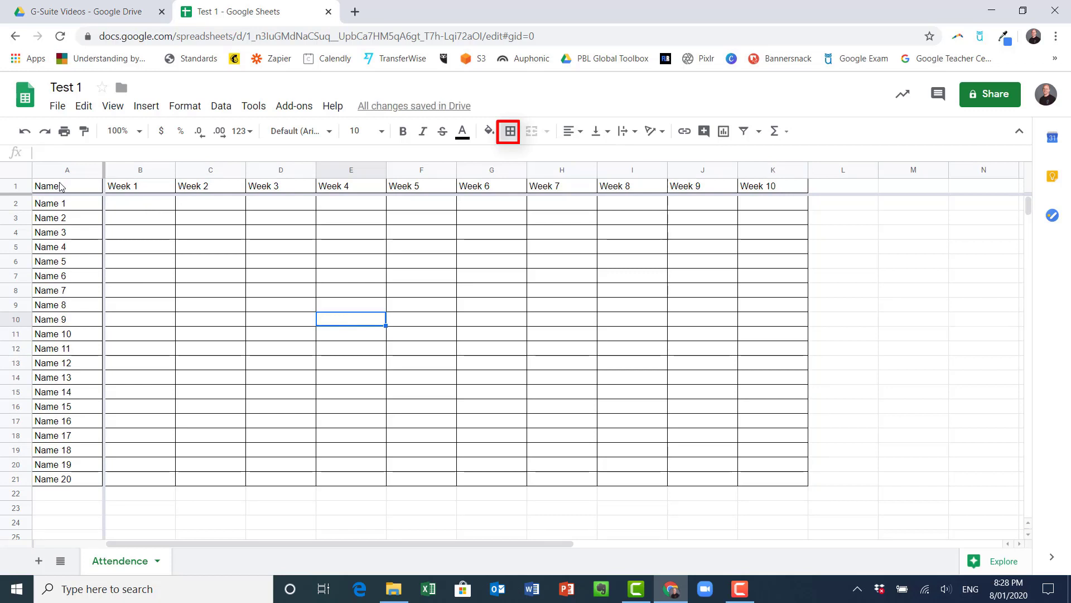
Put a thick outer border around the header row, A1 to K1
{"action": "left_click_drag", "start_coordinate": [66, 185], "coordinate": [728, 189]}
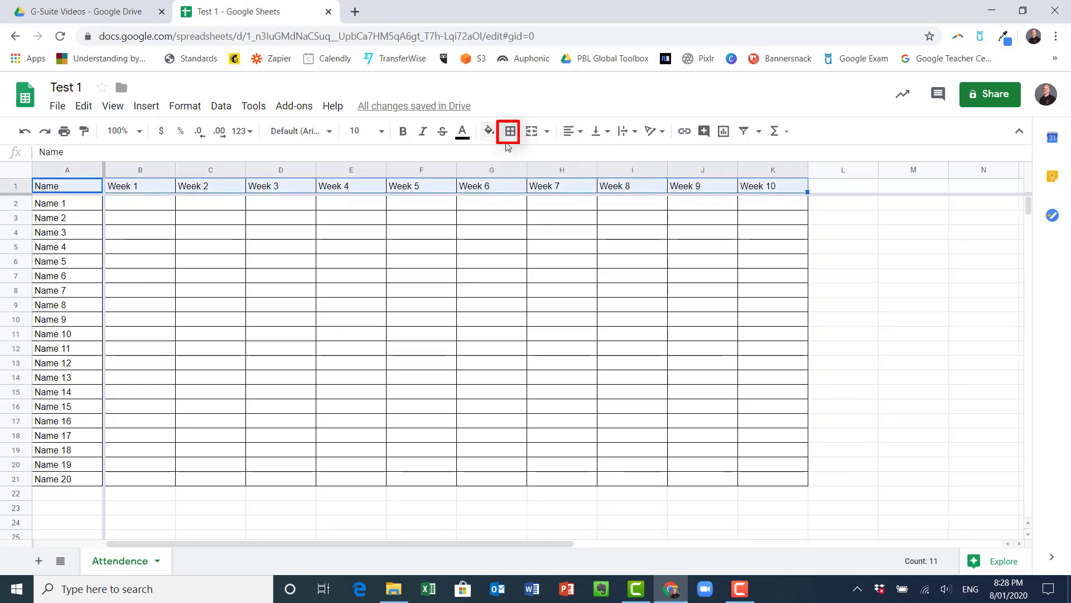
{"action": "left_click", "coordinate": [511, 134]}
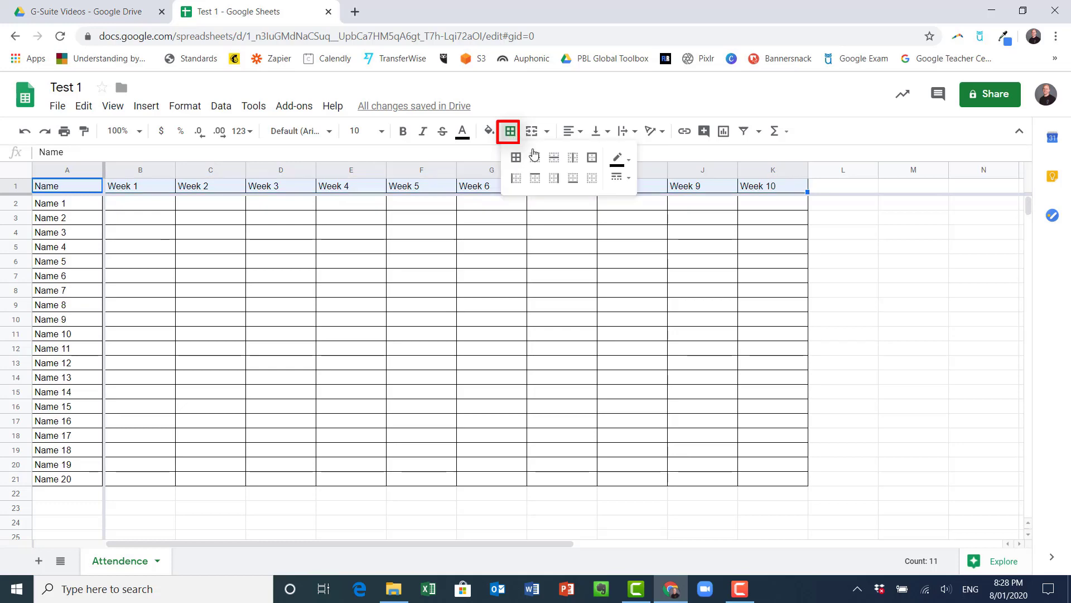
{"action": "left_click", "coordinate": [620, 158]}
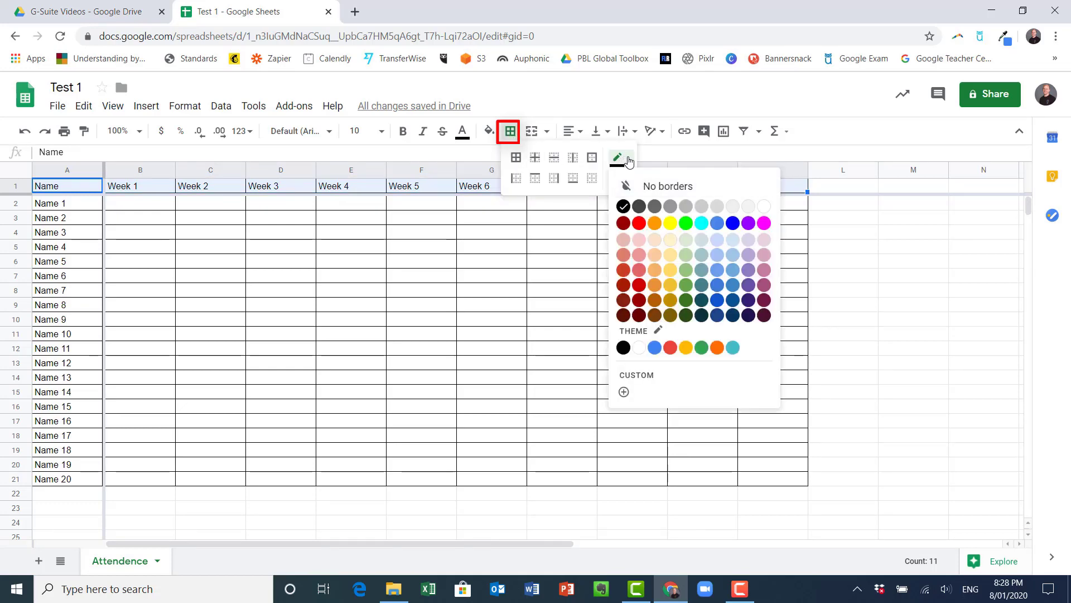
{"action": "left_click", "coordinate": [624, 184]}
{"action": "left_click", "coordinate": [621, 179]}
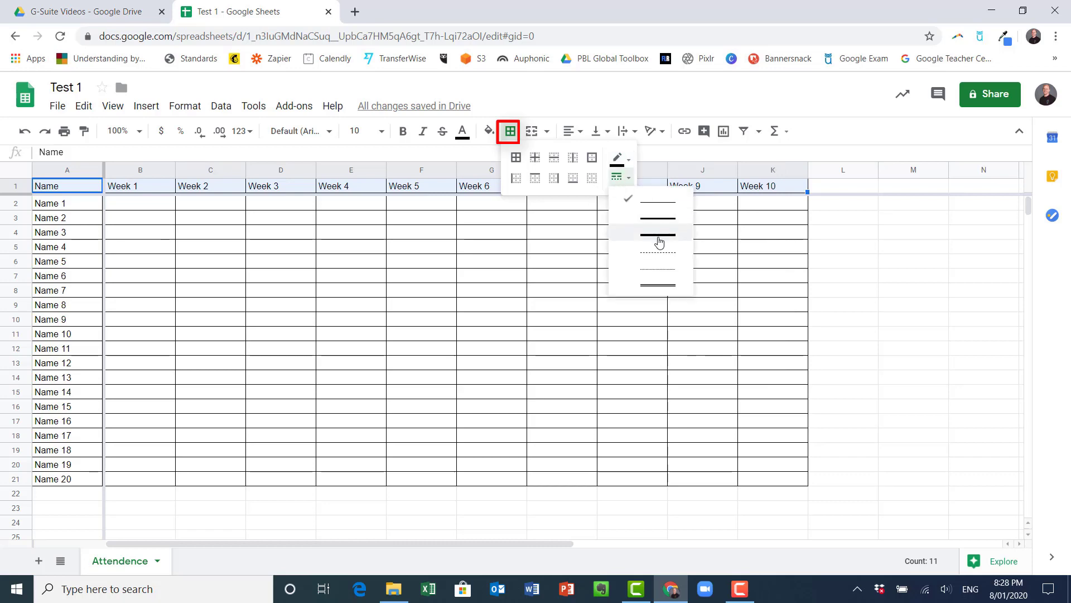
{"action": "left_click", "coordinate": [657, 239]}
{"action": "left_click", "coordinate": [592, 158]}
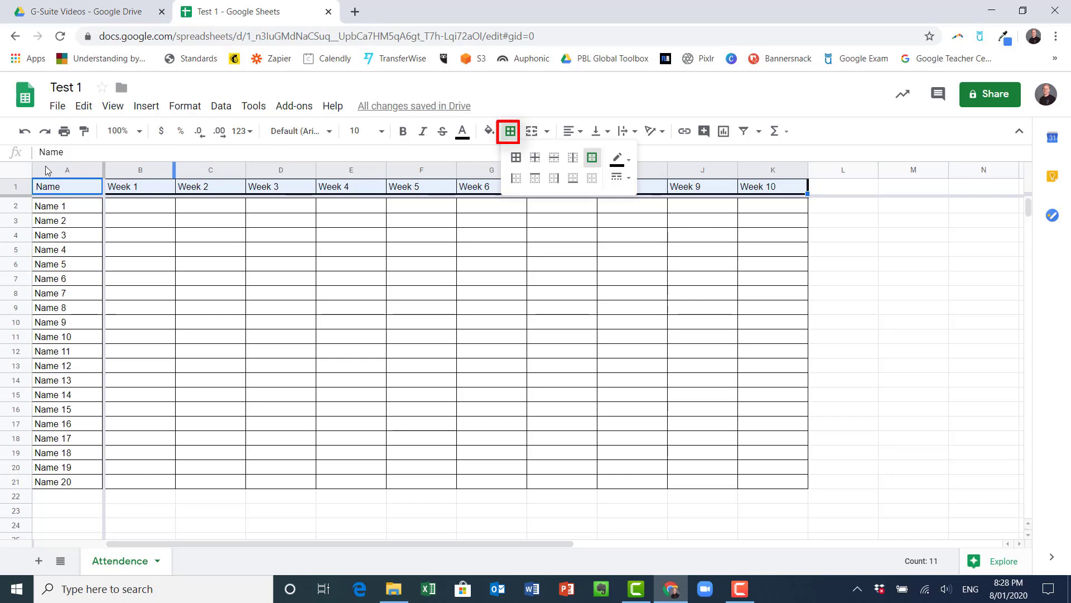
{"action": "left_click", "coordinate": [56, 223]}
Put a thick outer border around the name column, A1 to A21
{"action": "left_click_drag", "start_coordinate": [69, 192], "coordinate": [84, 483]}
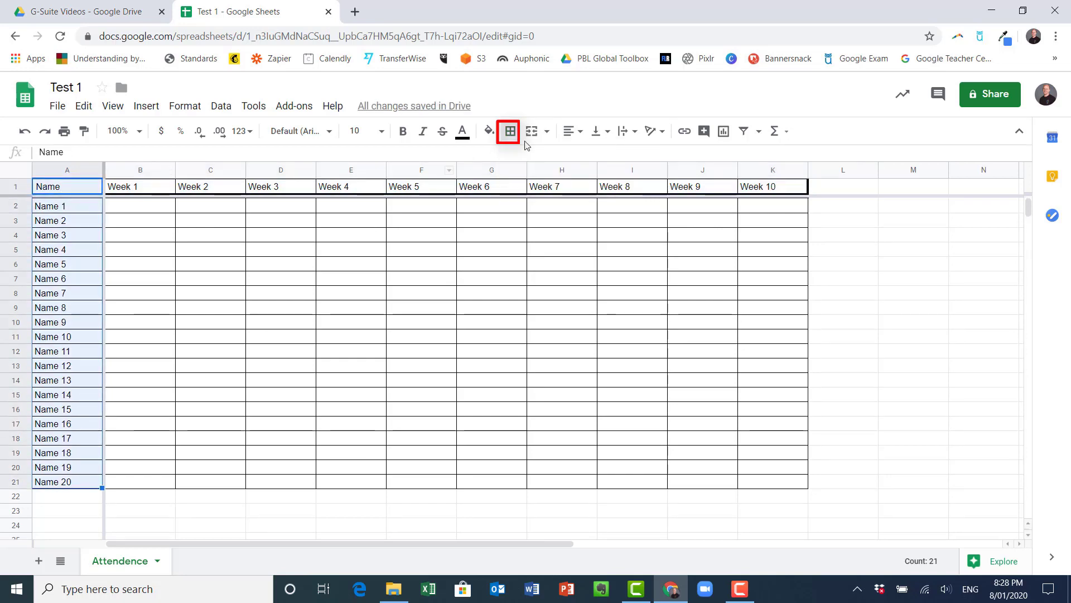
{"action": "left_click", "coordinate": [510, 133]}
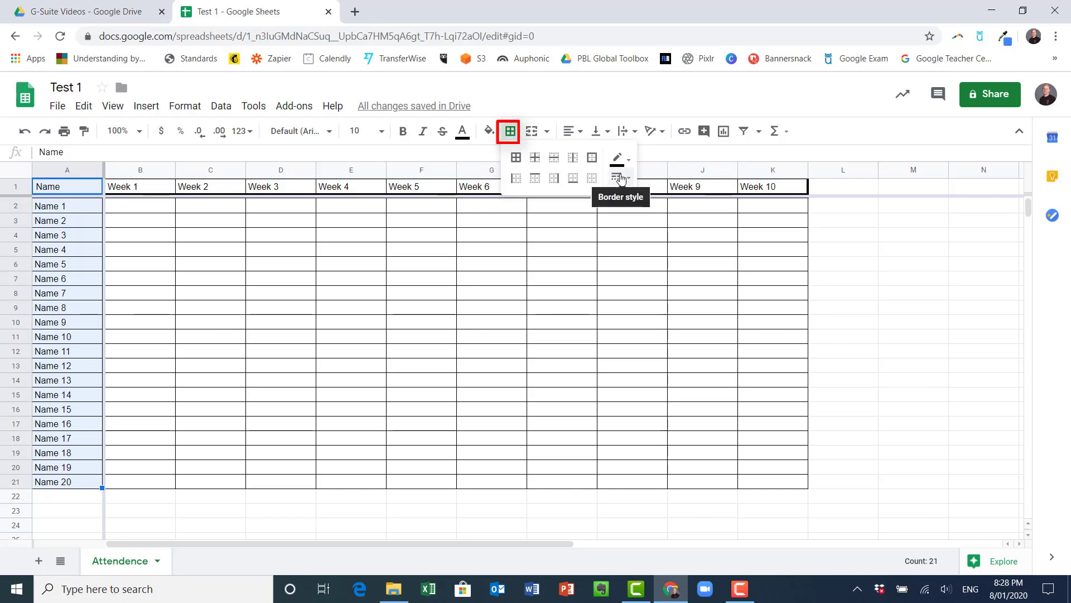
{"action": "left_click", "coordinate": [618, 178]}
{"action": "left_click", "coordinate": [616, 176]}
{"action": "left_click", "coordinate": [592, 157]}
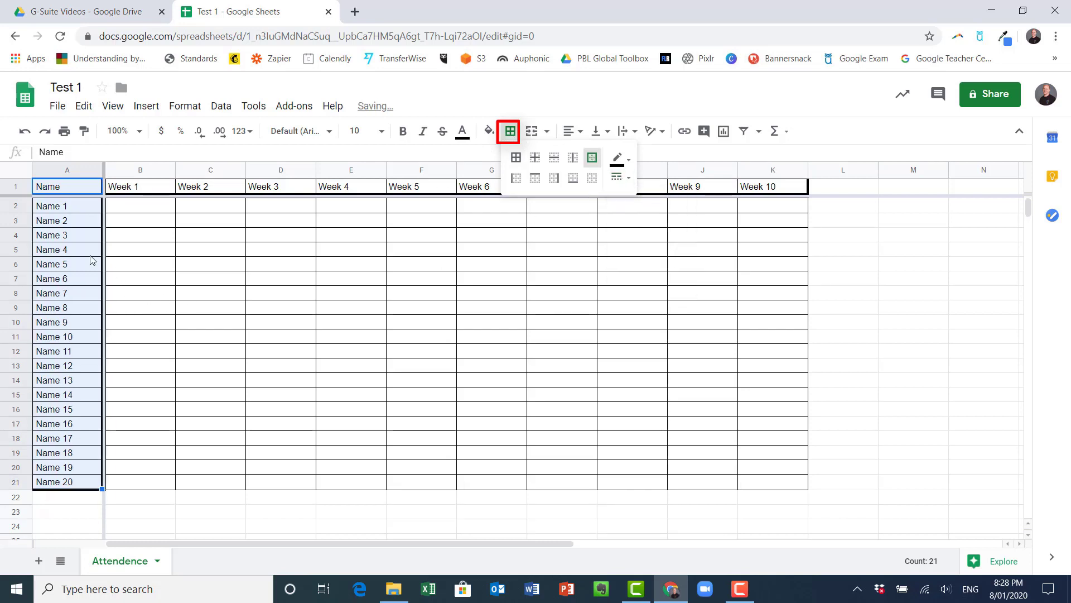
Auto-fit the widths of the week columns B to K to their headings
{"action": "left_click", "coordinate": [216, 302]}
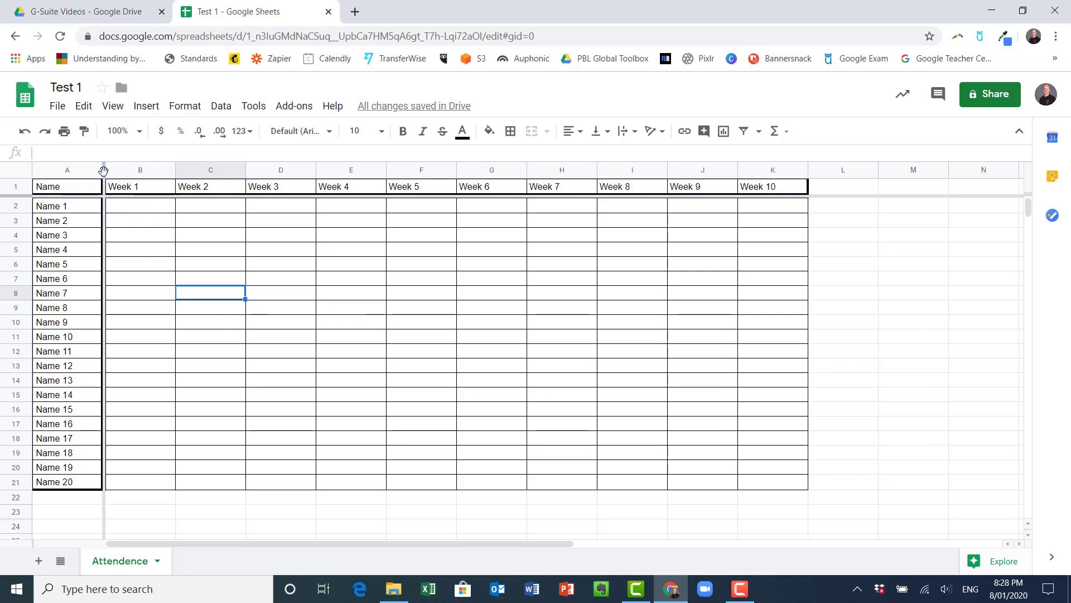
{"action": "double_click", "coordinate": [103, 170]}
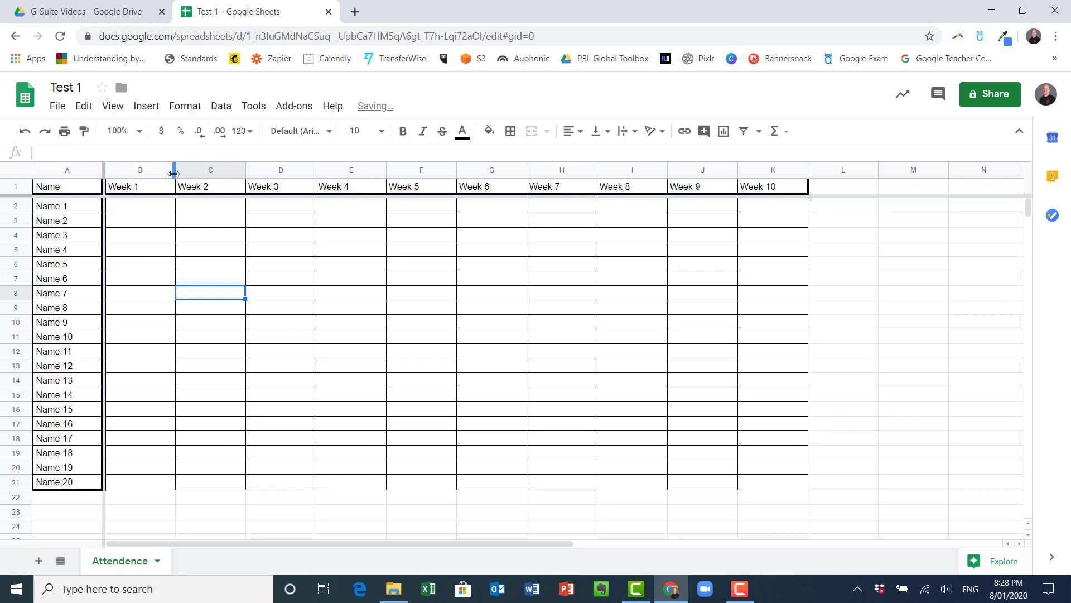
{"action": "double_click", "coordinate": [173, 170]}
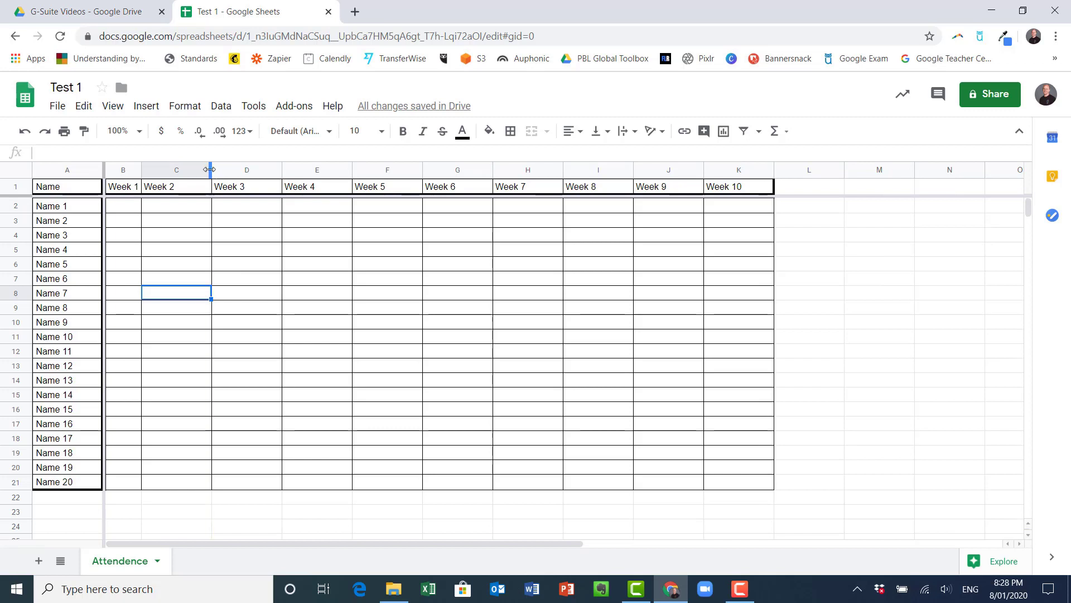
{"action": "double_click", "coordinate": [210, 170]}
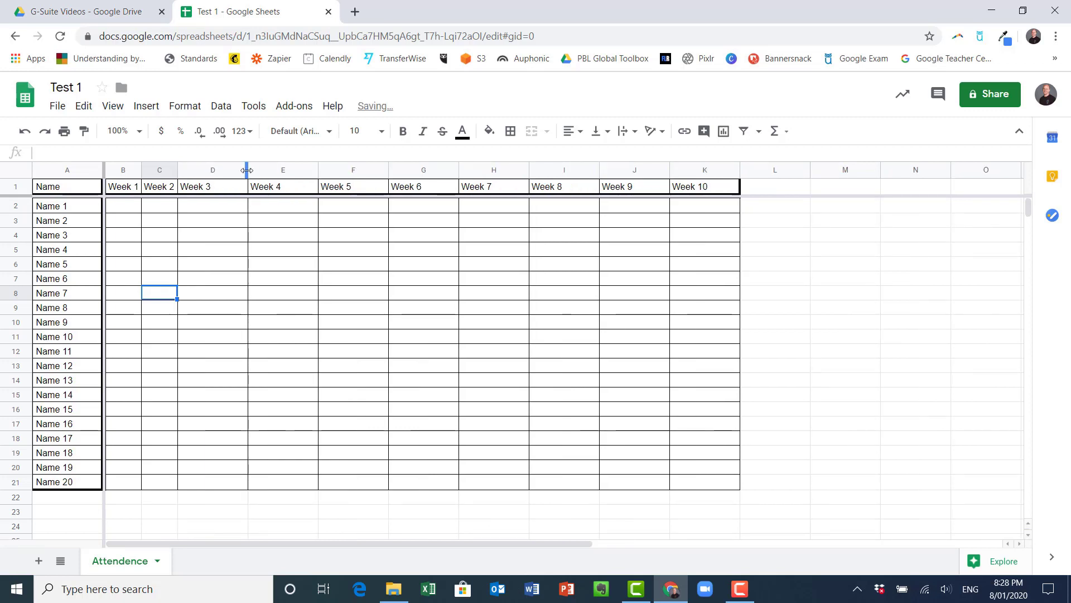
{"action": "double_click", "coordinate": [247, 170]}
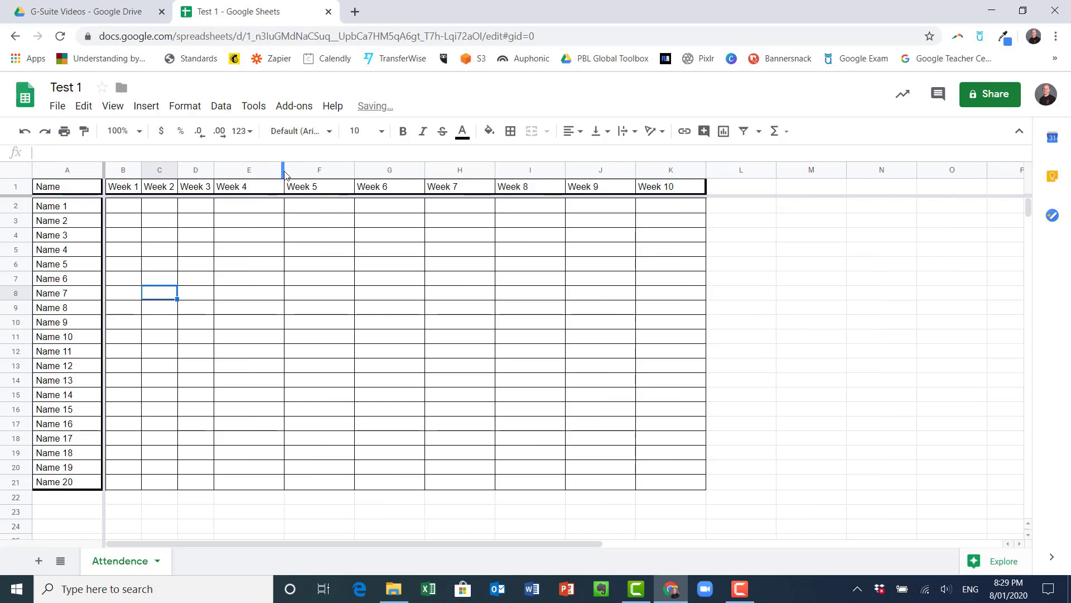
{"action": "double_click", "coordinate": [283, 169]}
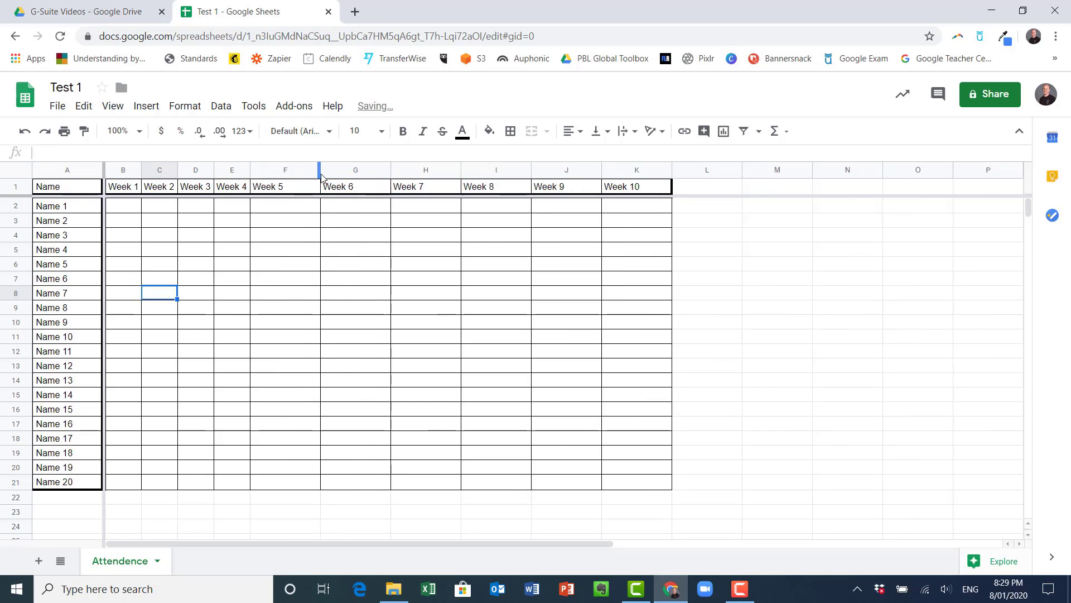
{"action": "double_click", "coordinate": [319, 173]}
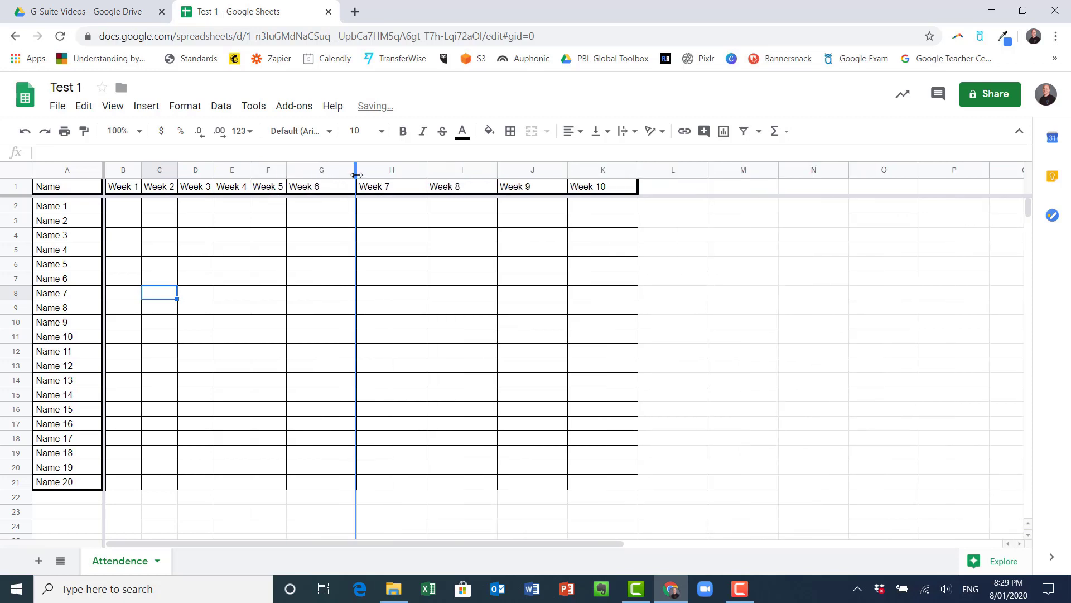
{"action": "double_click", "coordinate": [356, 174]}
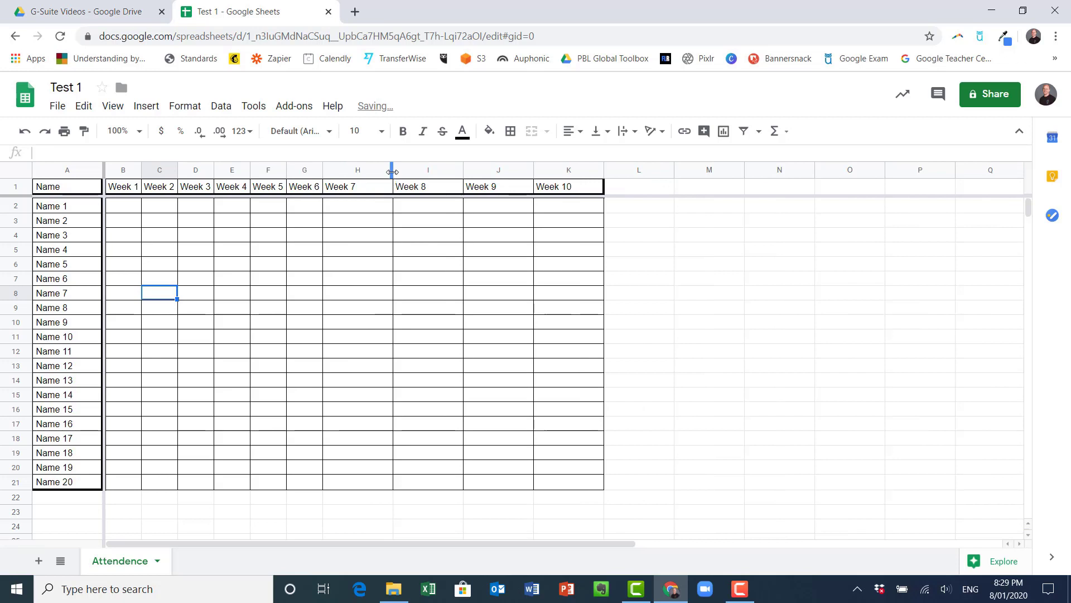
{"action": "double_click", "coordinate": [393, 172]}
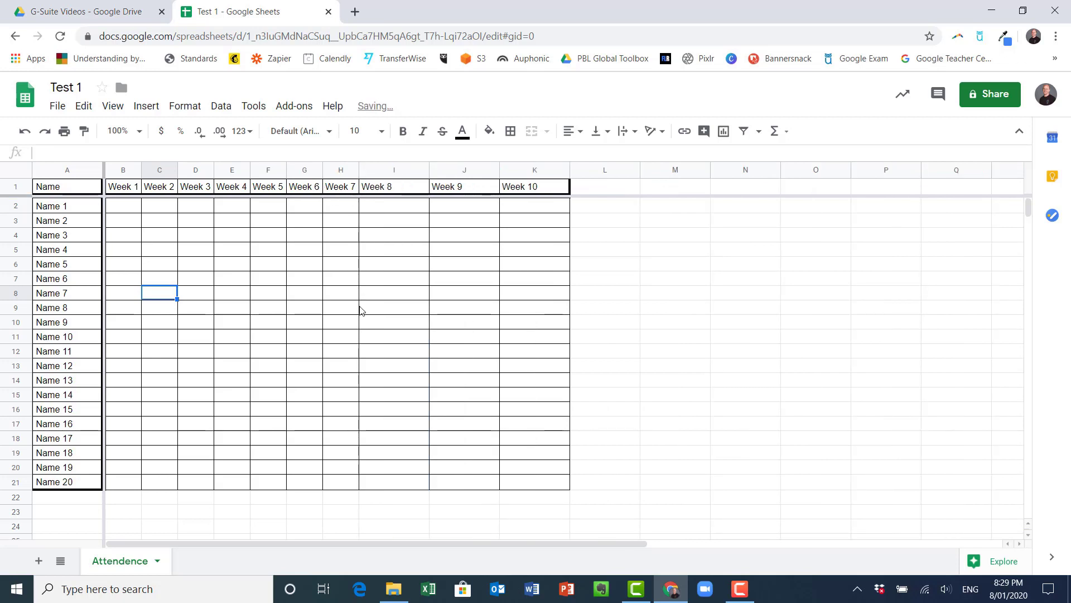
{"action": "double_click", "coordinate": [428, 173]}
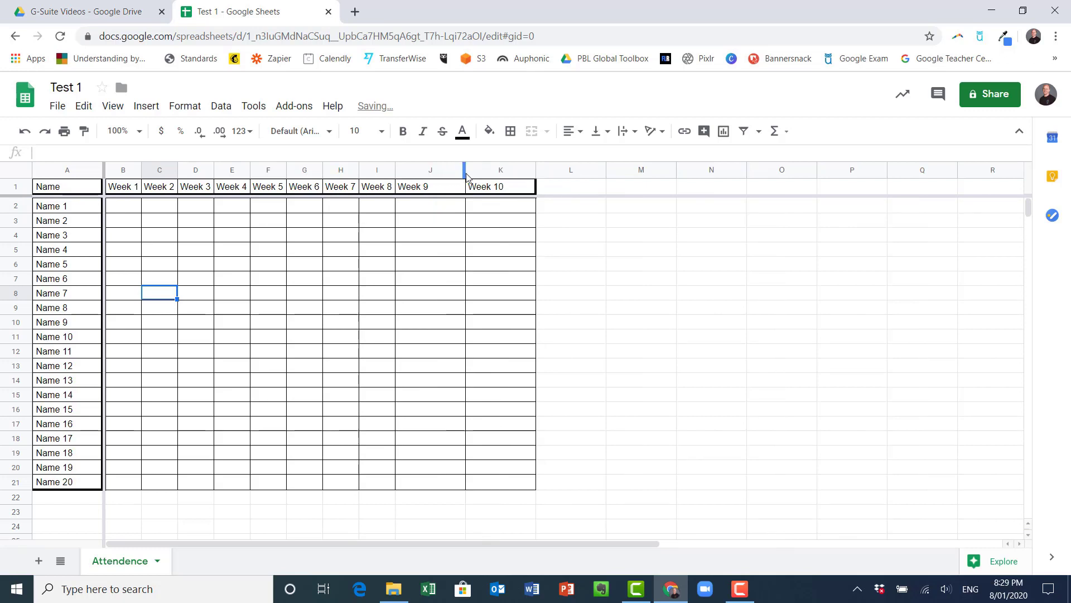
{"action": "double_click", "coordinate": [466, 173]}
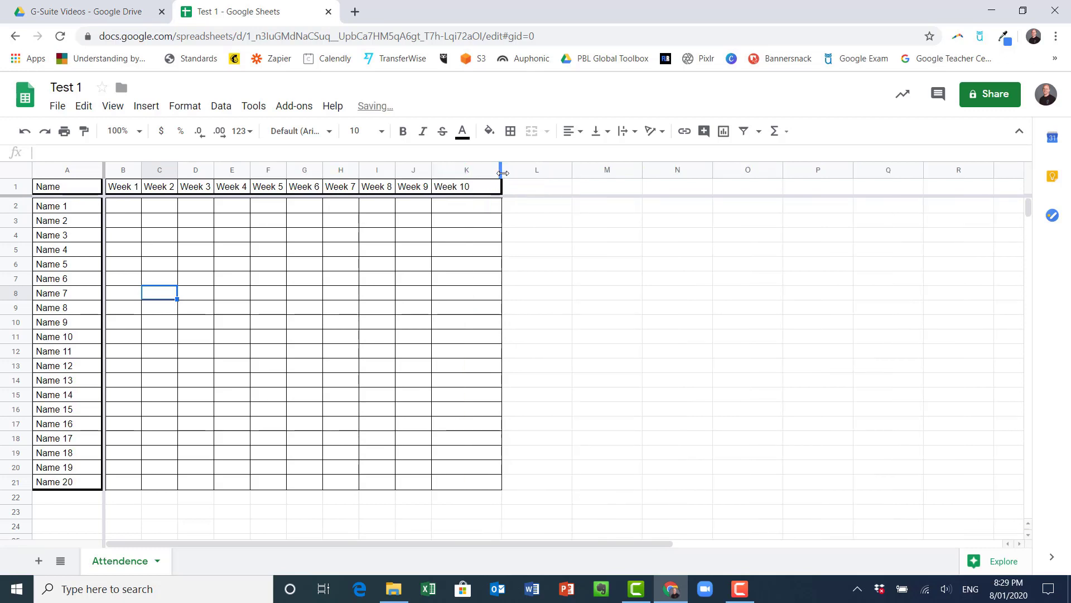
{"action": "double_click", "coordinate": [502, 173]}
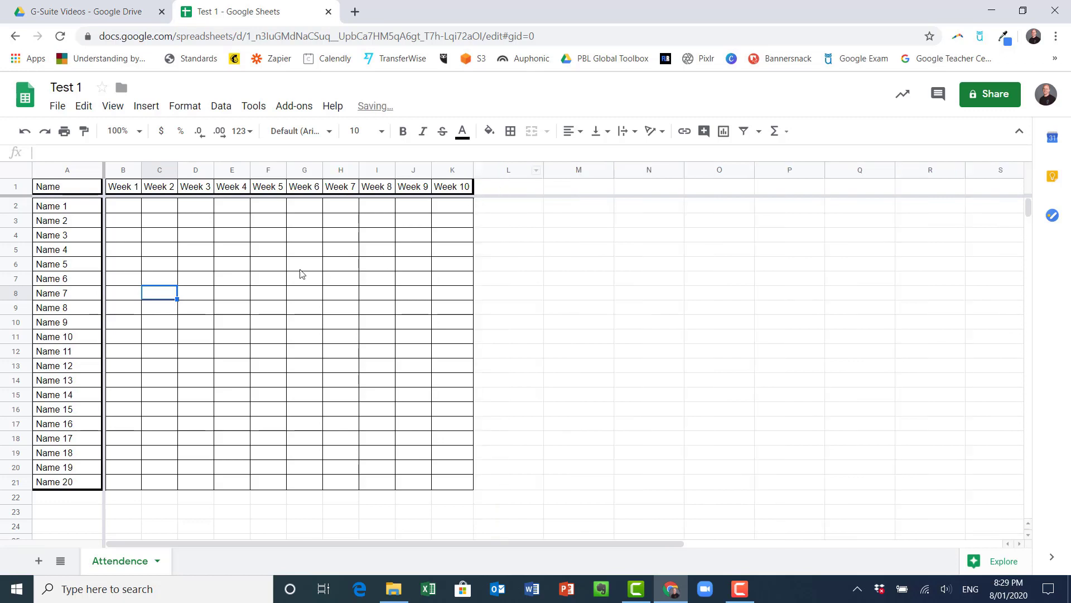
Insert a checkbox in B2 and fill it across all names and weeks, B2 to K21
{"action": "left_click", "coordinate": [274, 266]}
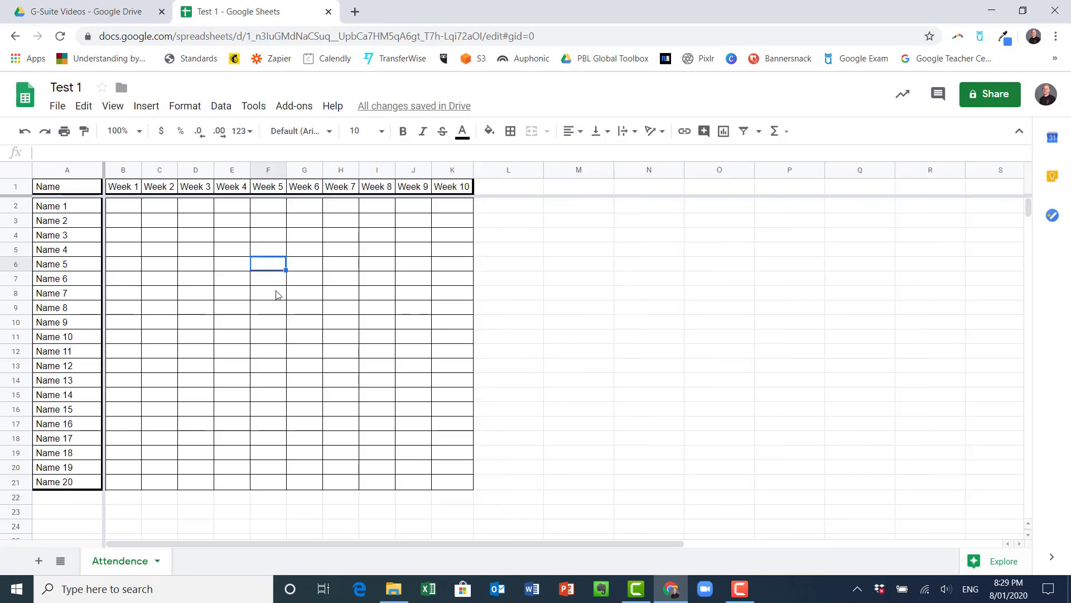
{"action": "left_click", "coordinate": [123, 207]}
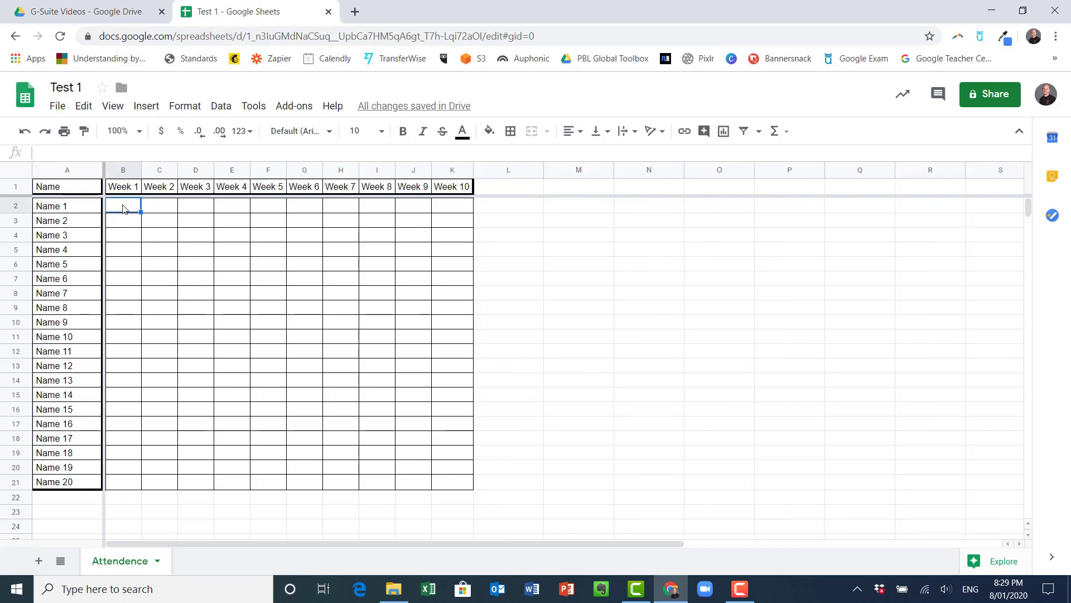
{"action": "left_click", "coordinate": [147, 107]}
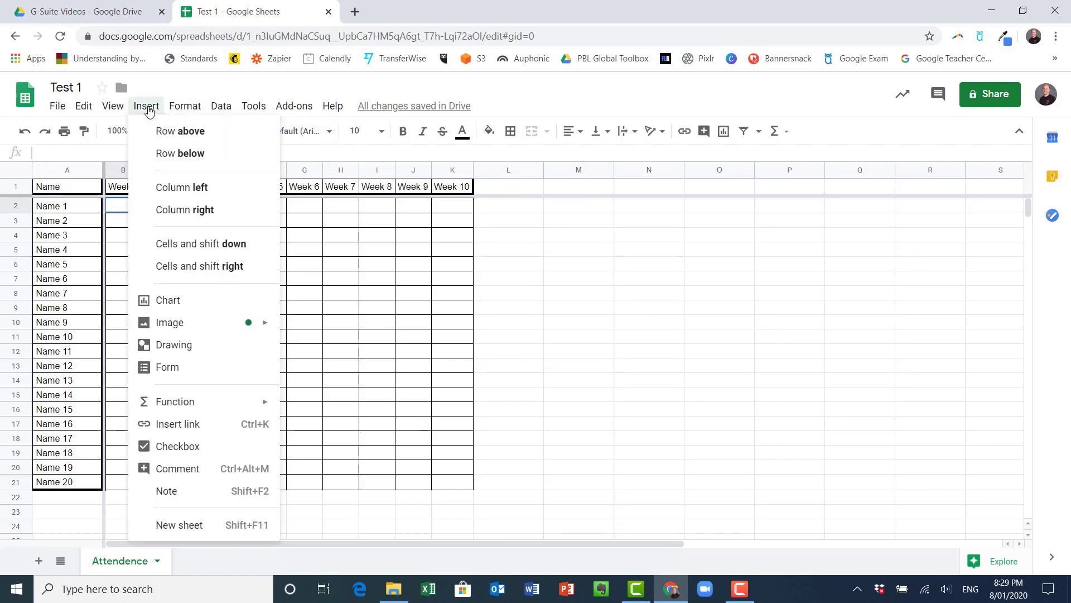
{"action": "left_click", "coordinate": [195, 447]}
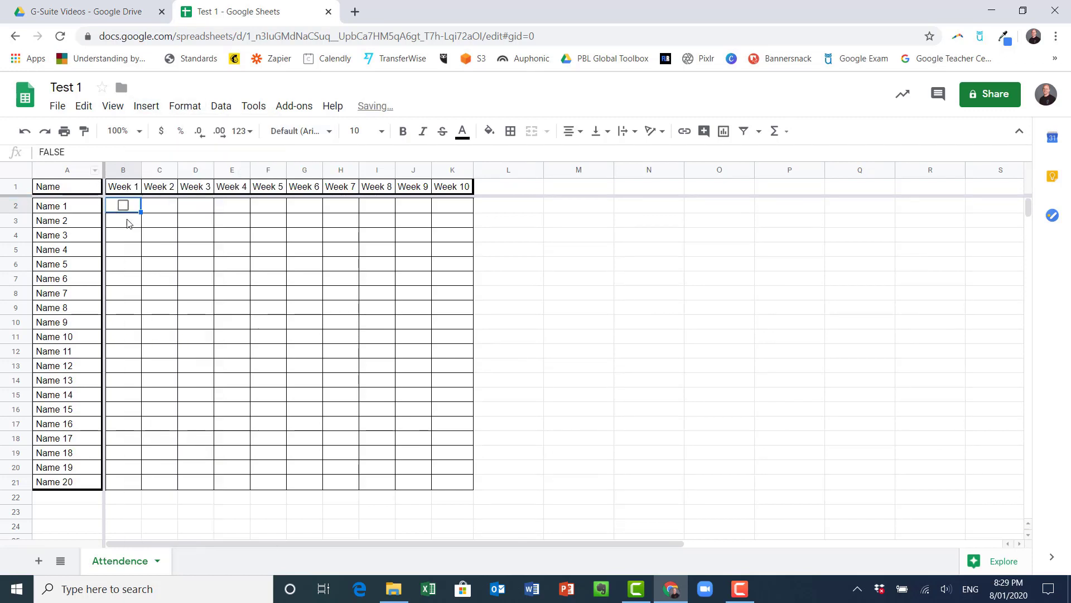
{"action": "left_click_drag", "start_coordinate": [140, 212], "coordinate": [454, 485]}
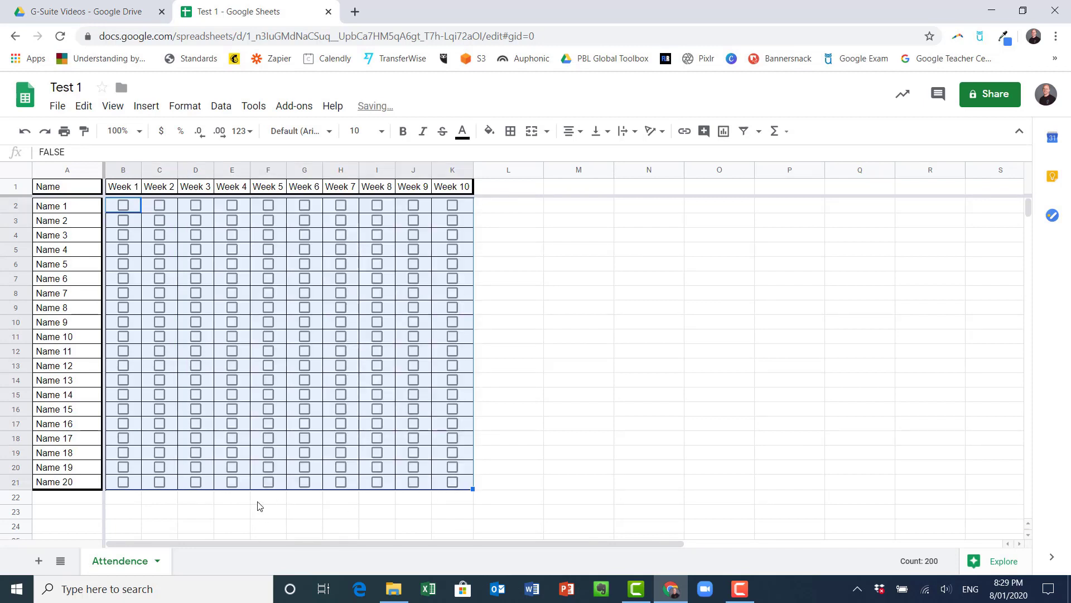
{"action": "left_click", "coordinate": [485, 352]}
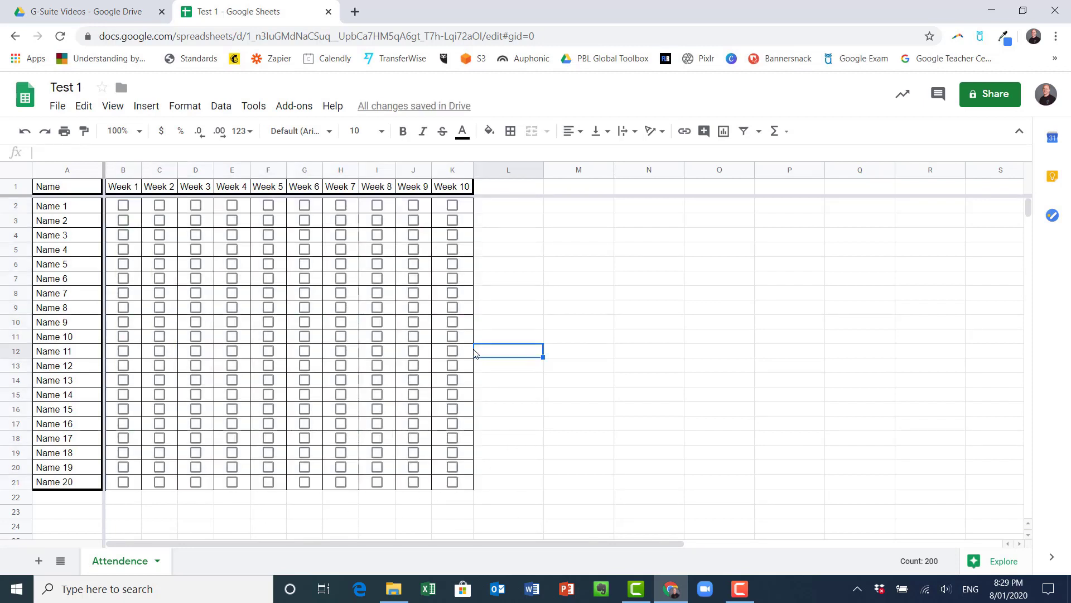
Tick Week 1 for every name except Name 8 and Name 13, and clear the extra checkbox in B22
{"action": "left_click", "coordinate": [121, 210]}
{"action": "left_click", "coordinate": [123, 221]}
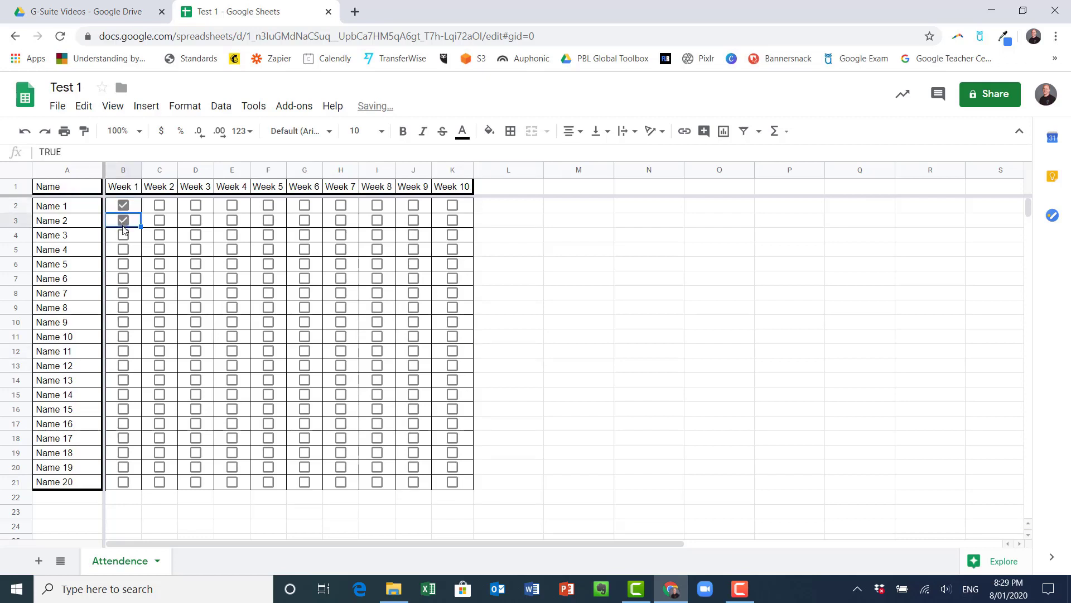
{"action": "left_click", "coordinate": [136, 210]}
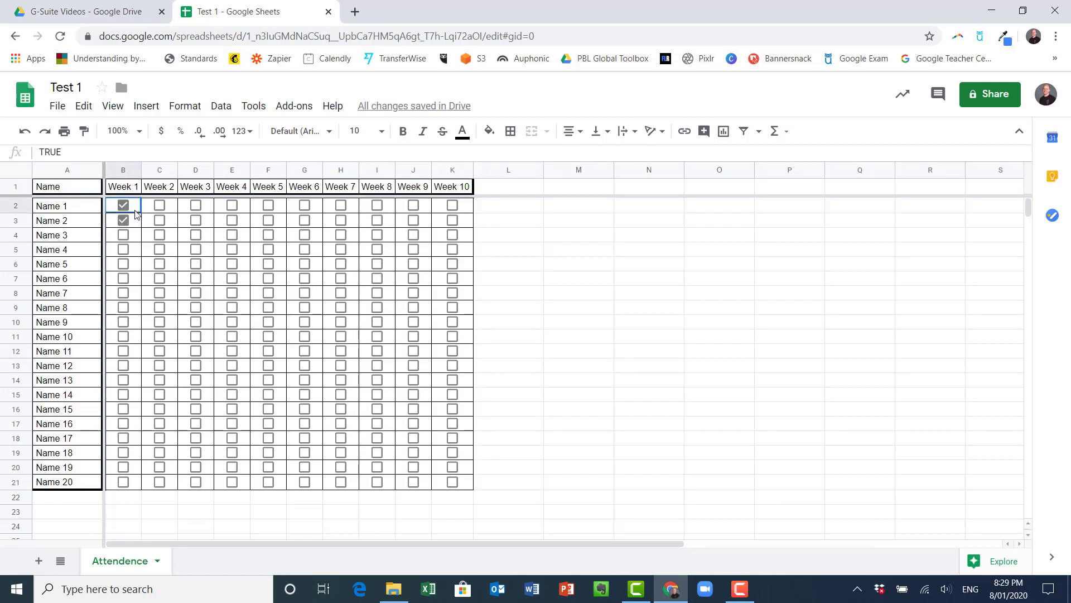
{"action": "left_click_drag", "start_coordinate": [135, 215], "coordinate": [147, 490]}
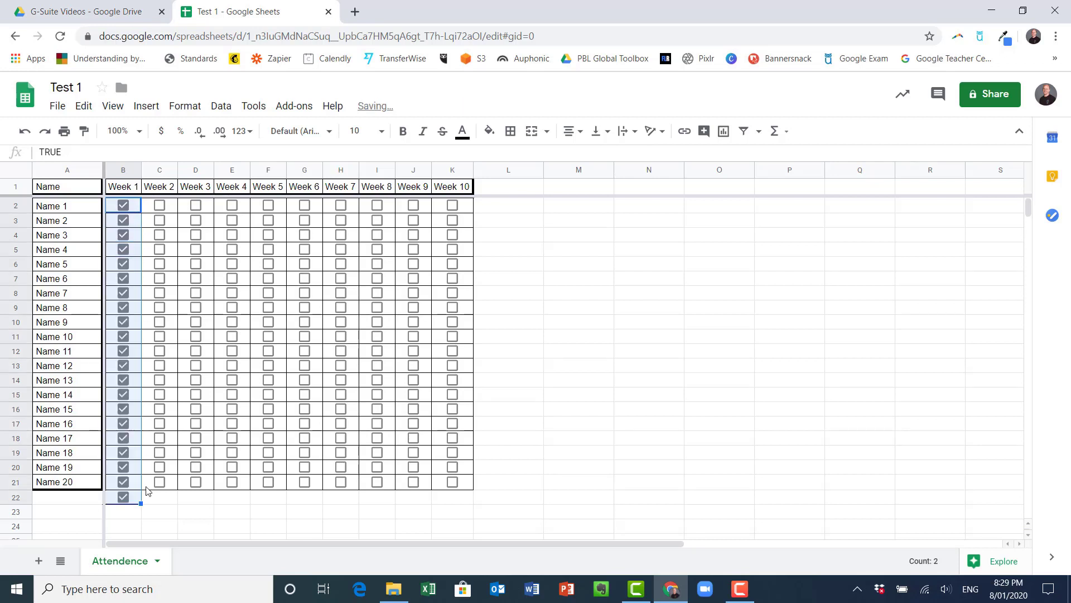
{"action": "left_click", "coordinate": [127, 498]}
{"action": "key", "text": "Delete"}
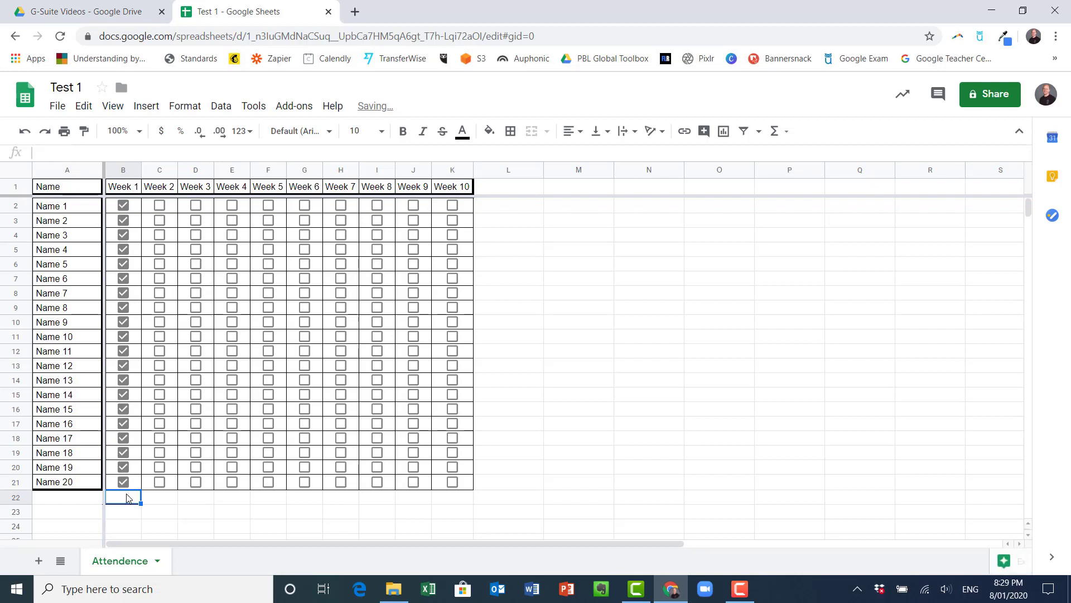
{"action": "left_click", "coordinate": [122, 380]}
{"action": "left_click", "coordinate": [122, 308]}
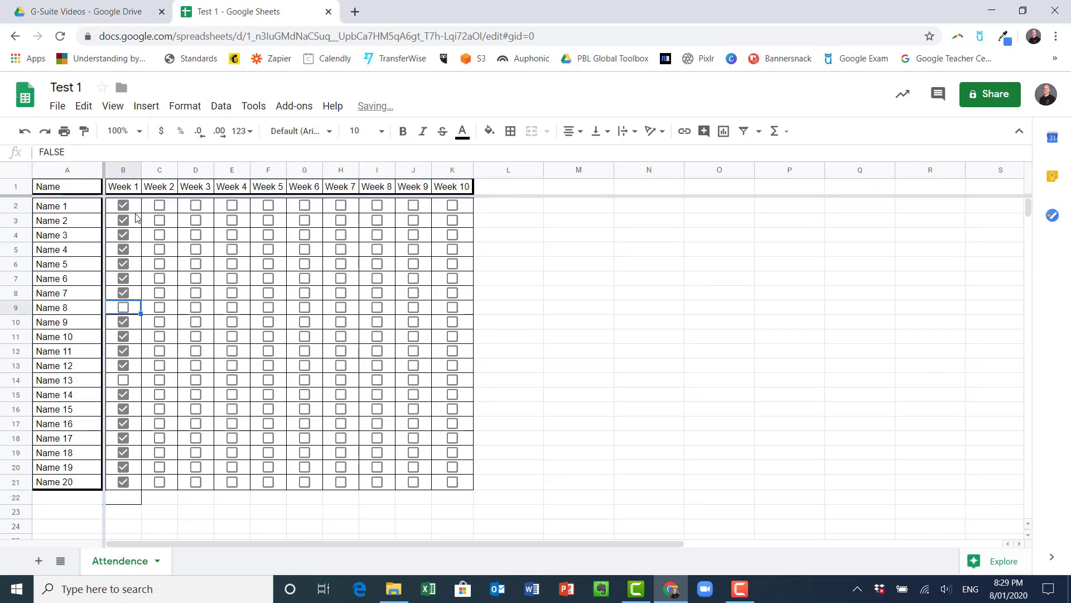
Copy the Week 1 ticks into Week 2, and adjust Week 2 so that only Name 10 is unticked
{"action": "left_click_drag", "start_coordinate": [135, 212], "coordinate": [175, 489]}
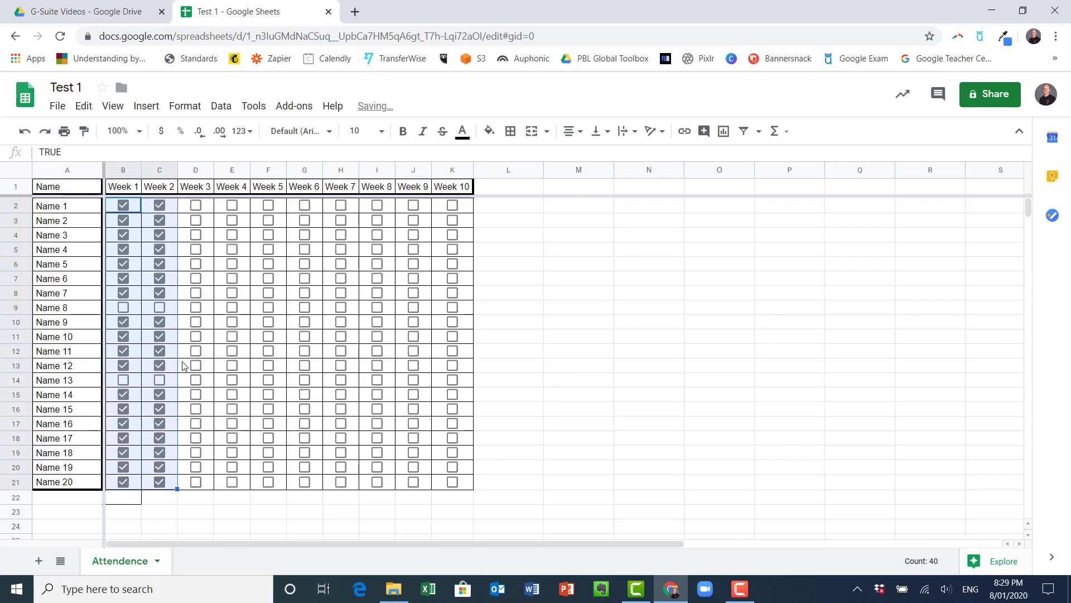
{"action": "left_click", "coordinate": [166, 339]}
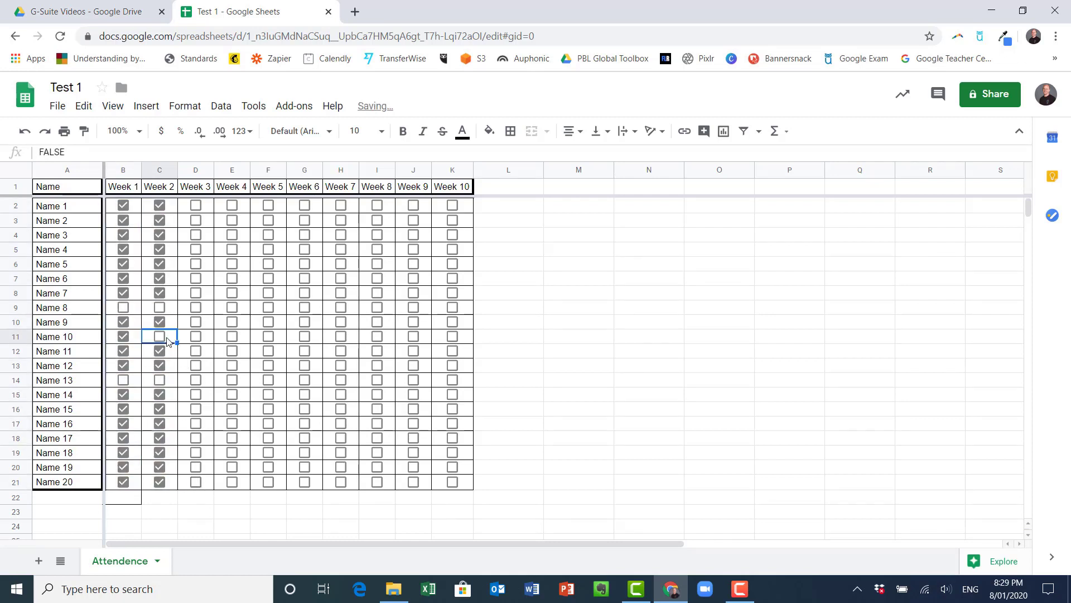
{"action": "left_click", "coordinate": [159, 306]}
{"action": "left_click", "coordinate": [159, 380]}
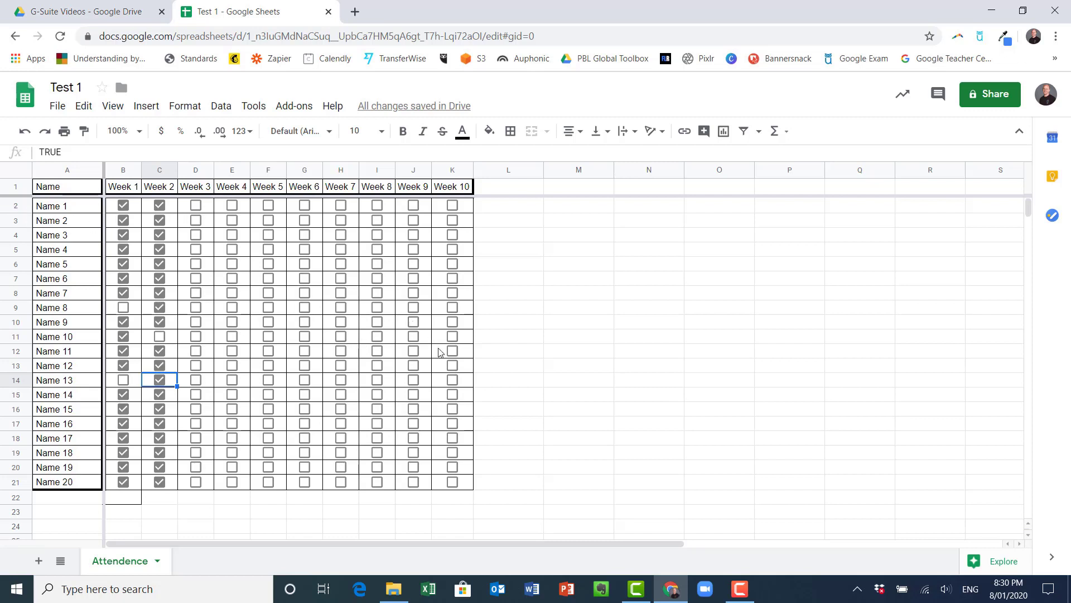
{"action": "left_click", "coordinate": [576, 413]}
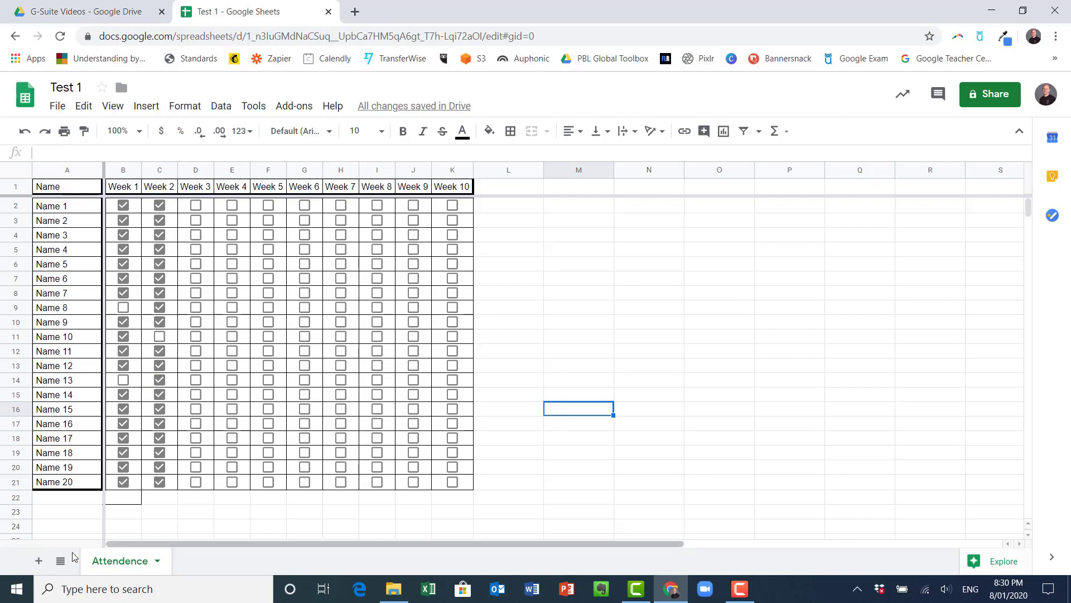
Add a new blank sheet to the spreadsheet
{"action": "left_click", "coordinate": [40, 563]}
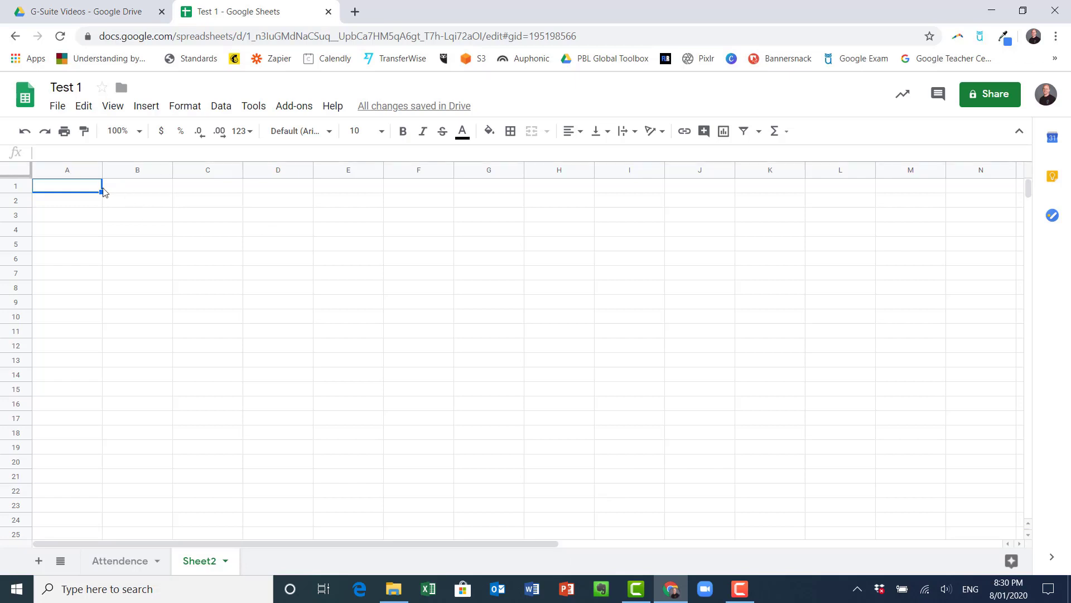
{"action": "left_click", "coordinate": [69, 228]}
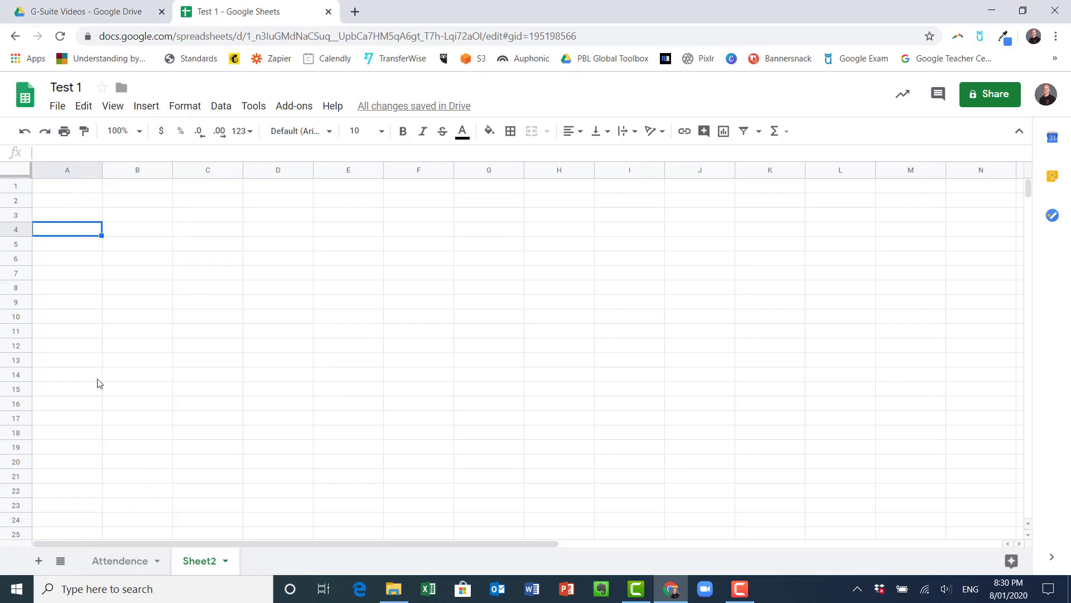
{"action": "left_click", "coordinate": [74, 206]}
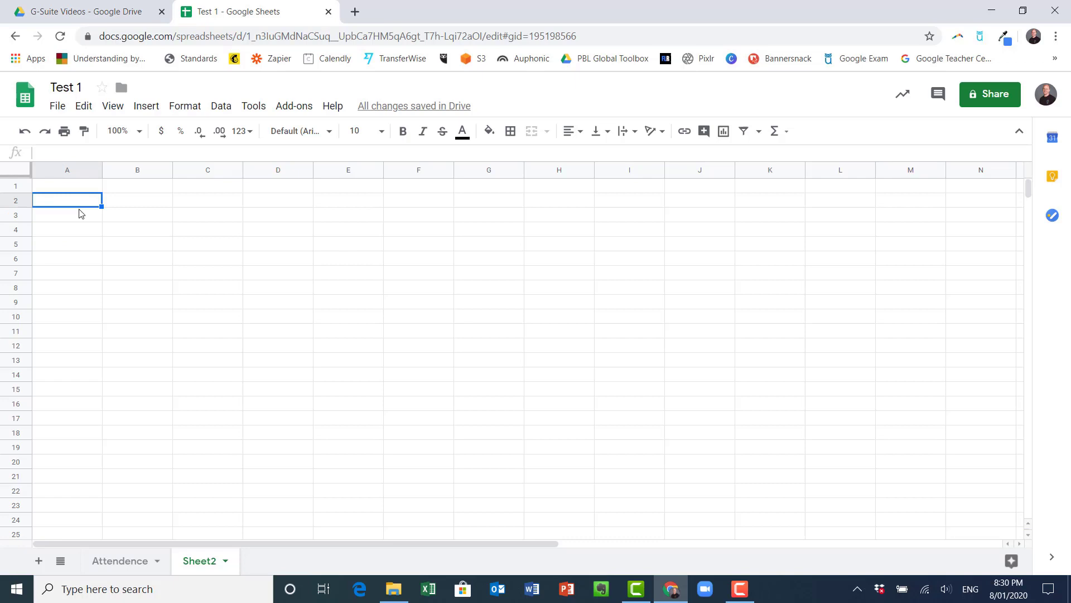
{"action": "left_click", "coordinate": [121, 560]}
{"action": "right_click", "coordinate": [58, 191]}
{"action": "mouse_move", "coordinate": [58, 192]}
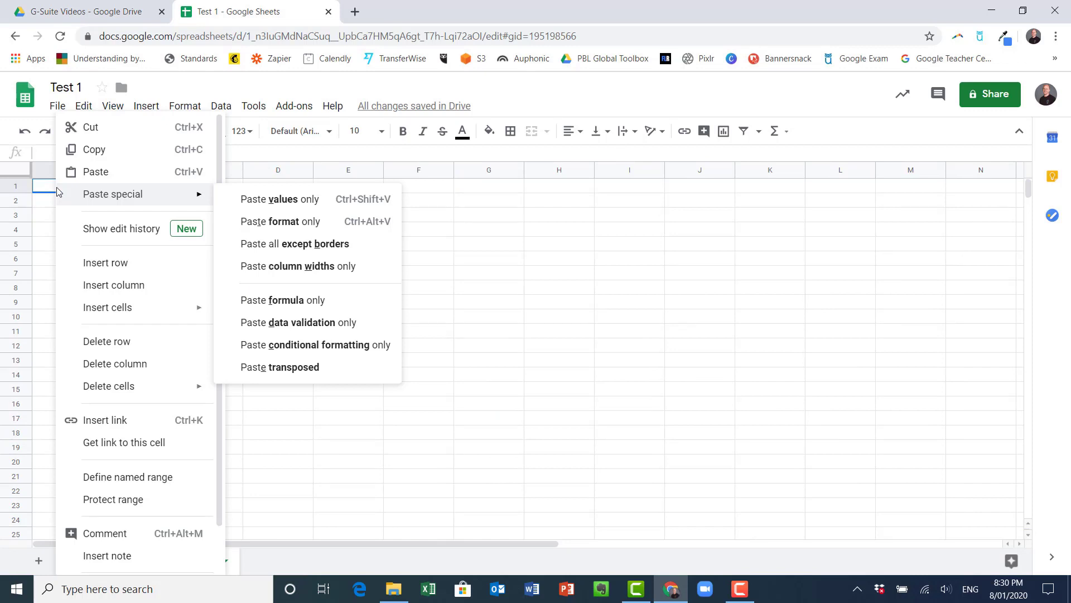
Link Sheet2's A1 to the Name heading in Attendence with =Attendence!A1, and fill the formula down to A20
{"action": "left_click", "coordinate": [43, 190]}
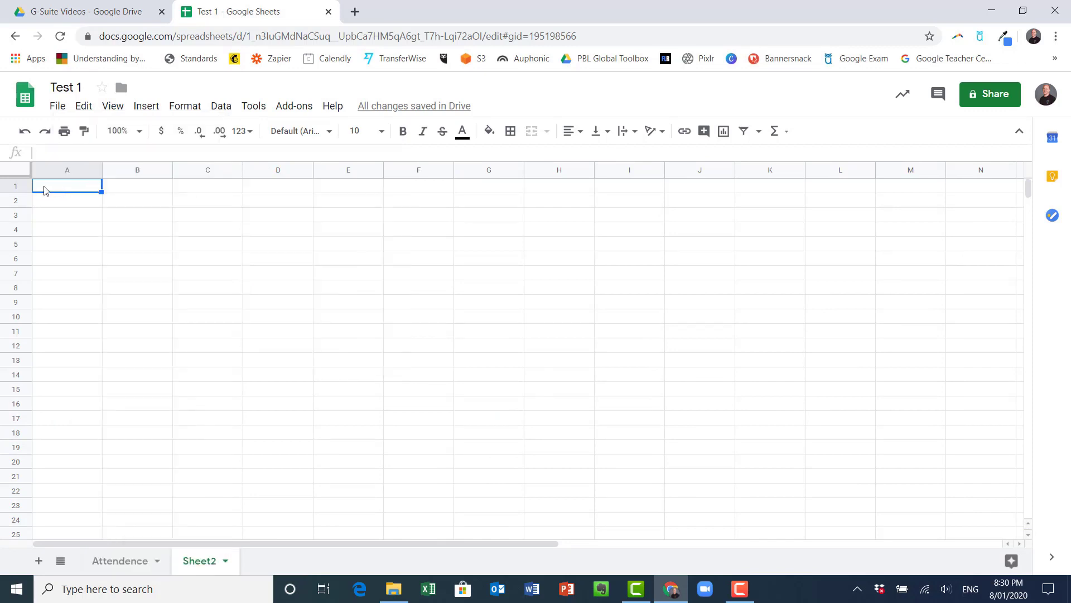
{"action": "type", "text": "="}
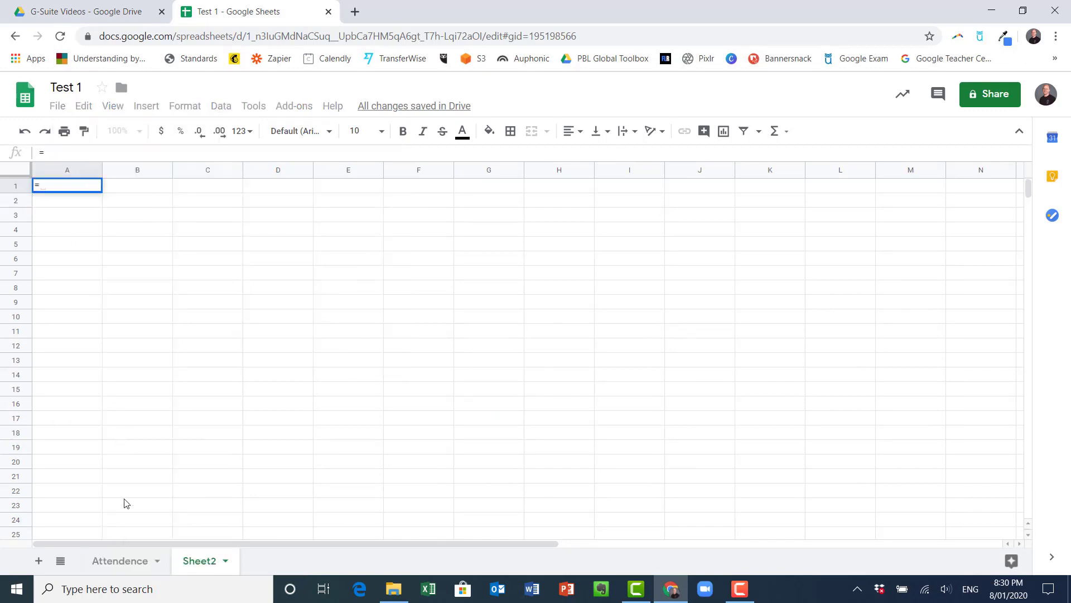
{"action": "left_click", "coordinate": [133, 561]}
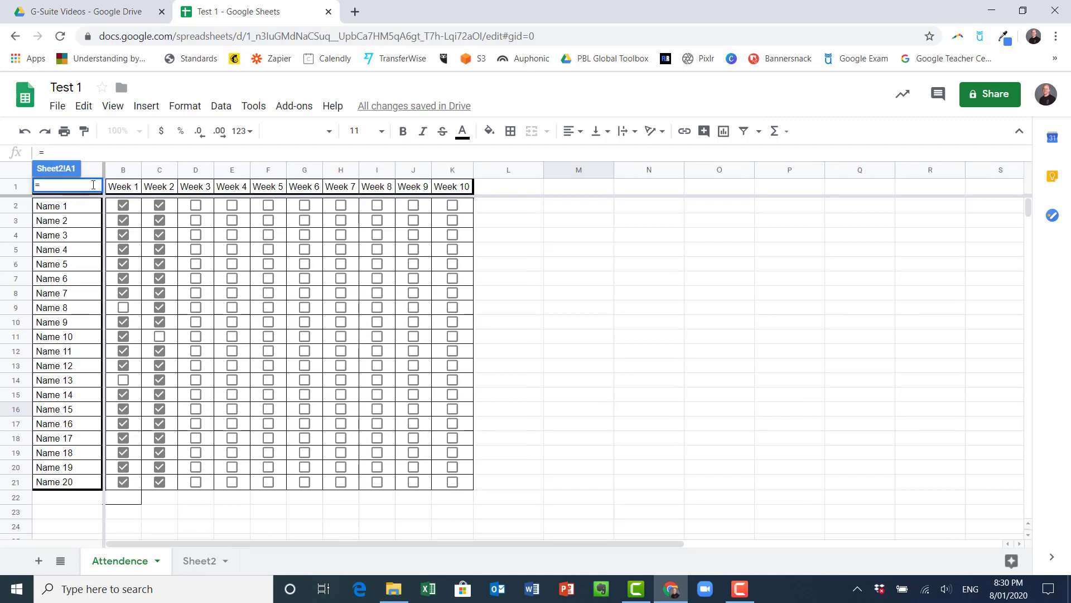
{"action": "left_click", "coordinate": [89, 208]}
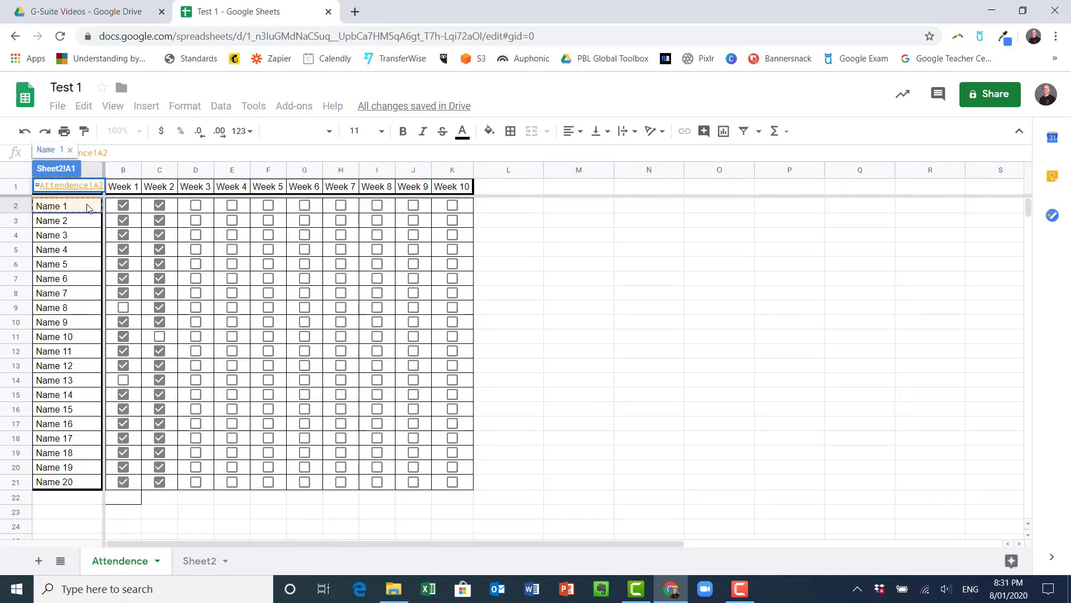
{"action": "key", "text": "Up"}
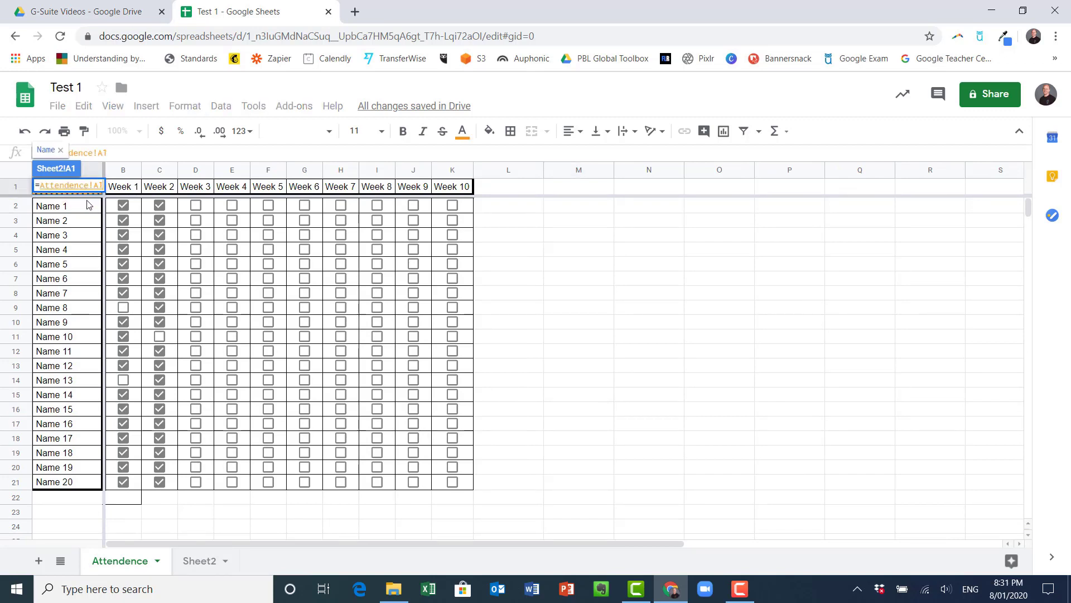
{"action": "key", "text": "Return"}
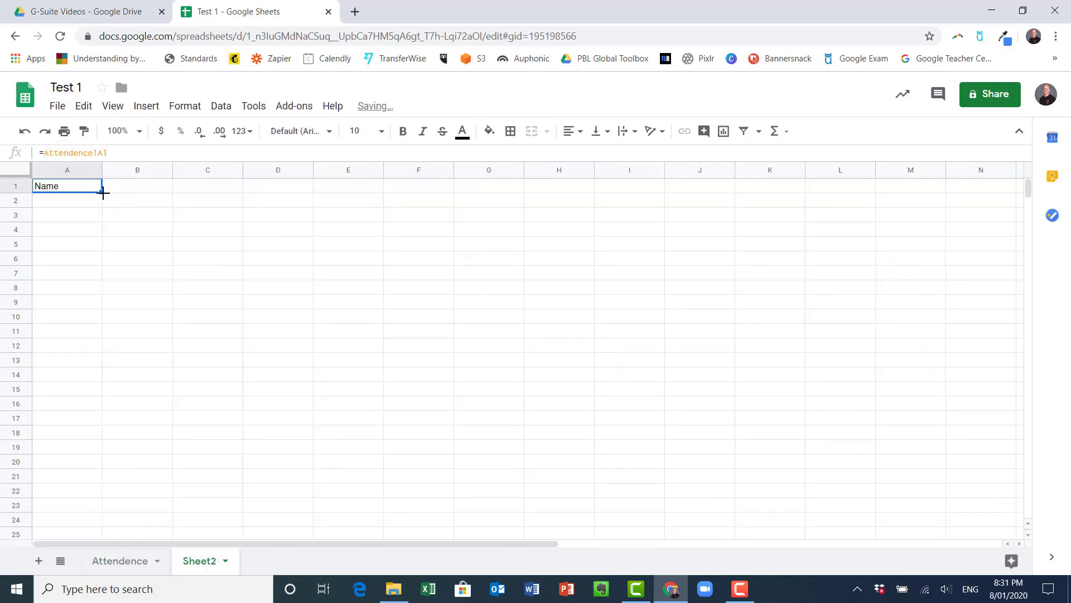
{"action": "left_click_drag", "start_coordinate": [102, 192], "coordinate": [92, 461]}
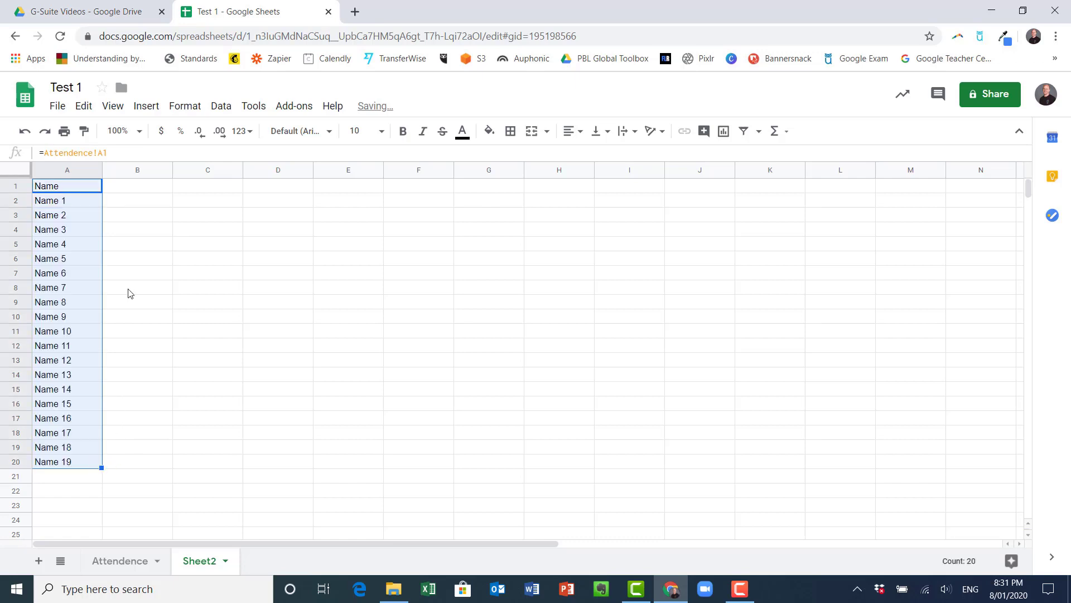
Change Name 10 to Name 100 in the Attendence sheet and check the linked cell A11 in Sheet2
{"action": "left_click", "coordinate": [119, 560]}
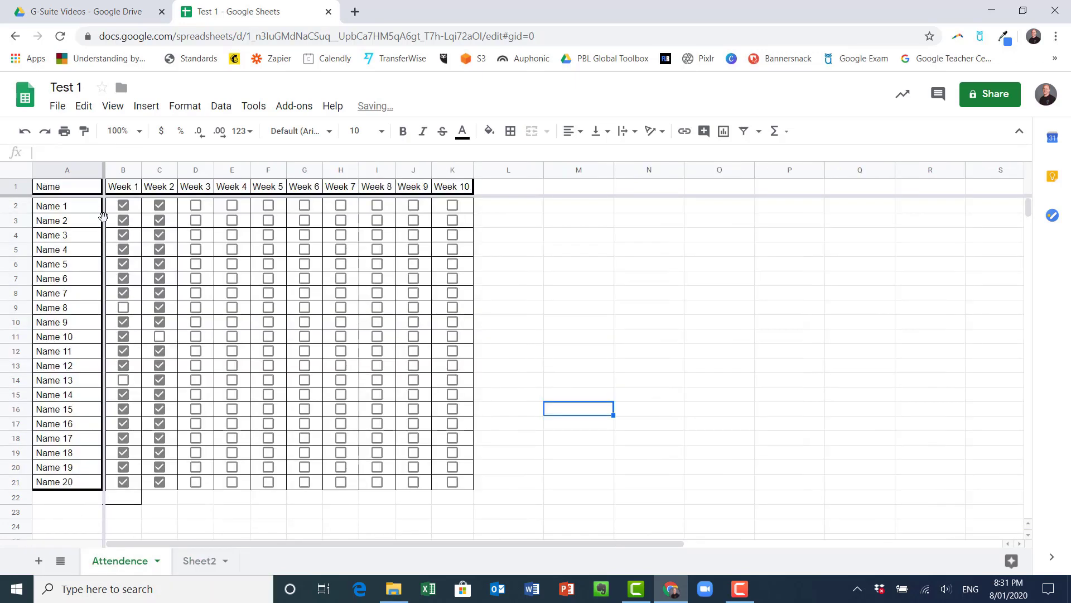
{"action": "left_click", "coordinate": [50, 338]}
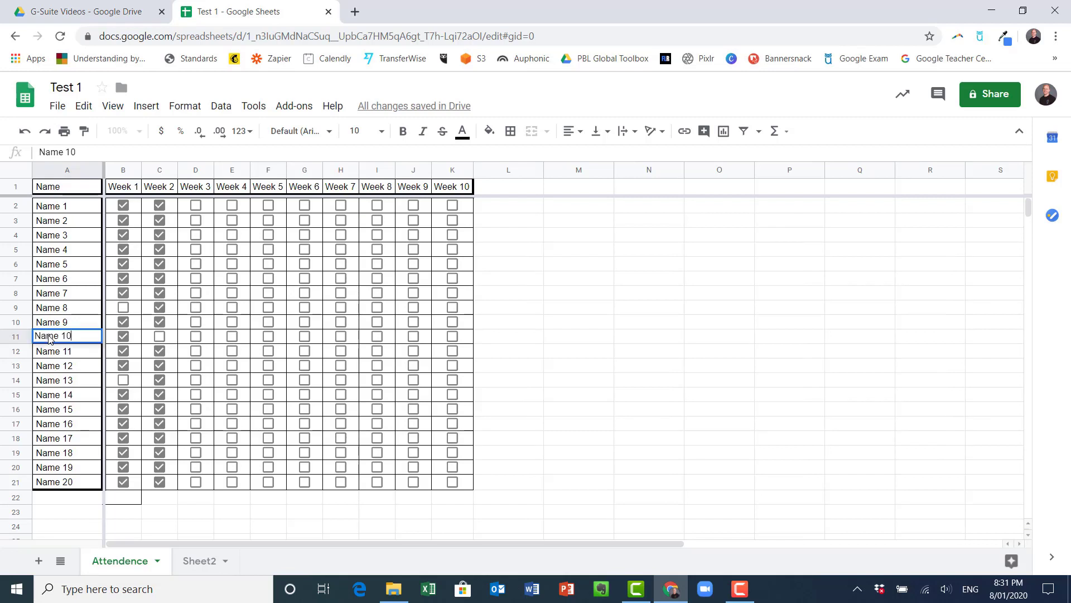
{"action": "double_click", "coordinate": [50, 338]}
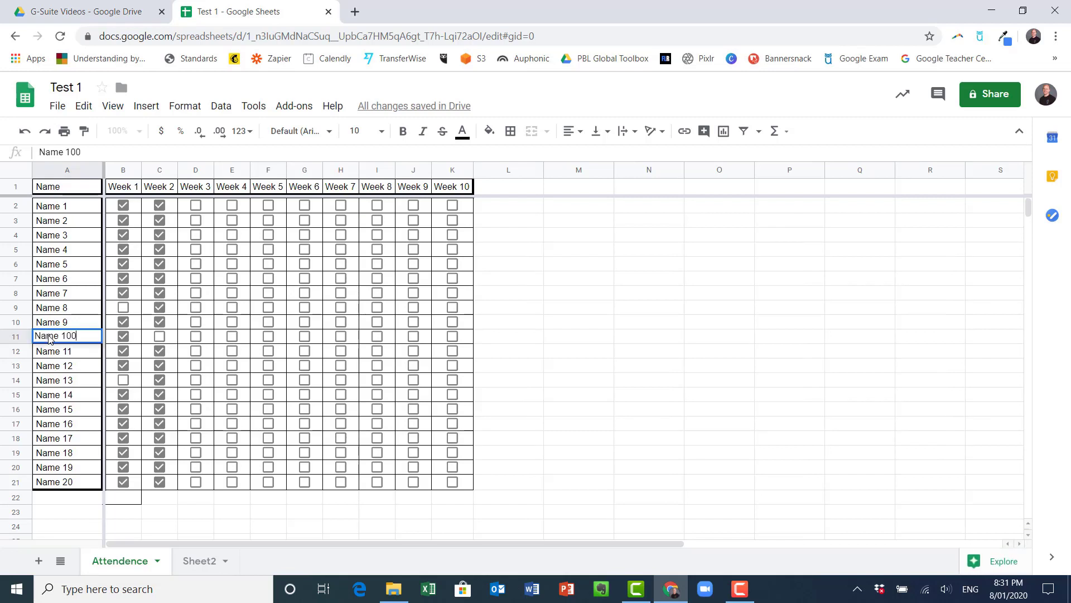
{"action": "key", "text": "Return"}
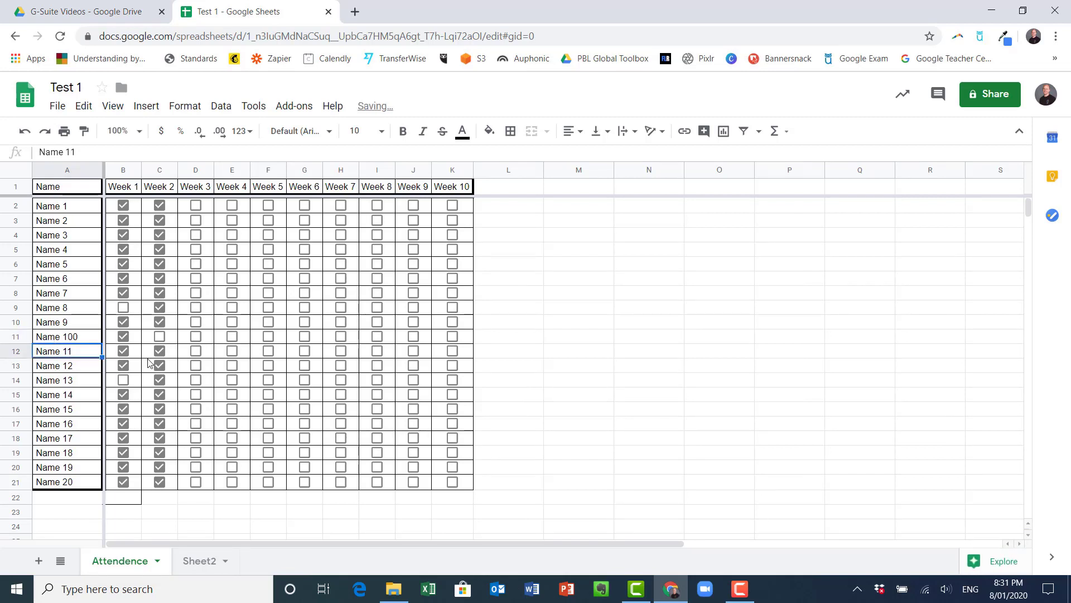
{"action": "left_click", "coordinate": [198, 560]}
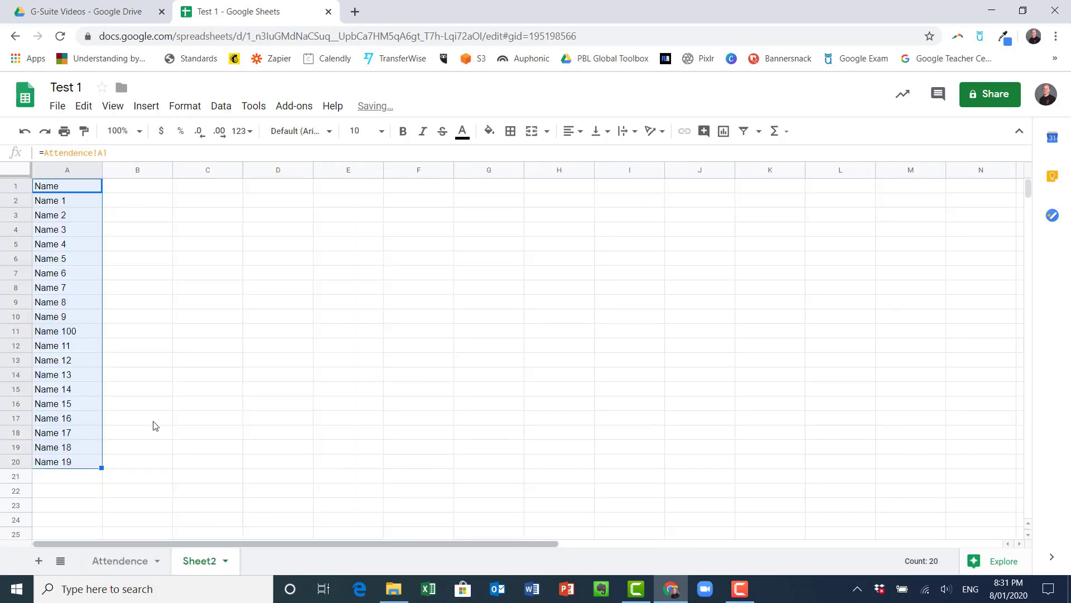
{"action": "left_click", "coordinate": [87, 338]}
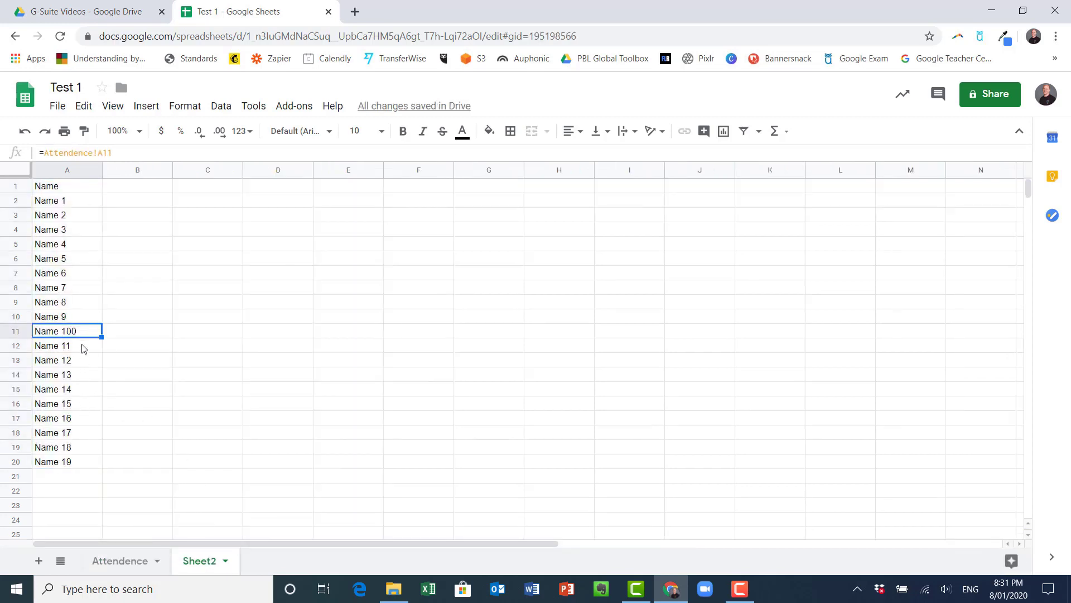
Restore the Attendence entry in A11 to Name 10 and return to Sheet2
{"action": "left_click", "coordinate": [133, 560]}
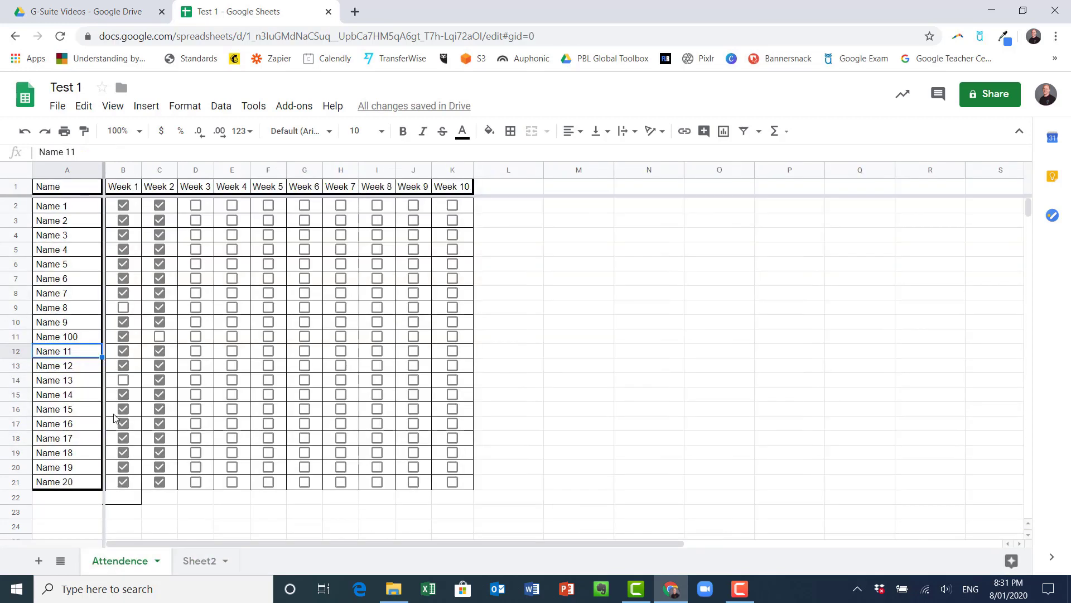
{"action": "left_click", "coordinate": [80, 337]}
{"action": "left_click", "coordinate": [199, 560]}
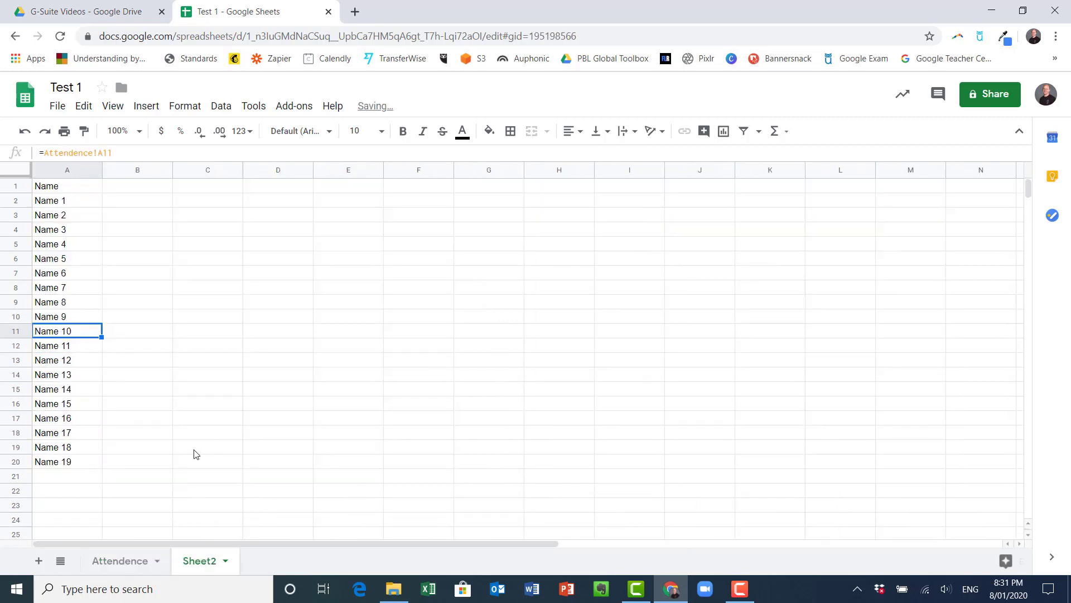
Enter the heading Assessment Task 1 in B1 and fill it across to Assessment Task 3 in D1
{"action": "left_click", "coordinate": [138, 191]}
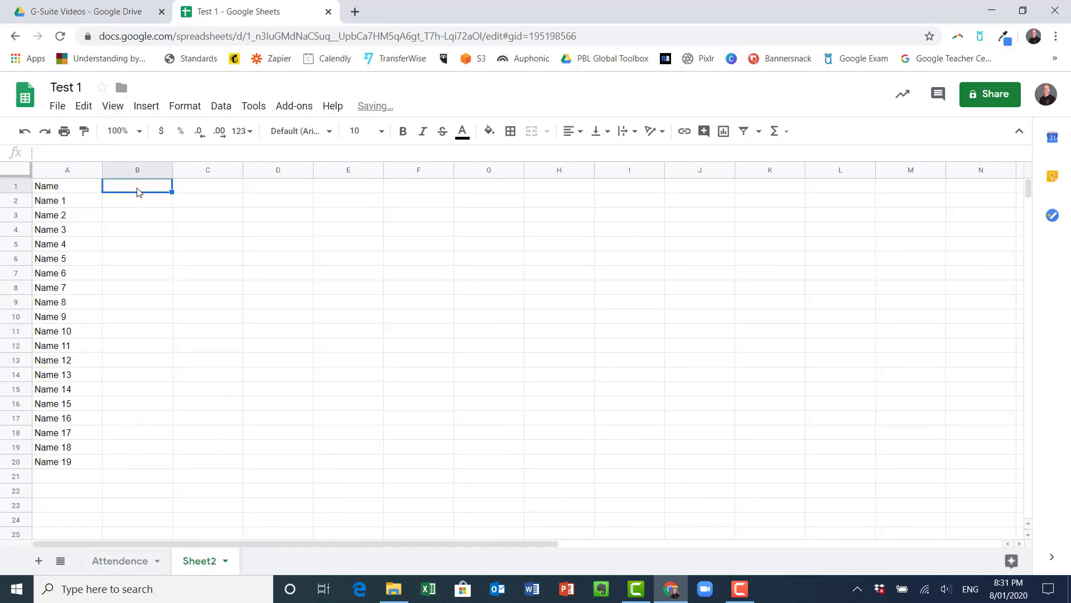
{"action": "type", "text": "Assessment Task 1"}
{"action": "key", "text": "Return"}
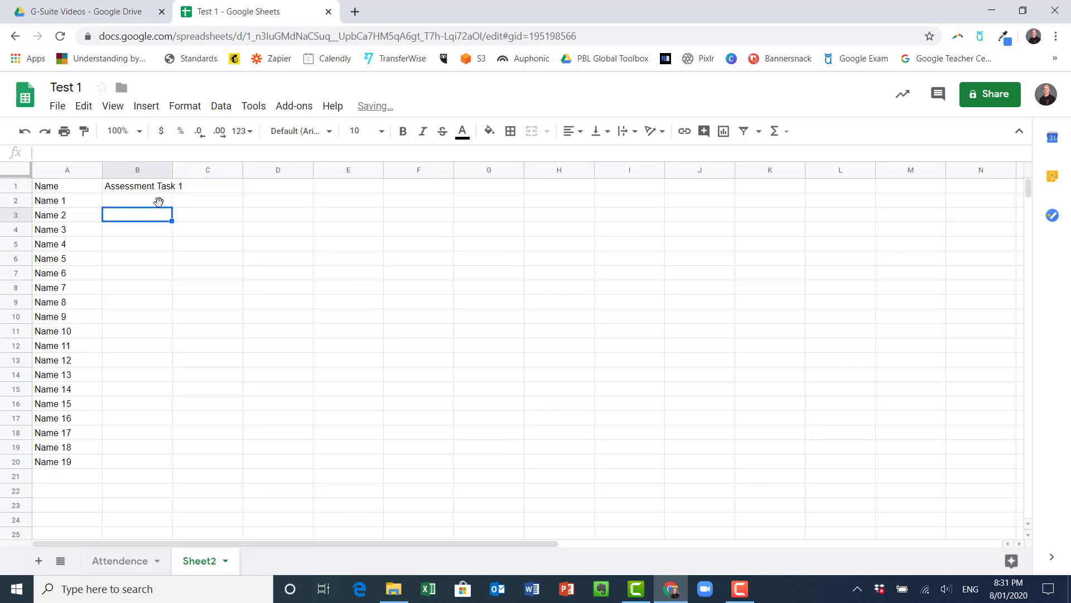
{"action": "left_click", "coordinate": [170, 191]}
{"action": "left_click_drag", "start_coordinate": [175, 196], "coordinate": [286, 189]}
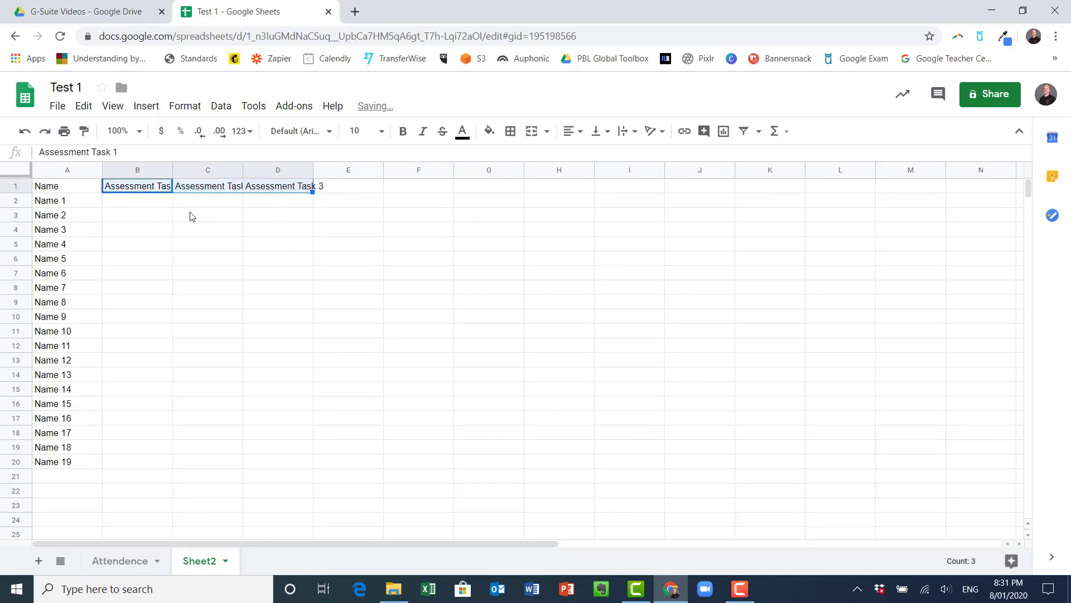
Widen columns B, C and D to fit their Assessment Task headings, and turn on text wrapping for C1
{"action": "left_click", "coordinate": [171, 260]}
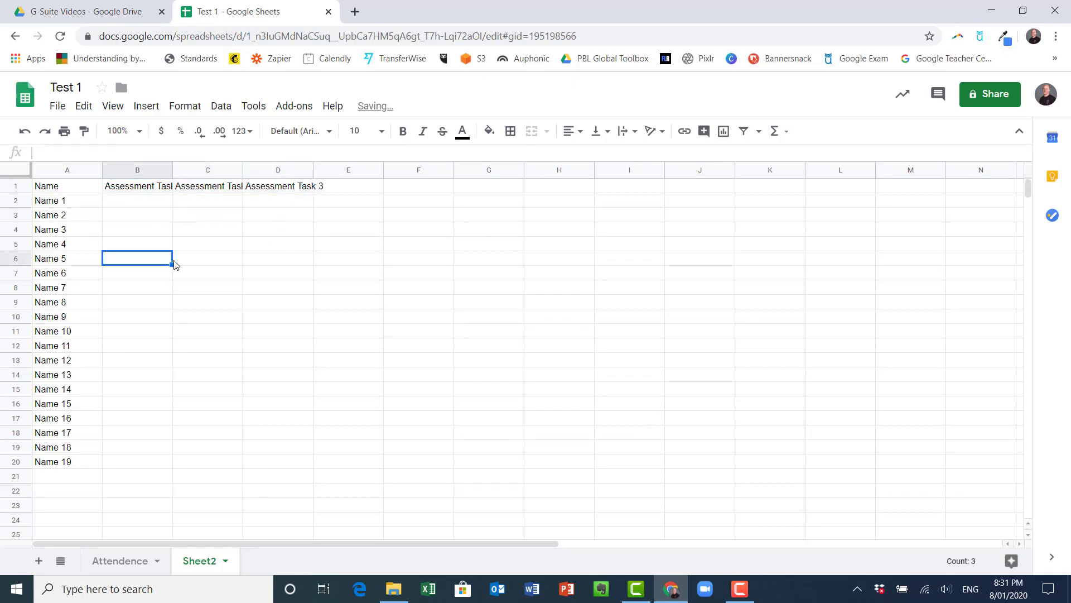
{"action": "double_click", "coordinate": [171, 169]}
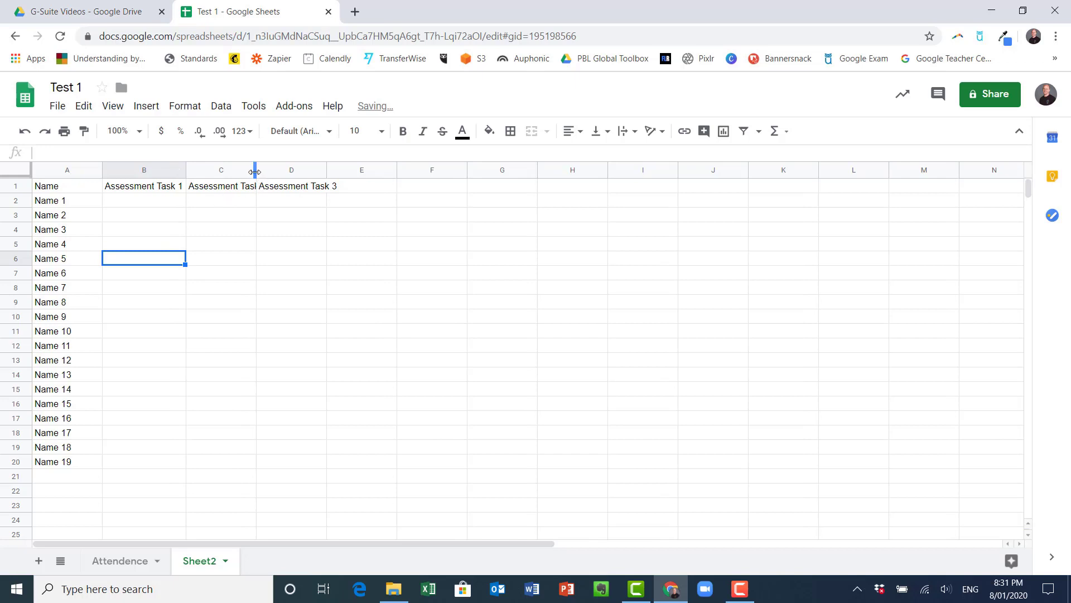
{"action": "left_click", "coordinate": [223, 172]}
{"action": "left_click", "coordinate": [221, 191]}
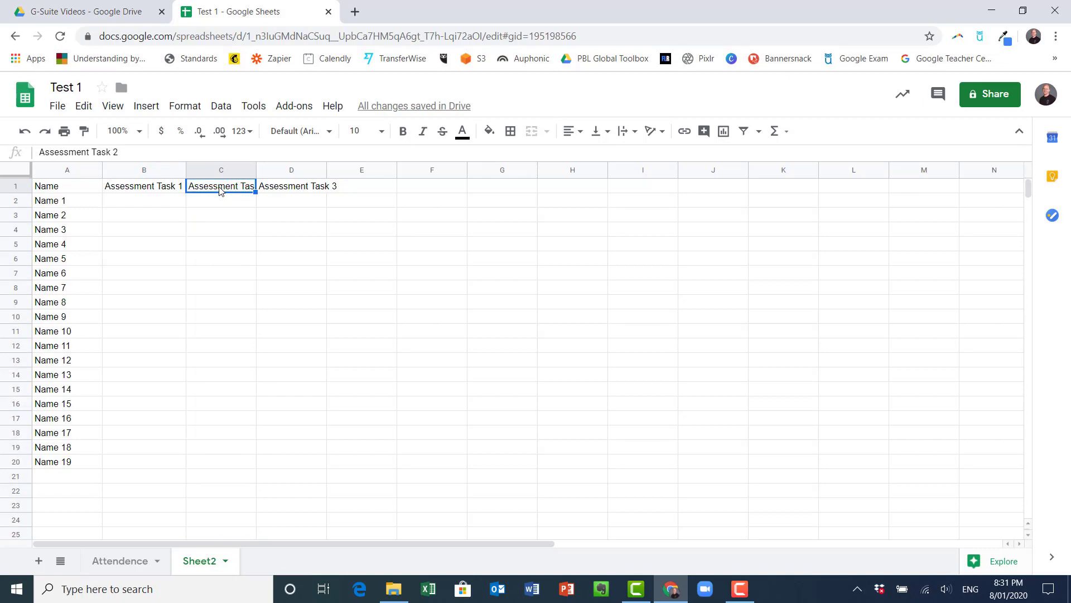
{"action": "left_click", "coordinate": [632, 136]}
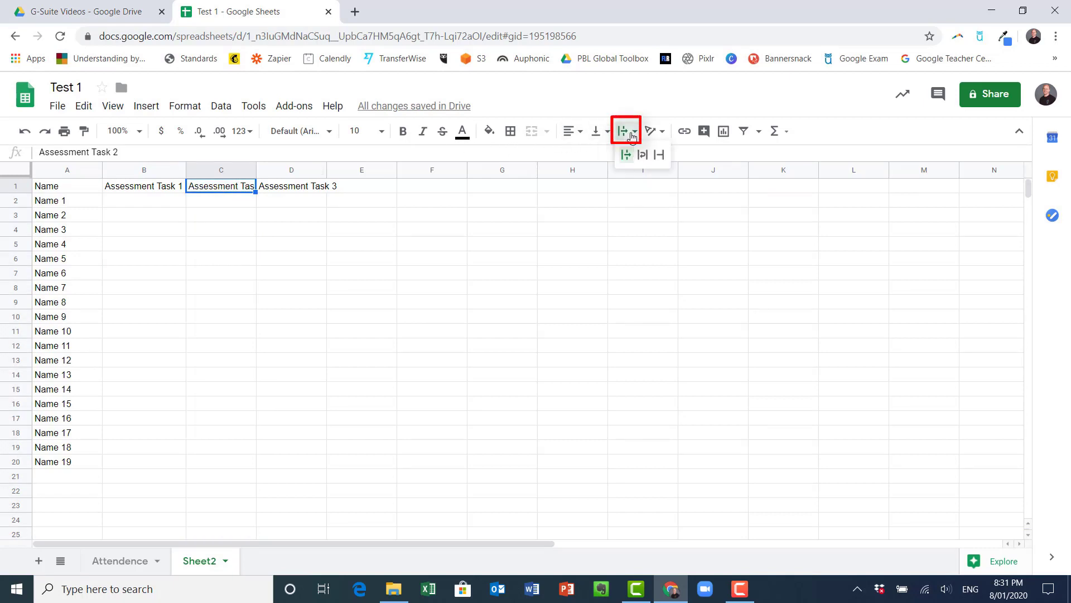
{"action": "left_click", "coordinate": [643, 154]}
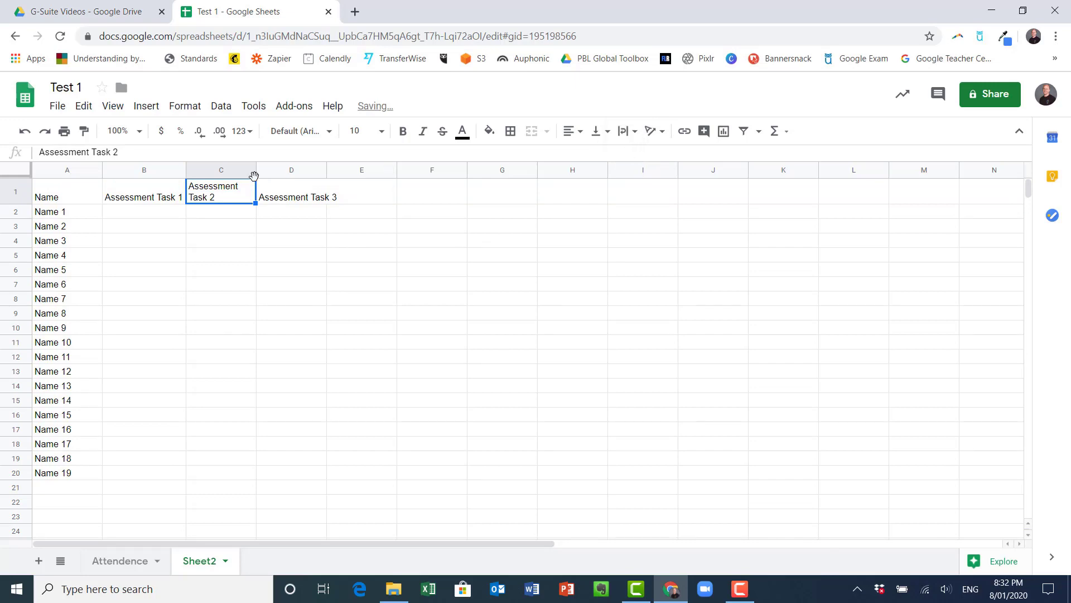
{"action": "left_click_drag", "start_coordinate": [255, 171], "coordinate": [270, 170]}
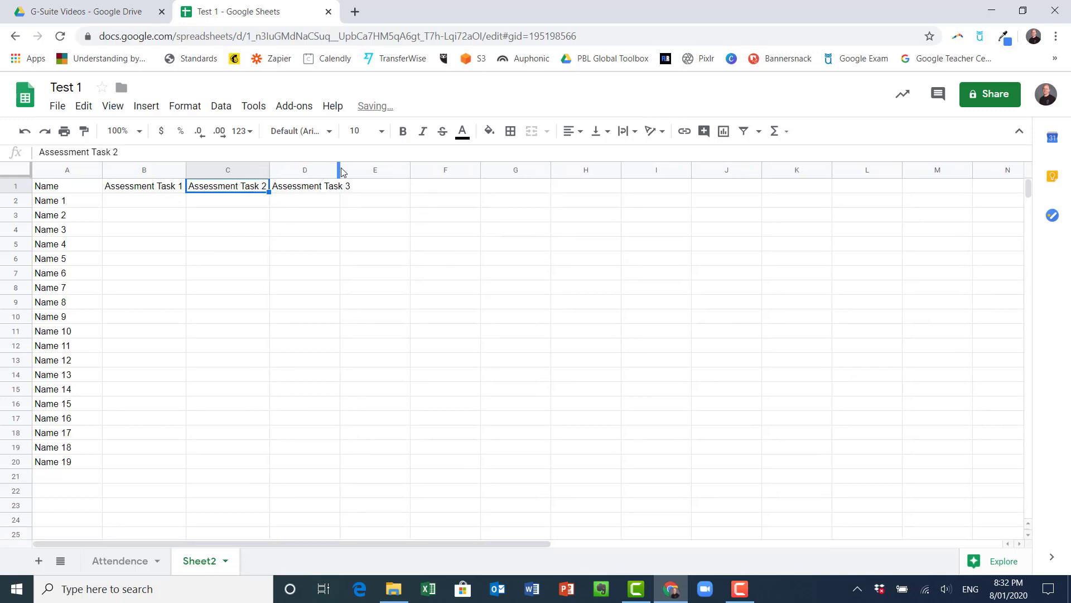
{"action": "left_click_drag", "start_coordinate": [339, 168], "coordinate": [353, 168]}
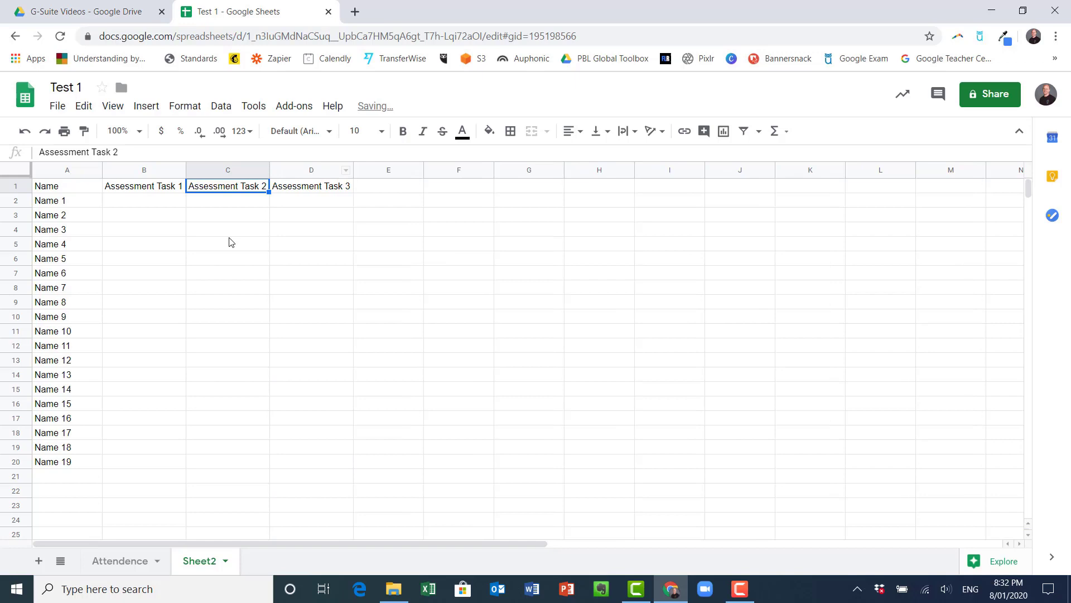
{"action": "left_click", "coordinate": [158, 271]}
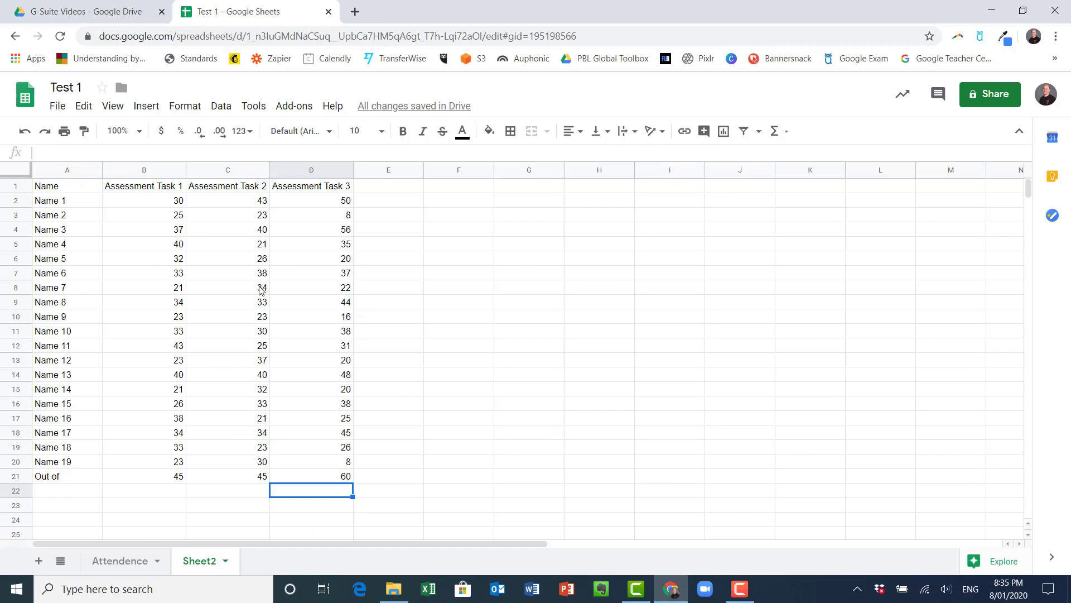
{"action": "left_click", "coordinate": [167, 306]}
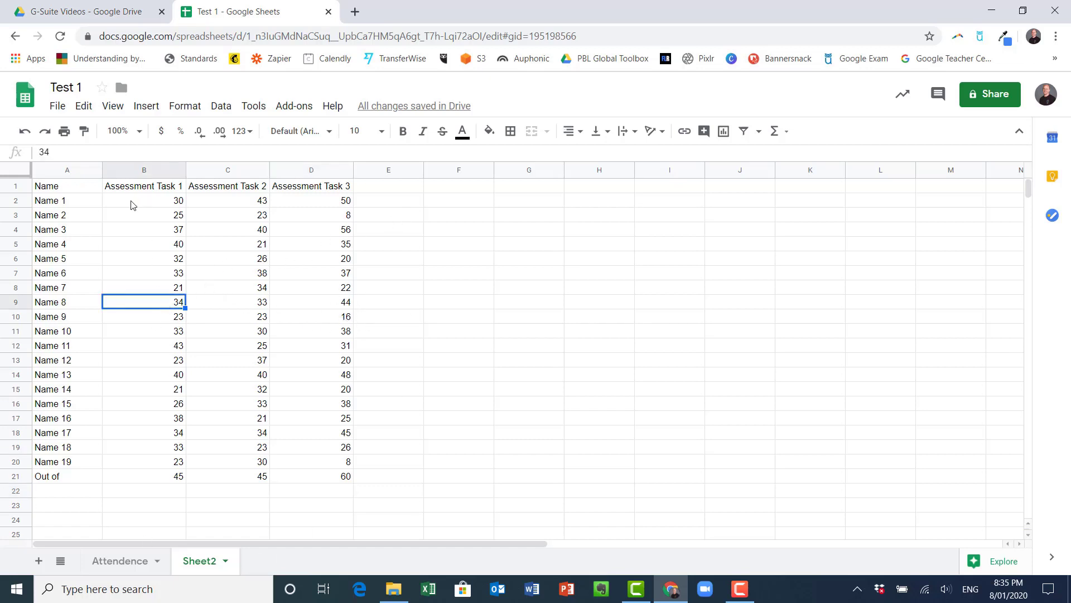
{"action": "key", "text": "Down"}
{"action": "key", "text": "Down"}
{"action": "key", "text": "Down"}
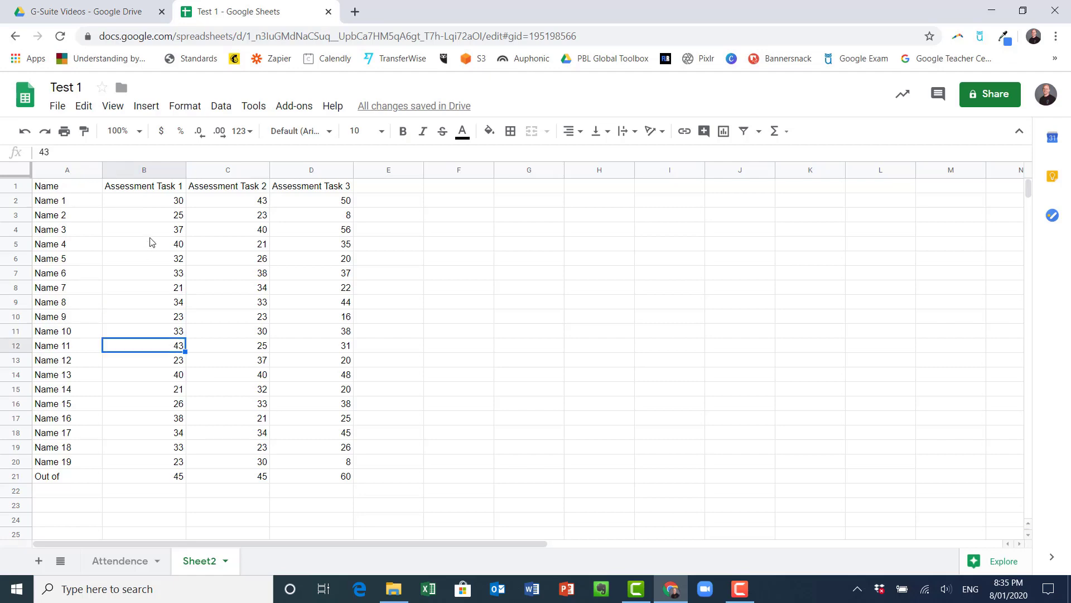
Add a color scale conditional formatting rule to the assessment scores in B2:D20
{"action": "left_click_drag", "start_coordinate": [148, 205], "coordinate": [306, 470]}
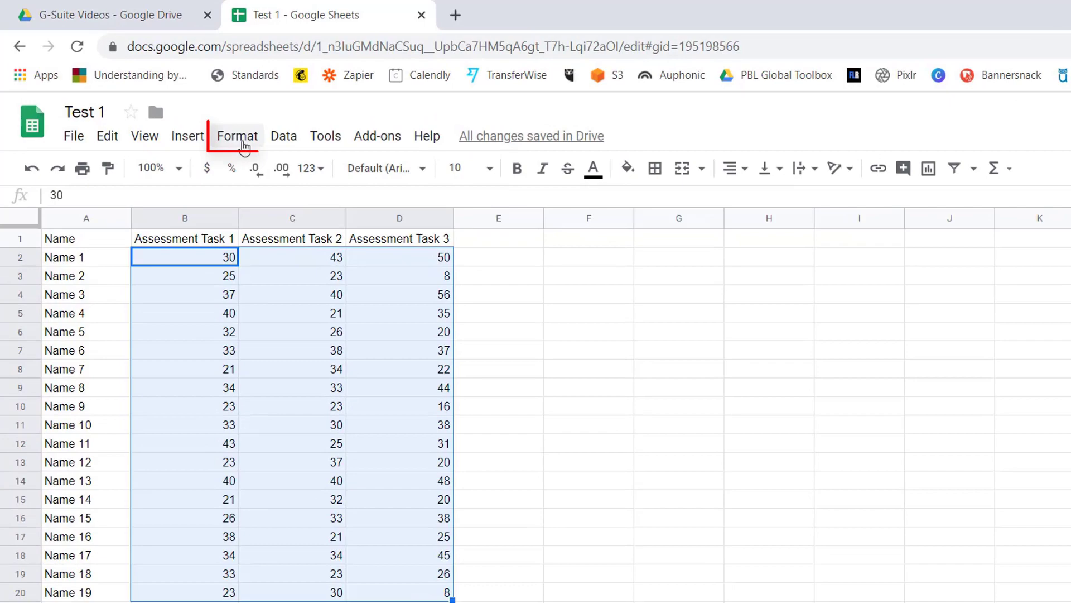
{"action": "left_click", "coordinate": [244, 141]}
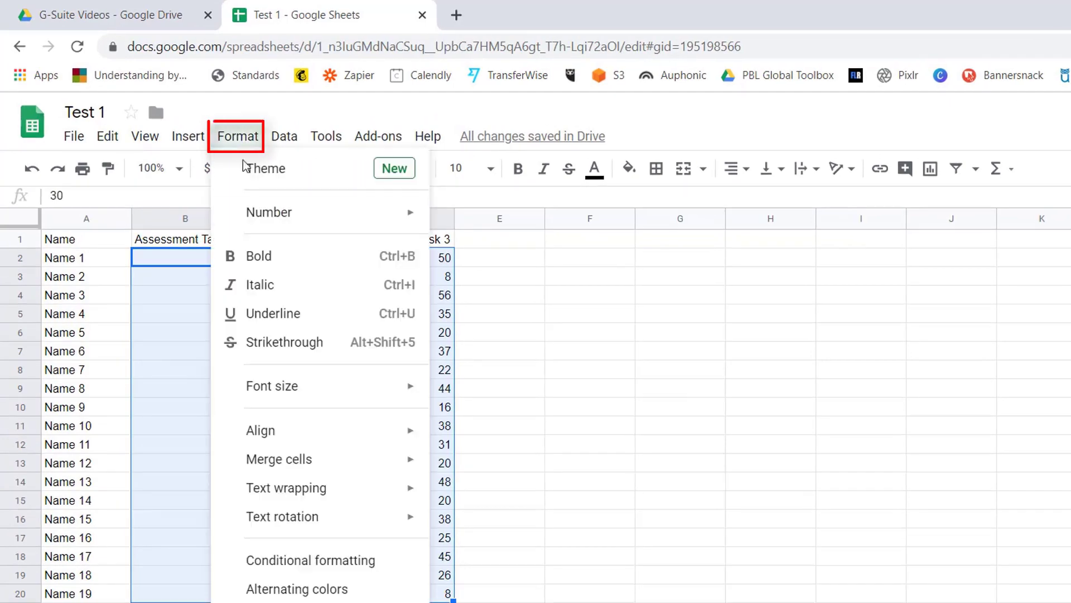
{"action": "left_click", "coordinate": [305, 550]}
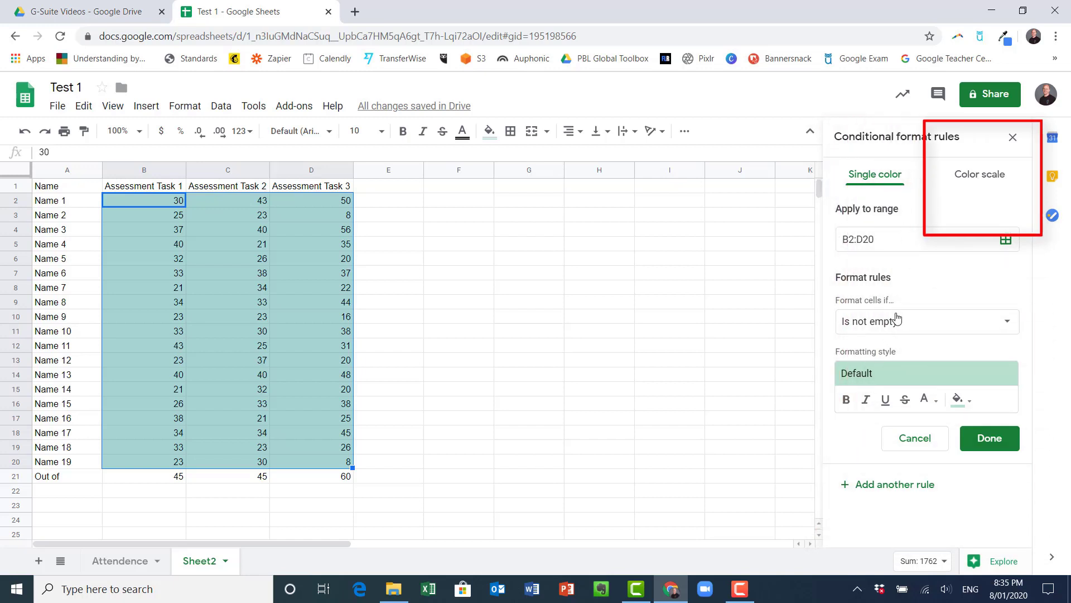
{"action": "left_click", "coordinate": [975, 176]}
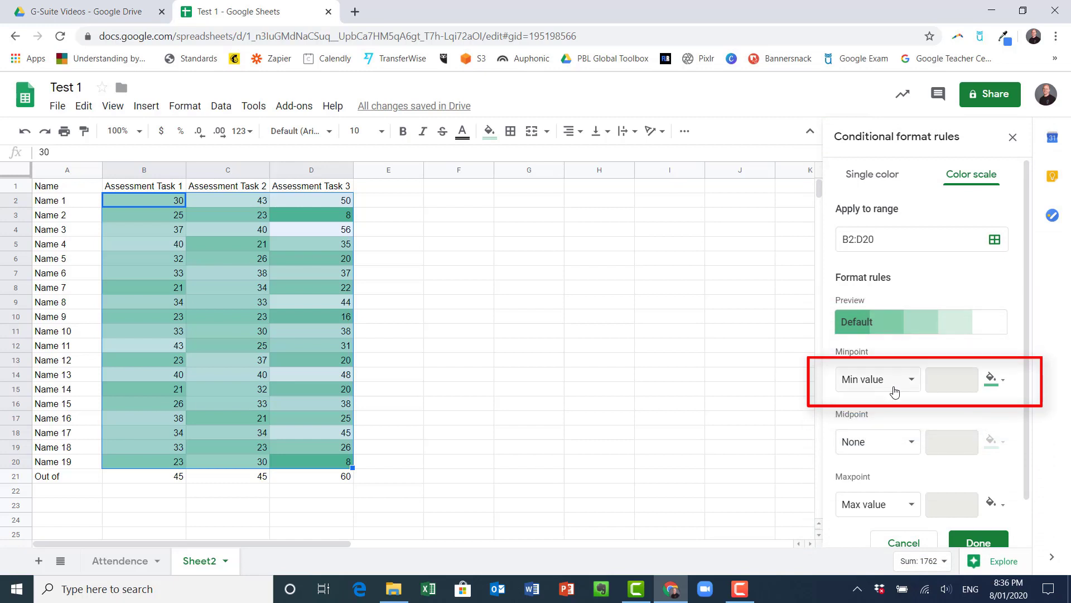
Set the color scale's maxpoint color to bright green, keeping Max value as its type
{"action": "scroll", "coordinate": [895, 392], "scroll_direction": "down", "scroll_amount": 1}
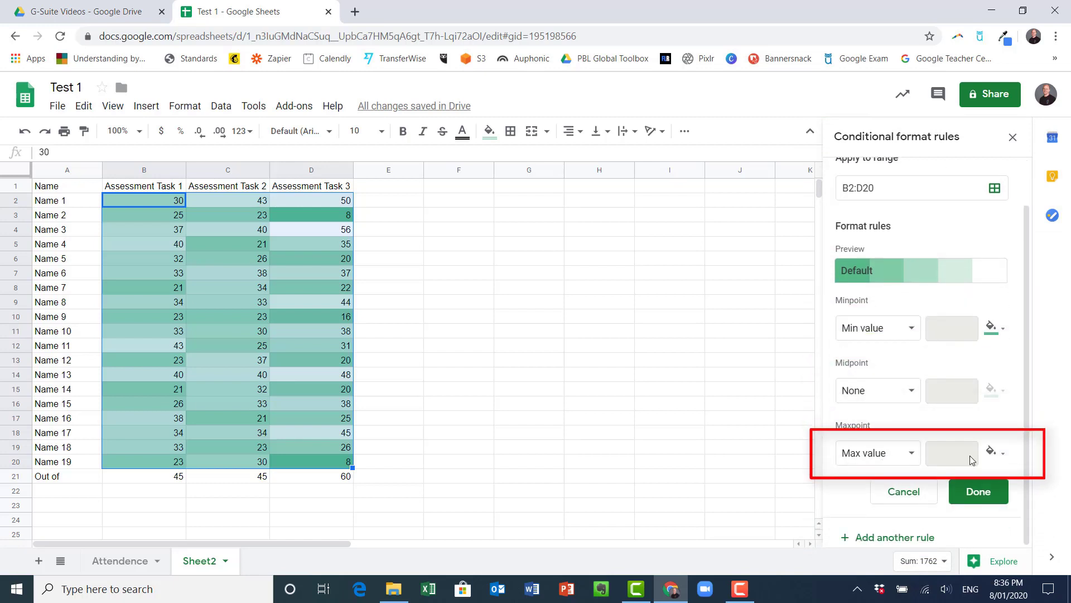
{"action": "left_click", "coordinate": [996, 453]}
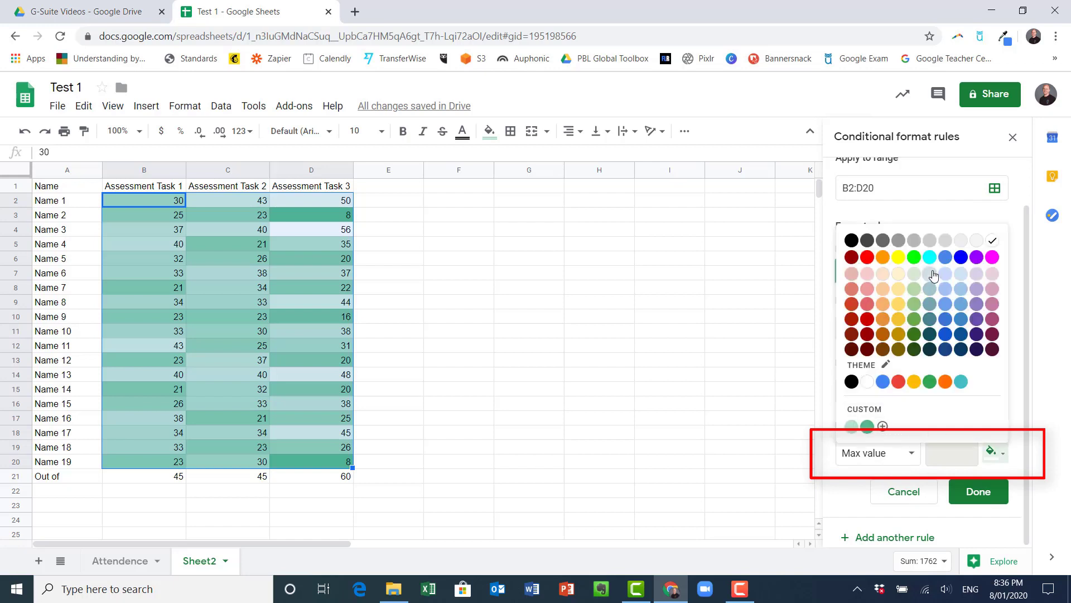
{"action": "left_click", "coordinate": [914, 257]}
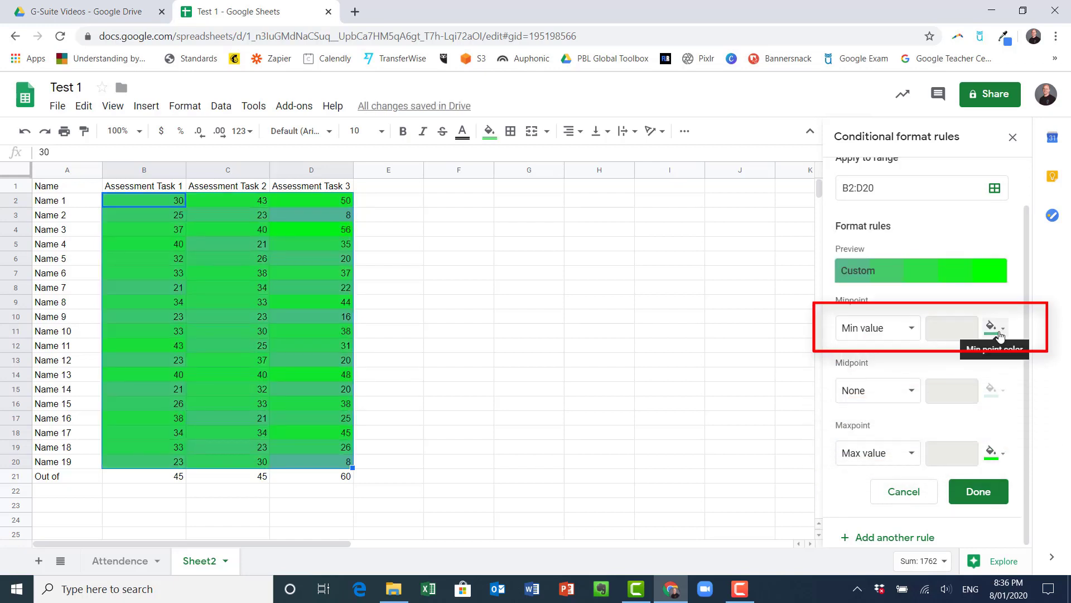
Try red as the color scale's minpoint color, keeping Min value as its type
{"action": "left_click", "coordinate": [992, 328]}
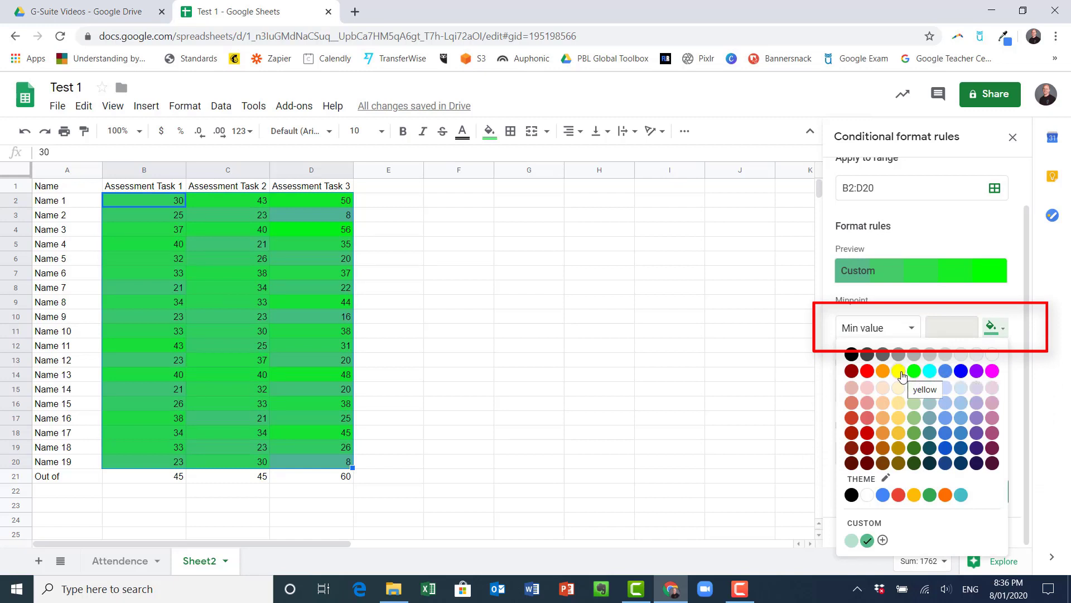
{"action": "left_click", "coordinate": [867, 371]}
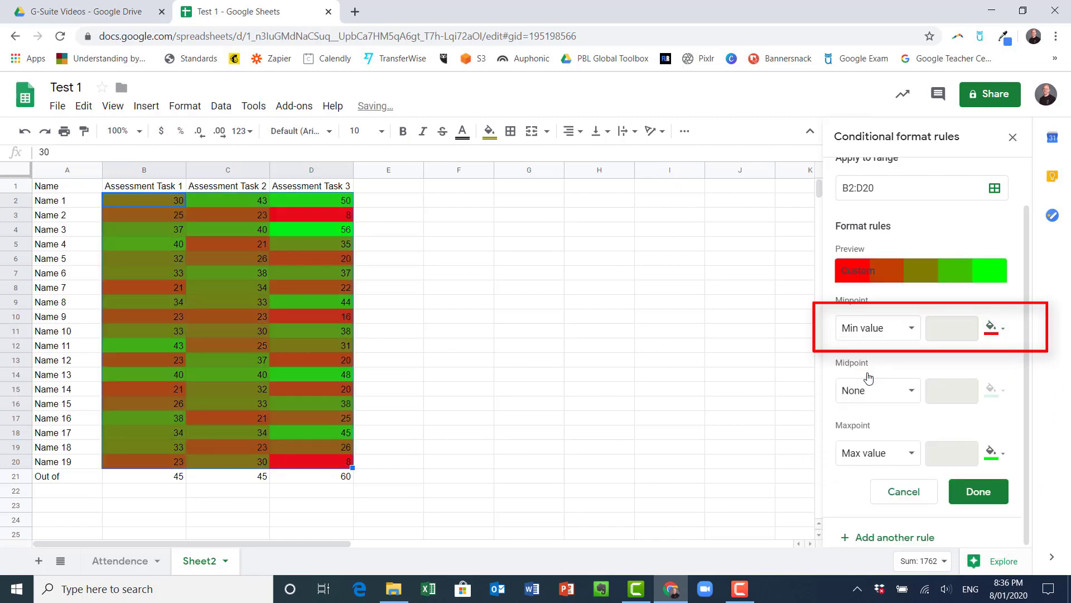
{"action": "left_click", "coordinate": [510, 363]}
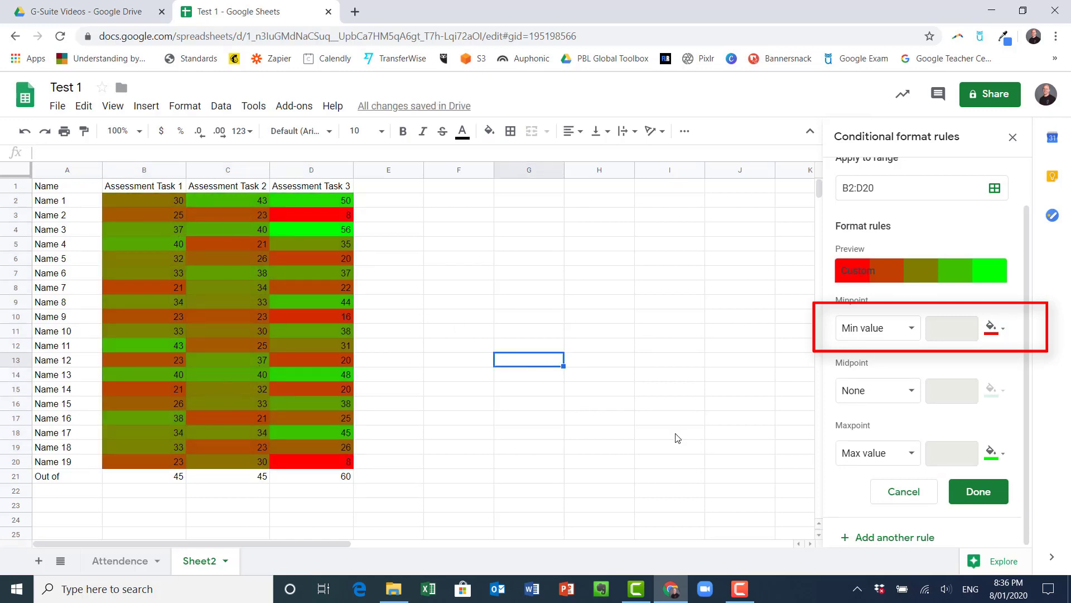
Try orange as the color scale's minpoint color, and cancel the color scale rule
{"action": "left_click", "coordinate": [994, 329]}
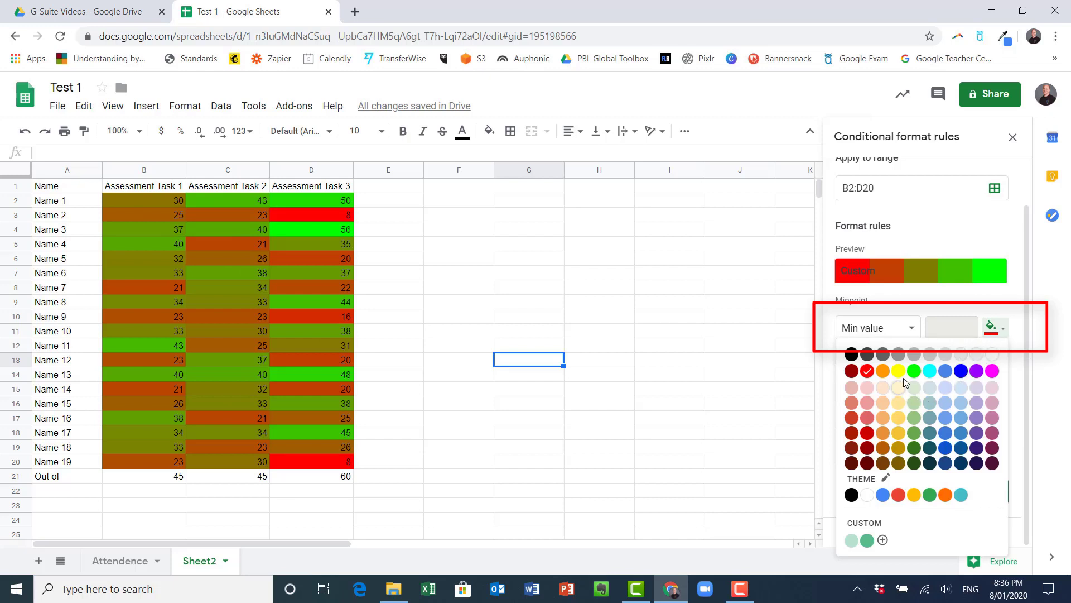
{"action": "left_click", "coordinate": [882, 373]}
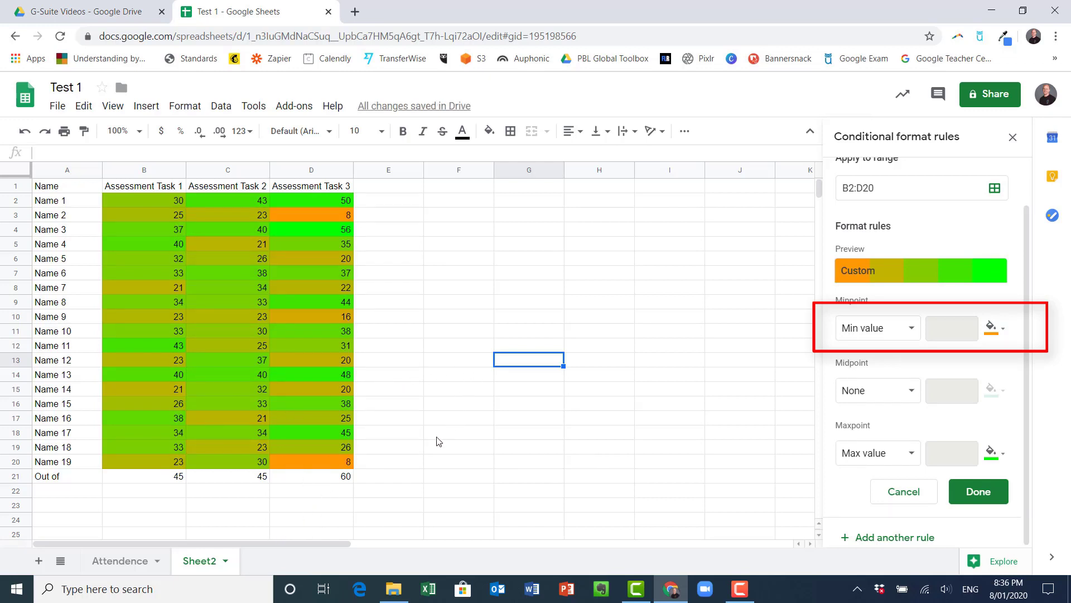
{"action": "left_click", "coordinate": [400, 473]}
{"action": "left_click", "coordinate": [411, 359]}
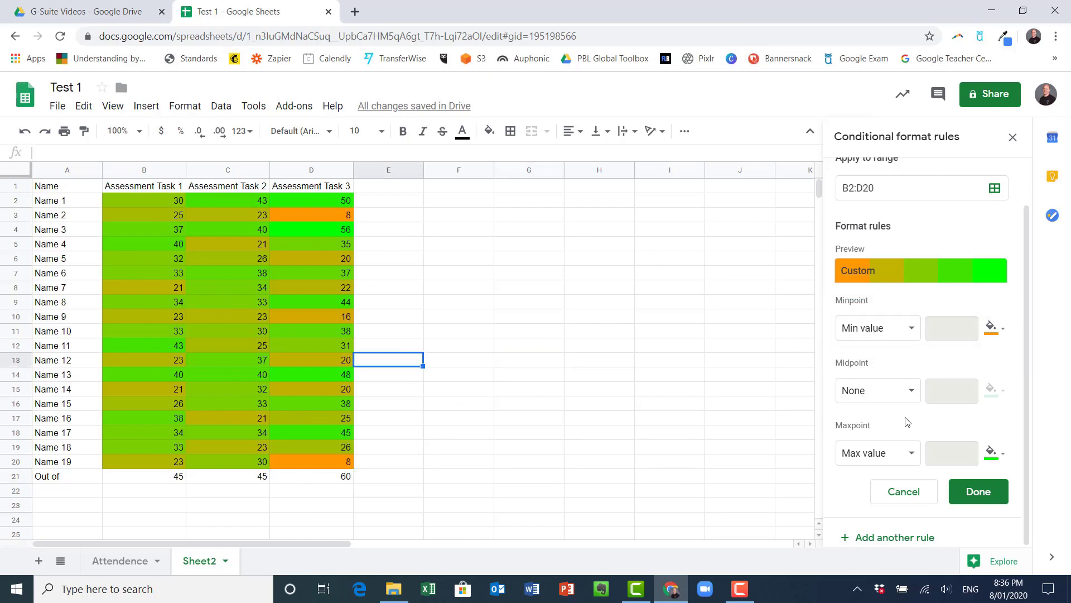
{"action": "left_click", "coordinate": [908, 494]}
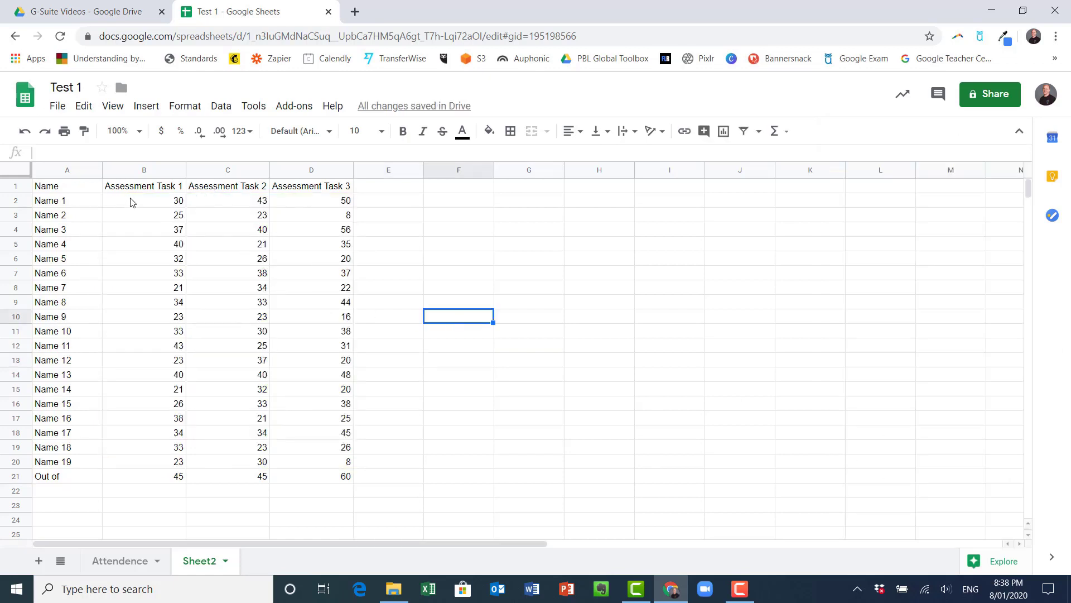
Add a single color conditional formatting rule to B2:D20 for values greater than or equal to 38, using the default style
{"action": "left_click_drag", "start_coordinate": [132, 201], "coordinate": [333, 450]}
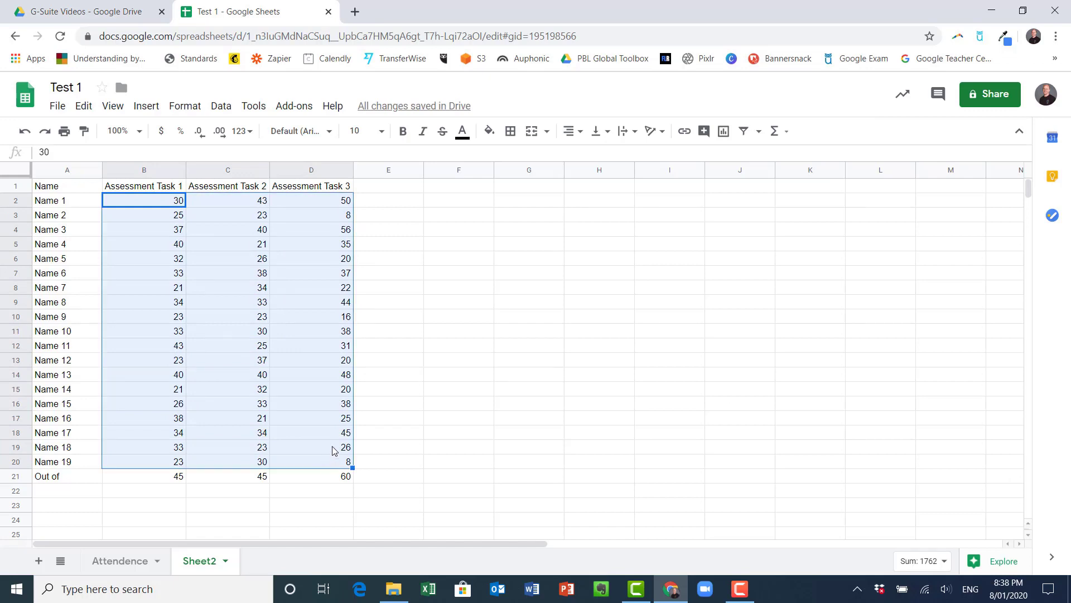
{"action": "left_click", "coordinate": [182, 107]}
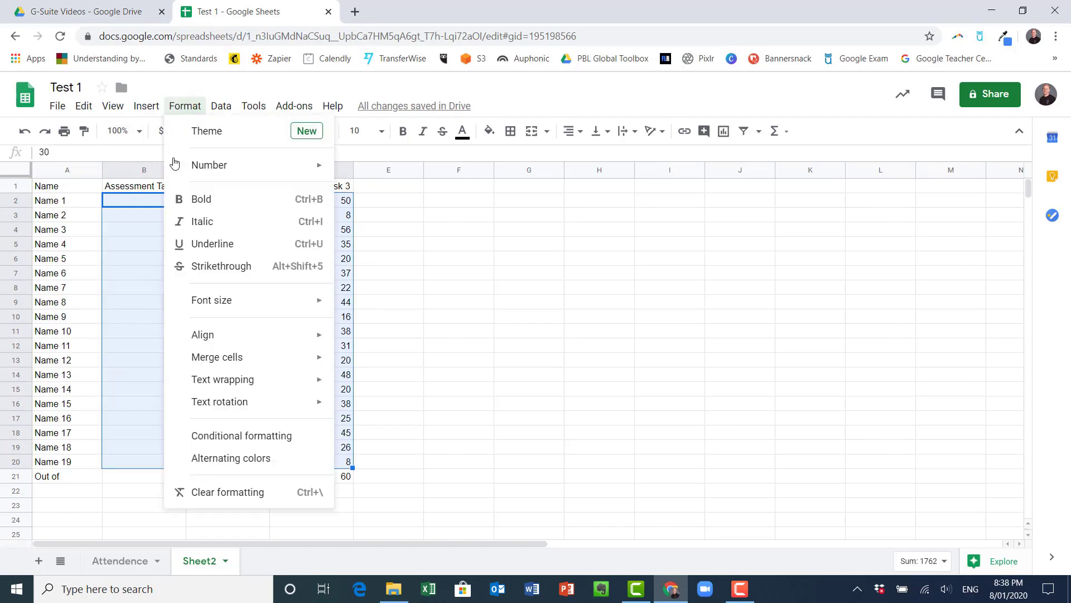
{"action": "left_click", "coordinate": [266, 443]}
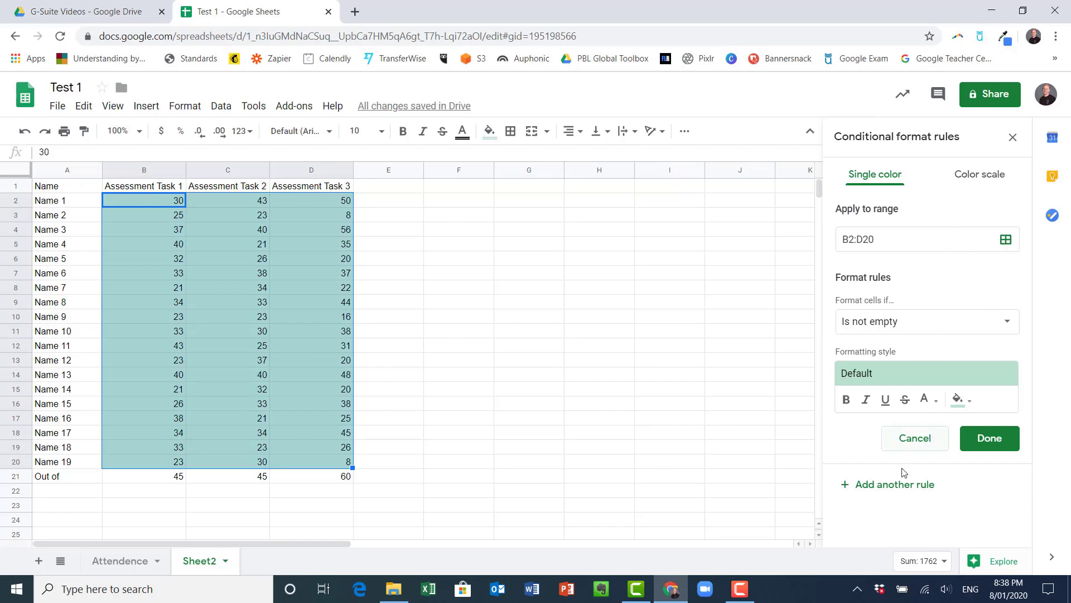
{"action": "left_click", "coordinate": [886, 329]}
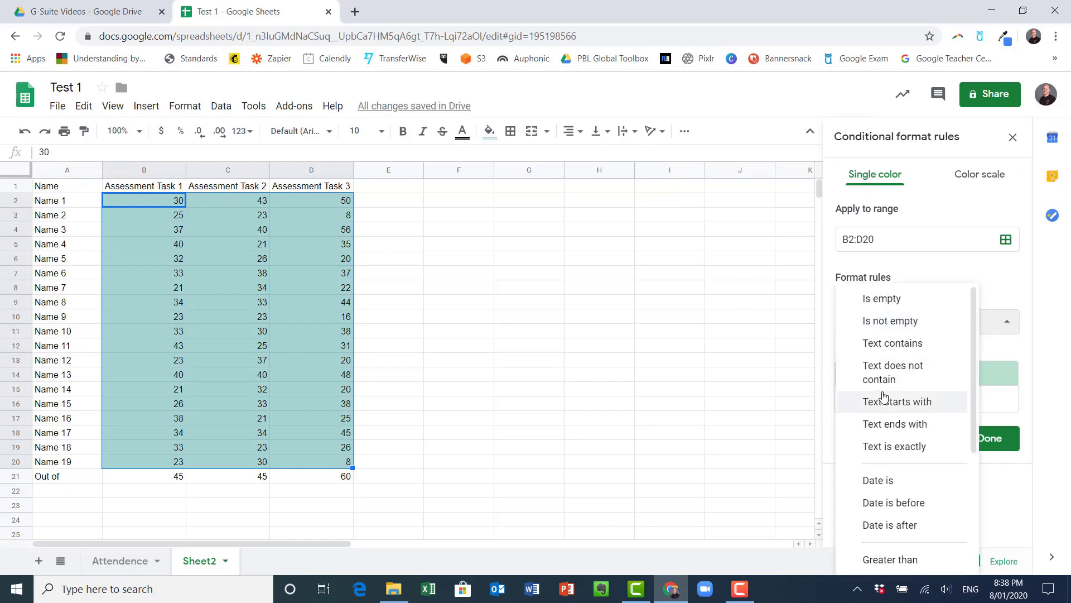
{"action": "scroll", "coordinate": [896, 406], "scroll_direction": "down", "scroll_amount": 4}
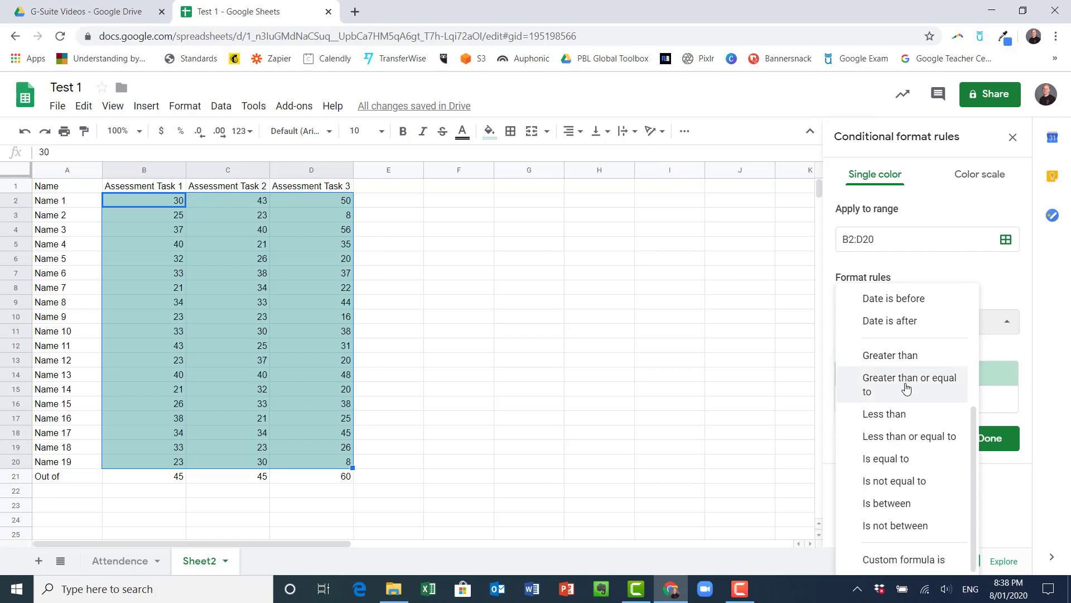
{"action": "left_click", "coordinate": [905, 386]}
{"action": "left_click", "coordinate": [903, 357]}
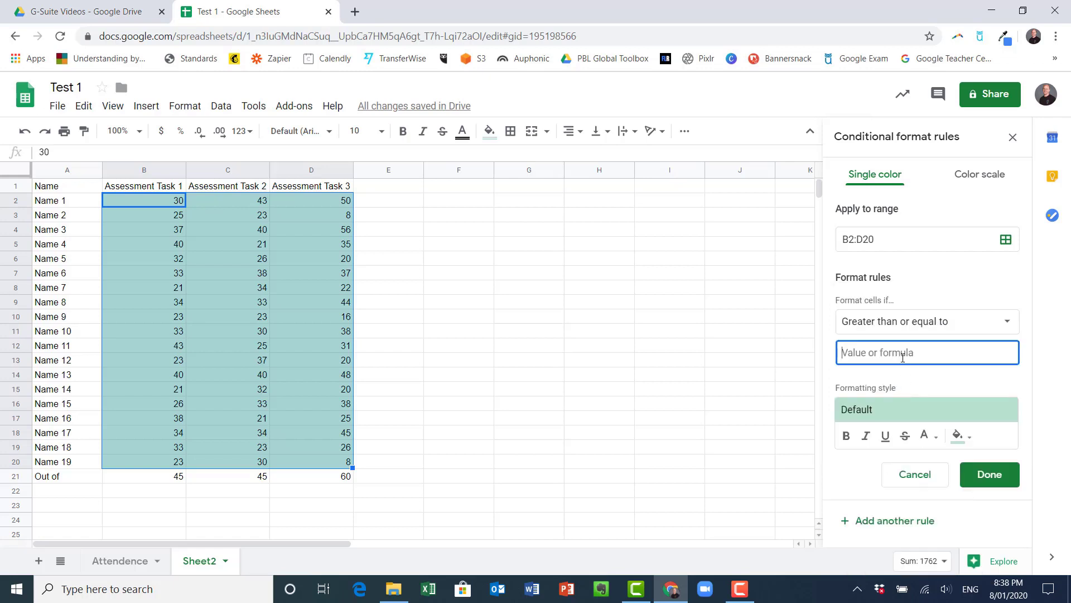
{"action": "type", "text": "3"}
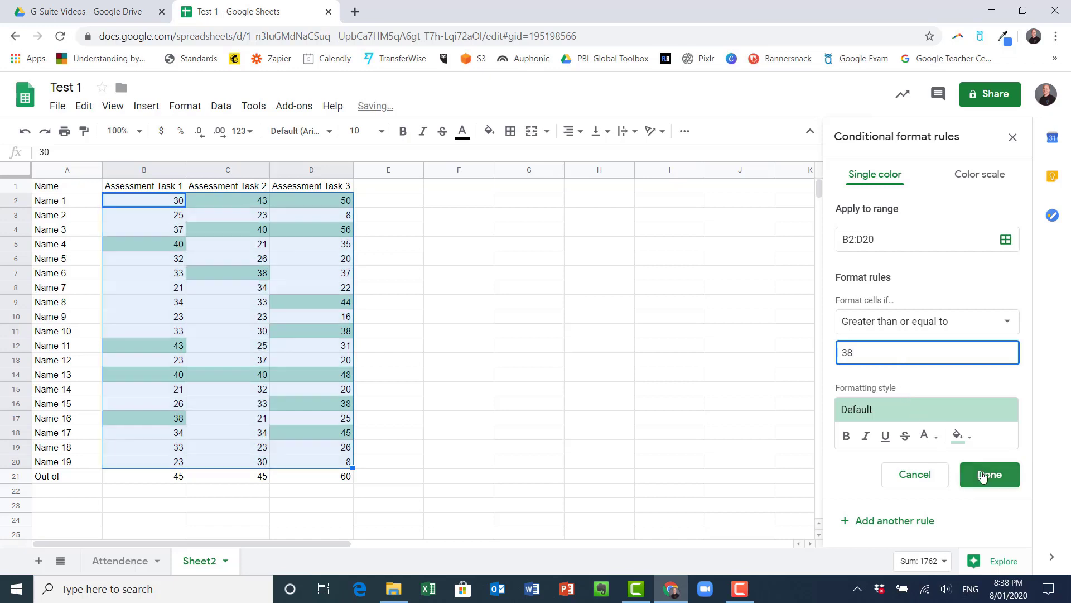
{"action": "type", "text": "8"}
{"action": "left_click", "coordinate": [984, 479]}
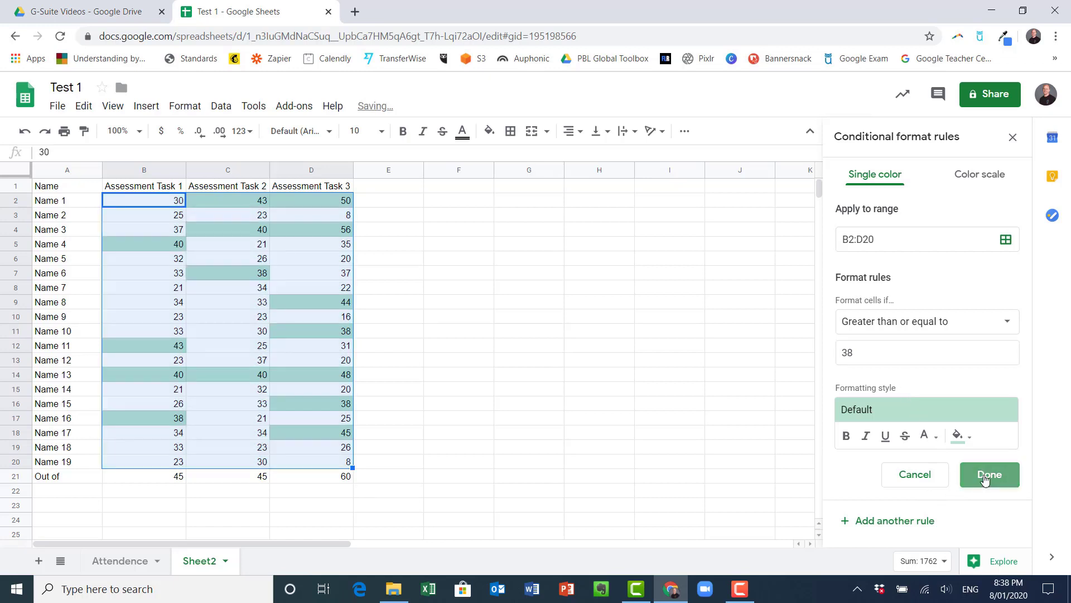
Add another conditional formatting rule to B2:D20 that fills values between 38 and 30 with yellow
{"action": "left_click", "coordinate": [878, 237]}
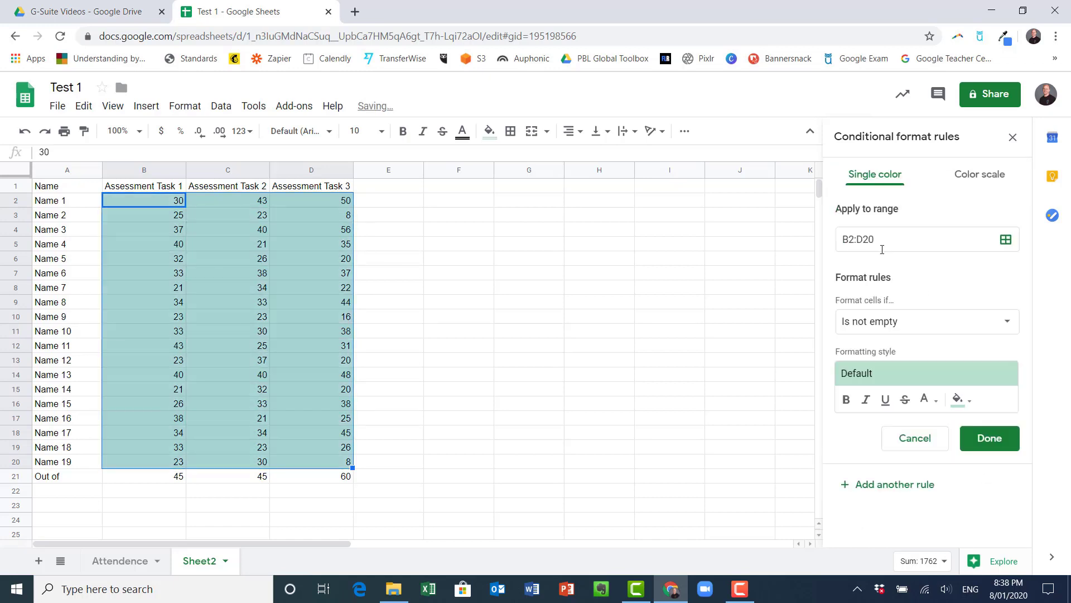
{"action": "left_click", "coordinate": [910, 326]}
{"action": "scroll", "coordinate": [899, 389], "scroll_direction": "down", "scroll_amount": 4}
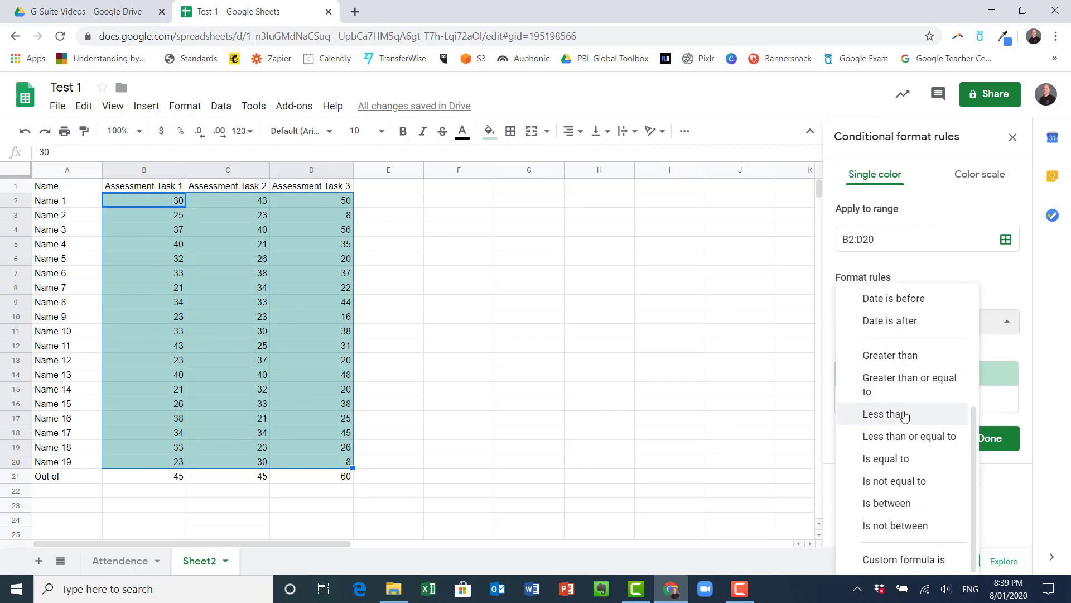
{"action": "left_click", "coordinate": [912, 505]}
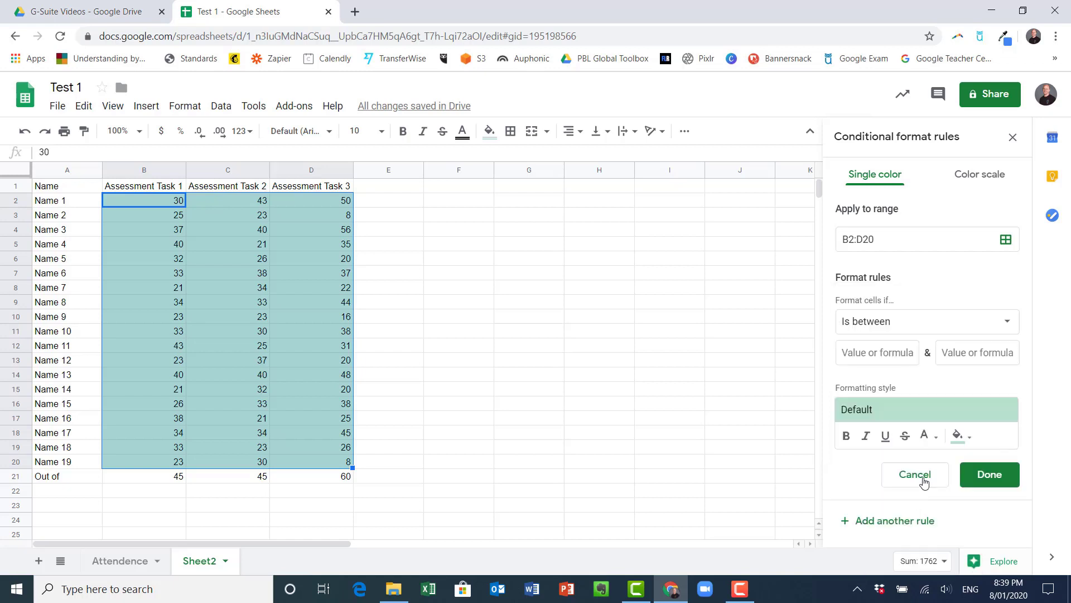
{"action": "left_click", "coordinate": [869, 352]}
{"action": "type", "text": "38"}
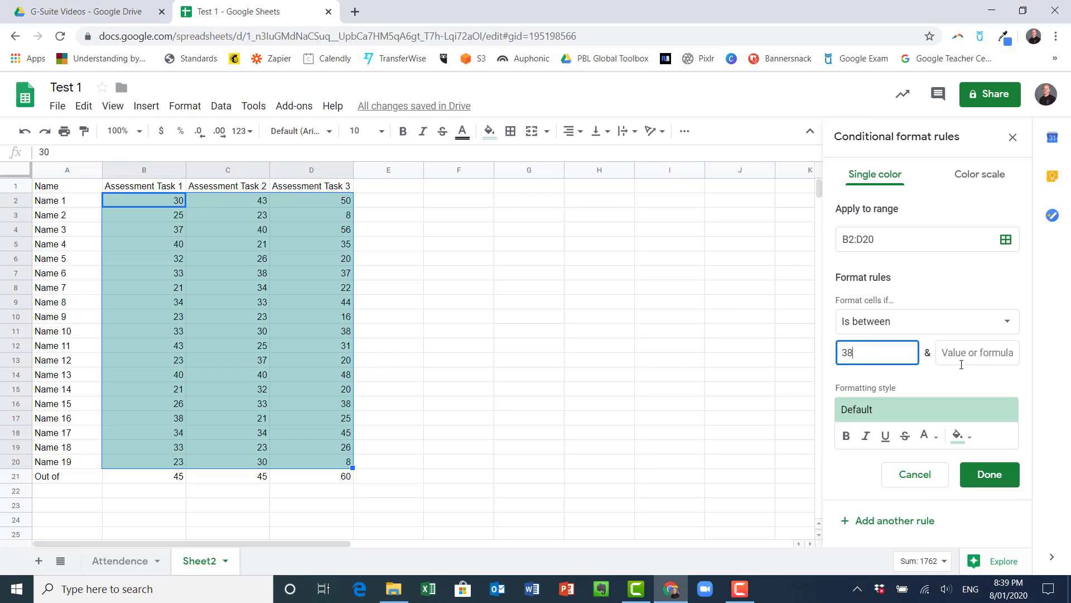
{"action": "left_click", "coordinate": [971, 353]}
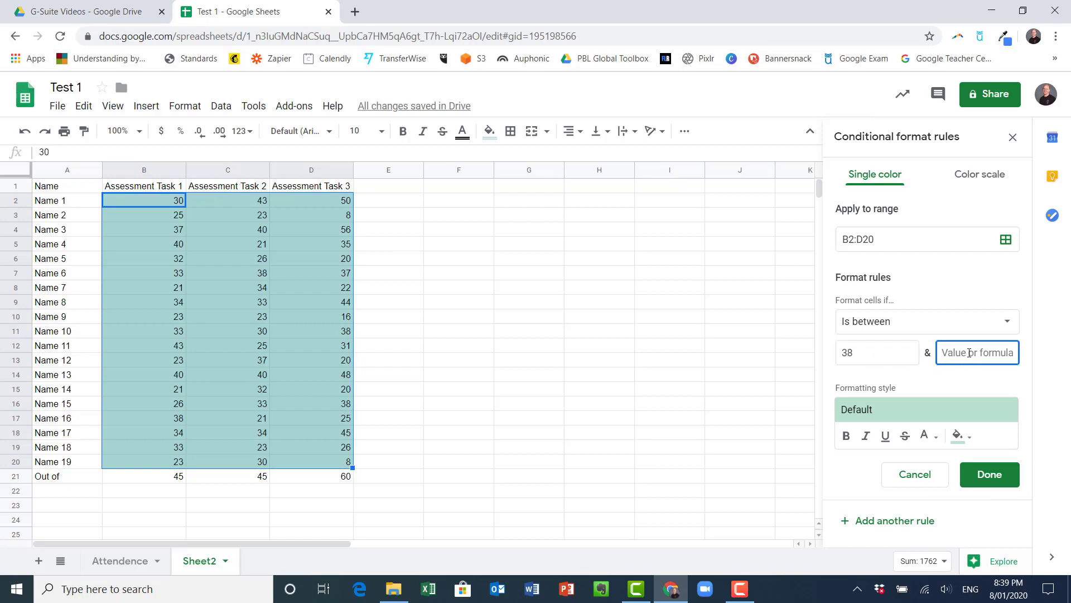
{"action": "type", "text": "30"}
{"action": "left_click", "coordinate": [958, 435]}
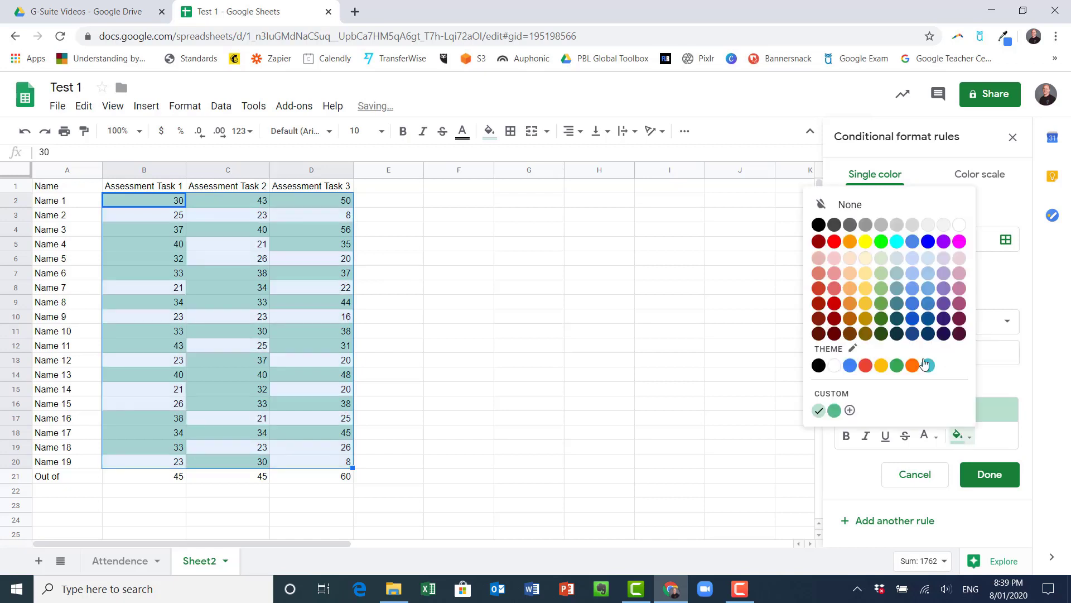
{"action": "left_click", "coordinate": [865, 241]}
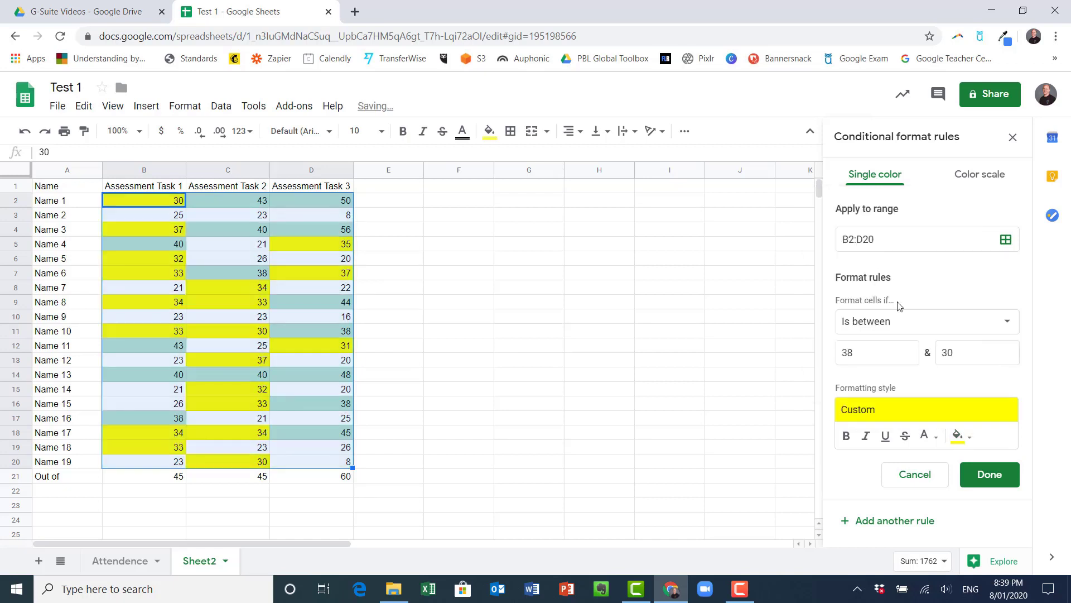
{"action": "left_click", "coordinate": [989, 474]}
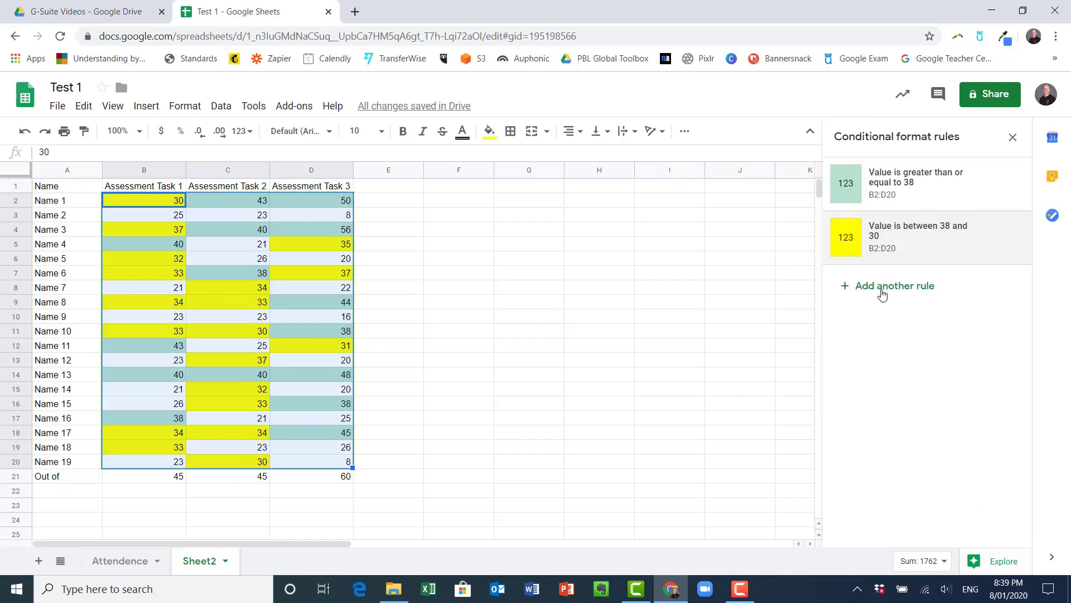
Add a third conditional formatting rule to B2:D20 that fills values less than or equal to 26 with orange
{"action": "left_click", "coordinate": [881, 286]}
{"action": "left_click", "coordinate": [899, 330]}
{"action": "scroll", "coordinate": [915, 402], "scroll_direction": "down", "scroll_amount": 4}
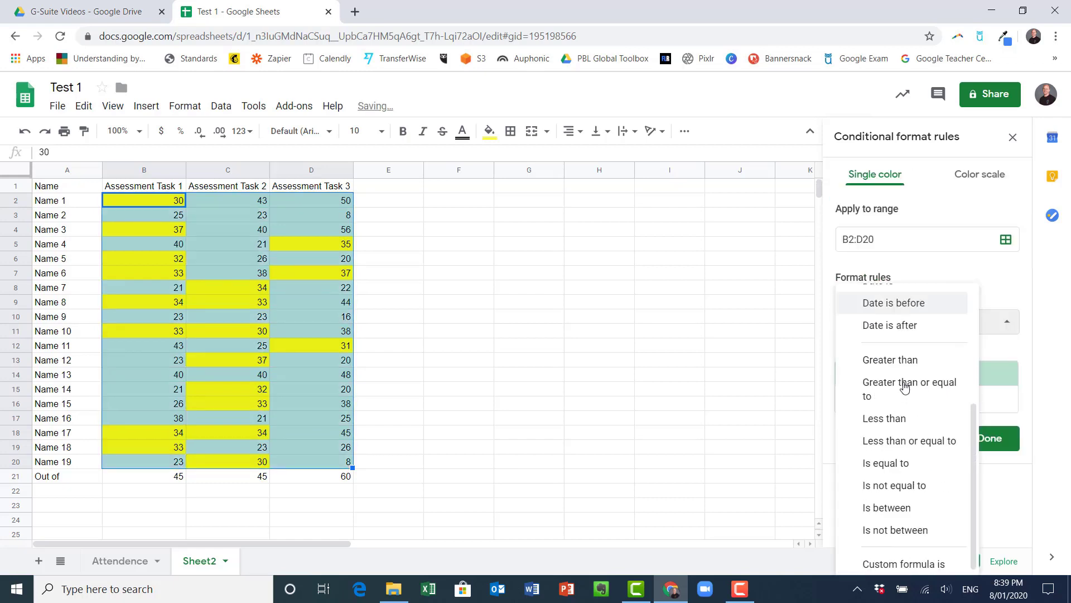
{"action": "left_click", "coordinate": [918, 436]}
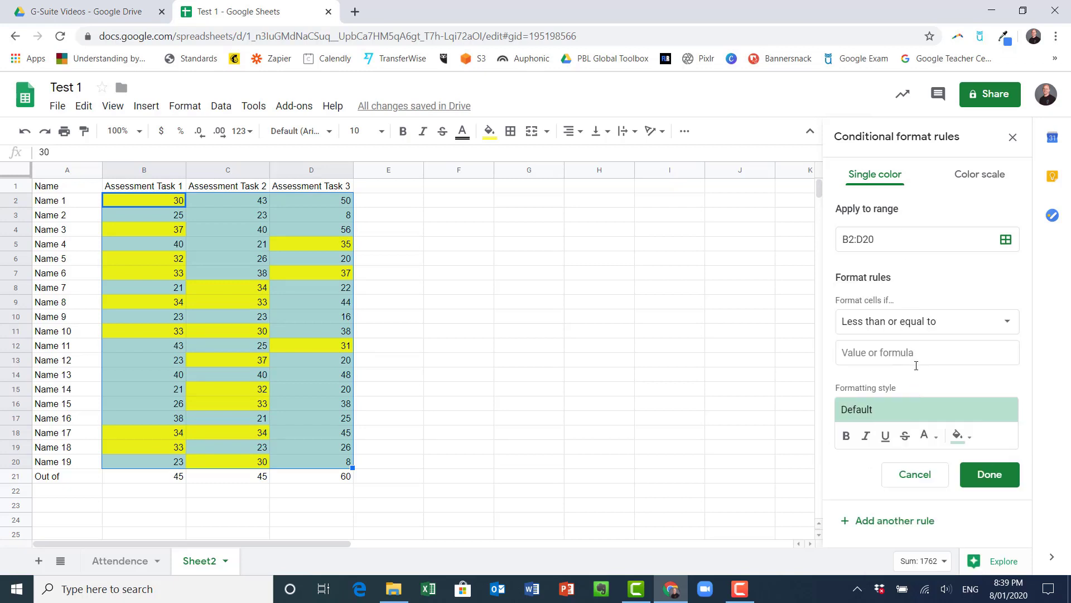
{"action": "left_click", "coordinate": [892, 351]}
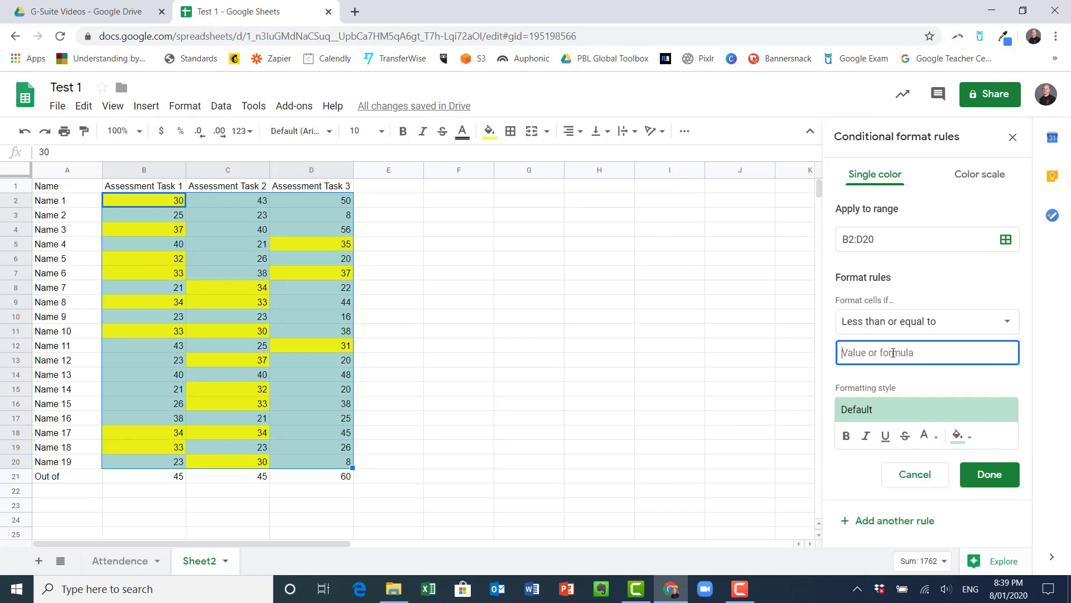
{"action": "type", "text": "30"}
{"action": "left_click", "coordinate": [961, 436]}
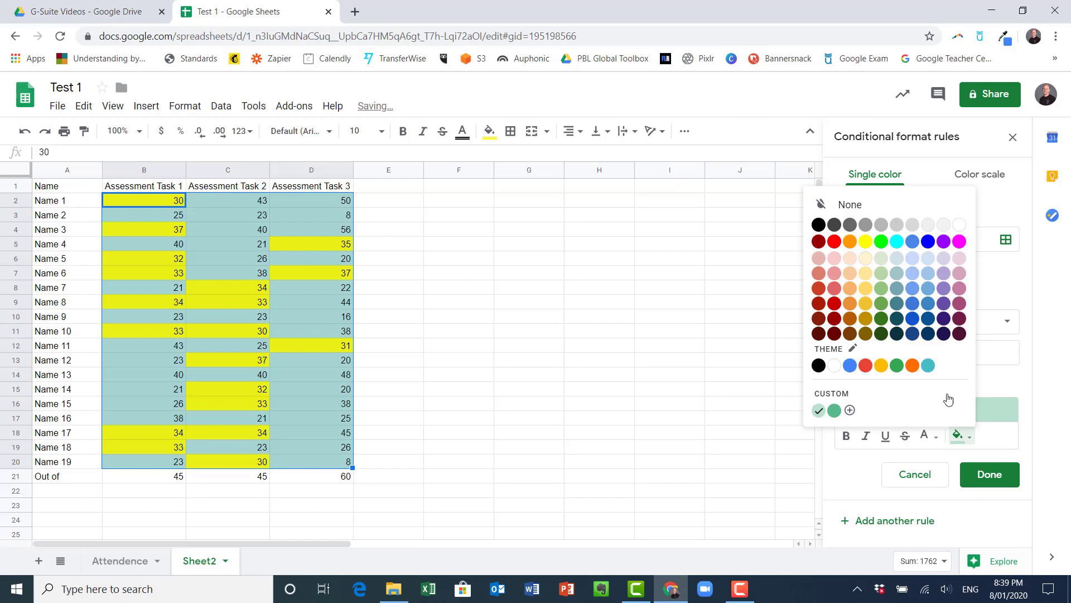
{"action": "left_click", "coordinate": [849, 241]}
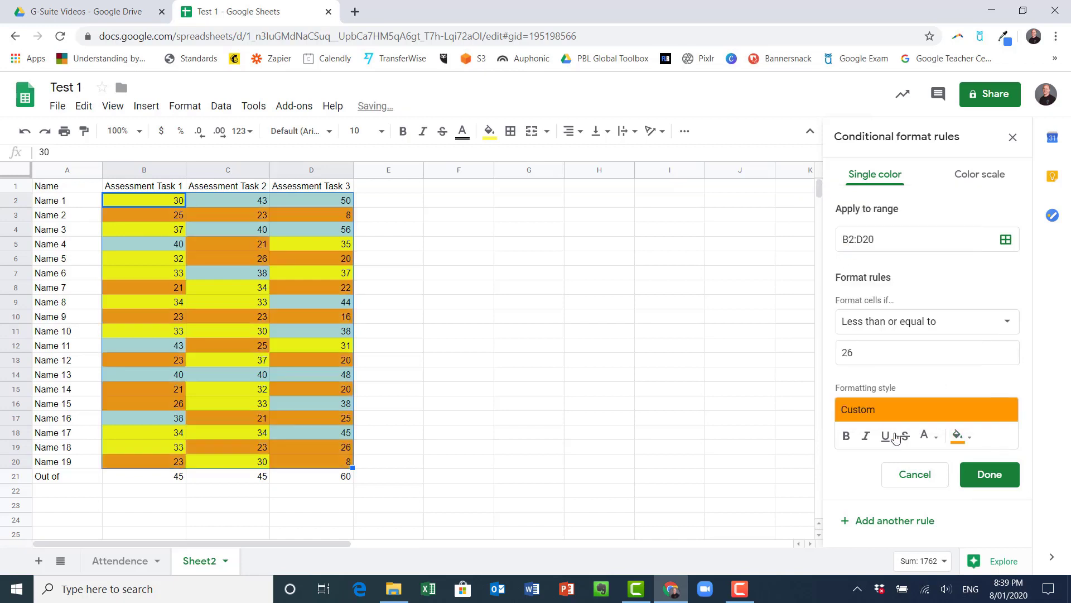
{"action": "left_click", "coordinate": [989, 475]}
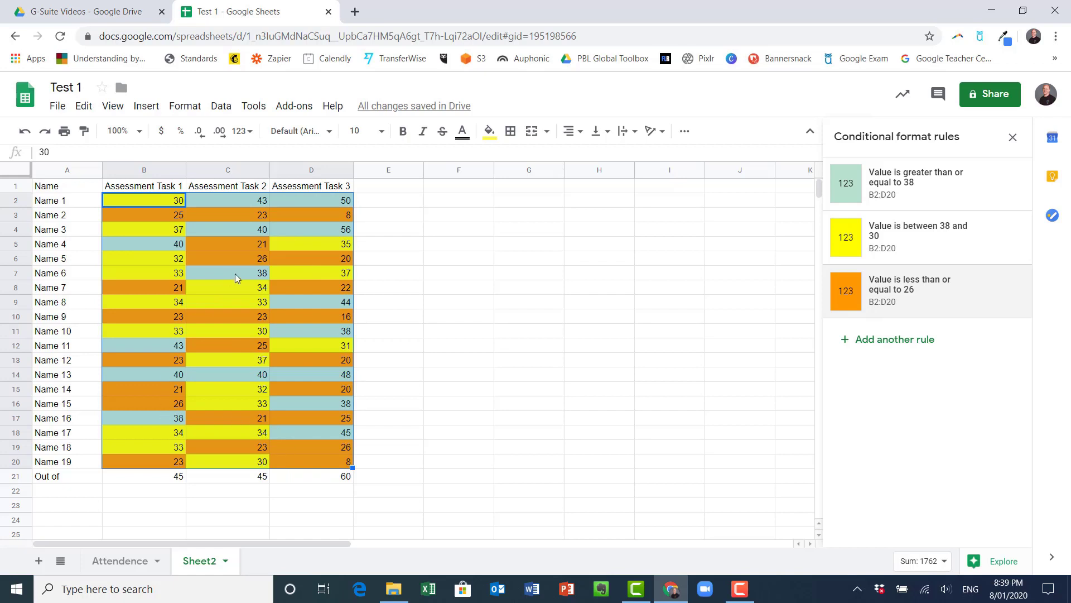
{"action": "left_click", "coordinate": [435, 264]}
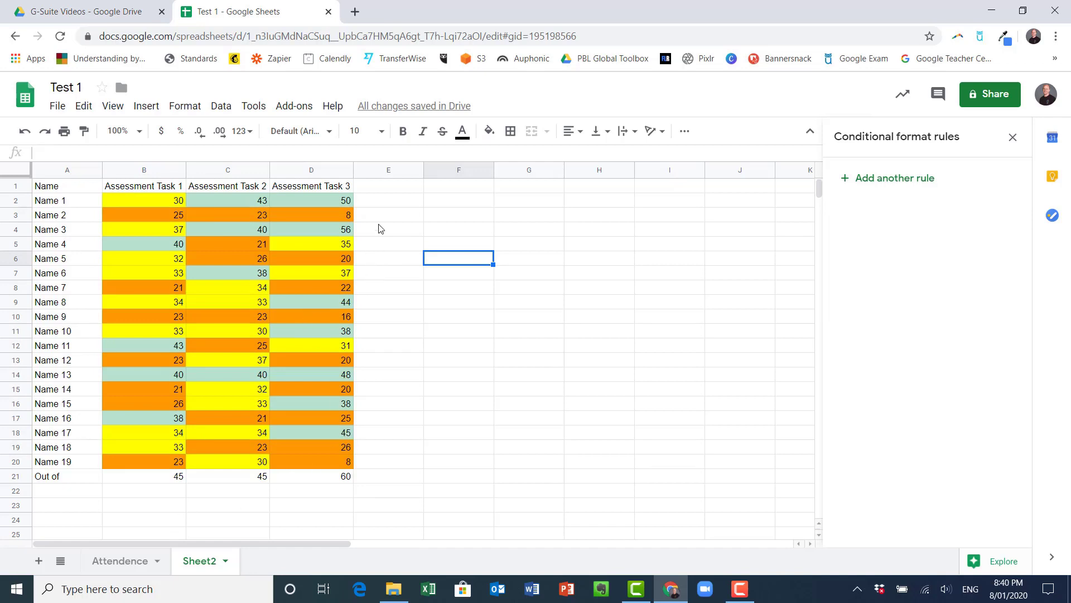
Enter the heading Average in E1
{"action": "left_click", "coordinate": [391, 192]}
{"action": "type", "text": "Average"}
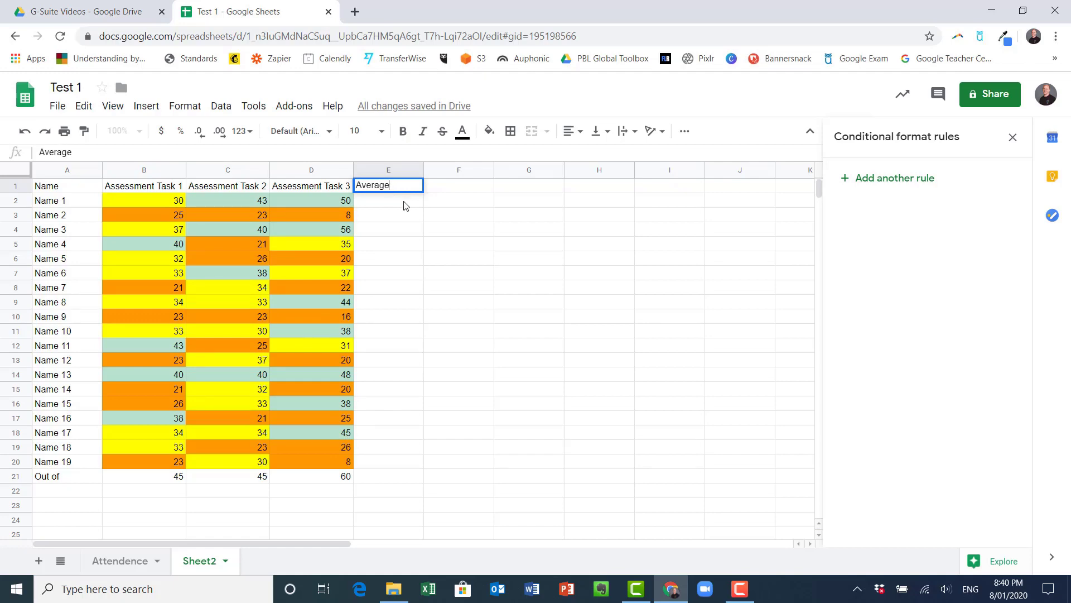
{"action": "key", "text": "Return"}
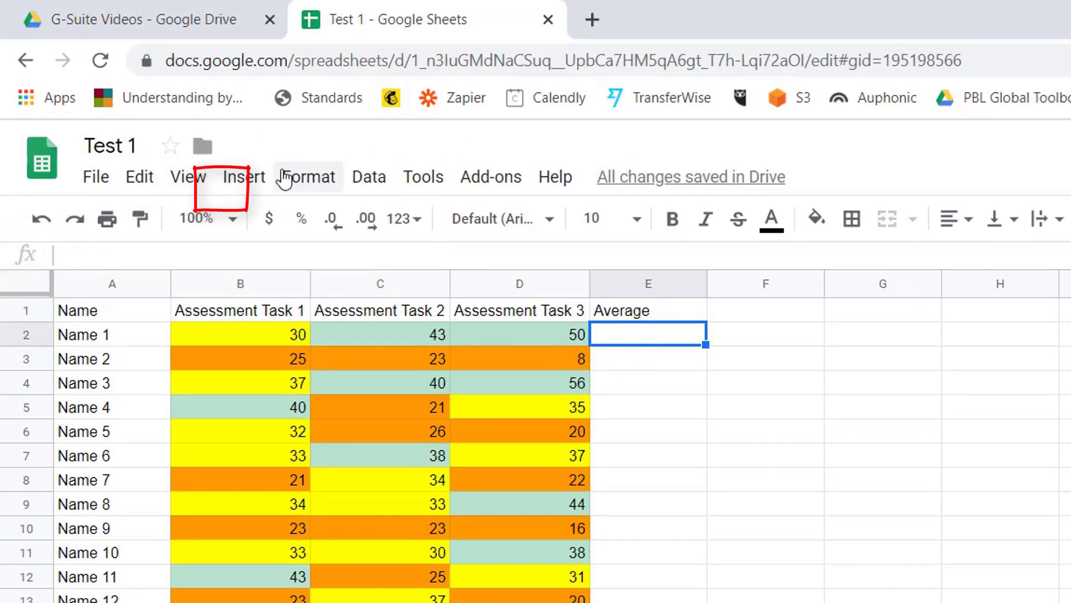
Insert an AVERAGE function over B2:D3 in cell E2
{"action": "left_click", "coordinate": [221, 178]}
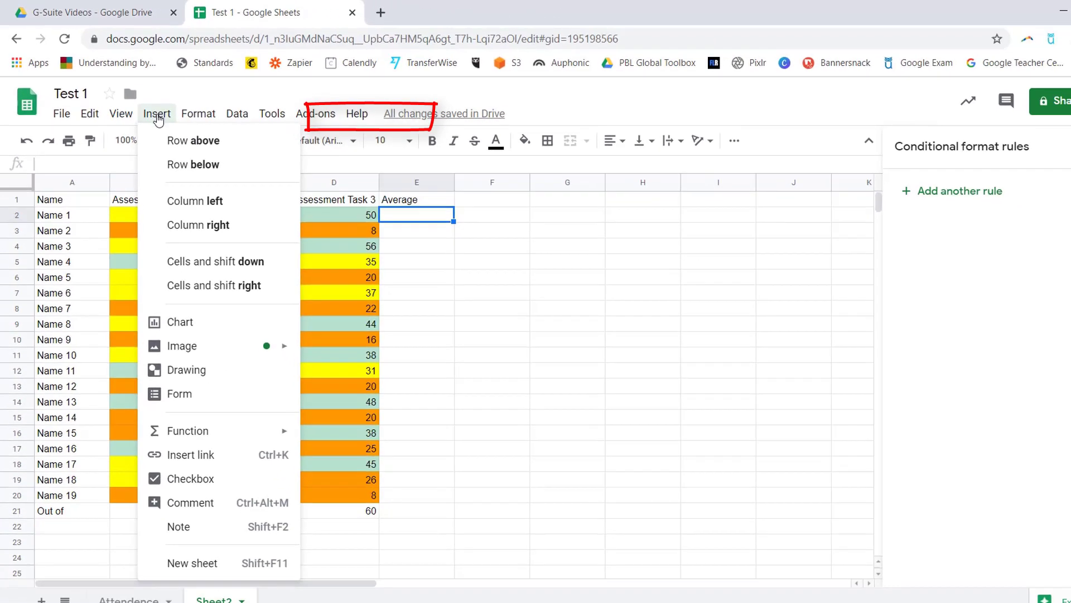
{"action": "mouse_move", "coordinate": [177, 434]}
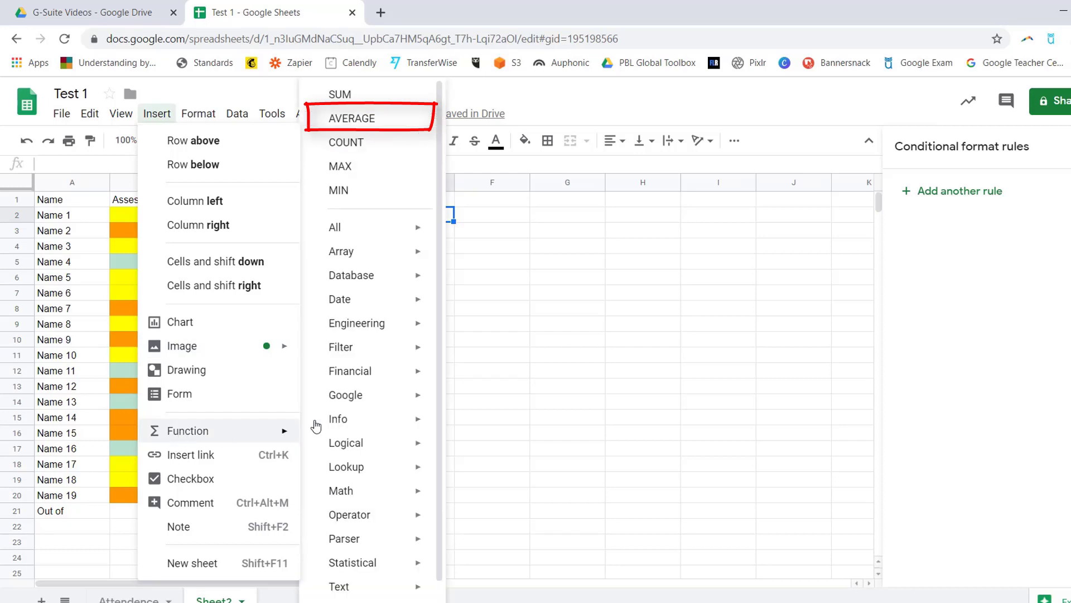
{"action": "mouse_move", "coordinate": [370, 325]}
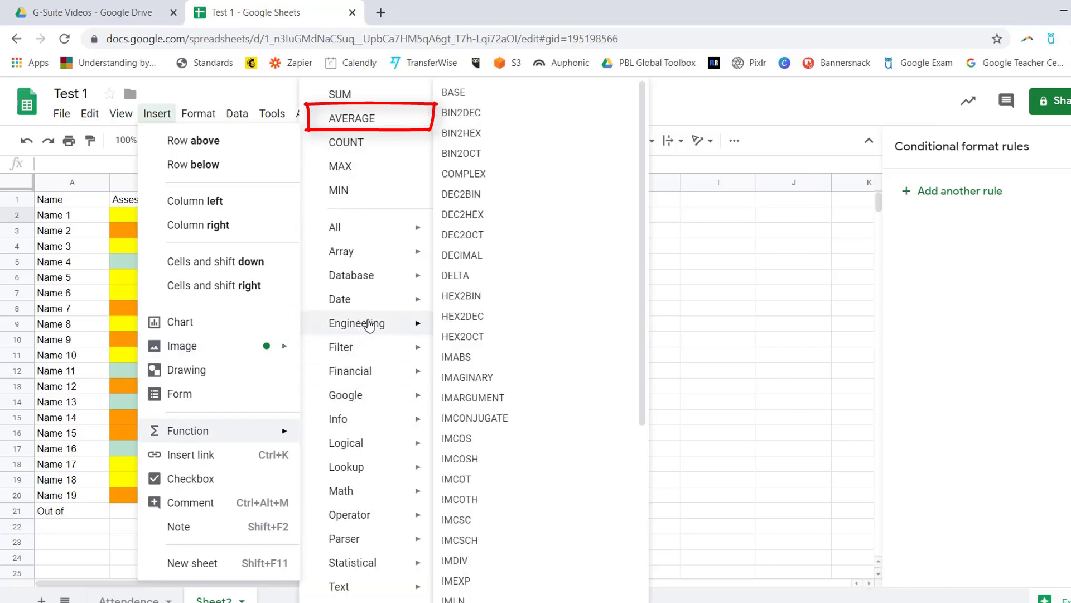
{"action": "left_click", "coordinate": [335, 118]}
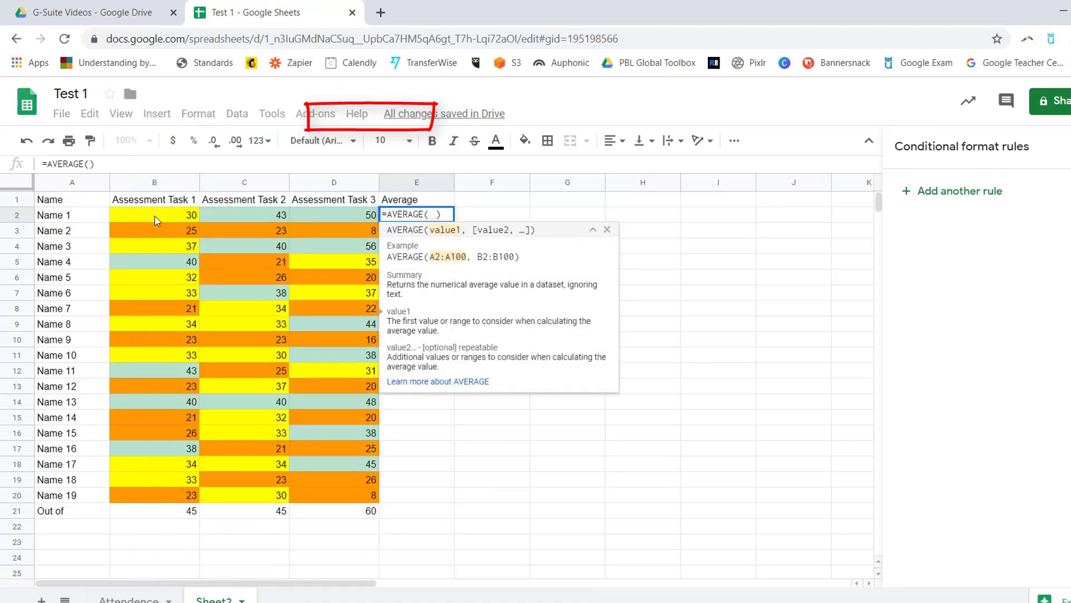
{"action": "left_click_drag", "start_coordinate": [155, 216], "coordinate": [319, 228]}
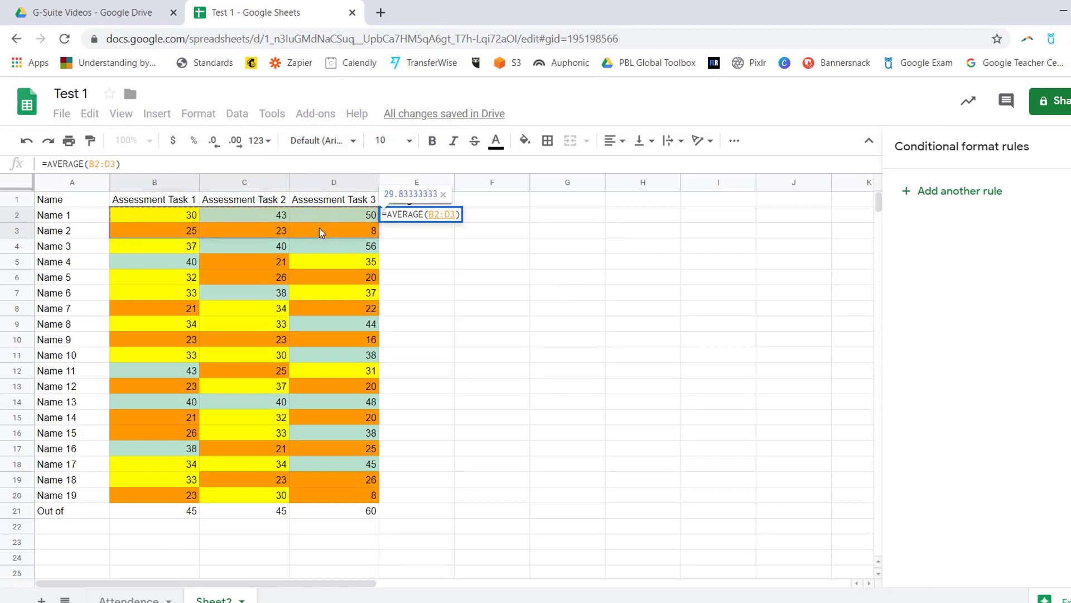
{"action": "key", "text": "Return"}
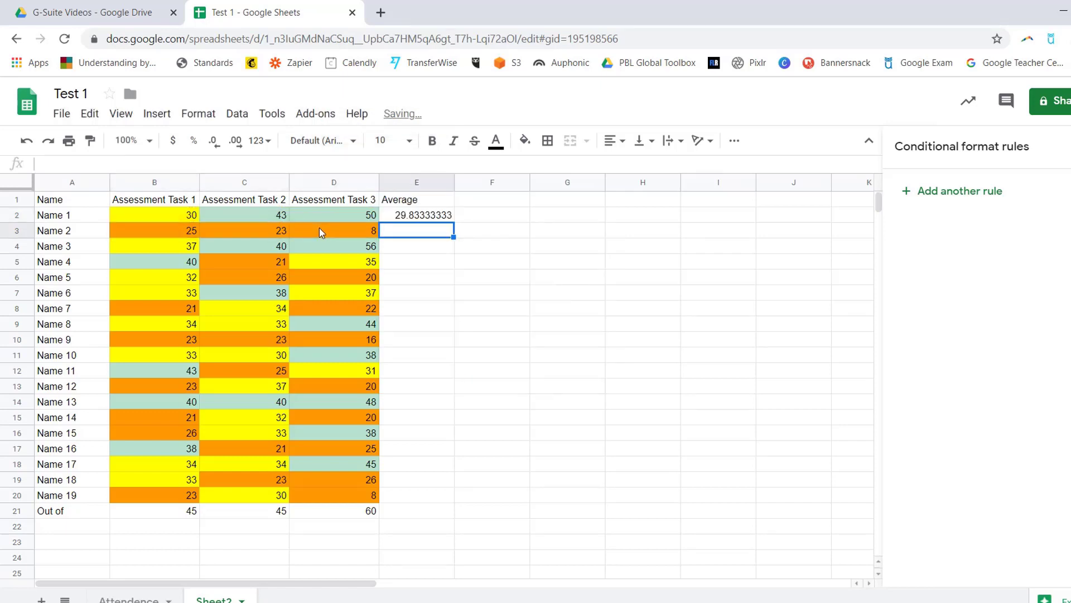
Reduce the average in E2 to zero decimal places and fill the formula down to E20
{"action": "left_click", "coordinate": [404, 219]}
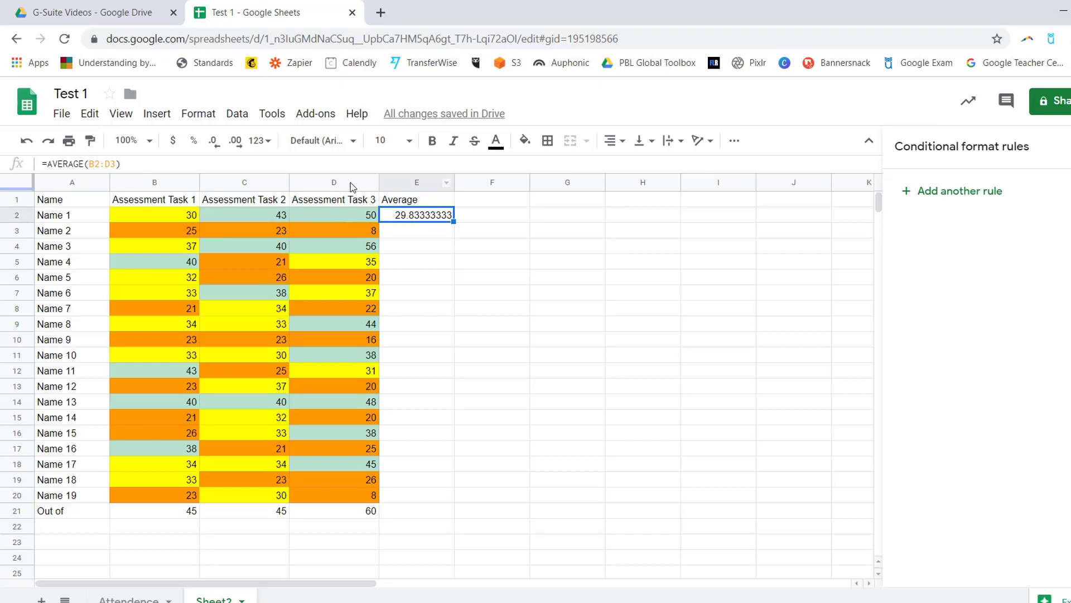
{"action": "left_click", "coordinate": [214, 143]}
{"action": "left_click", "coordinate": [213, 143]}
{"action": "left_click", "coordinate": [214, 143]}
{"action": "left_click", "coordinate": [214, 143]}
{"action": "left_click", "coordinate": [213, 144]}
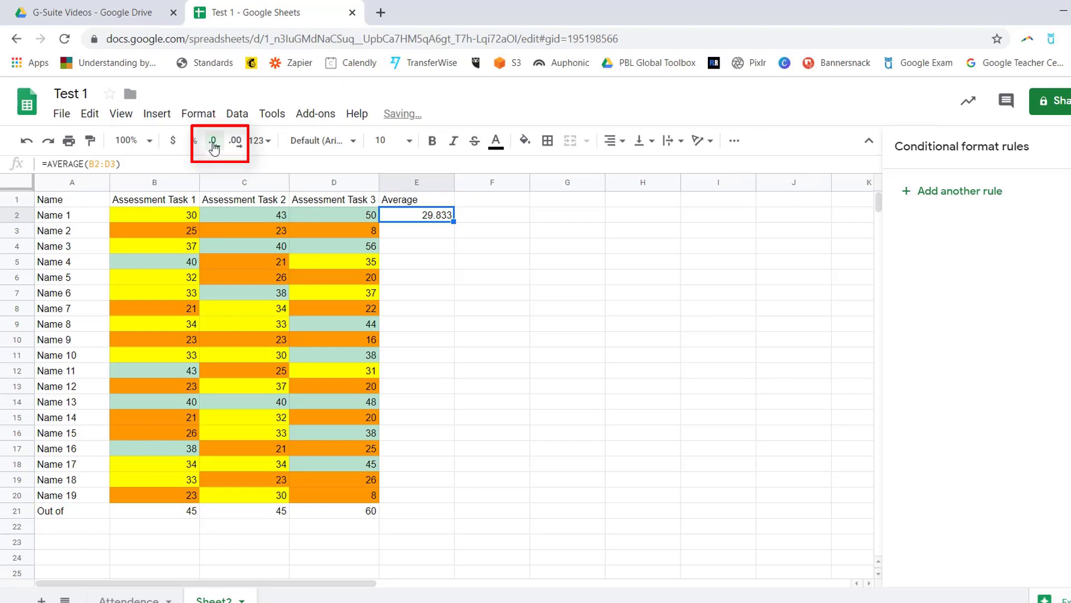
{"action": "left_click", "coordinate": [214, 144]}
{"action": "left_click", "coordinate": [213, 143]}
{"action": "left_click", "coordinate": [214, 143]}
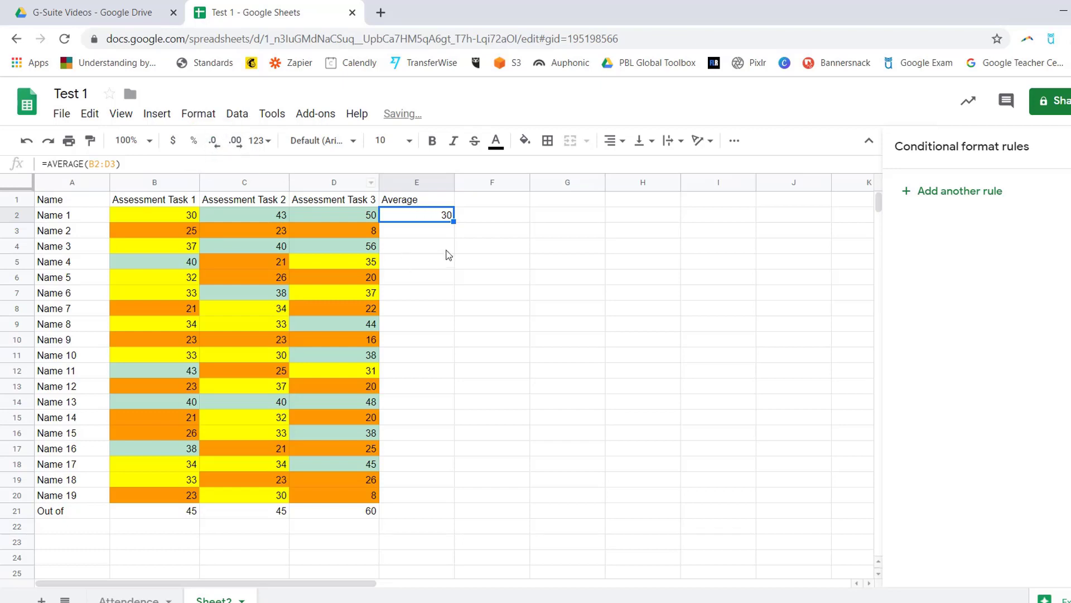
{"action": "left_click_drag", "start_coordinate": [454, 222], "coordinate": [447, 498]}
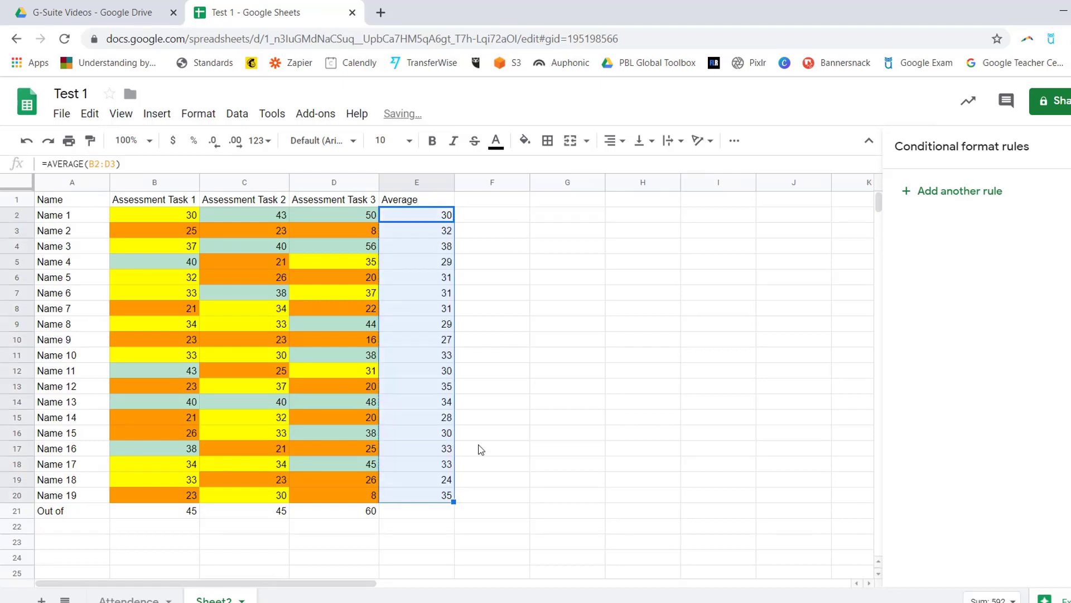
{"action": "left_click", "coordinate": [503, 292]}
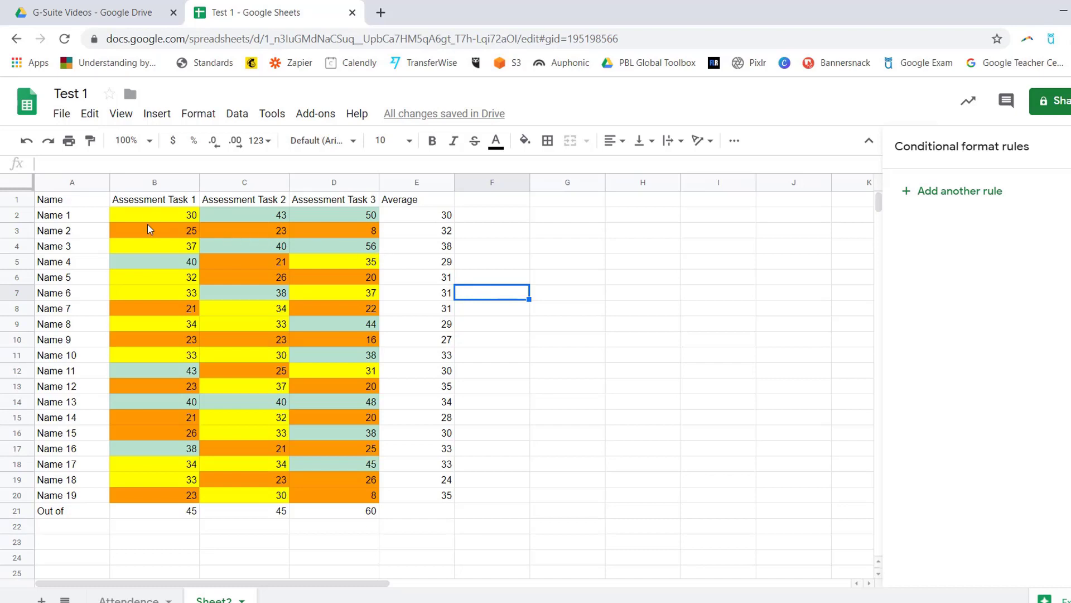
Insert a column to the right of Assessment Task 1 and enter the heading Percentage in C1
{"action": "left_click", "coordinate": [158, 186]}
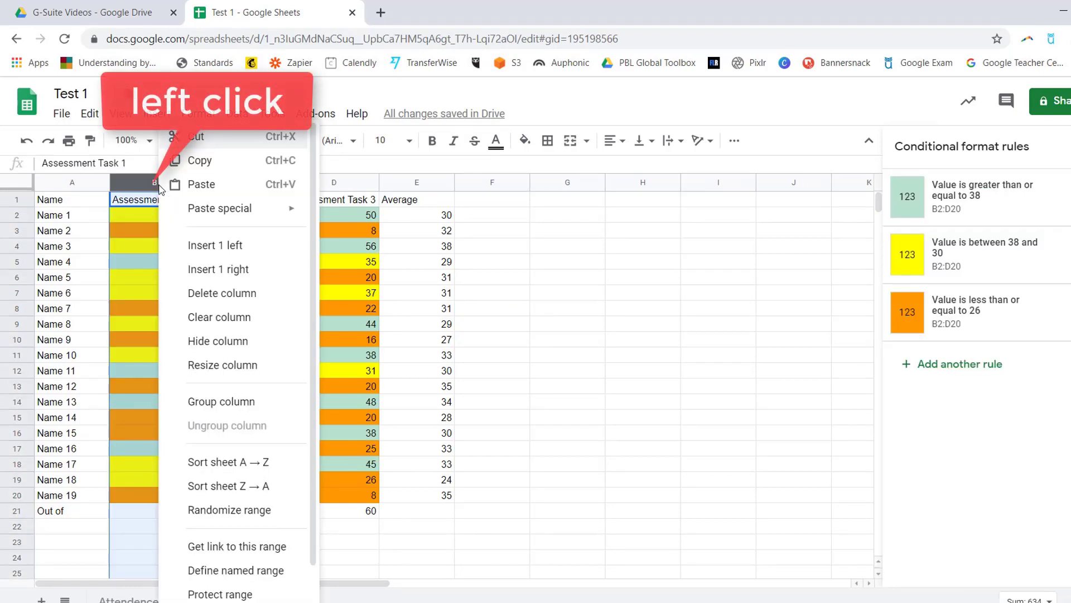
{"action": "left_click", "coordinate": [232, 271]}
{"action": "left_click", "coordinate": [228, 201]}
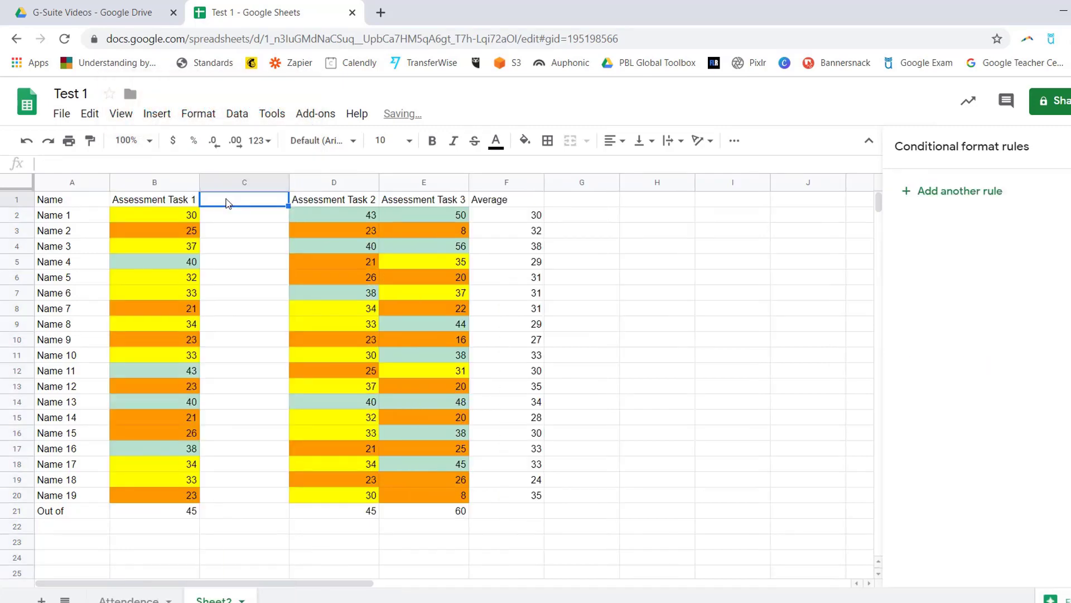
{"action": "type", "text": "Percentage"}
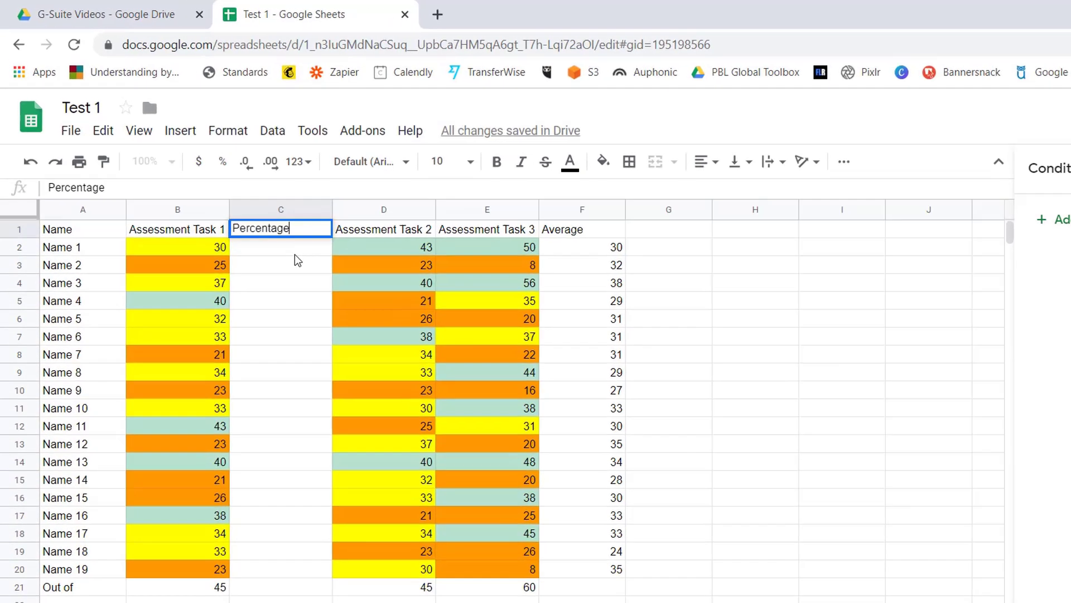
Calculate the first student's percentage in C2 with the formula =B2/45*100
{"action": "left_click", "coordinate": [251, 221]}
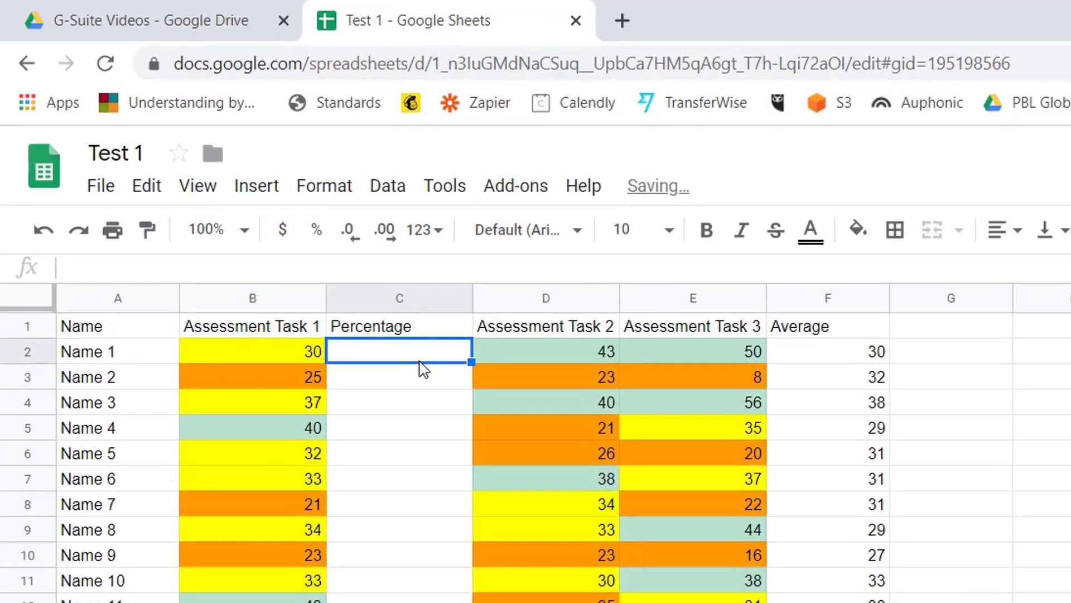
{"action": "type", "text": "="}
{"action": "left_click", "coordinate": [296, 361]}
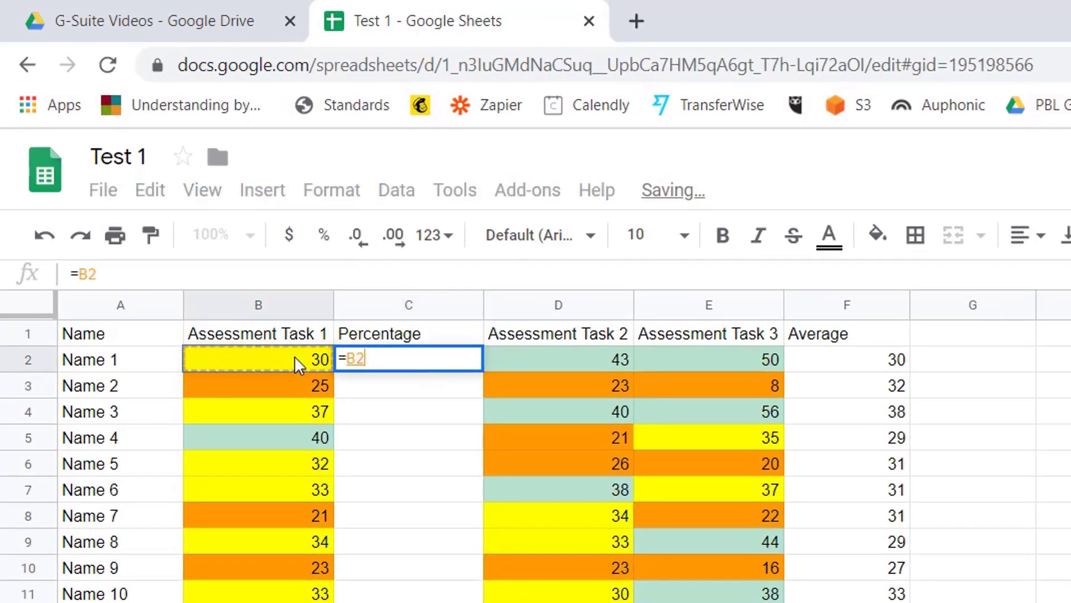
{"action": "type", "text": "/45"}
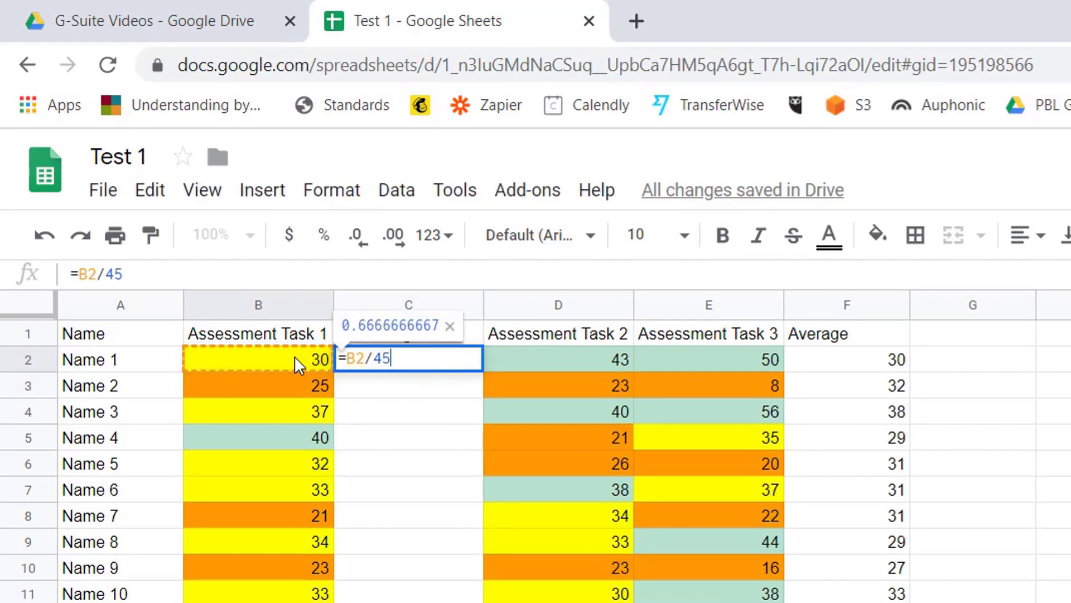
{"action": "type", "text": "100"}
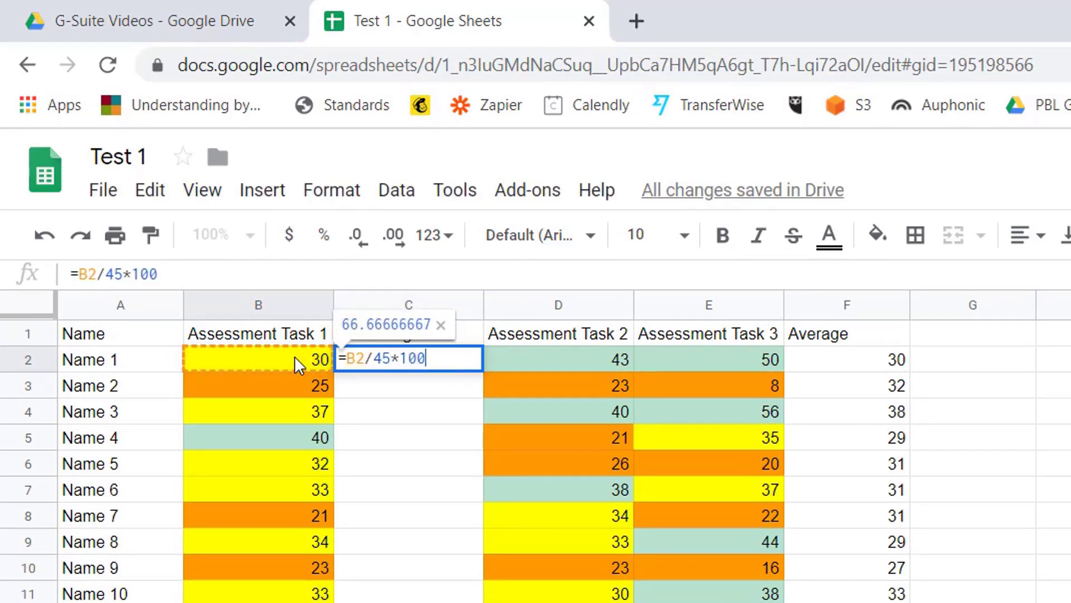
{"action": "key", "text": "Return"}
Reduce the percentage in C2 to zero decimal places and fill the formula down to C20
{"action": "left_click", "coordinate": [375, 360]}
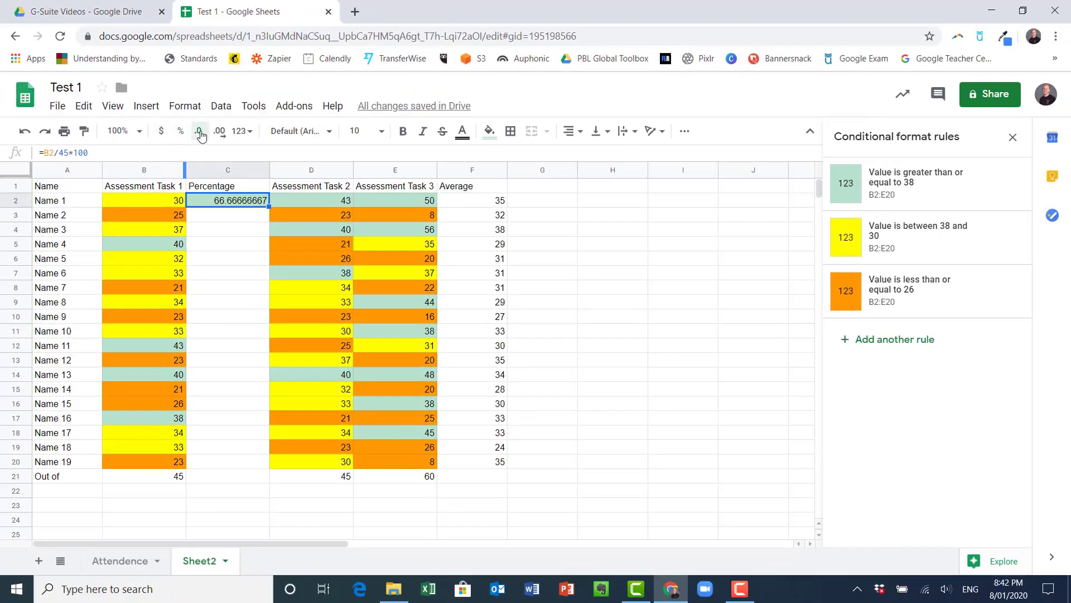
{"action": "left_click", "coordinate": [200, 132]}
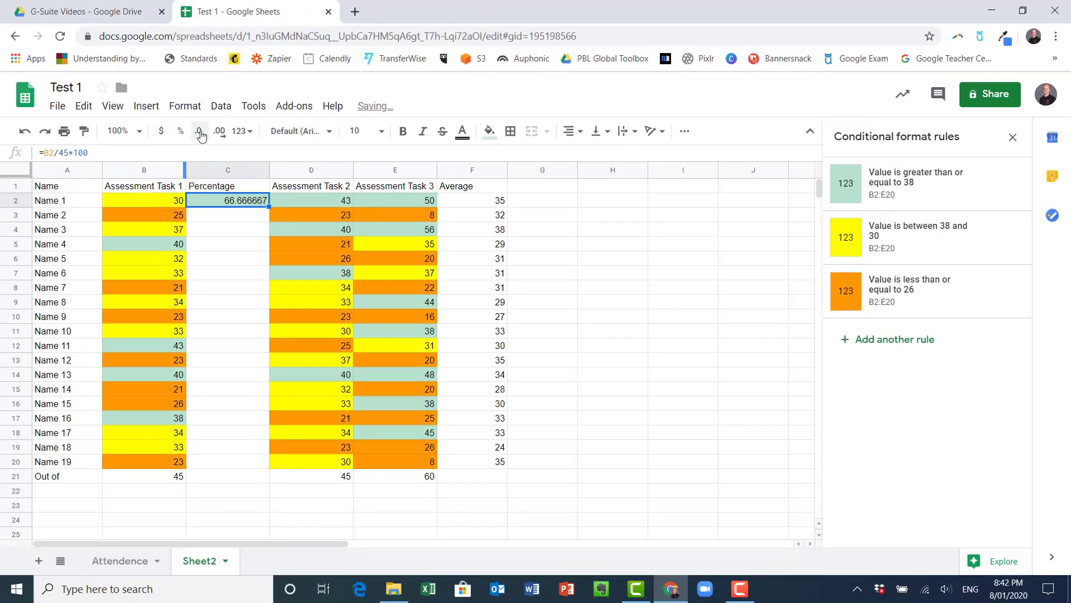
{"action": "left_click", "coordinate": [199, 132]}
{"action": "left_click", "coordinate": [200, 133]}
{"action": "left_click", "coordinate": [200, 132]}
{"action": "left_click", "coordinate": [200, 132]}
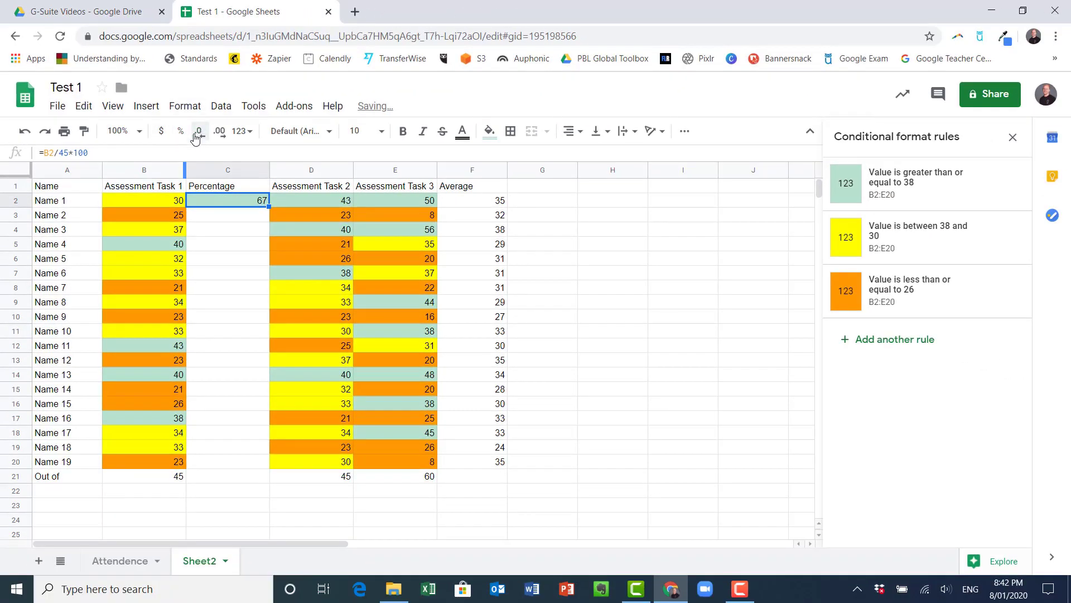
{"action": "left_click", "coordinate": [241, 235]}
{"action": "left_click", "coordinate": [255, 203]}
{"action": "left_click_drag", "start_coordinate": [270, 207], "coordinate": [260, 465]}
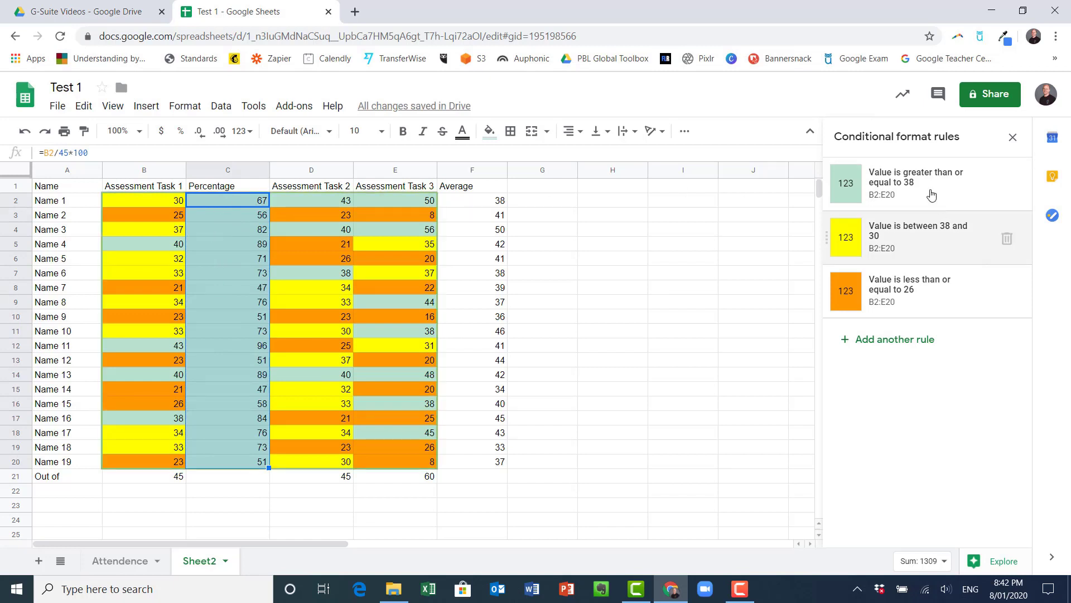
Enter 100 as the Out of value for the Percentage column in C21
{"action": "left_click", "coordinate": [222, 482]}
{"action": "type", "text": "1000"}
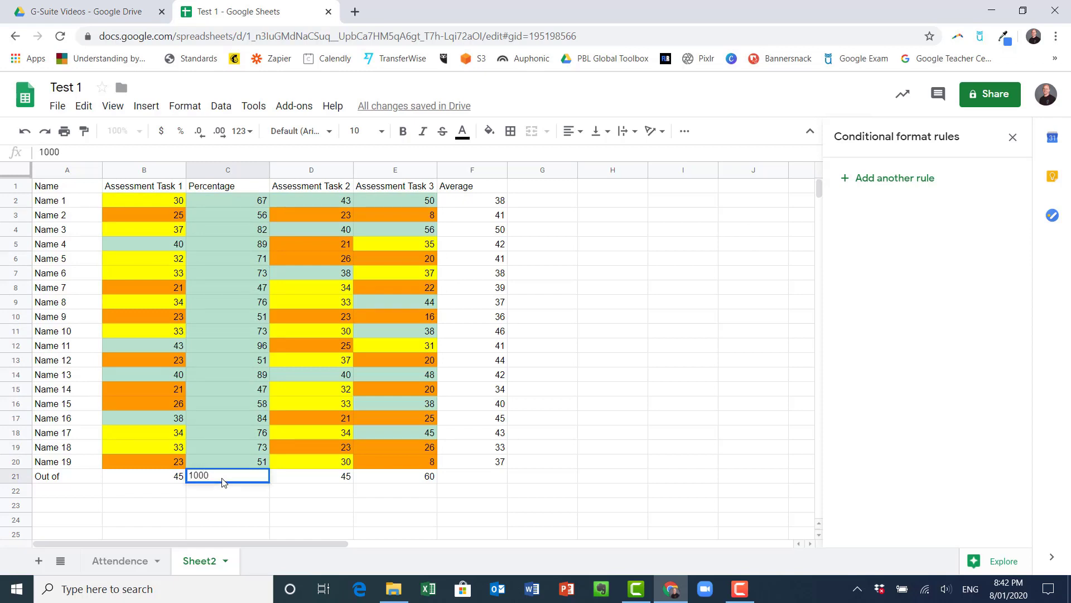
{"action": "left_click", "coordinate": [362, 507]}
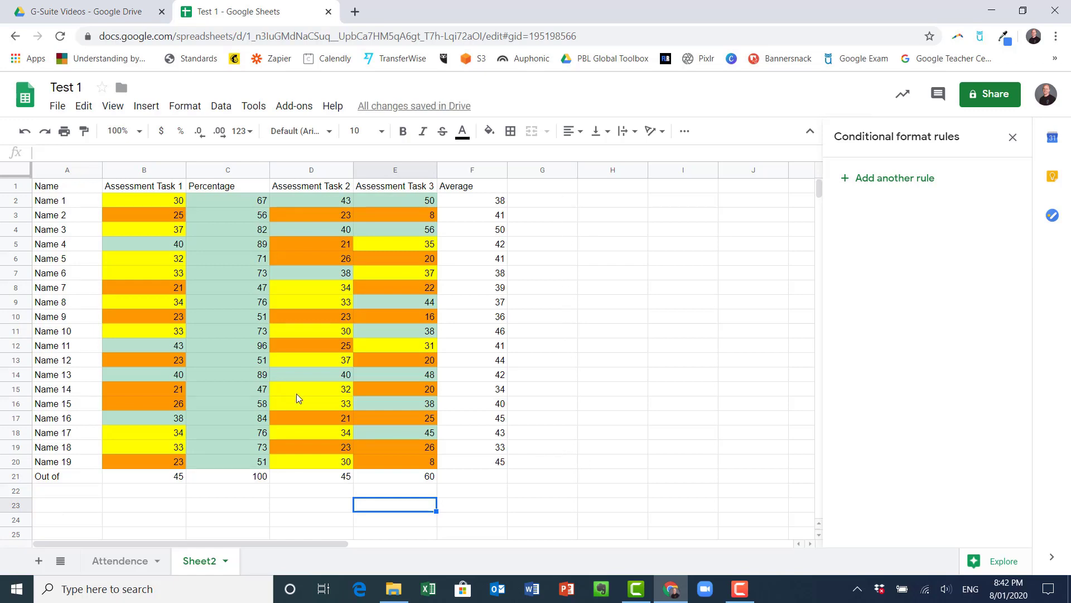
Enter the label Average in A22 and calculate the average of B2:B20 in B22 with the AVERAGE function
{"action": "left_click", "coordinate": [94, 496]}
{"action": "type", "text": "Average"}
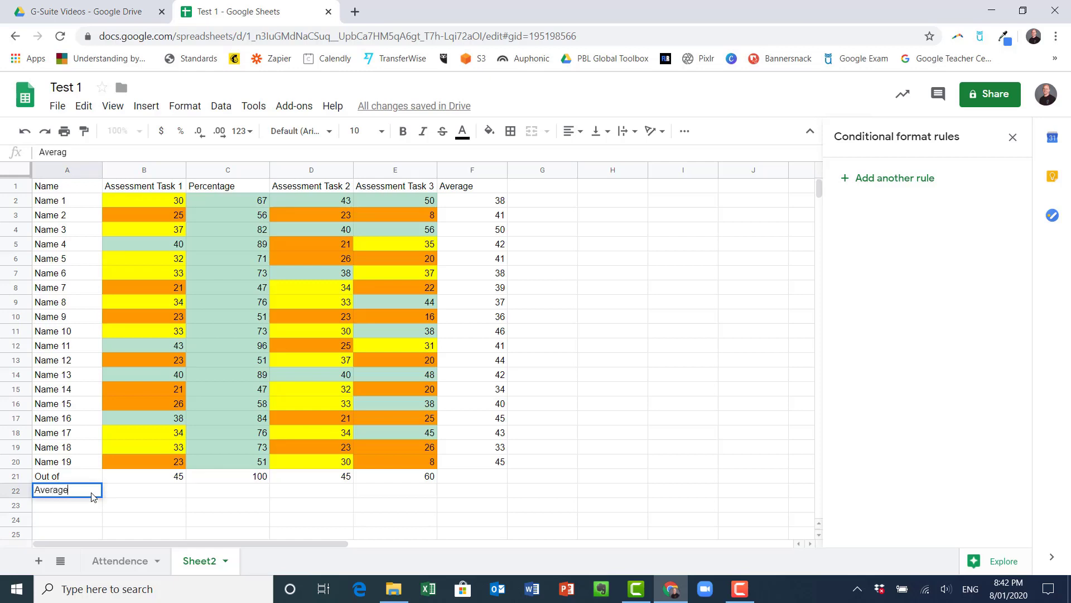
{"action": "left_click", "coordinate": [175, 490]}
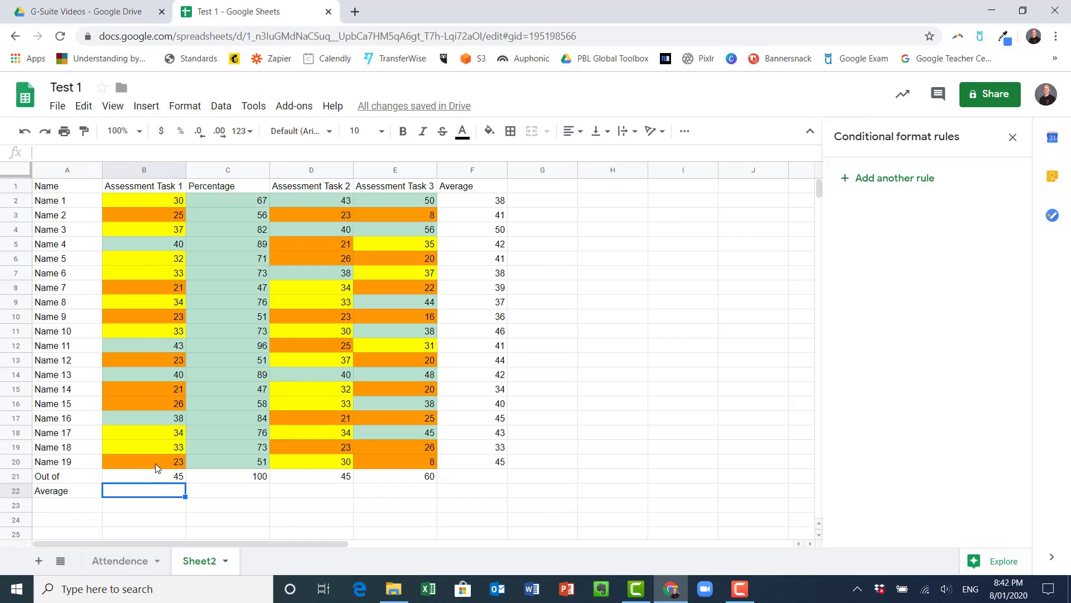
{"action": "left_click", "coordinate": [147, 106]}
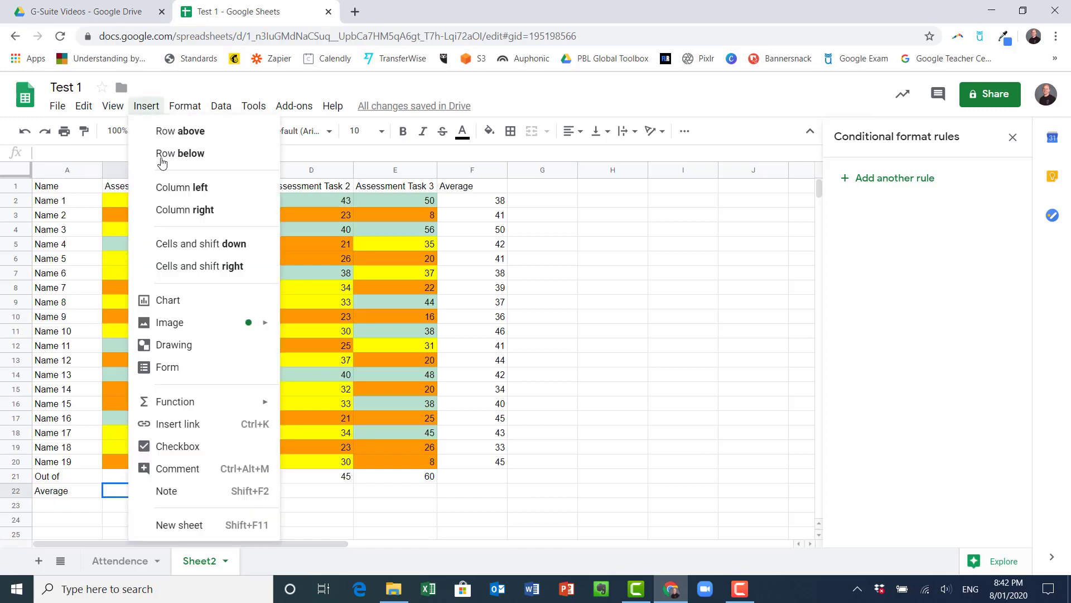
{"action": "mouse_move", "coordinate": [220, 404]}
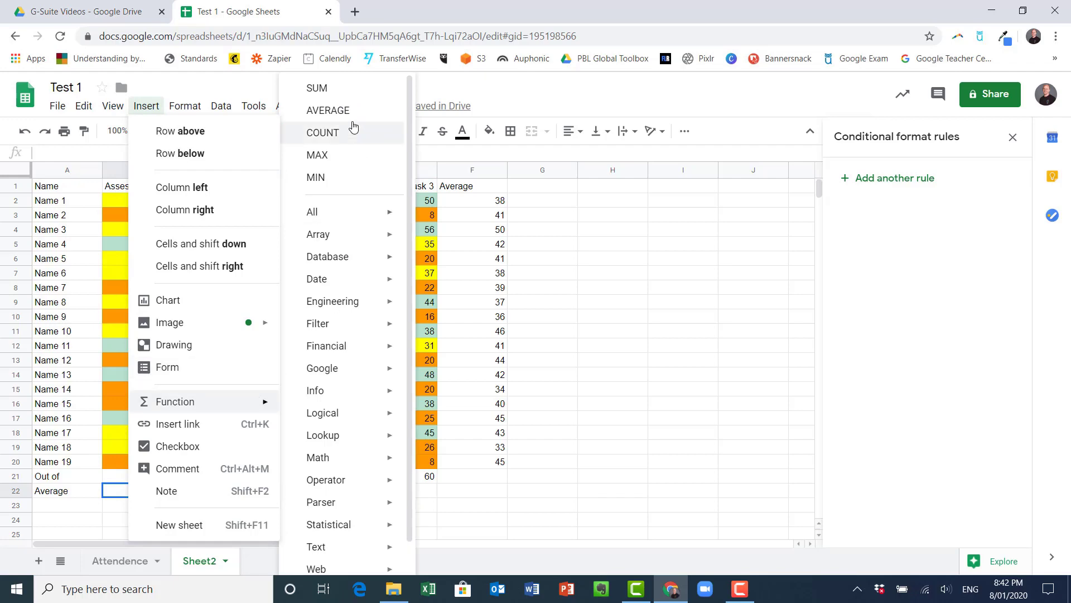
{"action": "left_click", "coordinate": [335, 109]}
{"action": "left_click_drag", "start_coordinate": [150, 462], "coordinate": [157, 204]}
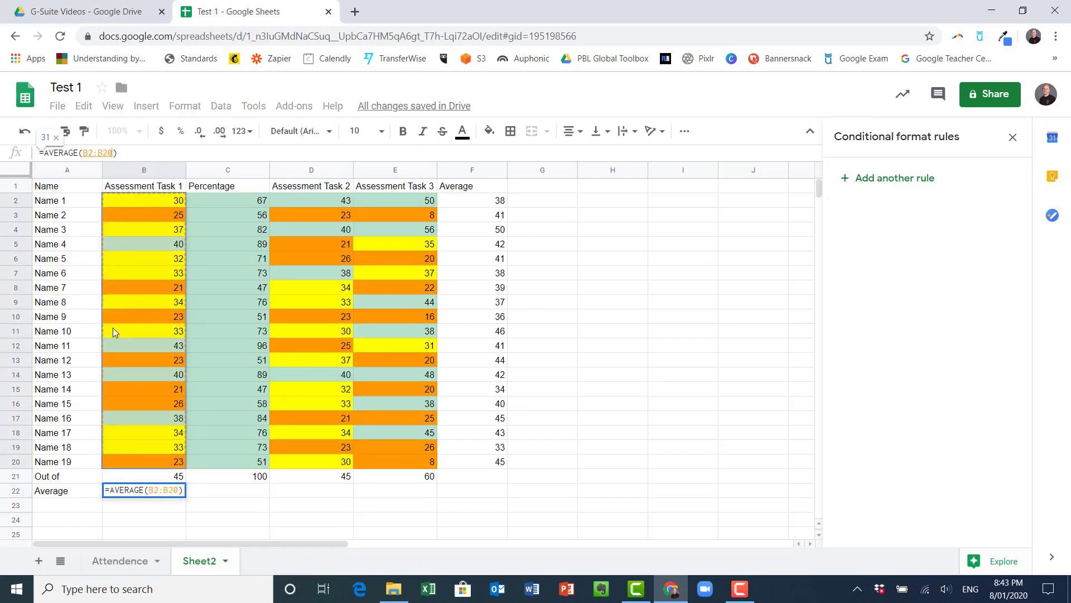
{"action": "key", "text": "Return"}
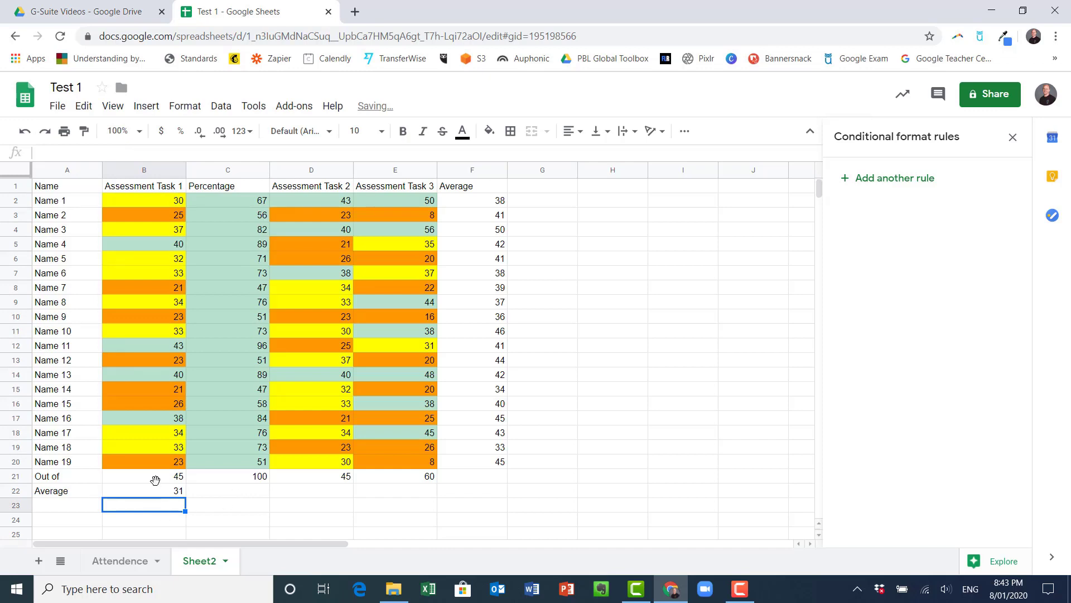
Calculate the Assessment Task 1 average as a percentage in B23 with the formula =31/45*100
{"action": "left_click", "coordinate": [155, 479]}
{"action": "left_click", "coordinate": [155, 502]}
{"action": "left_click", "coordinate": [159, 494]}
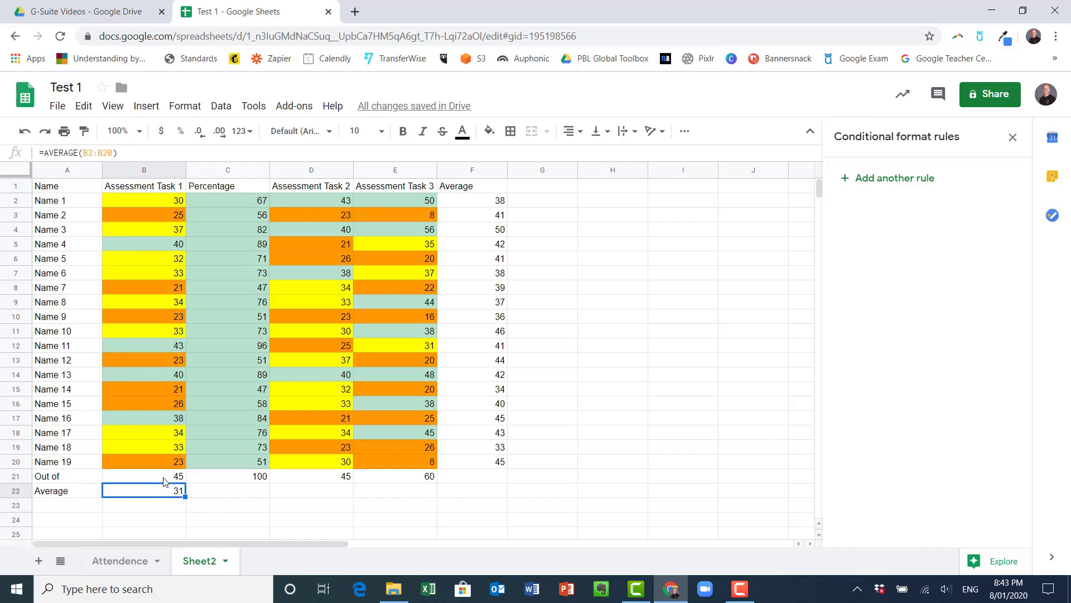
{"action": "left_click", "coordinate": [163, 505]}
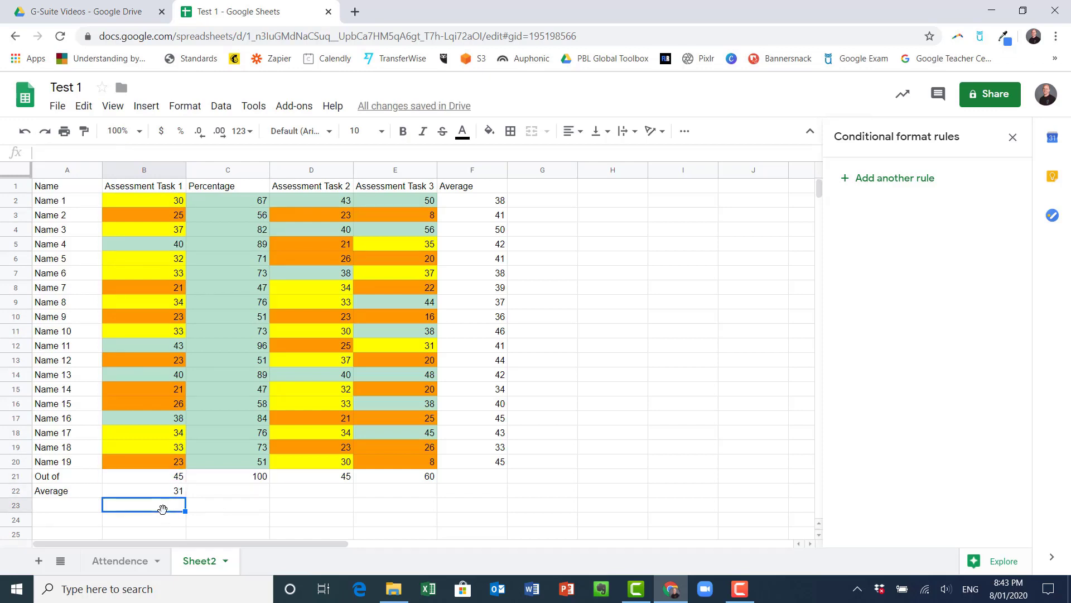
{"action": "type", "text": "=31"}
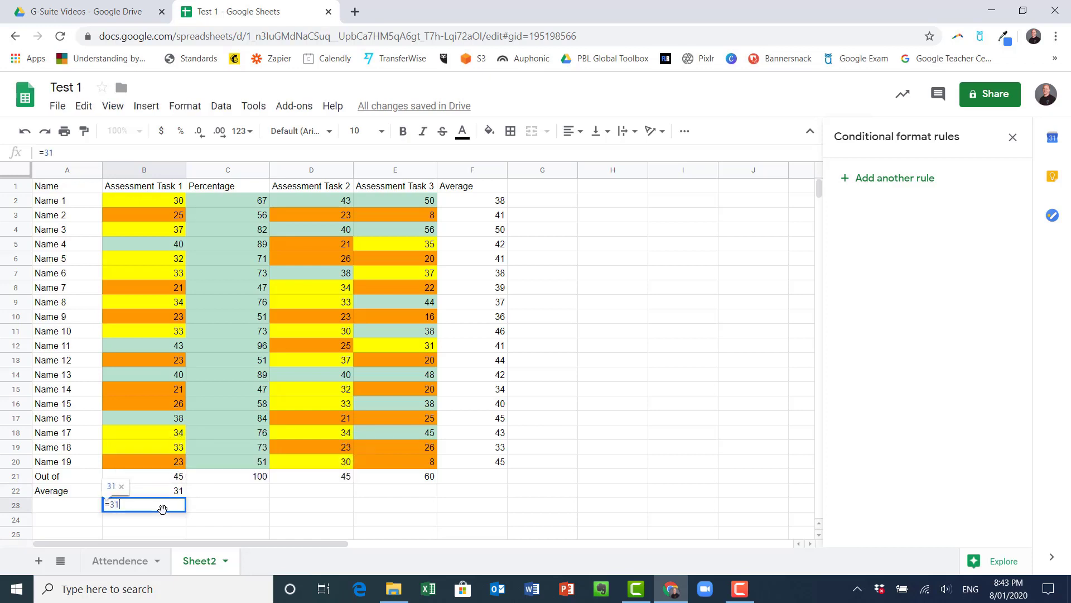
{"action": "type", "text": "/45*1"}
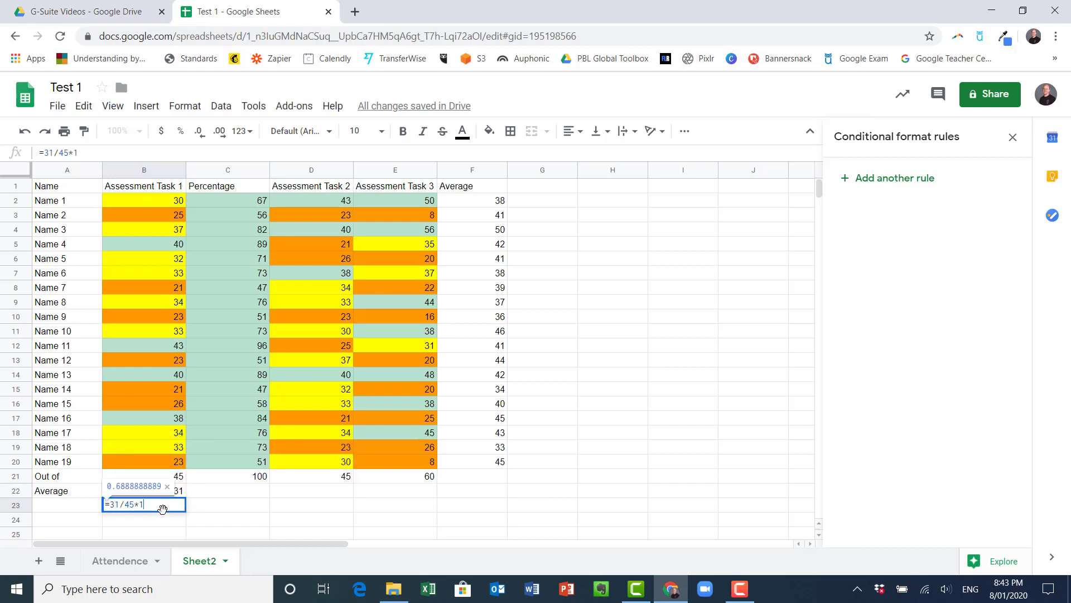
{"action": "type", "text": "00"}
{"action": "key", "text": "Return"}
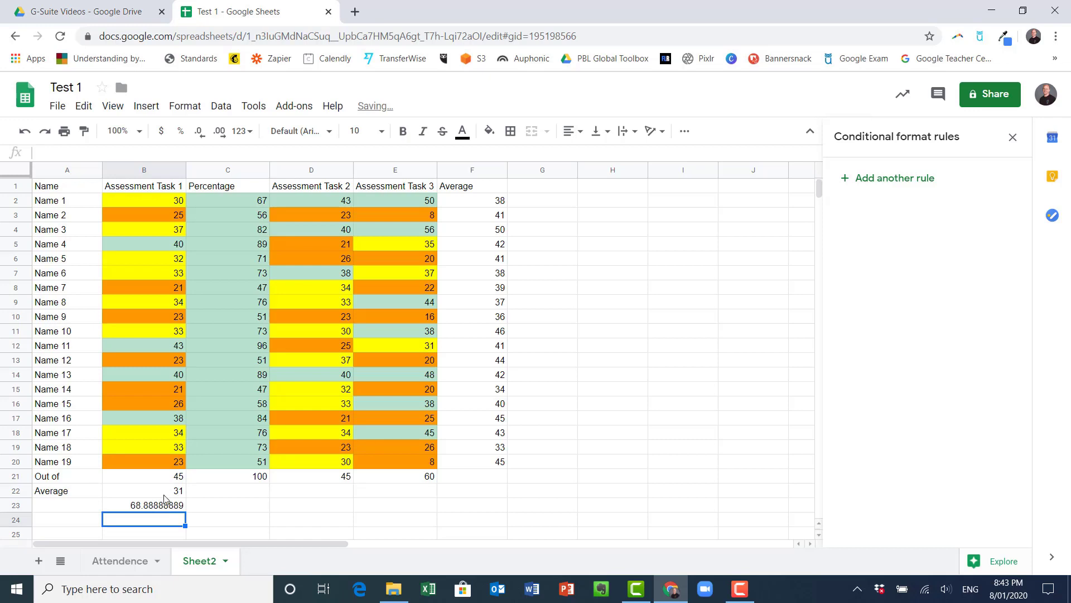
Show the Assessment Task 1 percentage average in B23 with zero decimal places
{"action": "left_click", "coordinate": [164, 495]}
{"action": "left_click", "coordinate": [165, 503]}
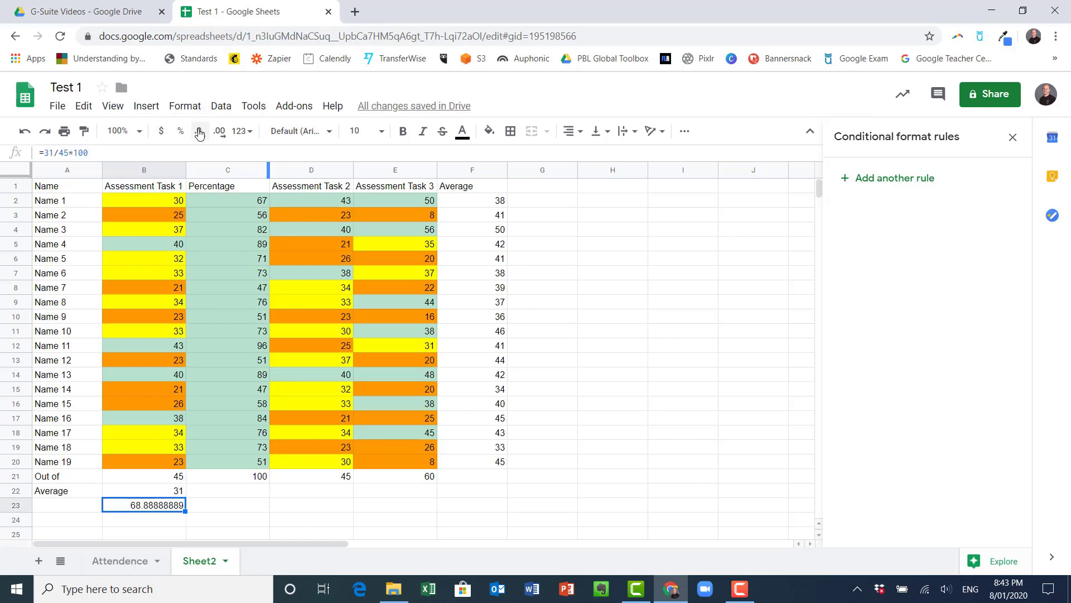
{"action": "left_click", "coordinate": [200, 132]}
{"action": "left_click", "coordinate": [199, 132]}
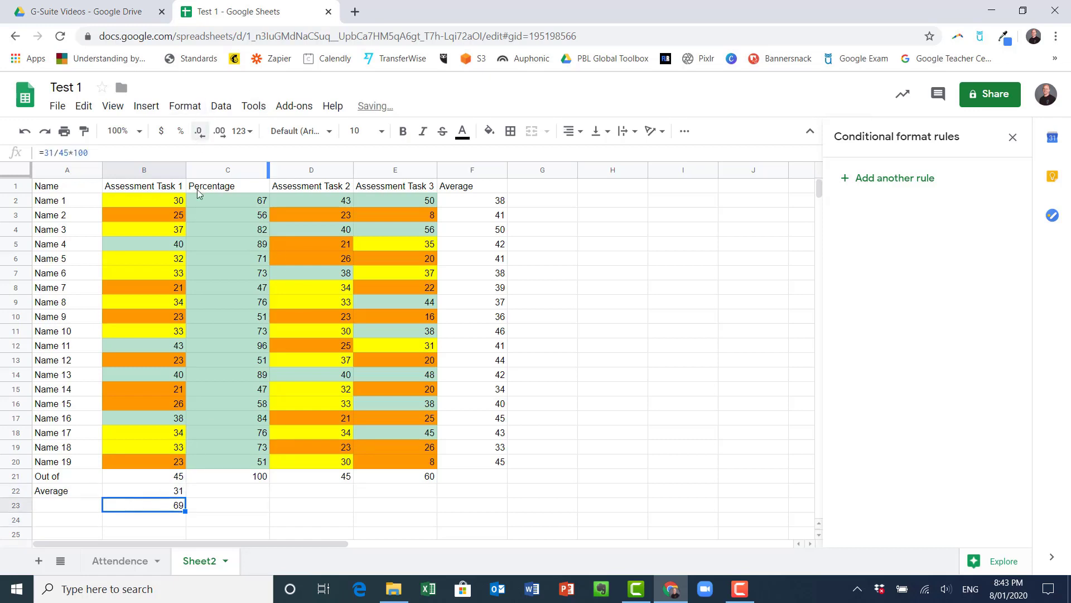
{"action": "left_click", "coordinate": [316, 501]}
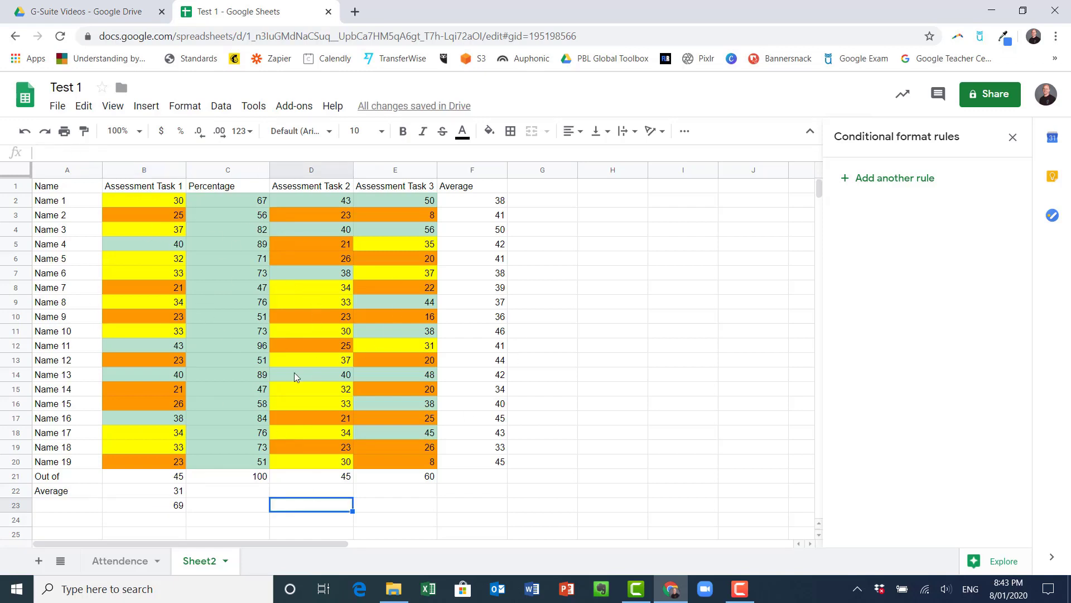
Enter the label percentage Avg in A23 and close the conditional format rules
{"action": "left_click", "coordinate": [66, 505]}
{"action": "type", "text": "percentage Avg"}
{"action": "left_click", "coordinate": [311, 491]}
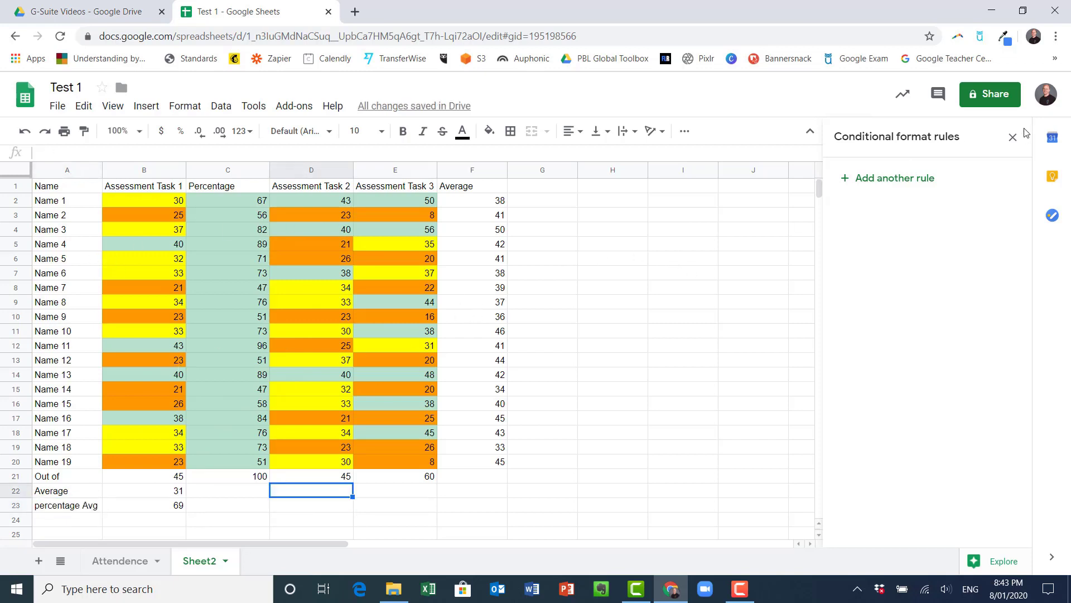
{"action": "left_click", "coordinate": [1013, 136]}
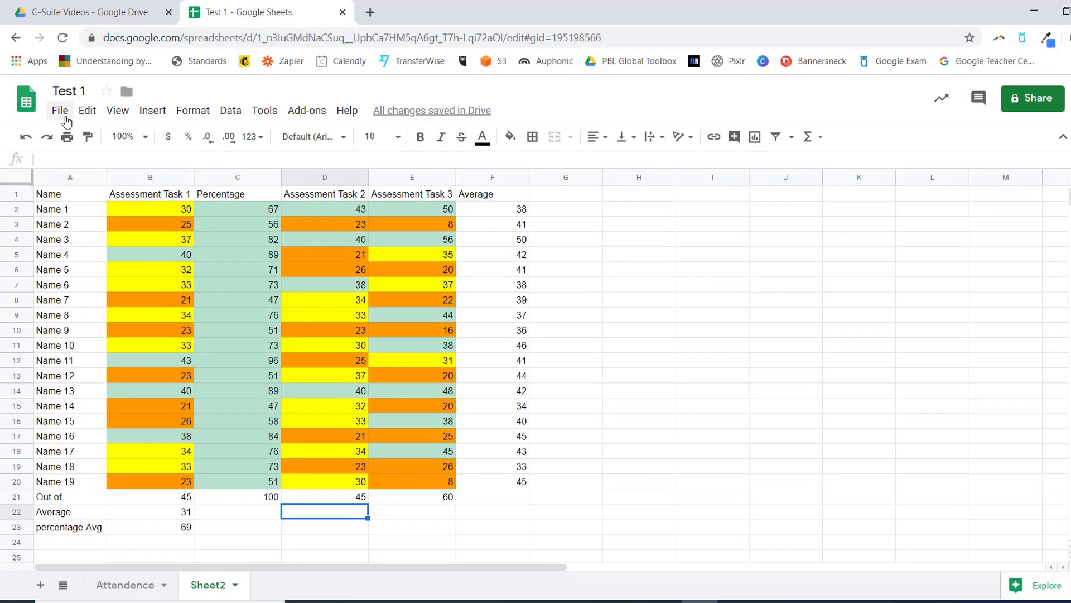
Set the spreadsheet's locale to Australia, check the calculation settings and save the spreadsheet settings
{"action": "left_click", "coordinate": [58, 106]}
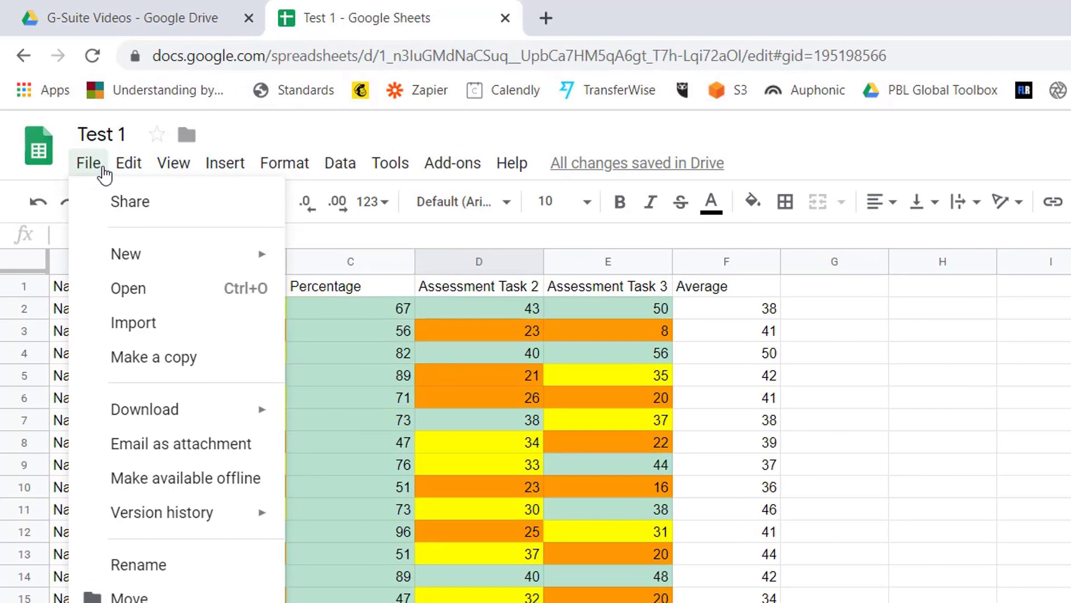
{"action": "mouse_move", "coordinate": [121, 264]}
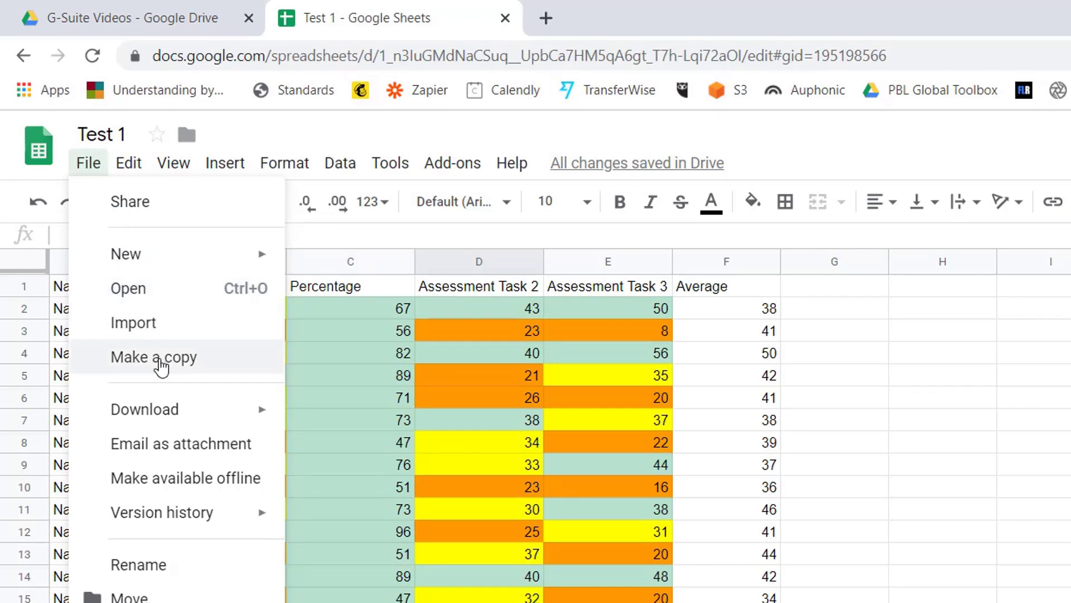
{"action": "mouse_move", "coordinate": [163, 408]}
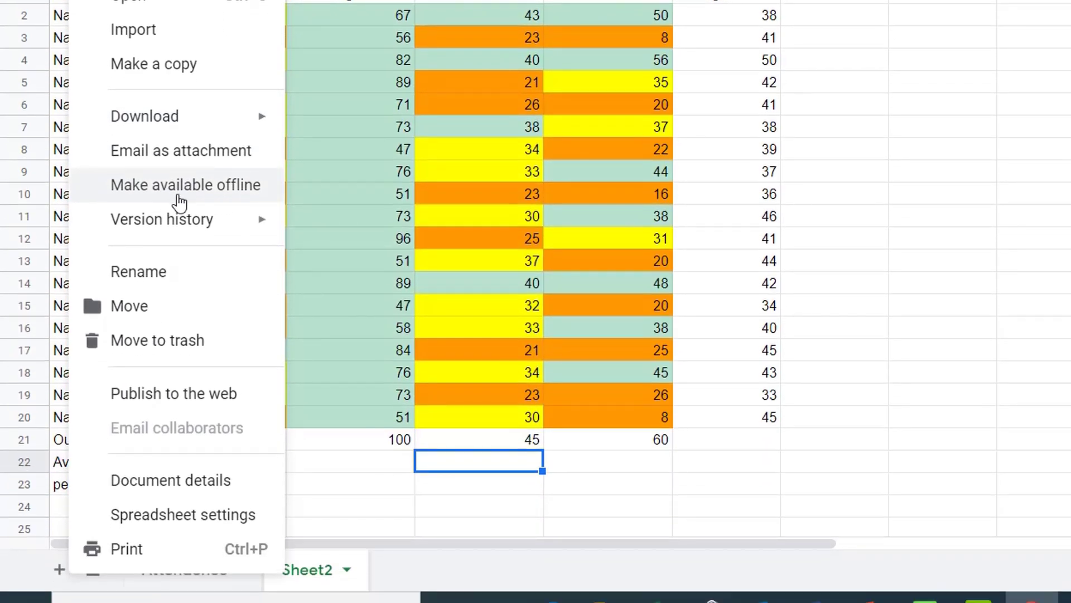
{"action": "mouse_move", "coordinate": [142, 235]}
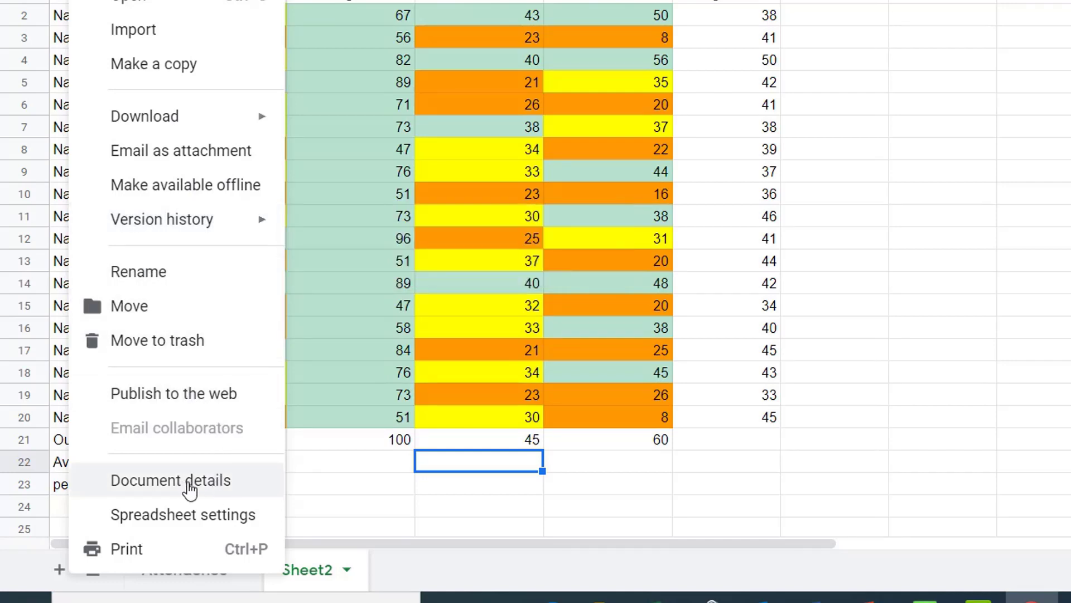
{"action": "left_click", "coordinate": [207, 521]}
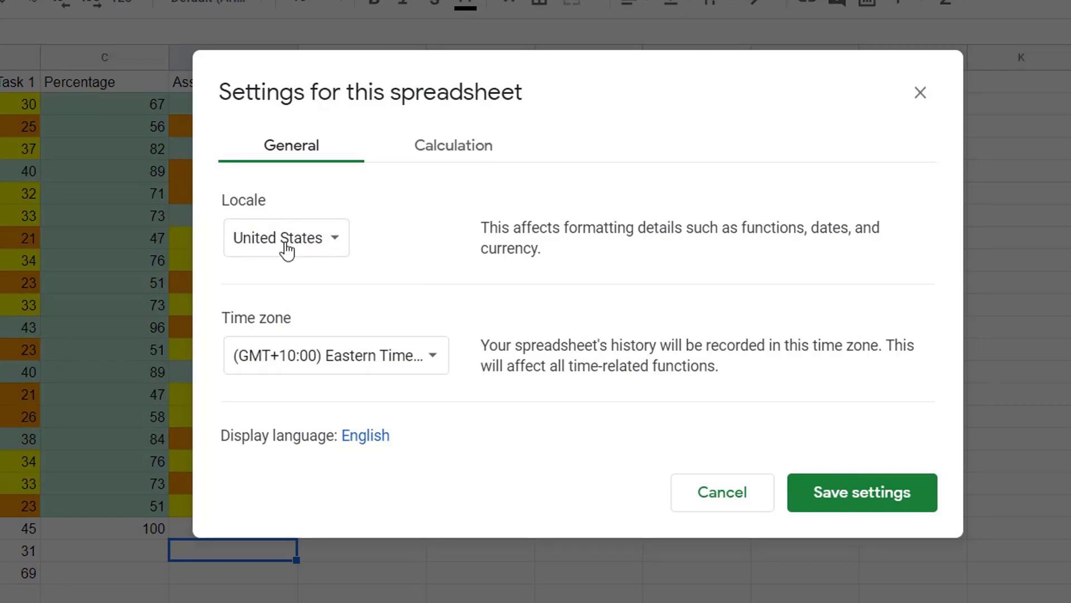
{"action": "left_click", "coordinate": [330, 244]}
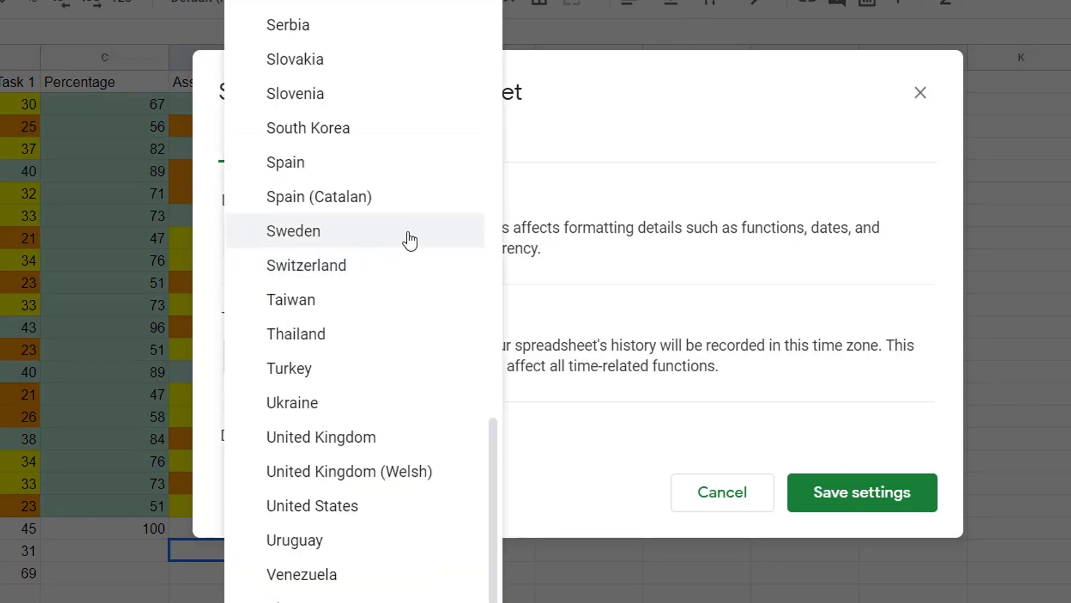
{"action": "scroll", "coordinate": [410, 238], "scroll_direction": "up", "scroll_amount": 12}
{"action": "scroll", "coordinate": [407, 238], "scroll_direction": "up", "scroll_amount": 10}
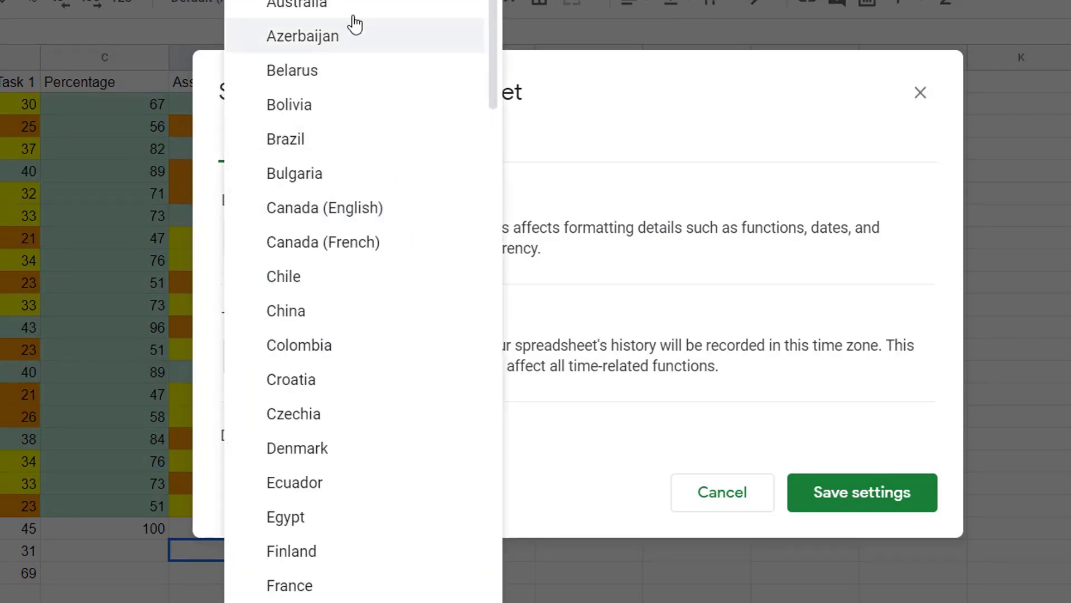
{"action": "left_click", "coordinate": [366, 6]}
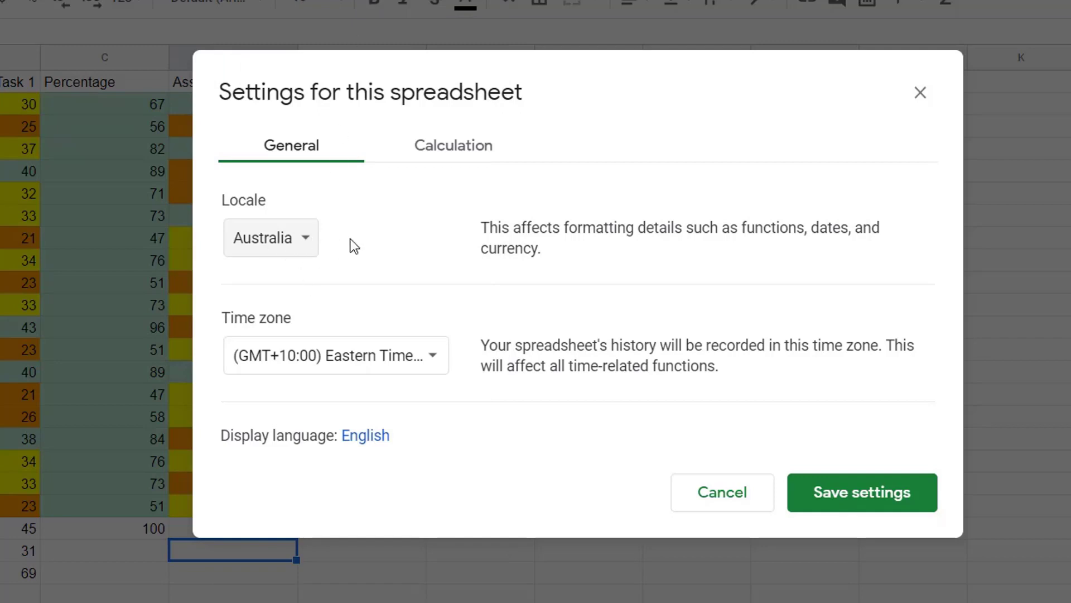
{"action": "left_click", "coordinate": [472, 159]}
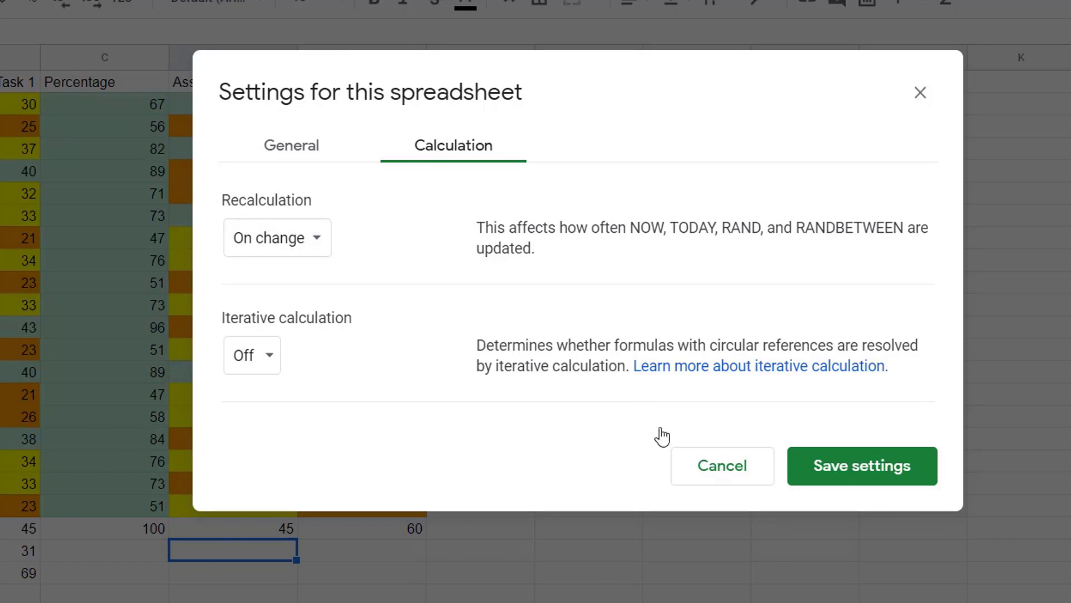
{"action": "left_click", "coordinate": [879, 468]}
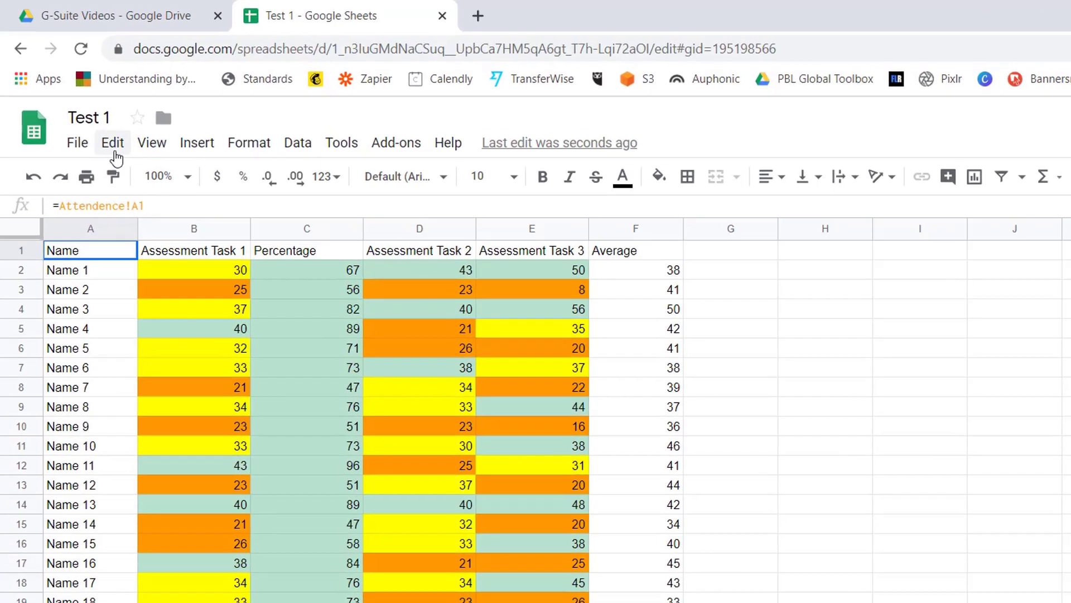
{"action": "left_click", "coordinate": [83, 108]}
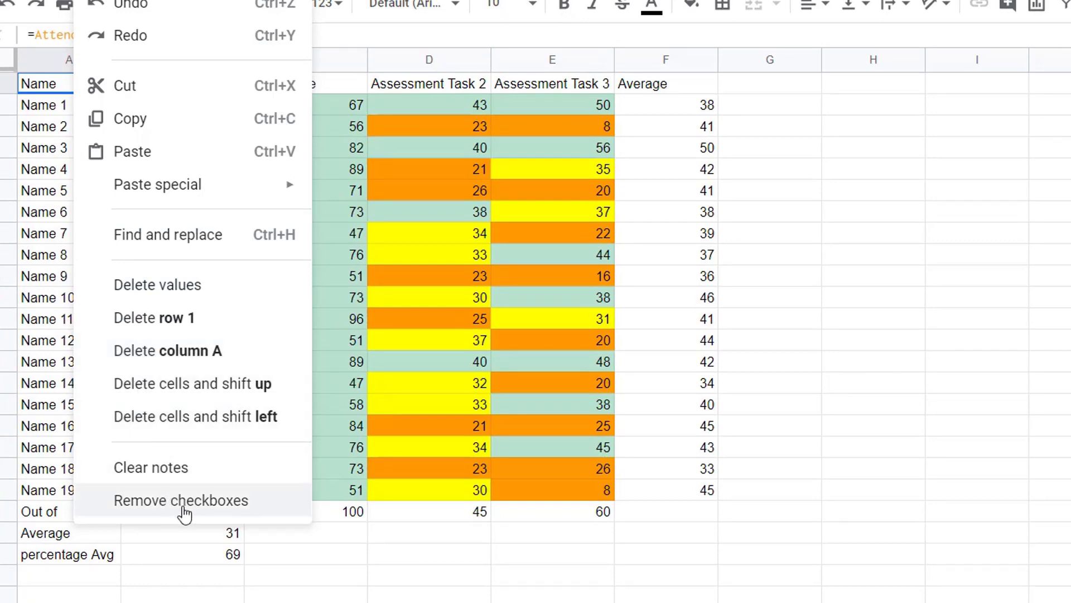
{"action": "left_click", "coordinate": [775, 333]}
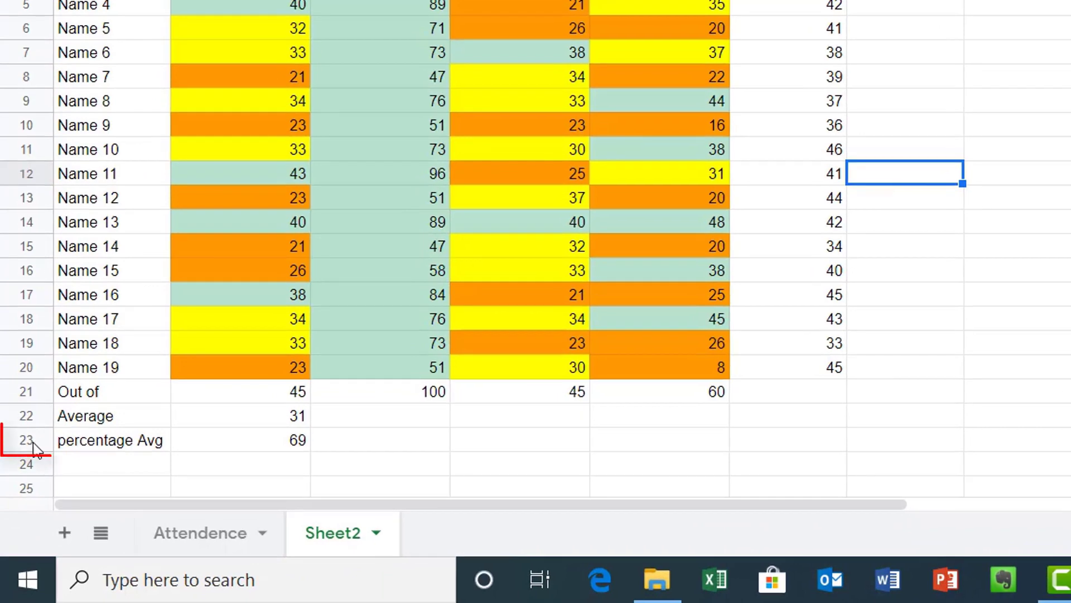
Move the percentage Avg row from row 23 to above the Average row
{"action": "left_click", "coordinate": [18, 505]}
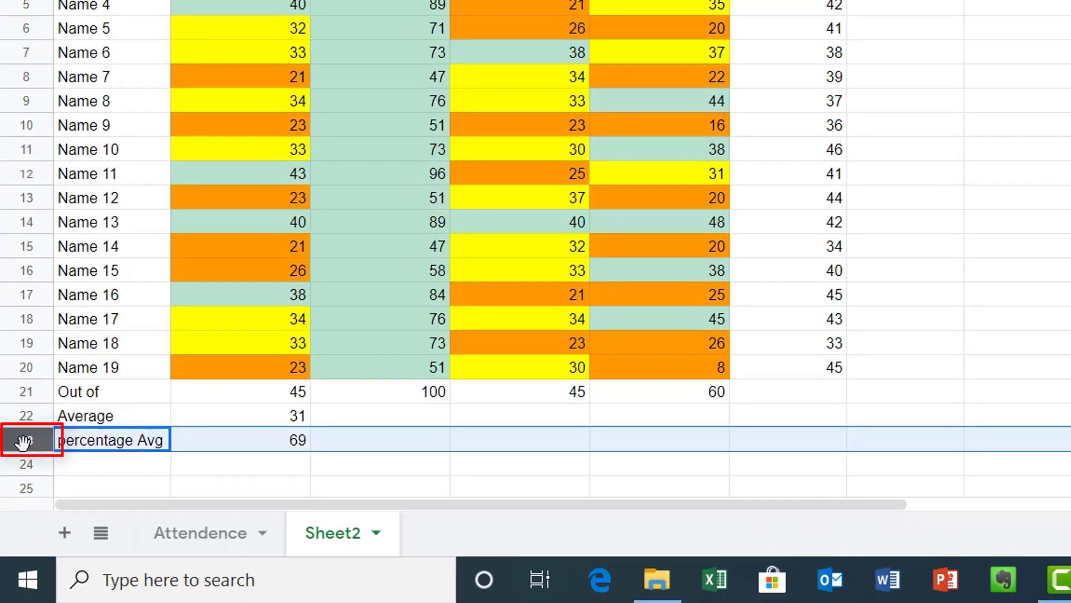
{"action": "left_click_drag", "start_coordinate": [23, 443], "coordinate": [20, 405]}
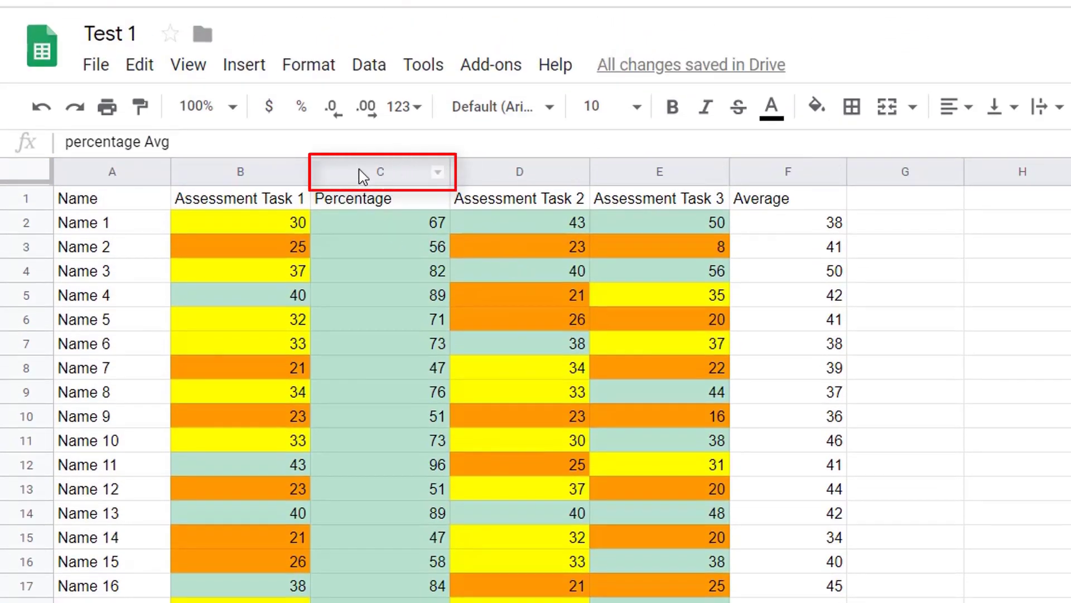
Move the Percentage column in front of Assessment Task 1, and restore the original order by moving Assessment Task 1 back to column B
{"action": "left_click", "coordinate": [379, 178]}
{"action": "left_click_drag", "start_coordinate": [371, 170], "coordinate": [221, 166]}
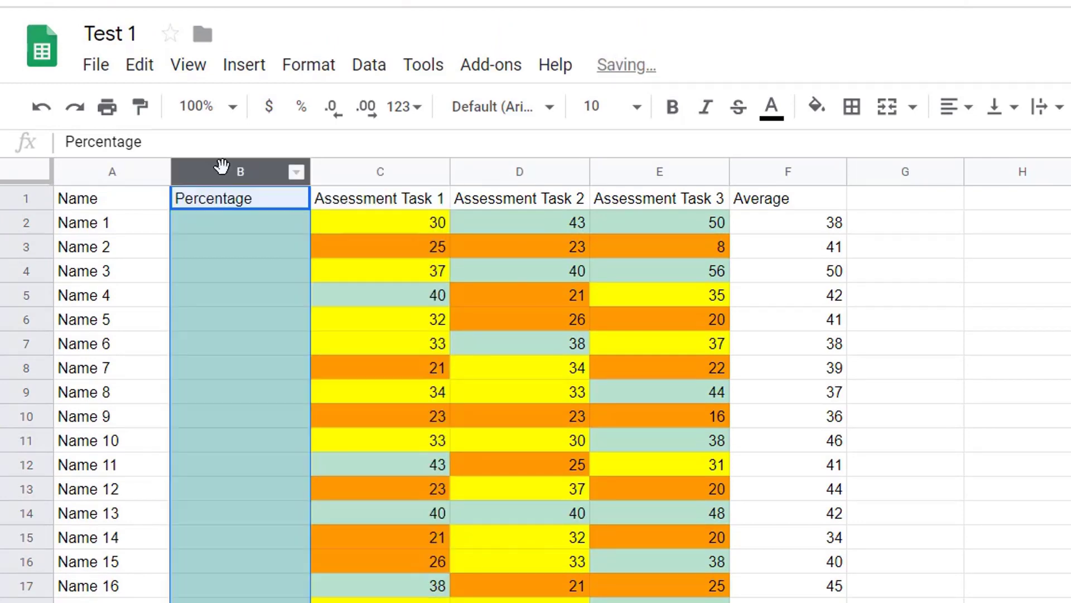
{"action": "left_click", "coordinate": [394, 168]}
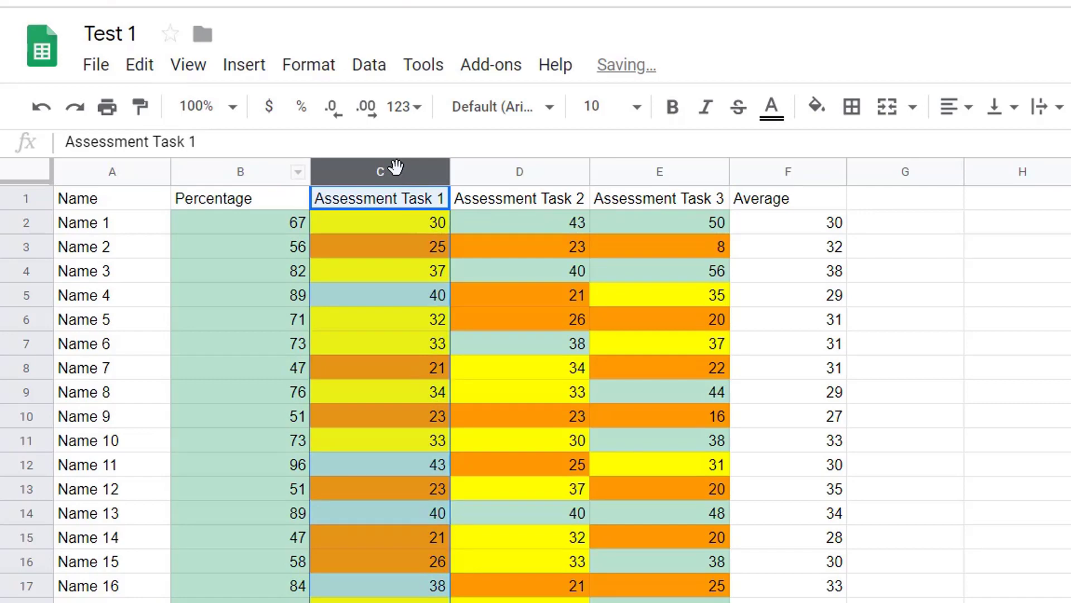
{"action": "left_click_drag", "start_coordinate": [394, 165], "coordinate": [280, 170]}
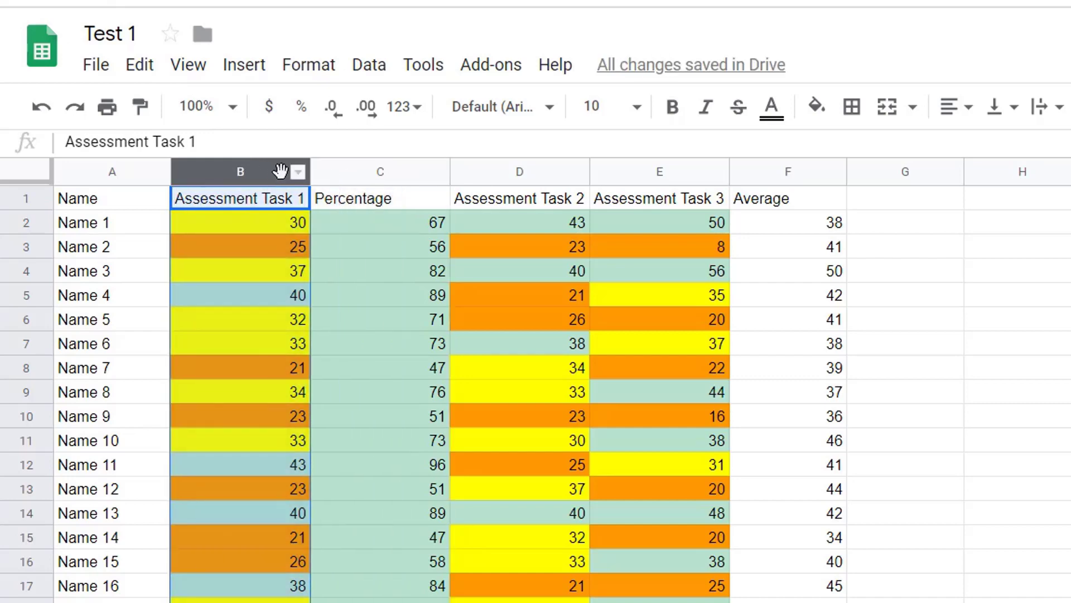
{"action": "left_click", "coordinate": [191, 67]}
{"action": "mouse_move", "coordinate": [208, 107]}
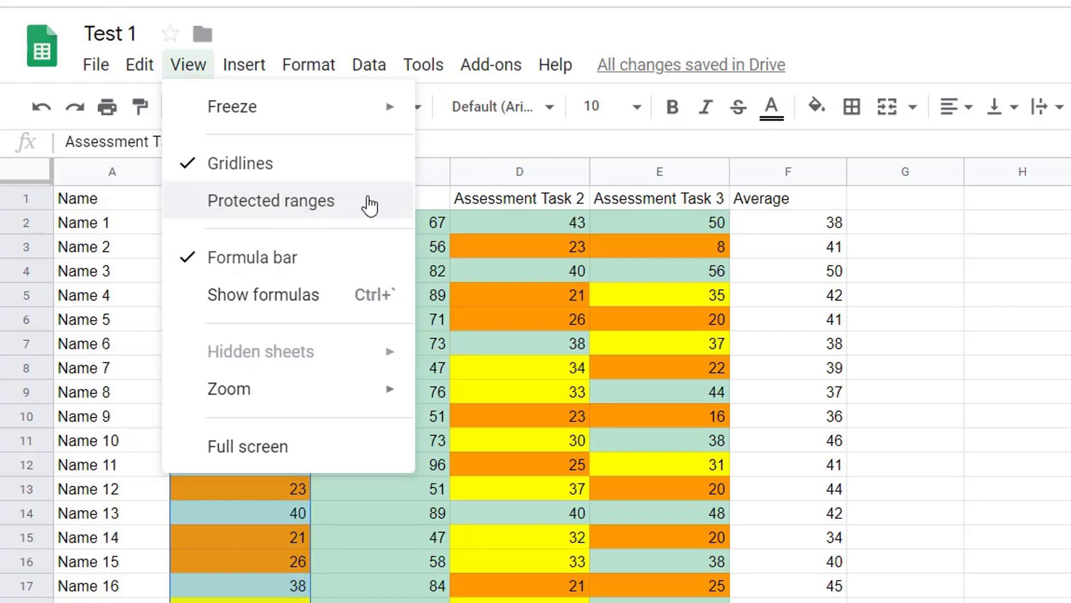
{"action": "left_click", "coordinate": [909, 417]}
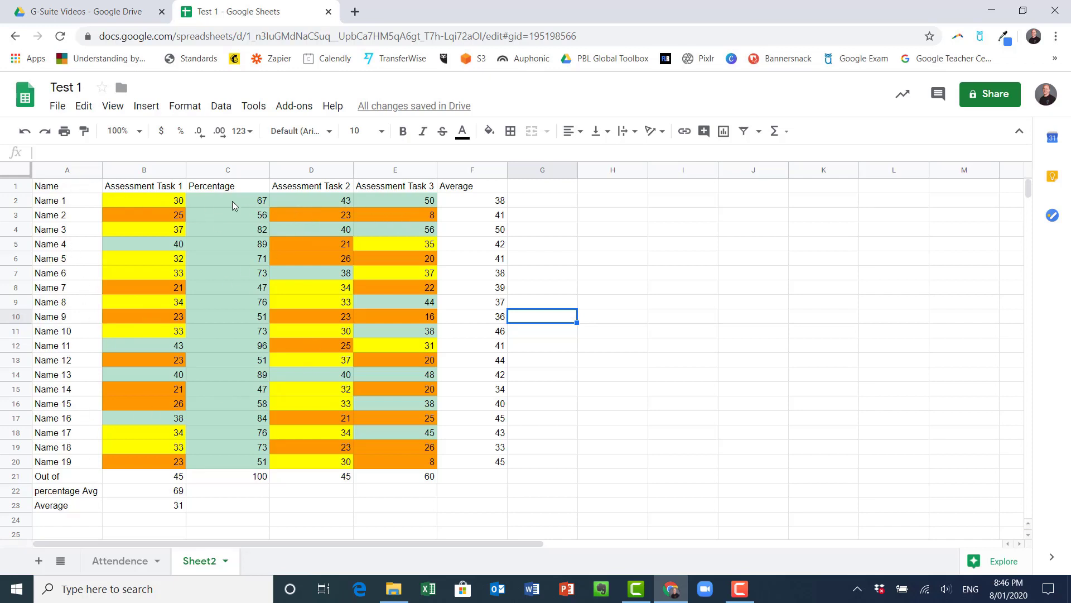
{"action": "key", "text": "Left"}
{"action": "key", "text": "Left"}
{"action": "key", "text": "Up"}
{"action": "key", "text": "Up"}
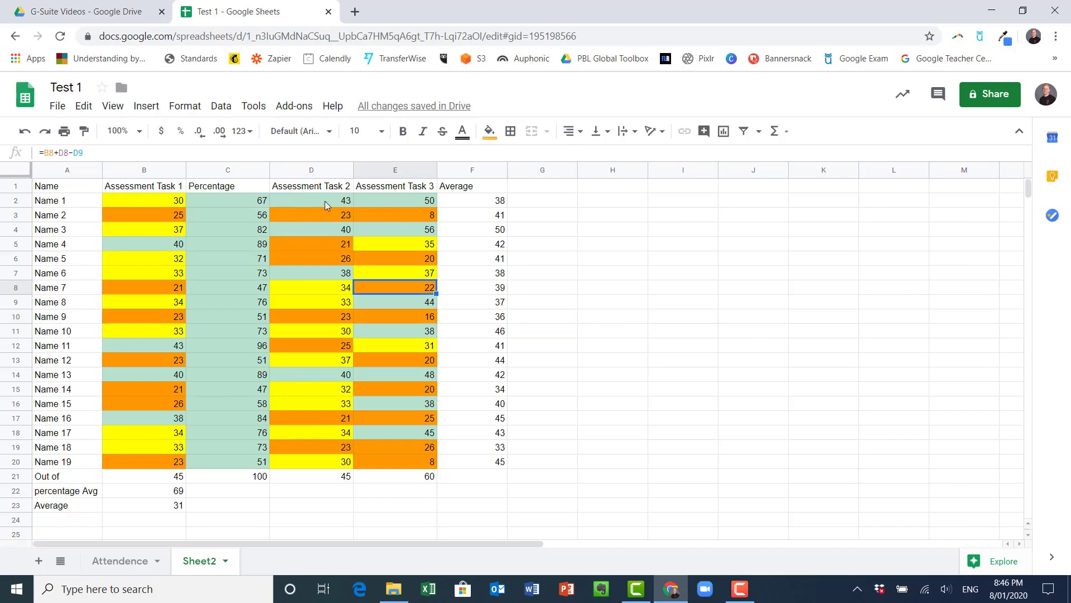
Set up a protected range for the Assessment Task 2 scores in D2:D20 with the description Assessment task 2 results
{"action": "left_click_drag", "start_coordinate": [327, 205], "coordinate": [340, 463]}
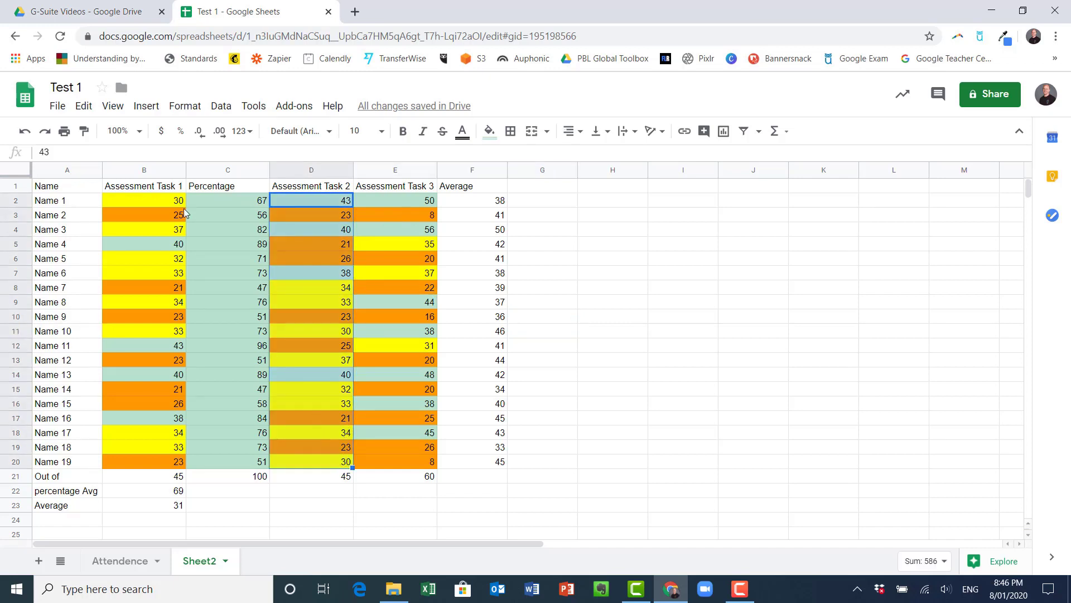
{"action": "left_click", "coordinate": [113, 106]}
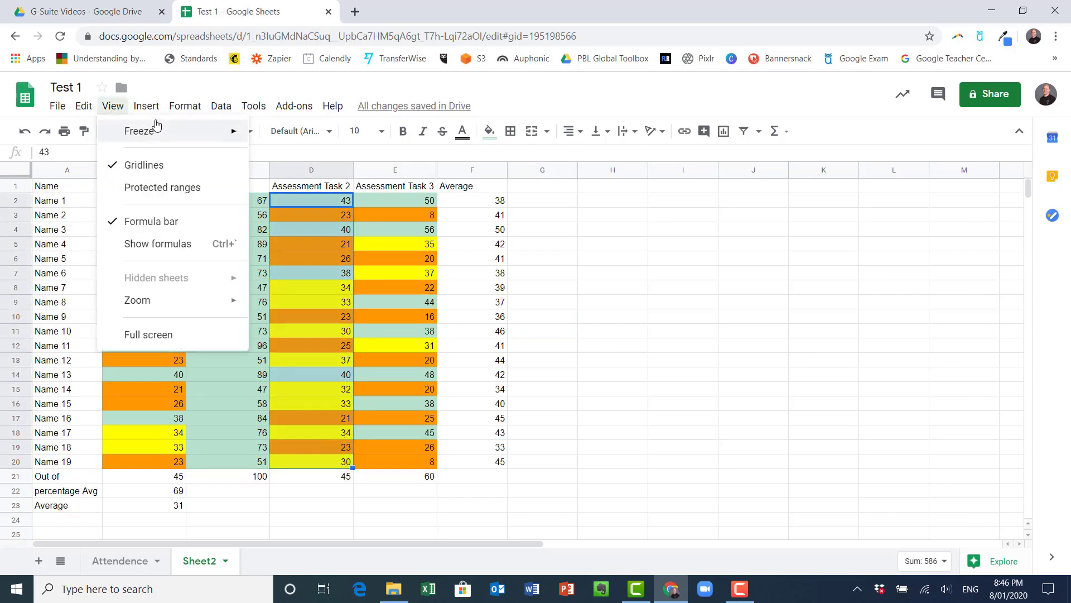
{"action": "left_click", "coordinate": [275, 246]}
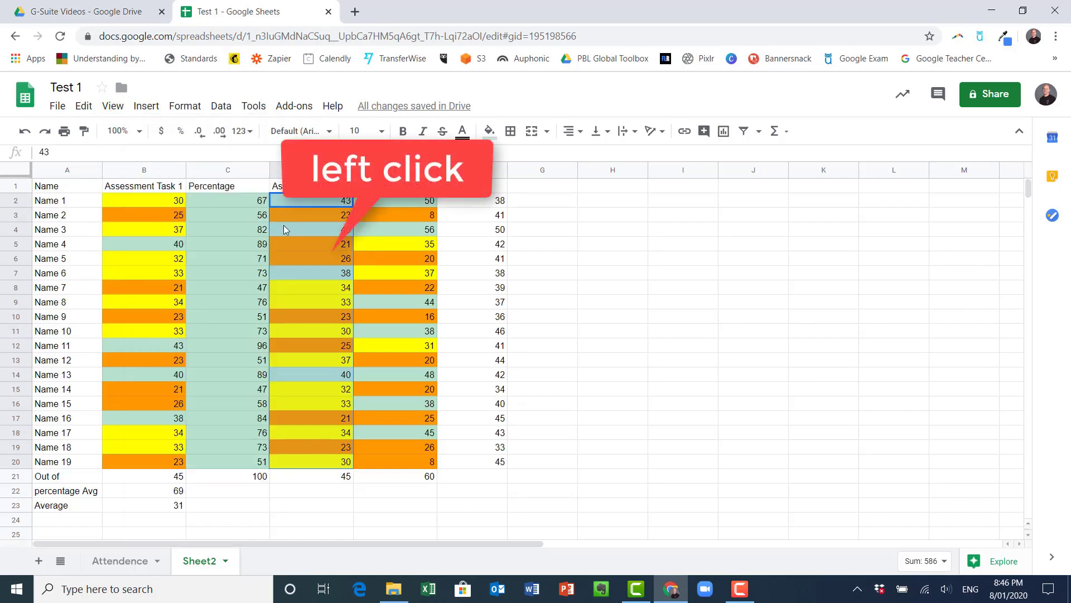
{"action": "right_click", "coordinate": [285, 229]}
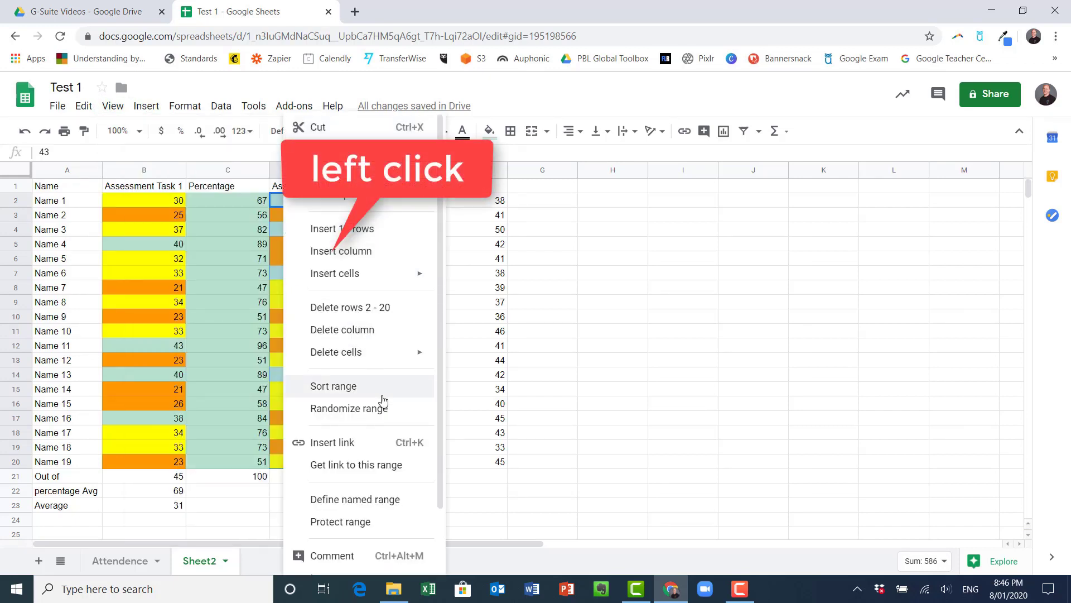
{"action": "left_click", "coordinate": [397, 524]}
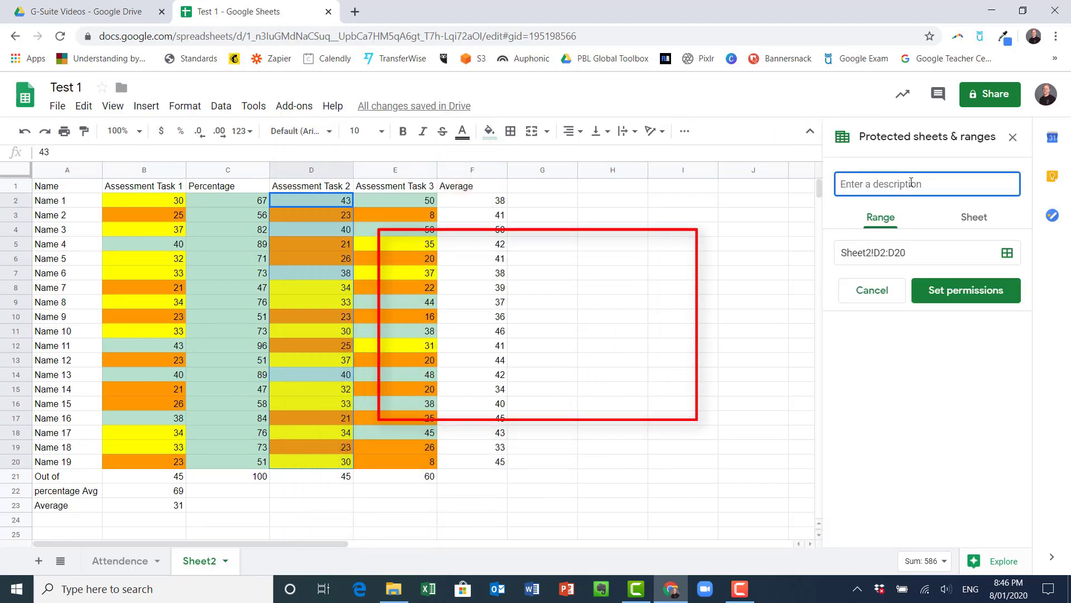
{"action": "type", "text": "Assessment task 2 result"}
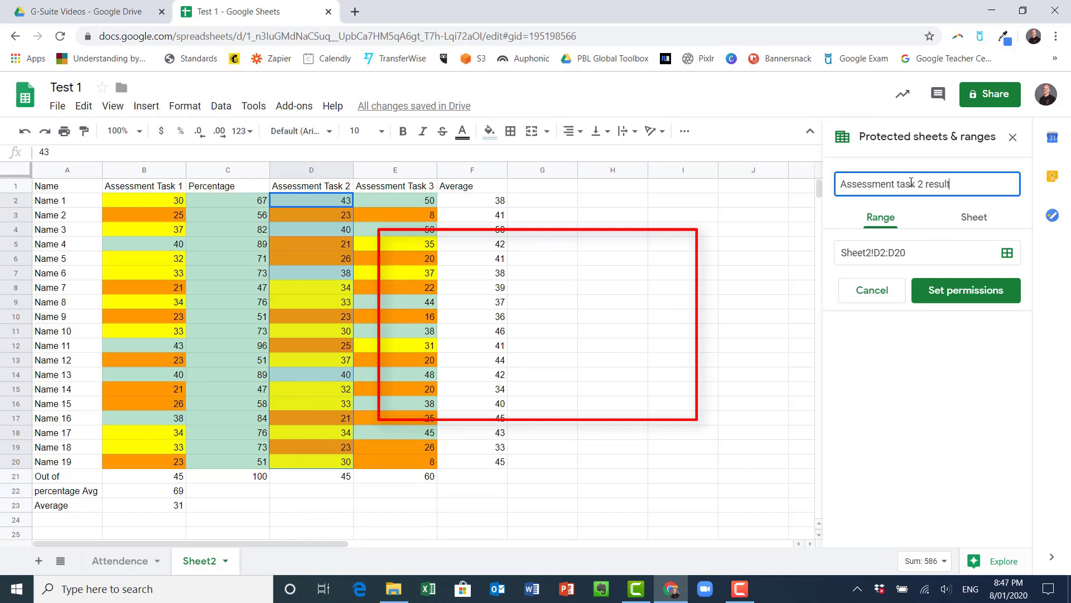
{"action": "type", "text": "s"}
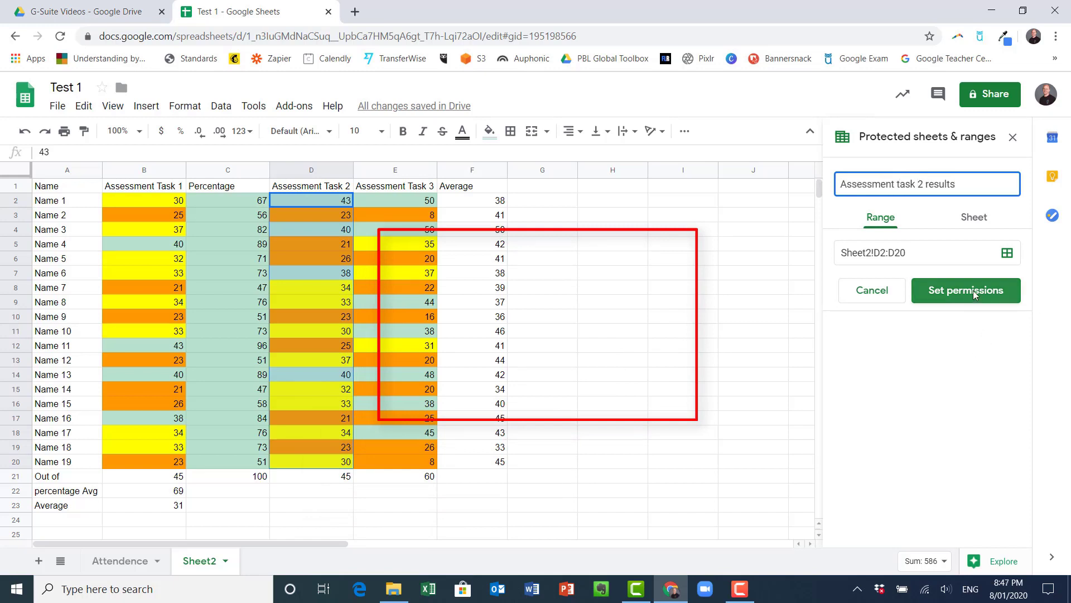
Set the Assessment Task 2 range's editing permissions to show a warning when the range is edited
{"action": "left_click", "coordinate": [973, 290]}
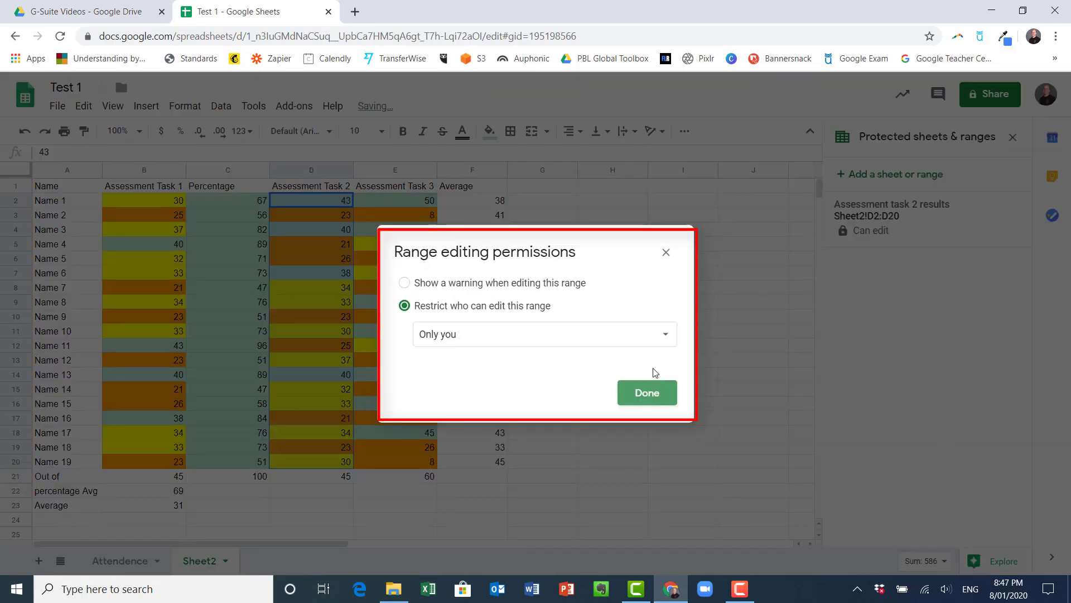
{"action": "left_click", "coordinate": [459, 346]}
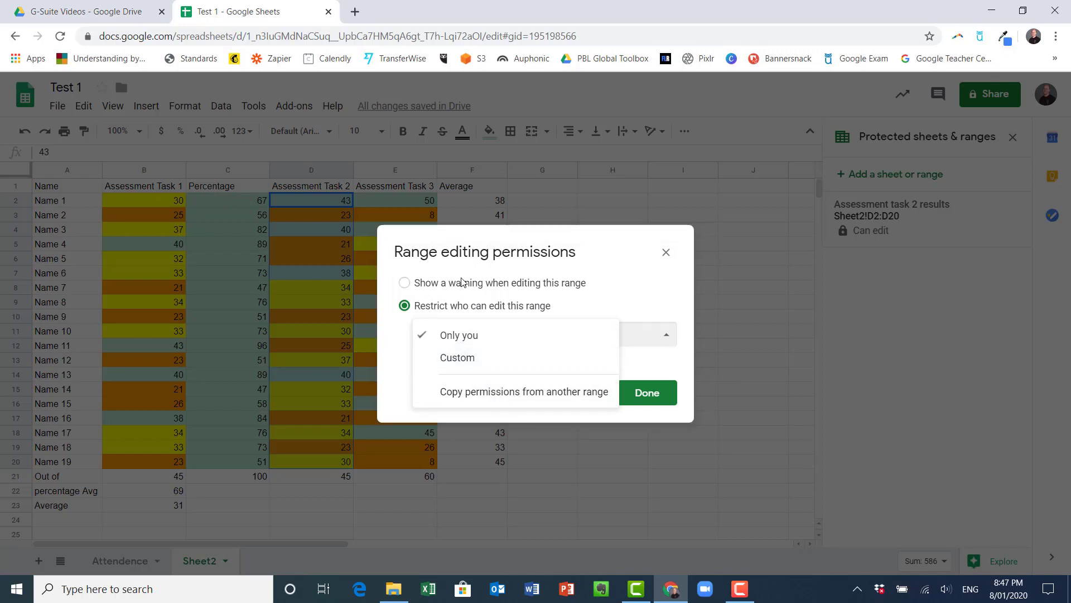
{"action": "left_click", "coordinate": [404, 283]}
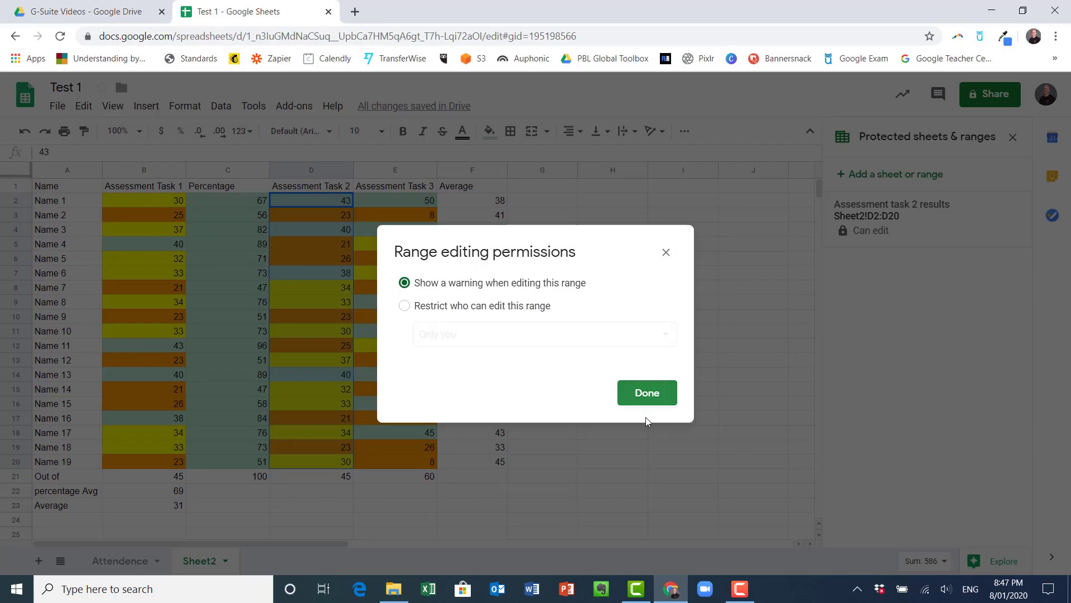
{"action": "left_click", "coordinate": [647, 394]}
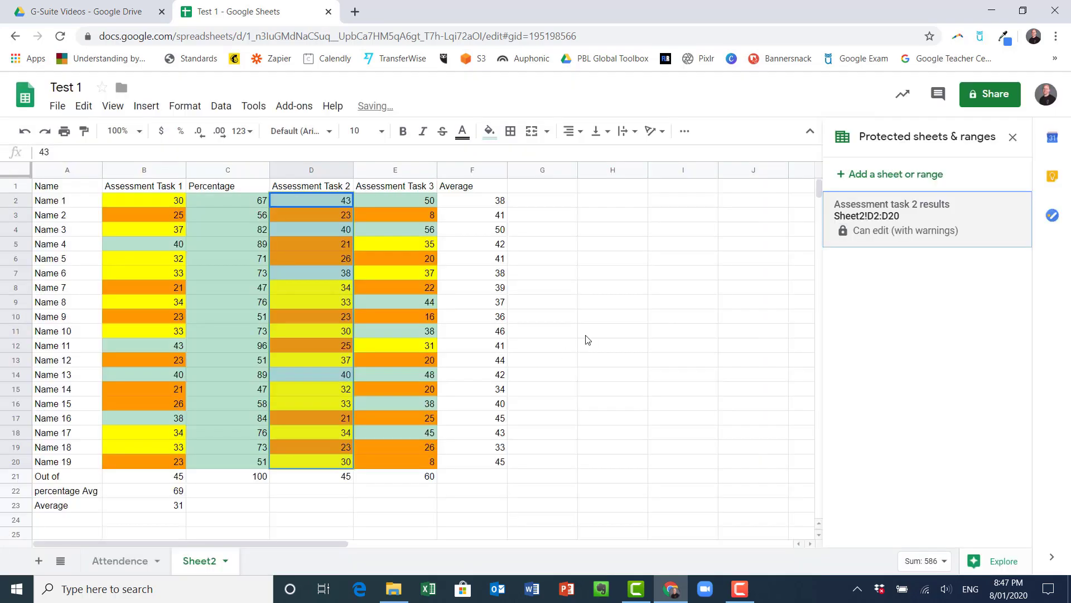
Test the protection by changing Name 4's Assessment Task 2 score in D5 and accepting the edit anyway
{"action": "left_click", "coordinate": [297, 246]}
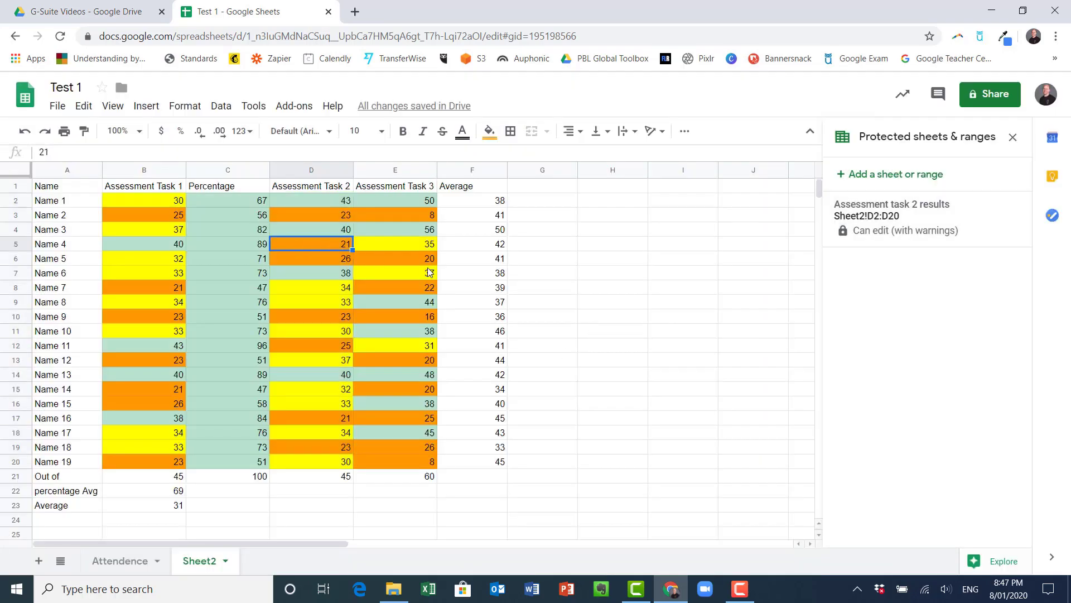
{"action": "type", "text": "e"}
{"action": "key", "text": "Return"}
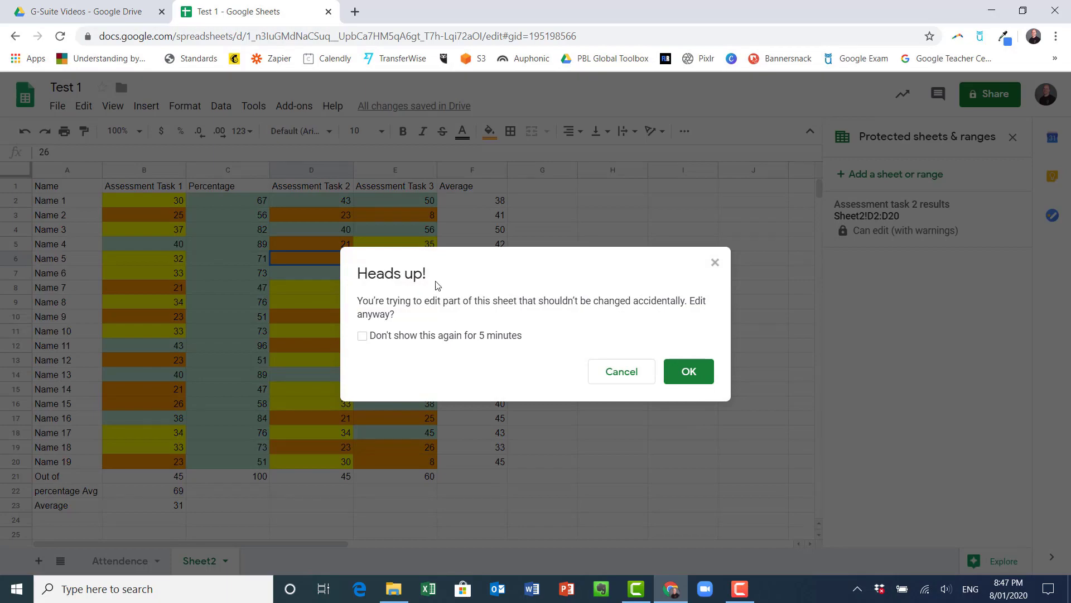
{"action": "left_click", "coordinate": [672, 372]}
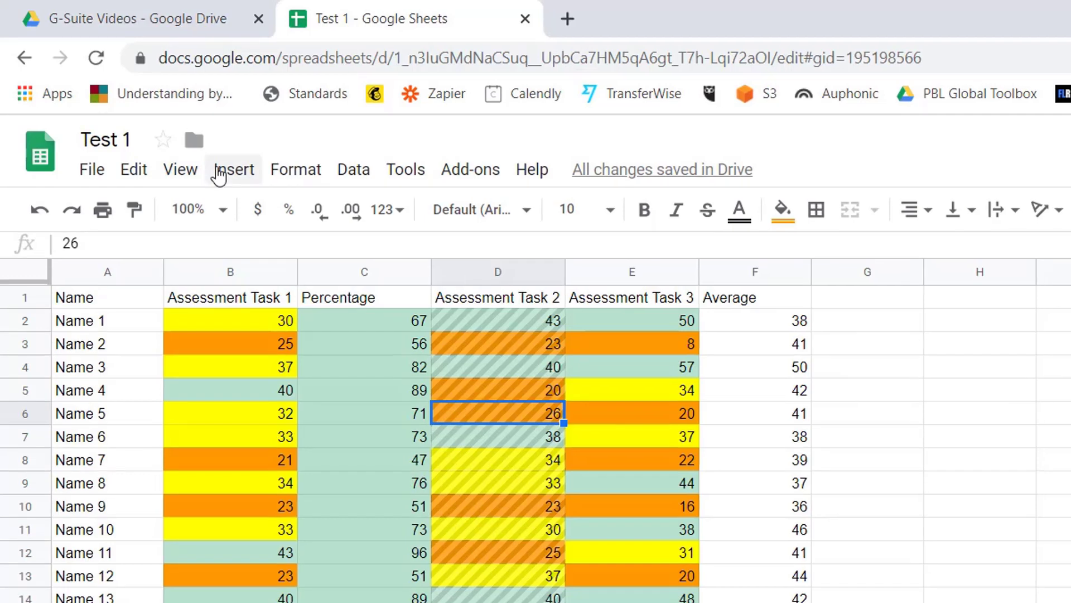
{"action": "left_click", "coordinate": [148, 107]}
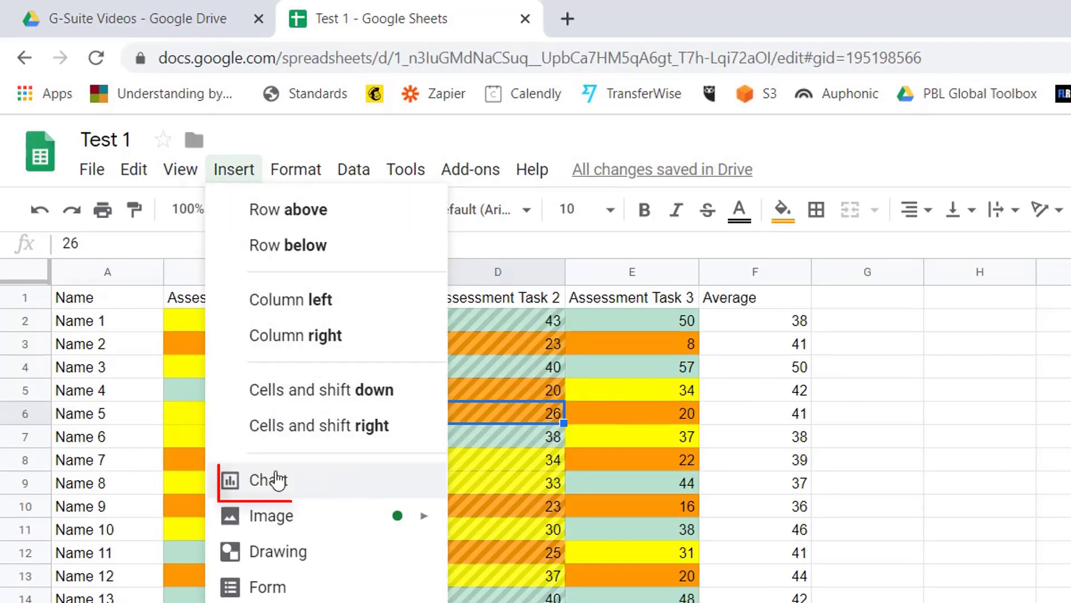
{"action": "left_click", "coordinate": [920, 442]}
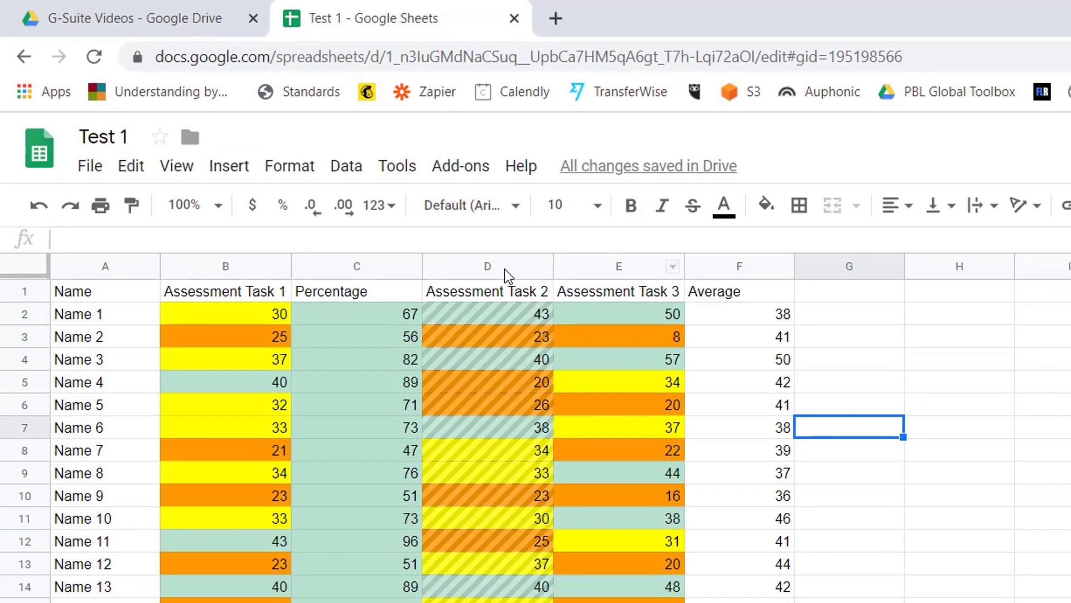
Insert a new column directly after Assessment Task 2 for its percentages
{"action": "left_click", "coordinate": [513, 272]}
{"action": "right_click", "coordinate": [525, 272]}
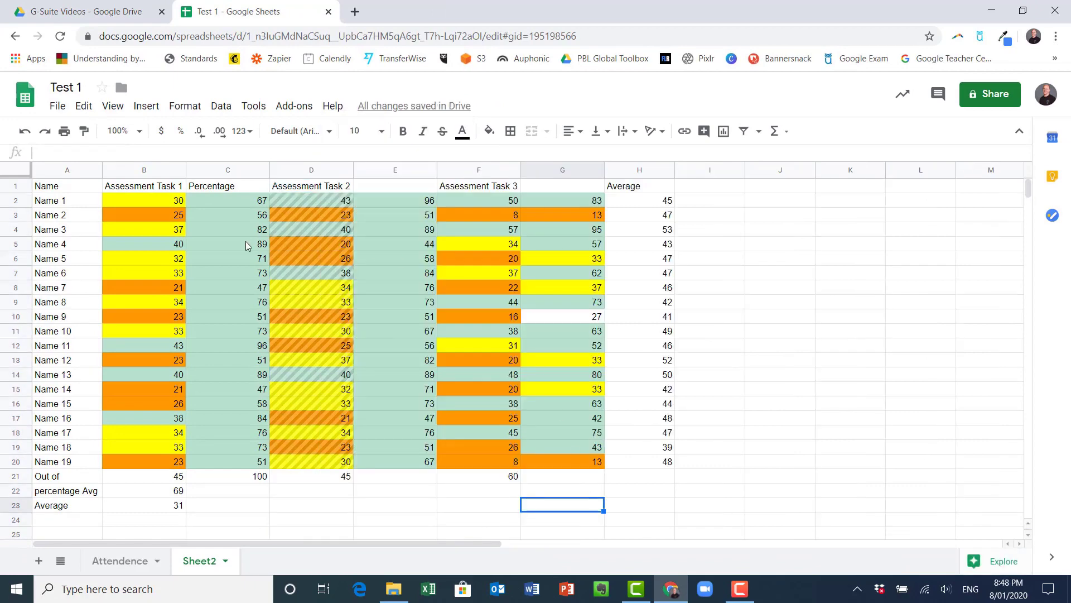
Copy the Percentage header from C1 into the blank header cells E1 and G1
{"action": "left_click", "coordinate": [401, 186]}
{"action": "left_click", "coordinate": [536, 186]}
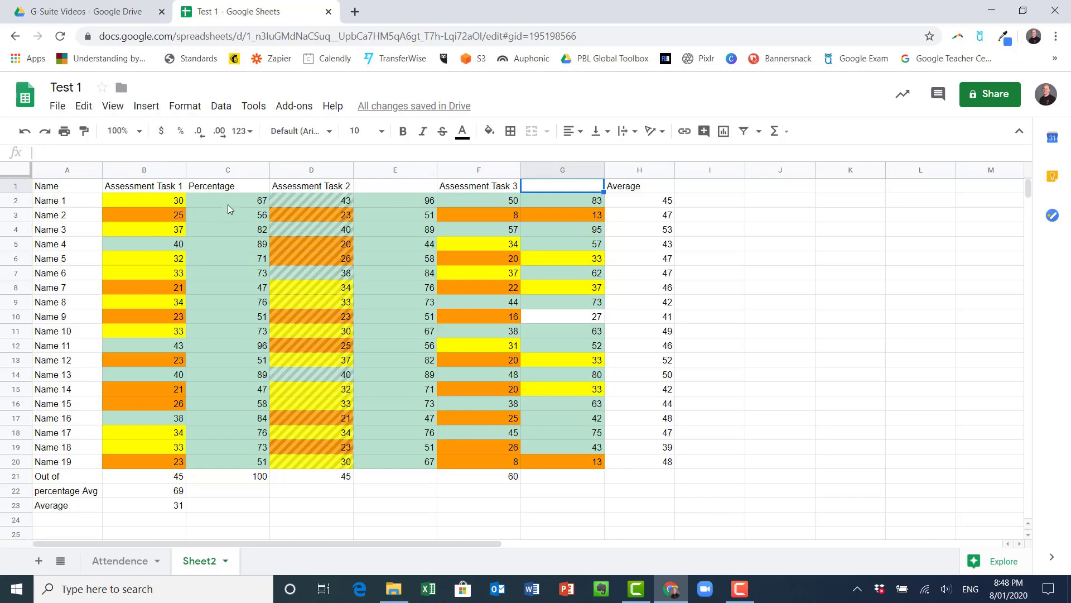
{"action": "left_click", "coordinate": [244, 189]}
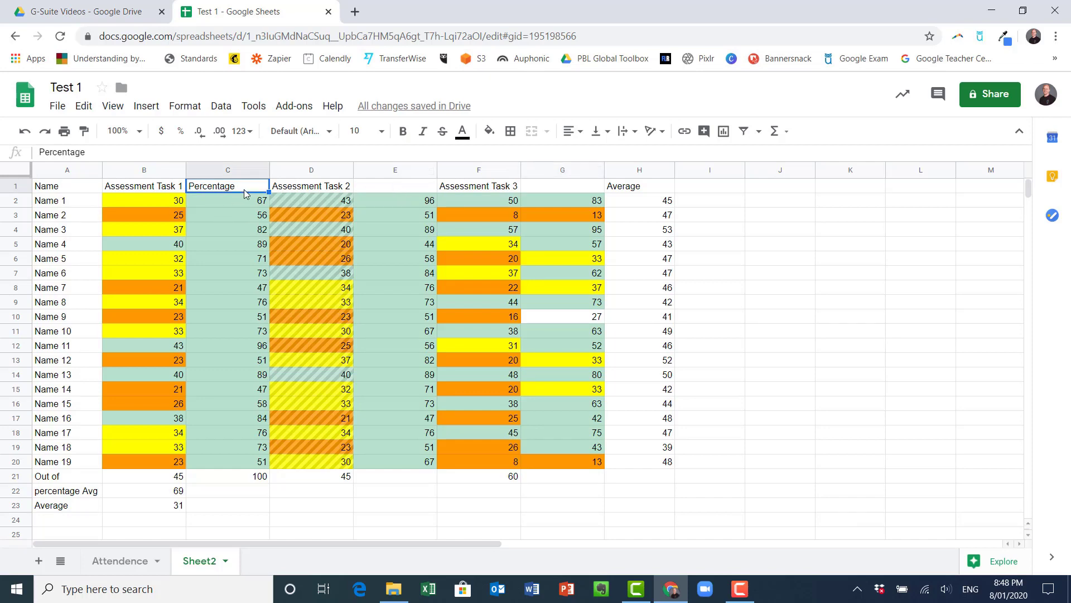
{"action": "key", "text": "ctrl+c"}
{"action": "left_click", "coordinate": [412, 185]}
{"action": "key", "text": "ctrl+v"}
{"action": "left_click", "coordinate": [560, 186]}
{"action": "key", "text": "ctrl+v"}
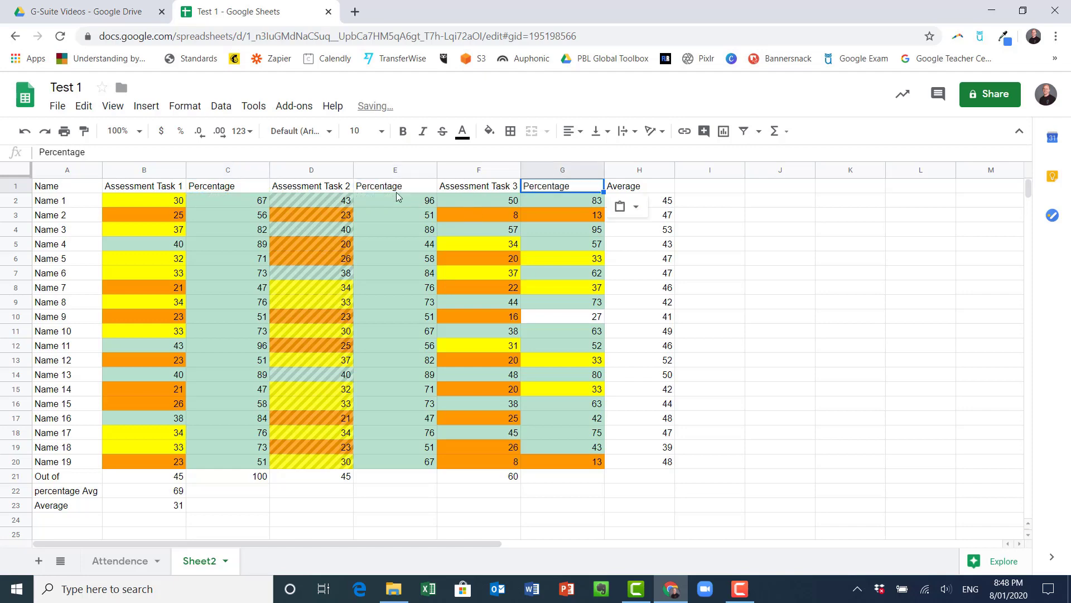
Rename the three percentage column headers as Percentage AT1, Percentage AT2 and Percentage AT3
{"action": "left_click", "coordinate": [397, 189]}
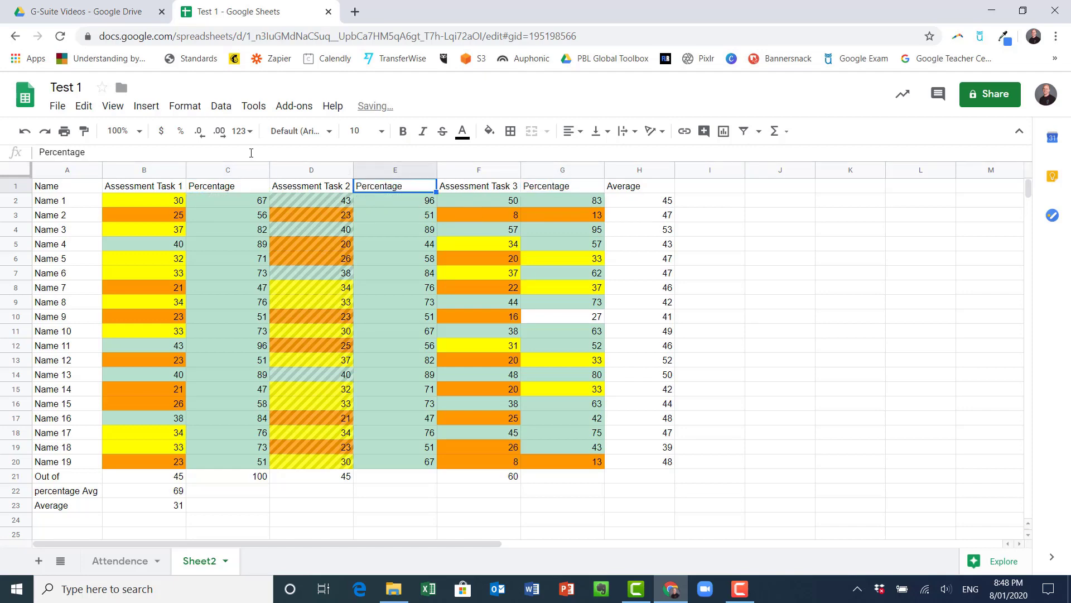
{"action": "left_click", "coordinate": [251, 152]}
{"action": "type", "text": "AT2"}
{"action": "key", "text": "Tab"}
{"action": "key", "text": "Tab"}
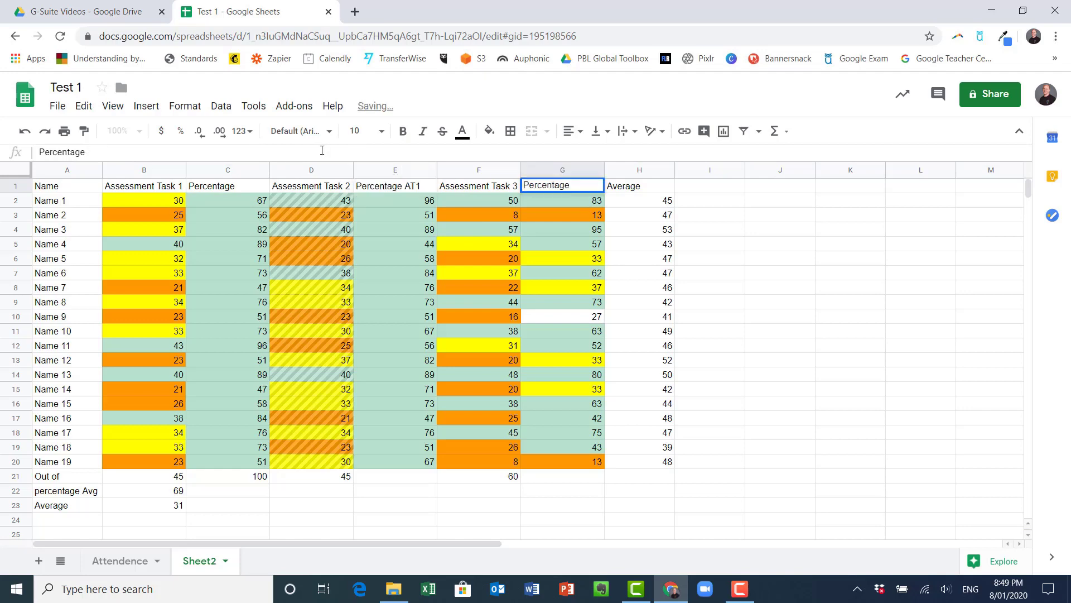
{"action": "type", "text": "AT3"}
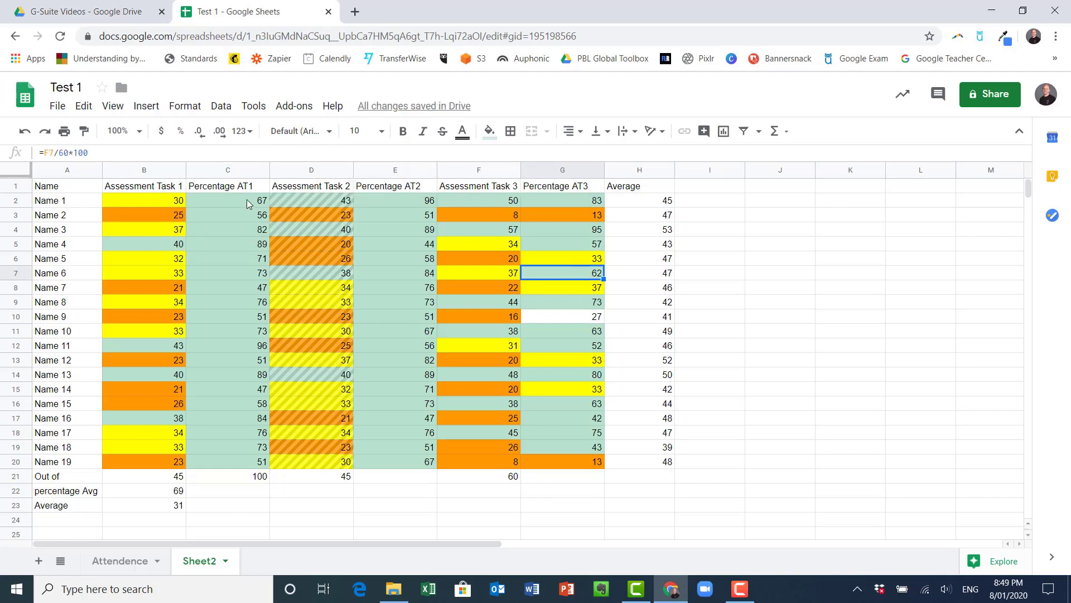
Insert a chart of the three percentage columns using C1:C20, E1:E20 and G1:G20
{"action": "left_click_drag", "start_coordinate": [243, 188], "coordinate": [263, 464]}
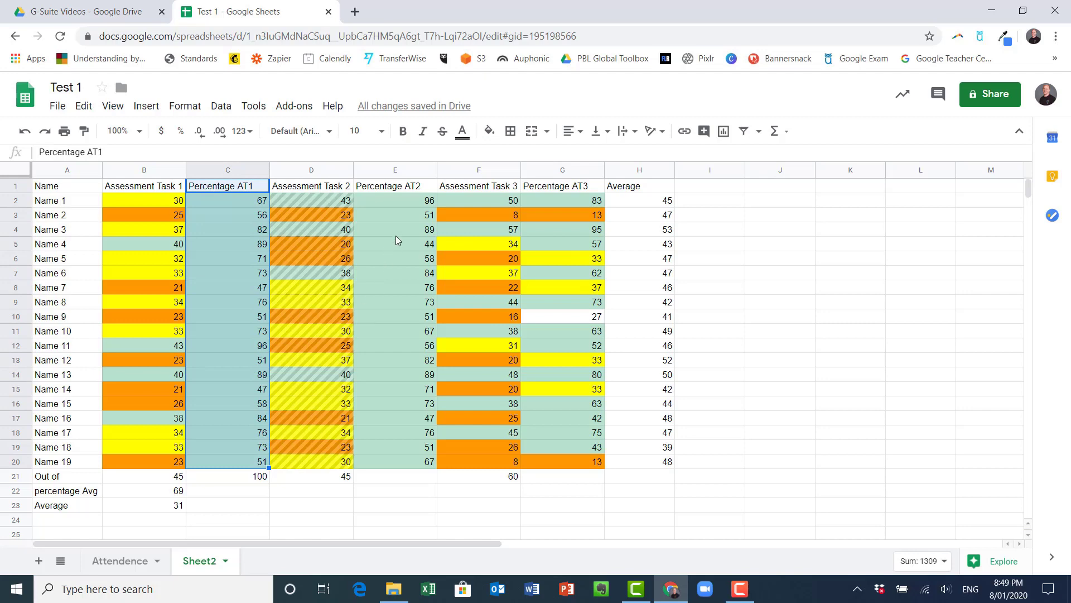
{"action": "left_click_drag", "start_coordinate": [407, 187], "coordinate": [403, 461]}
{"action": "left_click_drag", "start_coordinate": [575, 190], "coordinate": [581, 461]}
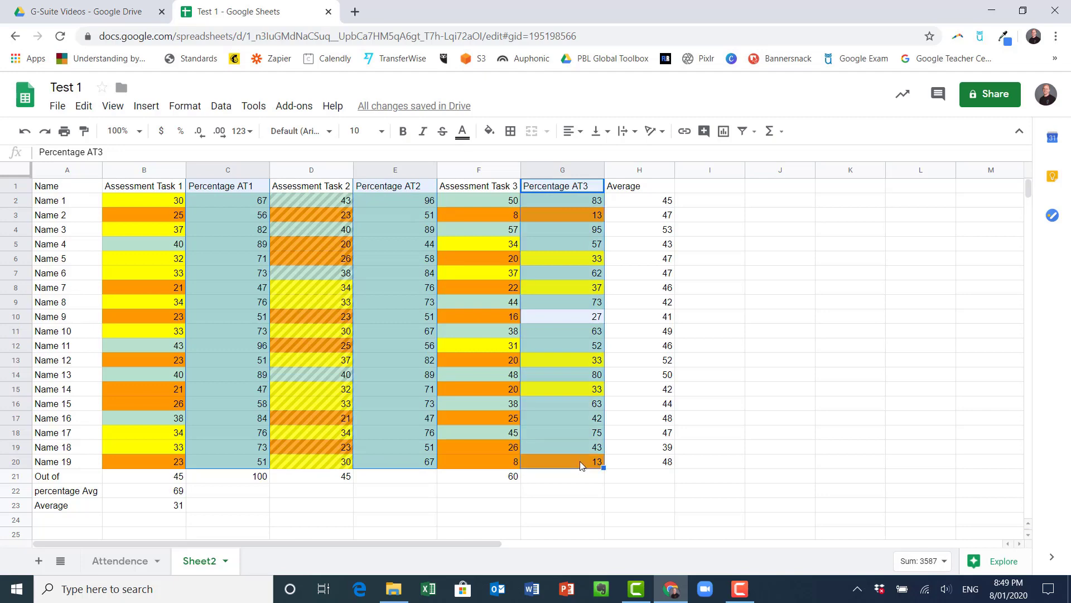
{"action": "left_click", "coordinate": [146, 106]}
{"action": "left_click", "coordinate": [214, 308]}
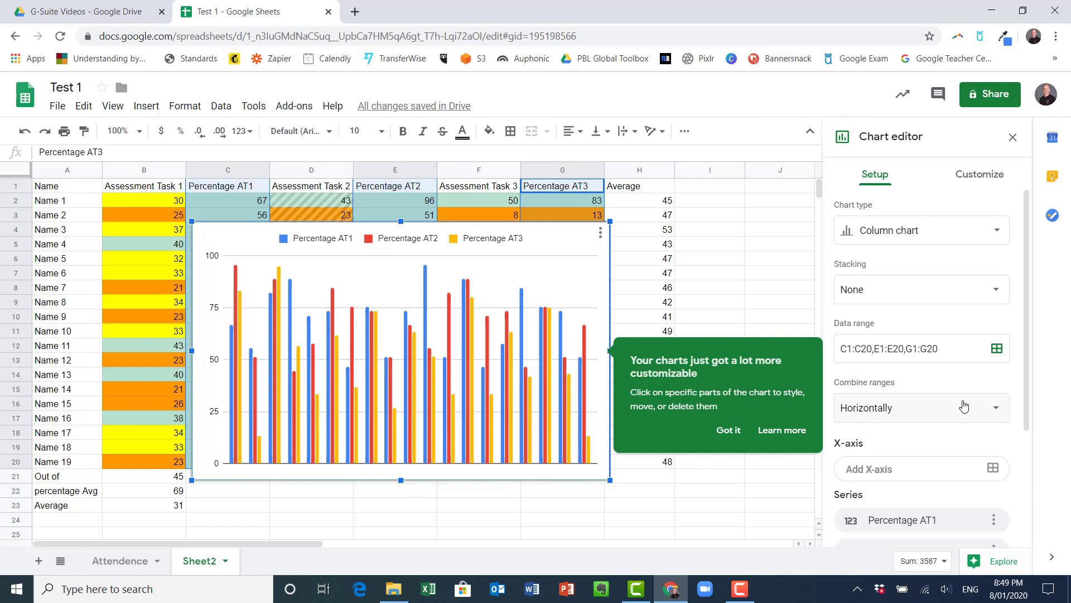
Add the student names in A2:A20 as the chart's X-axis
{"action": "scroll", "coordinate": [964, 405], "scroll_direction": "down", "scroll_amount": 3}
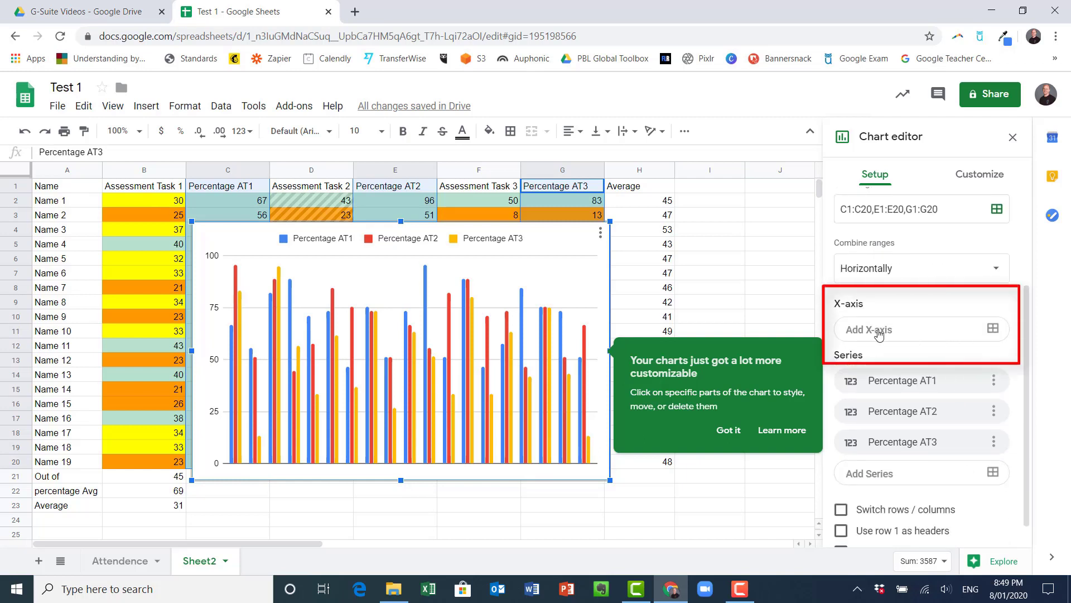
{"action": "left_click", "coordinate": [980, 336]}
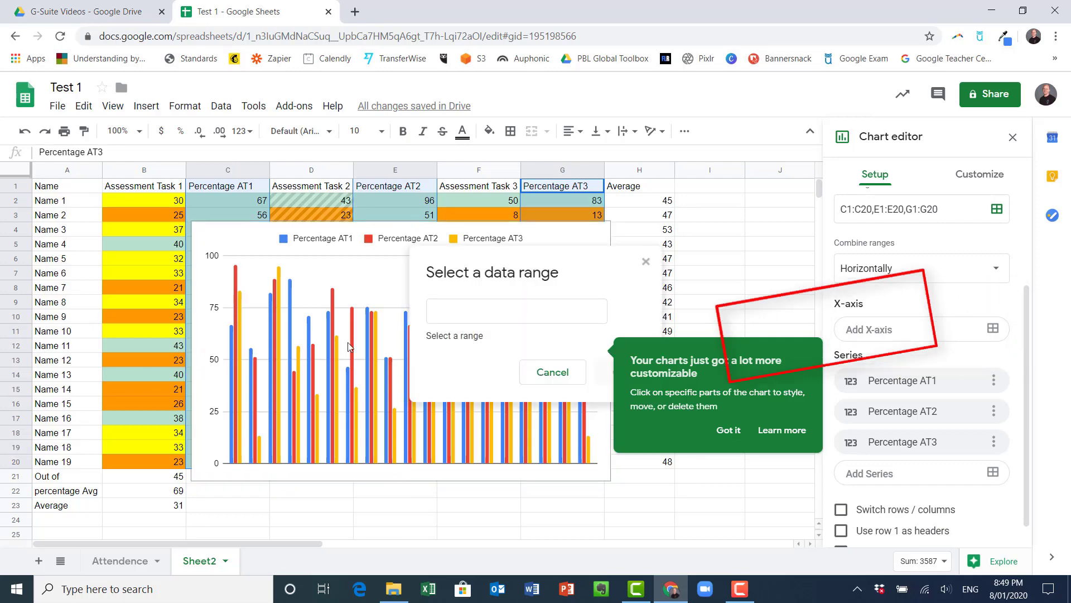
{"action": "left_click_drag", "start_coordinate": [56, 200], "coordinate": [72, 461]}
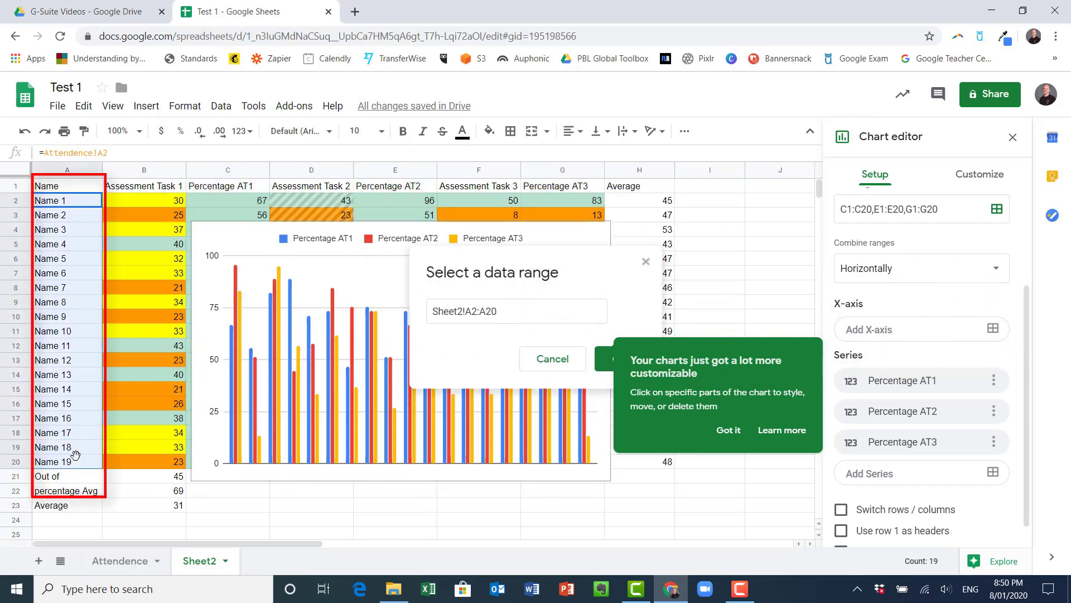
{"action": "left_click", "coordinate": [604, 358]}
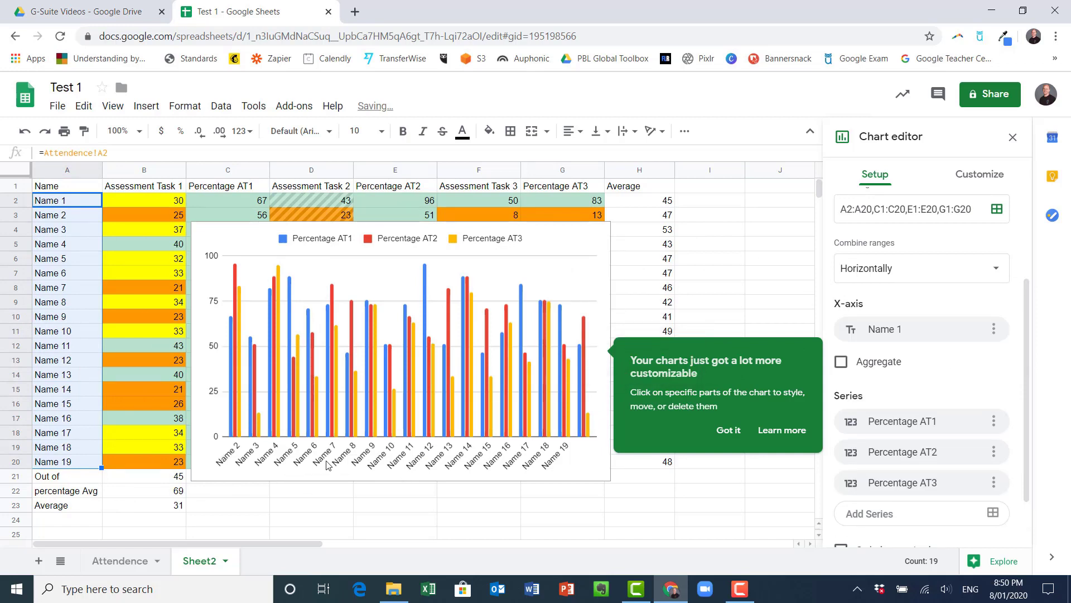
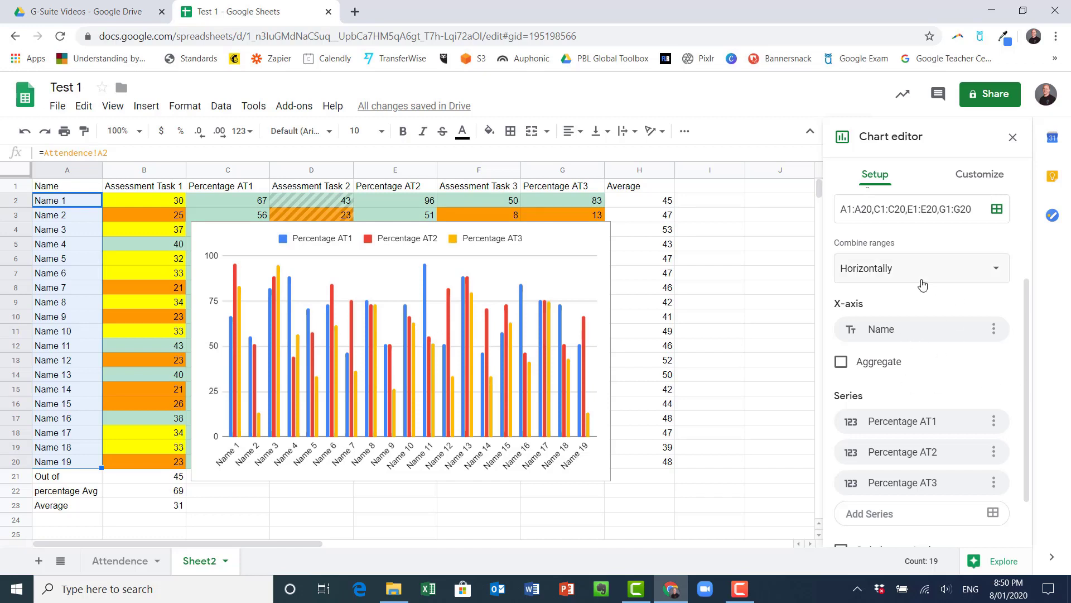
Check the chart's remaining setup options and its download formats, and move the chart to its own sheet
{"action": "scroll", "coordinate": [946, 364], "scroll_direction": "down", "scroll_amount": 1}
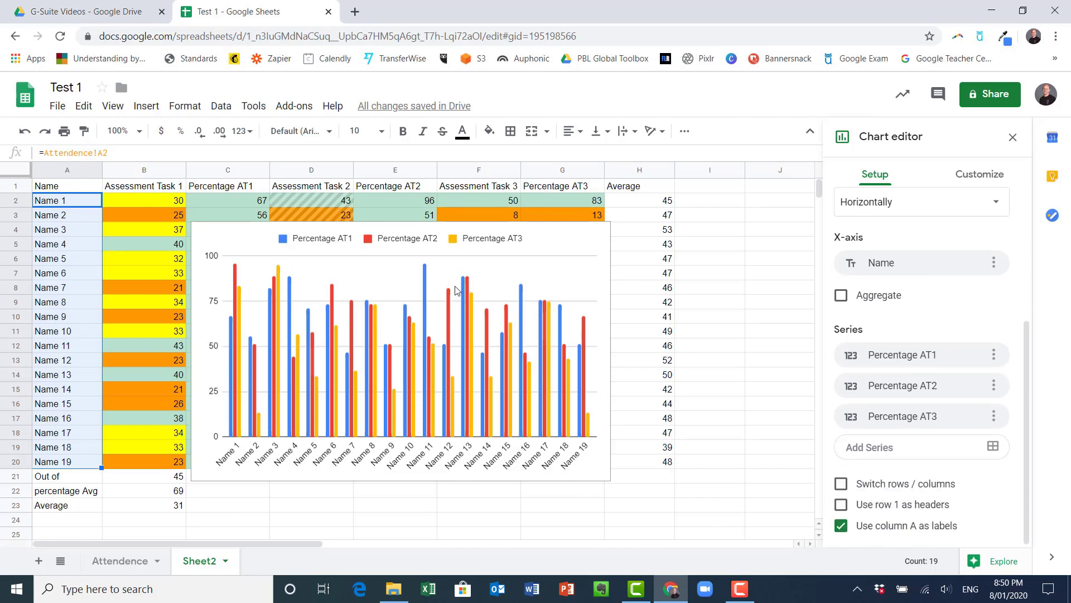
{"action": "left_click", "coordinate": [487, 276]}
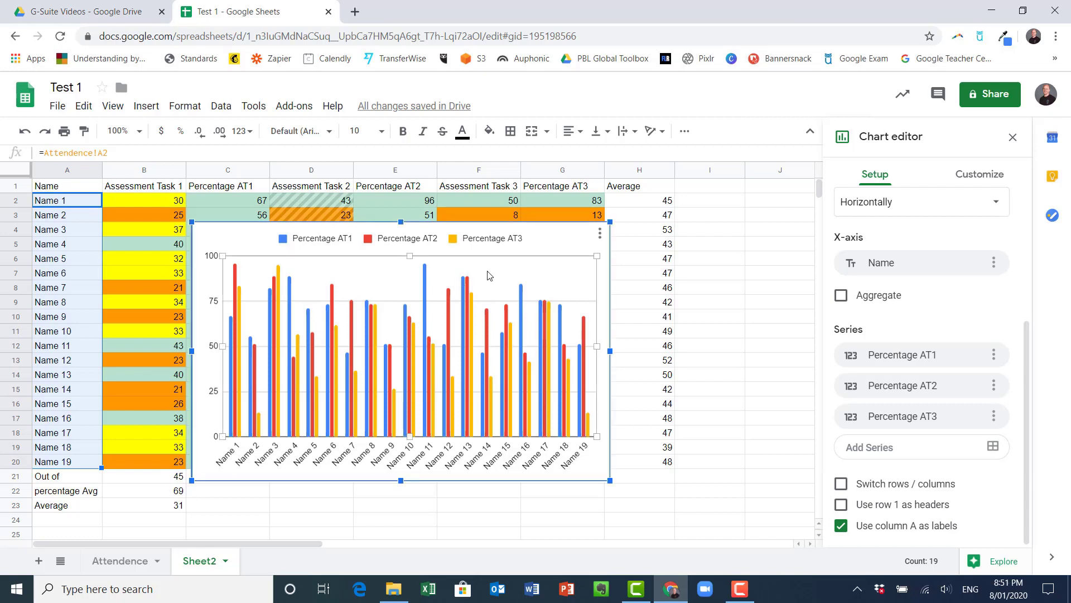
{"action": "left_click", "coordinate": [600, 234]}
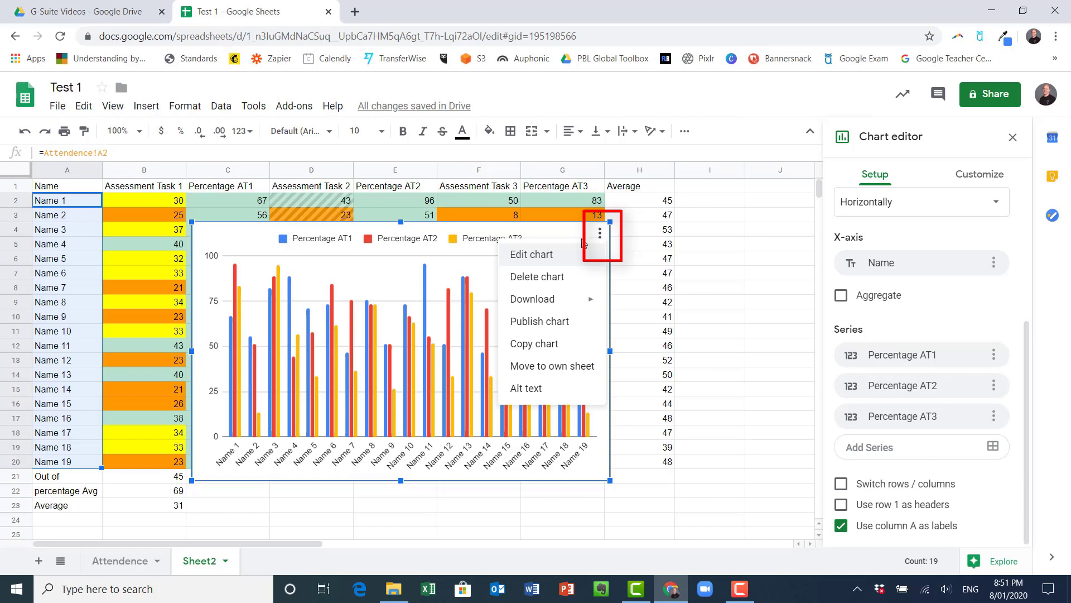
{"action": "mouse_move", "coordinate": [572, 299]}
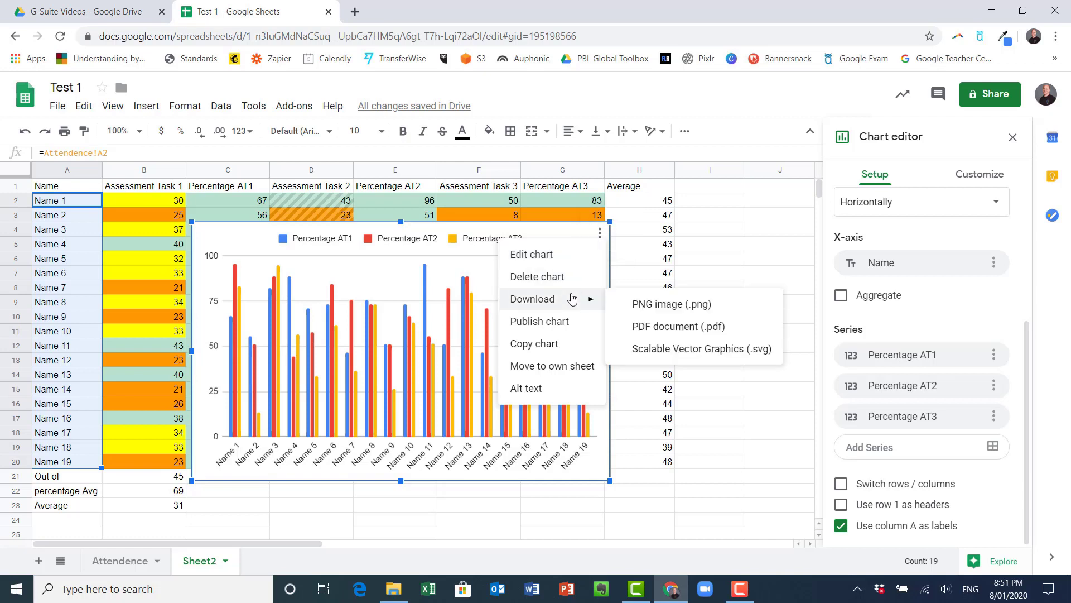
{"action": "left_click", "coordinate": [575, 371]}
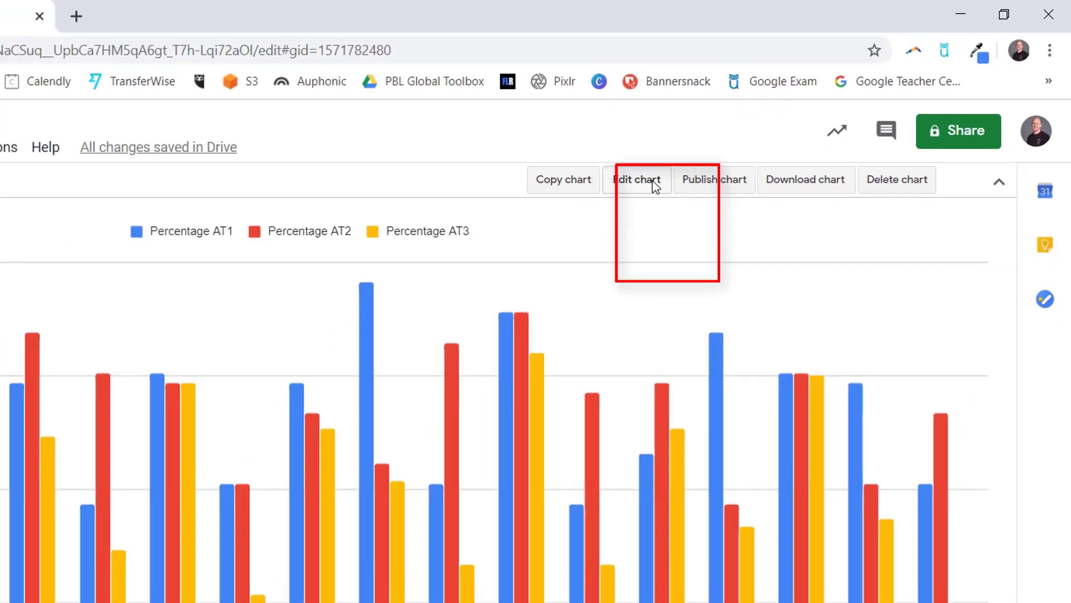
Edit the chart style to turn on 3D and Compare mode, trying Maximize and switching it back off
{"action": "left_click", "coordinate": [627, 192]}
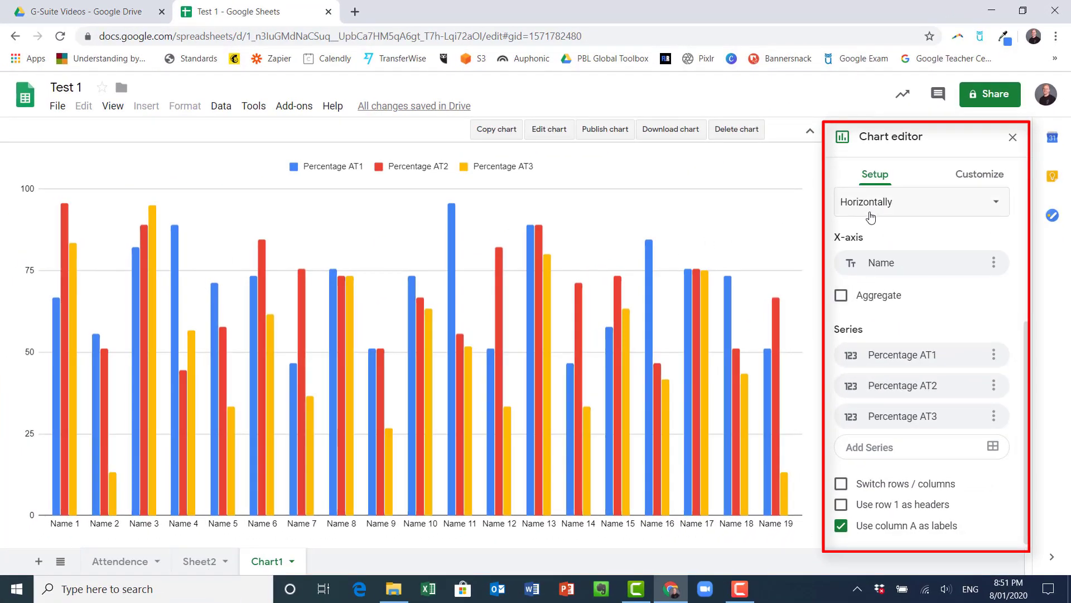
{"action": "left_click", "coordinate": [971, 175]}
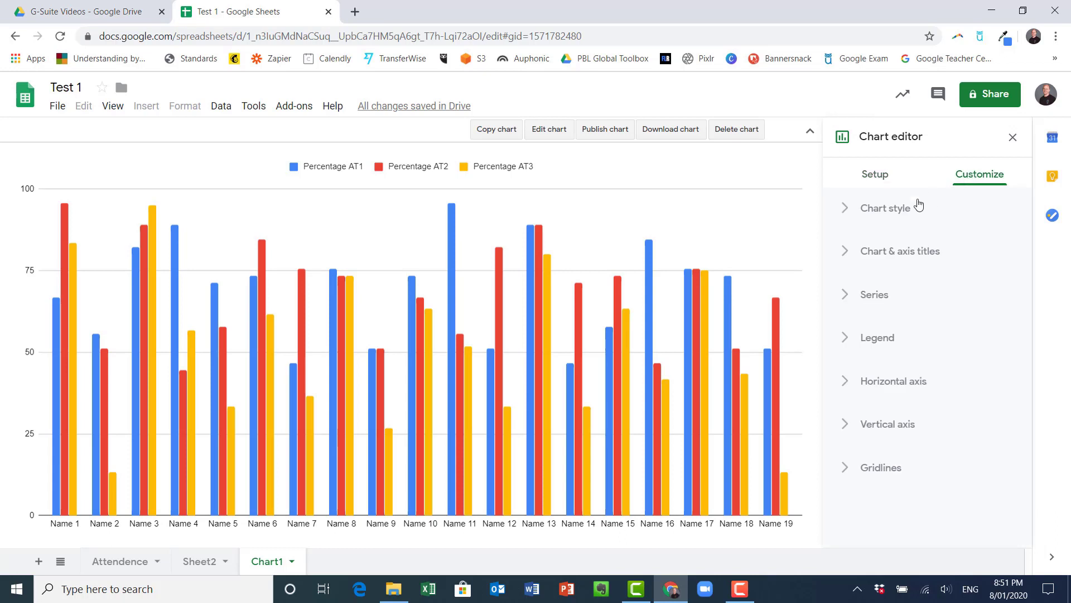
{"action": "left_click", "coordinate": [890, 212]}
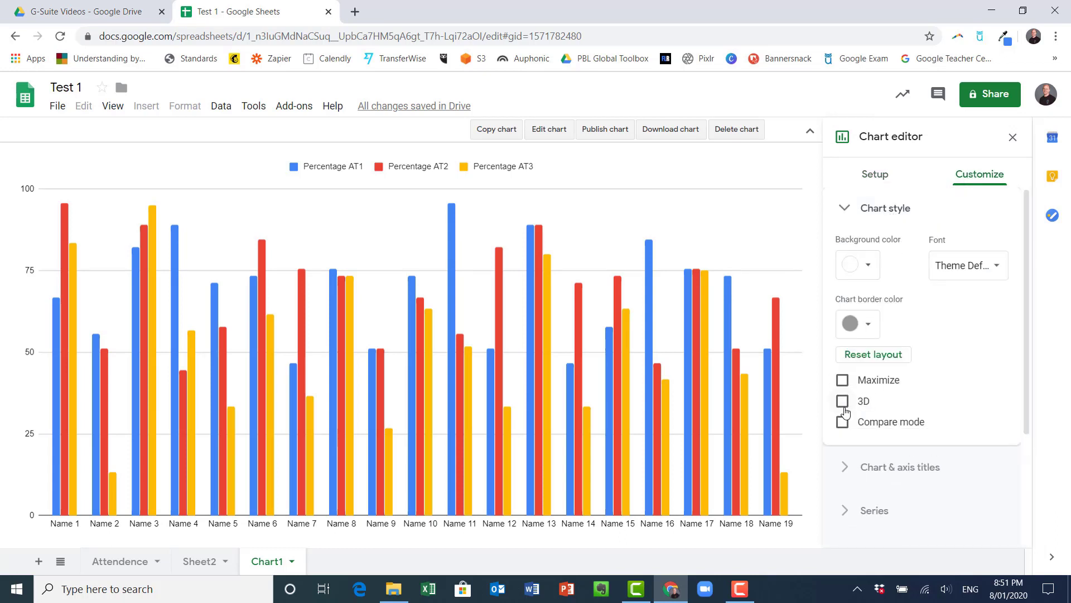
{"action": "left_click", "coordinate": [847, 406]}
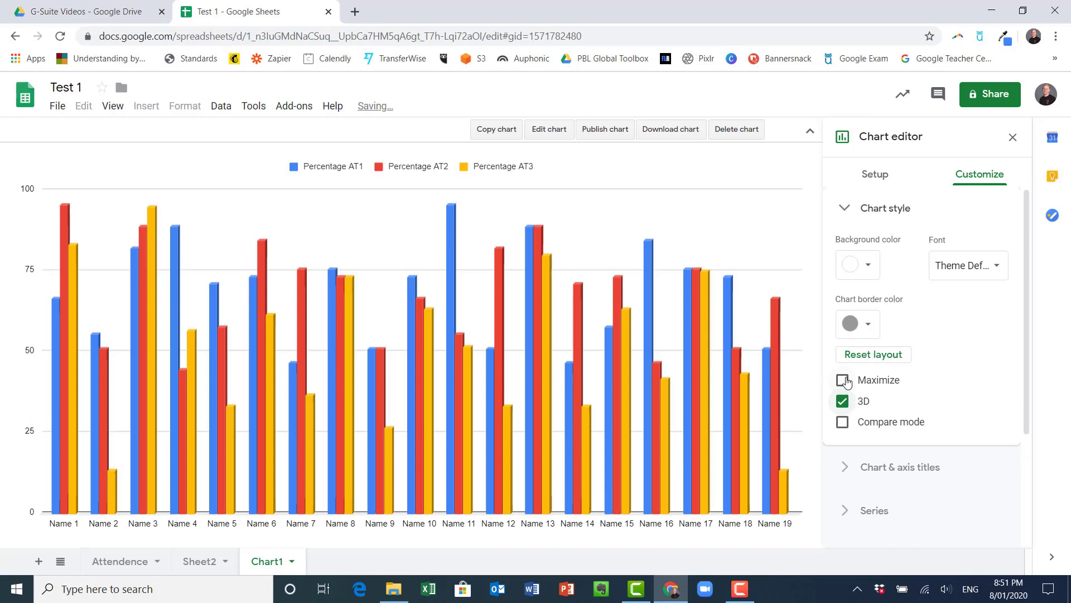
{"action": "left_click", "coordinate": [843, 381]}
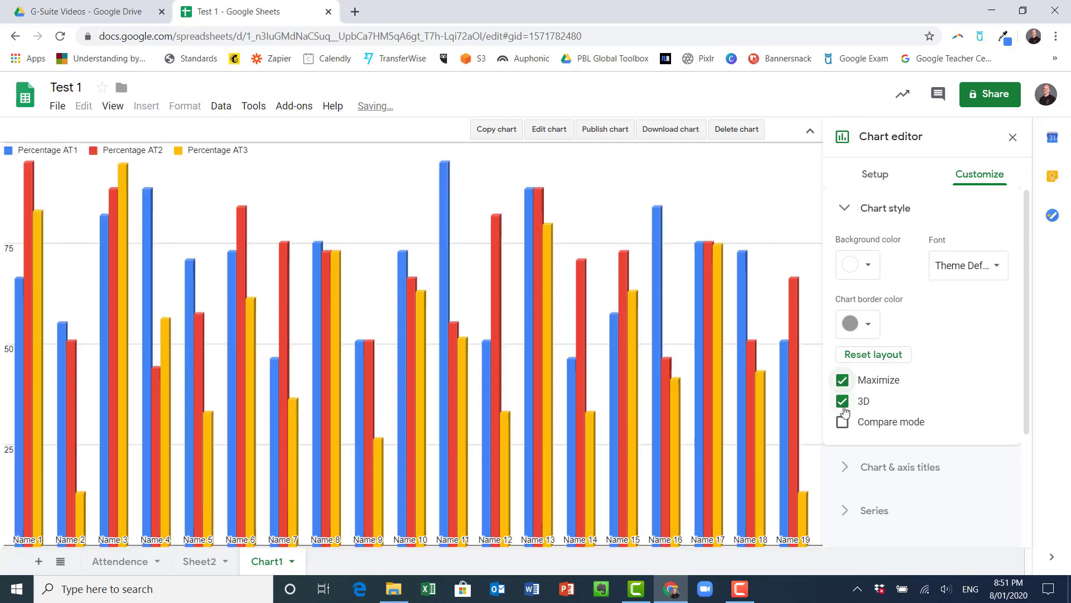
{"action": "left_click", "coordinate": [842, 380]}
{"action": "left_click", "coordinate": [842, 422]}
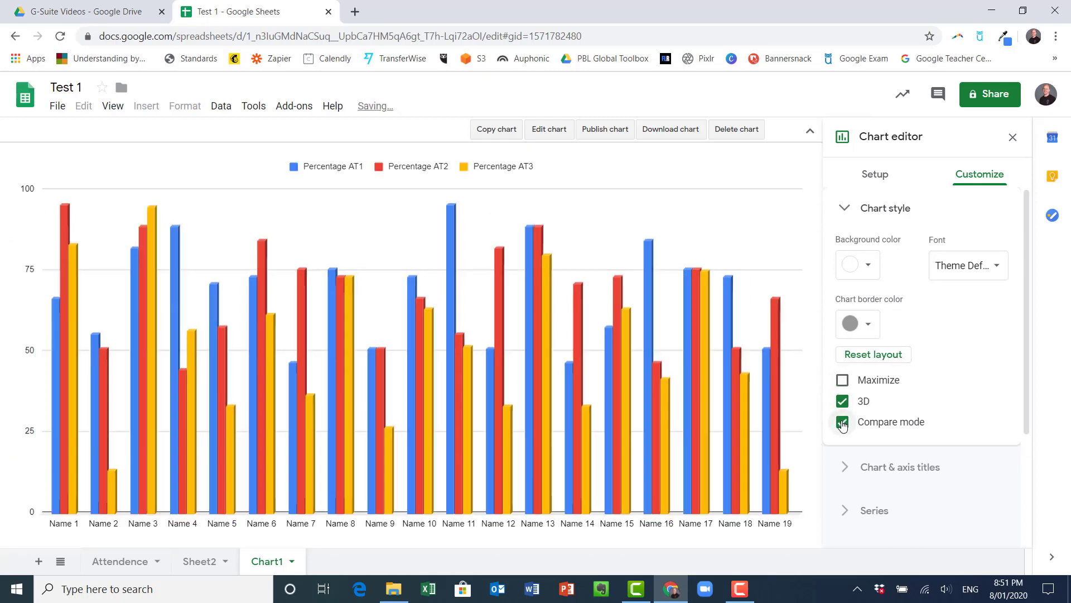
Switch the chart's Compare mode off and close the chart editor
{"action": "left_click", "coordinate": [843, 422]}
{"action": "left_click", "coordinate": [844, 208]}
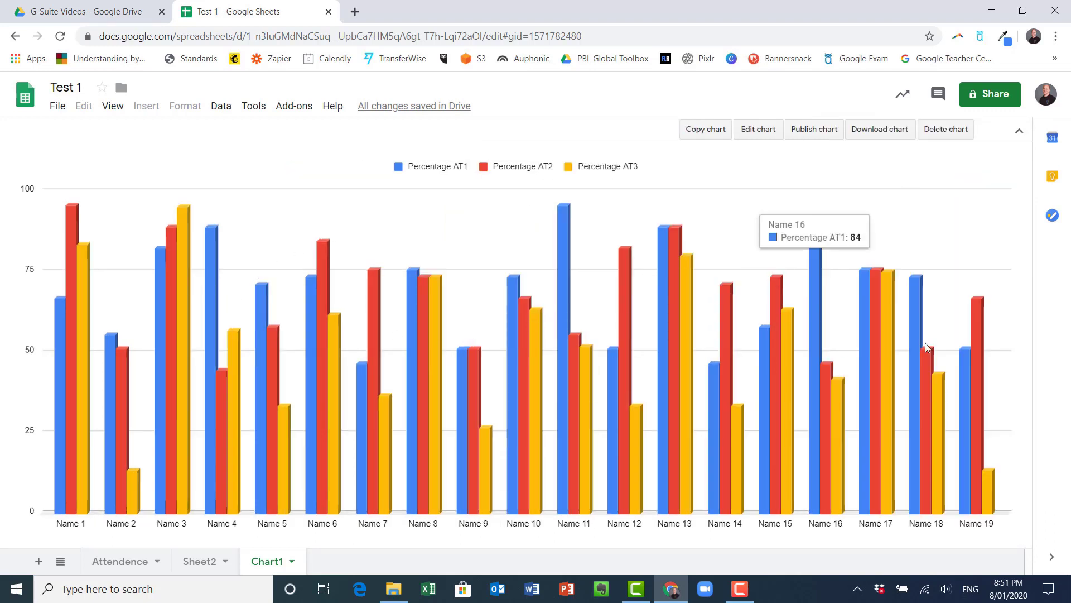
Create a pivot table on a new sheet from the Sheet2 data in A1:H20
{"action": "left_click", "coordinate": [187, 563]}
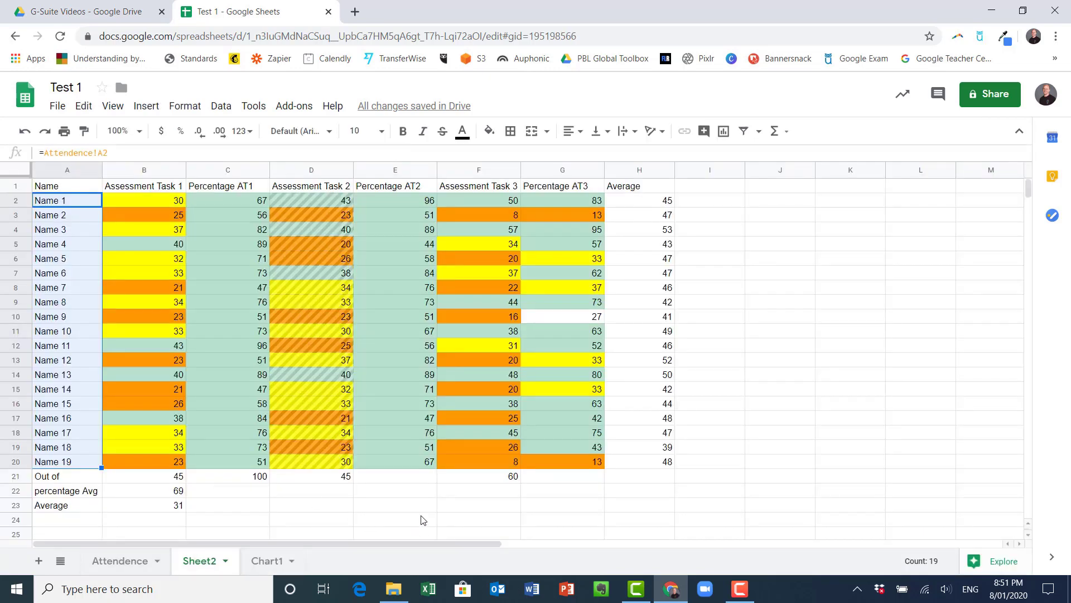
{"action": "left_click", "coordinate": [421, 518]}
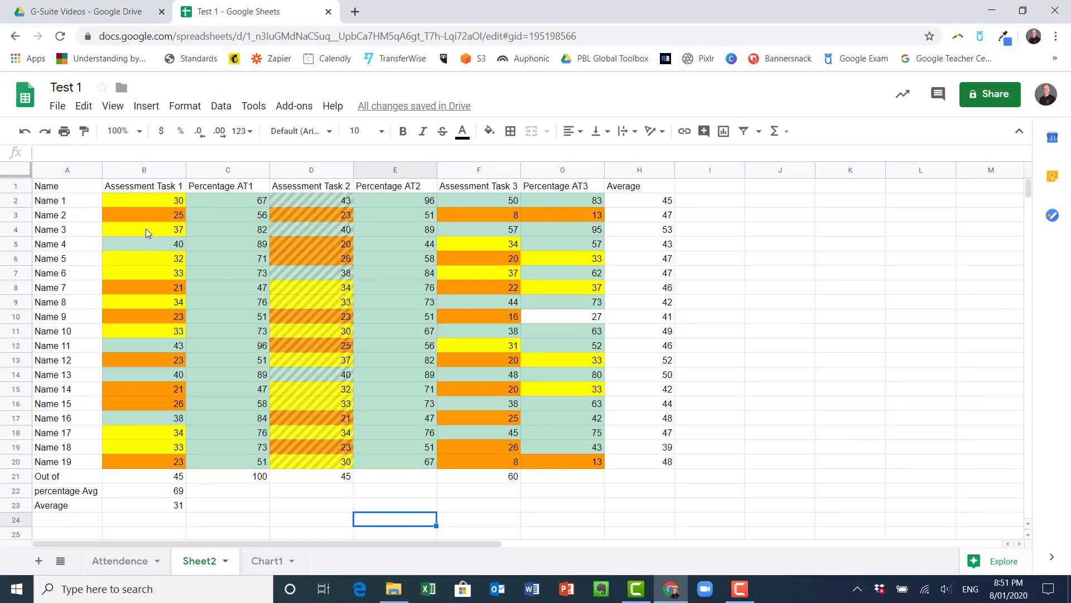
{"action": "left_click", "coordinate": [89, 189]}
{"action": "left_click_drag", "start_coordinate": [192, 279], "coordinate": [577, 462]}
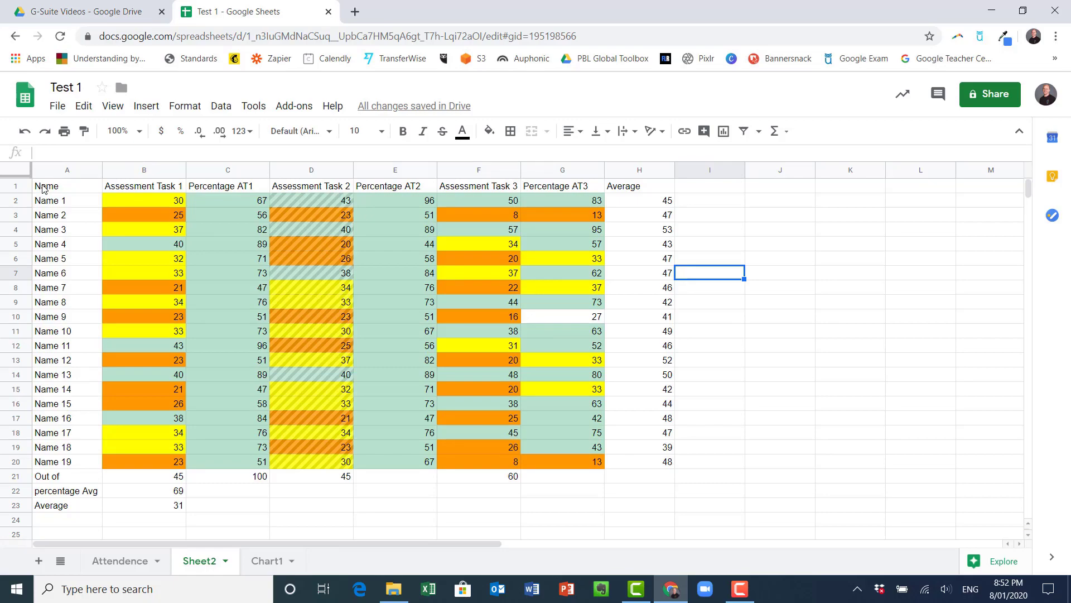
{"action": "left_click_drag", "start_coordinate": [70, 190], "coordinate": [641, 466]}
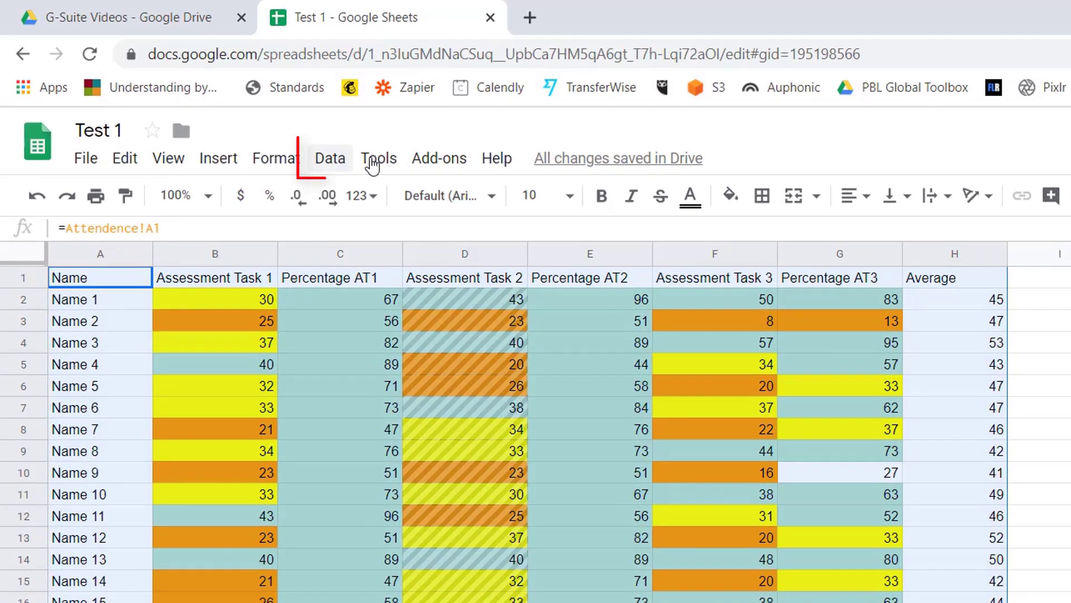
{"action": "left_click", "coordinate": [255, 122]}
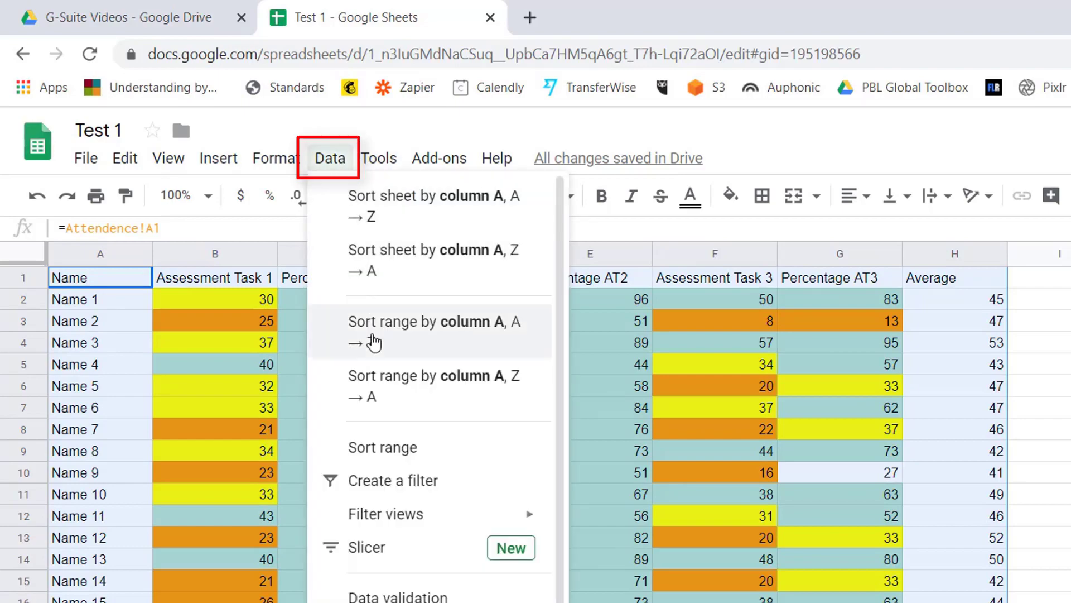
{"action": "left_click", "coordinate": [362, 550]}
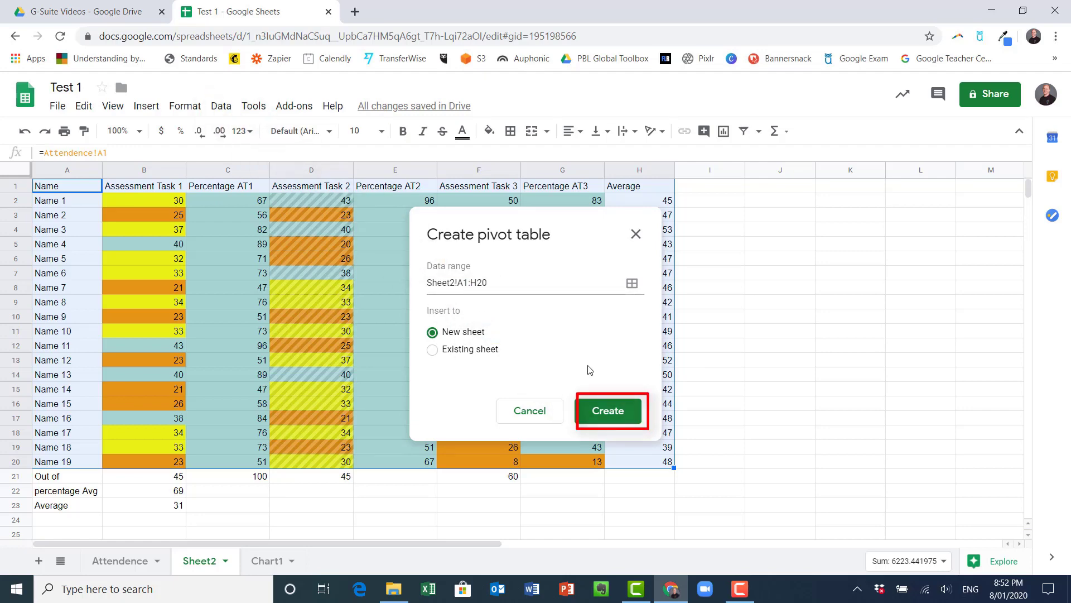
{"action": "left_click", "coordinate": [596, 412]}
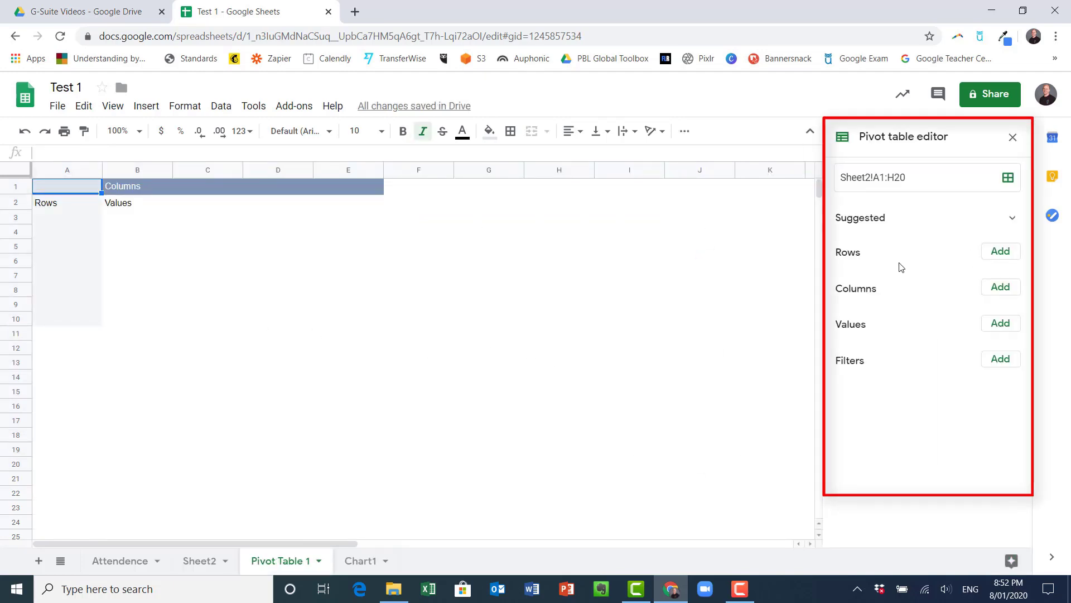
Add Name as the pivot table's rows and Percentage AT1 as its values, summarized by AVERAGE
{"action": "left_click", "coordinate": [1002, 252]}
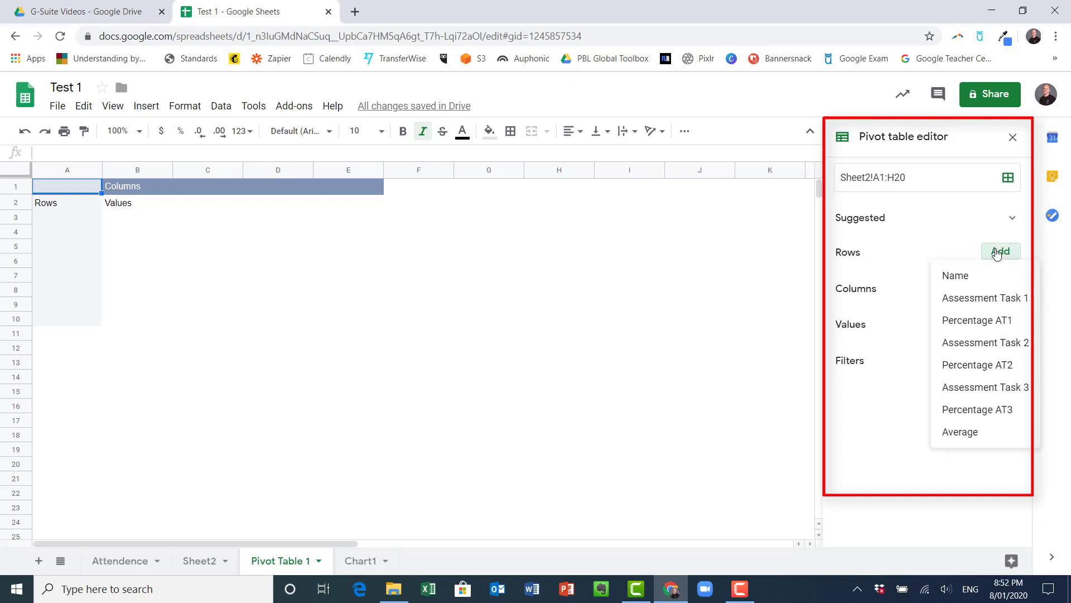
{"action": "left_click", "coordinate": [995, 275]}
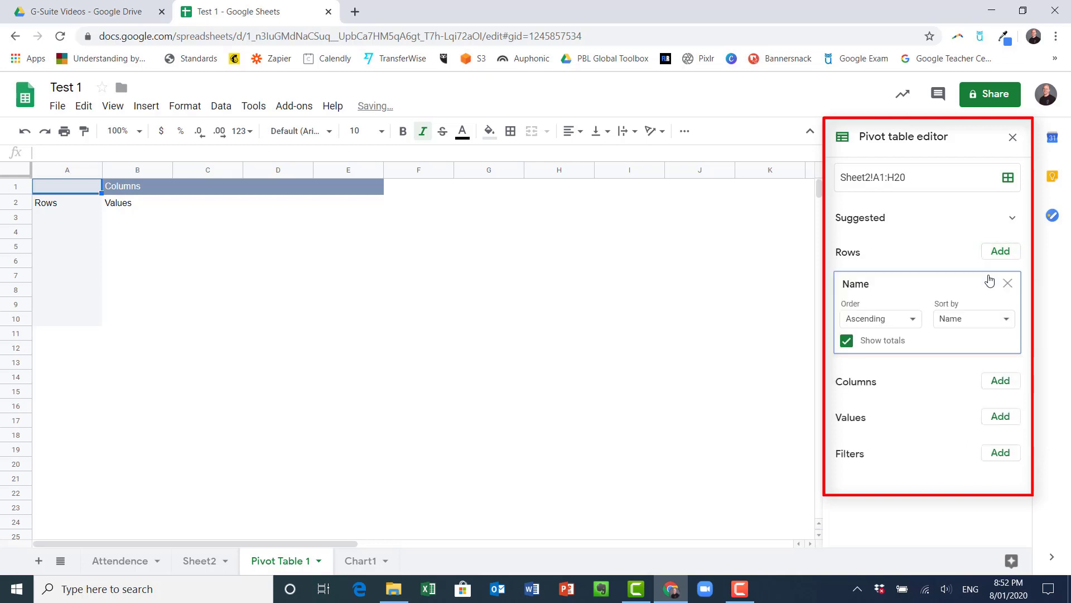
{"action": "left_click", "coordinate": [1002, 416]}
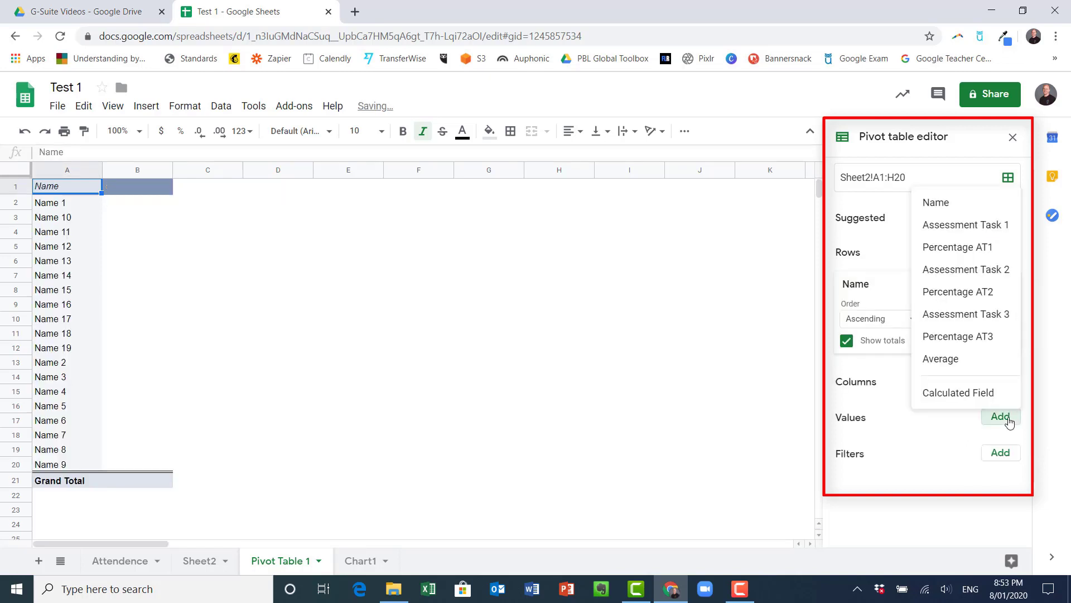
{"action": "left_click", "coordinate": [1011, 253]}
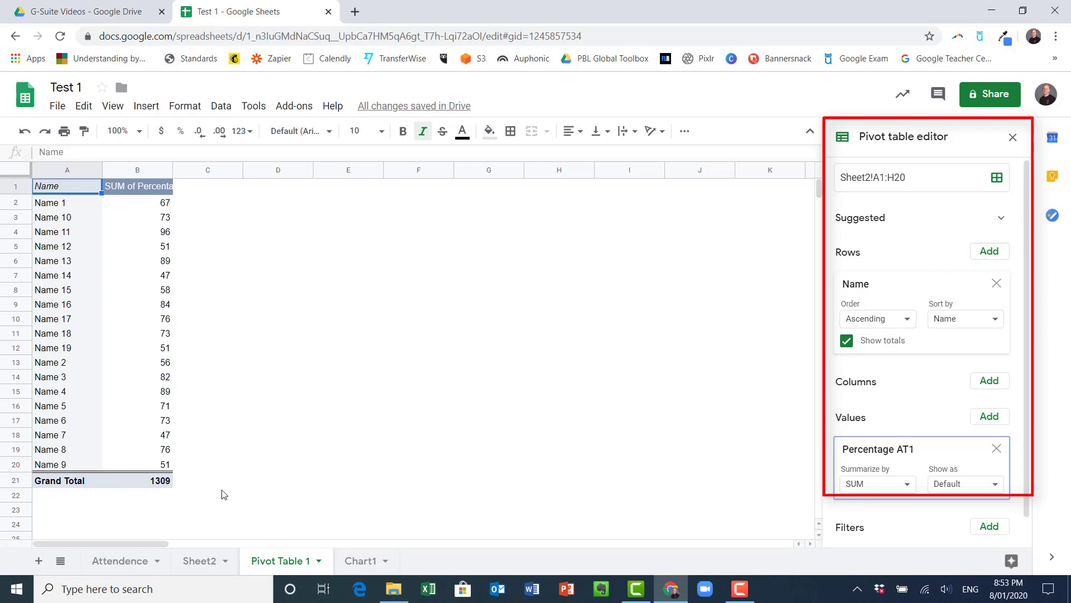
{"action": "left_click", "coordinate": [905, 485]}
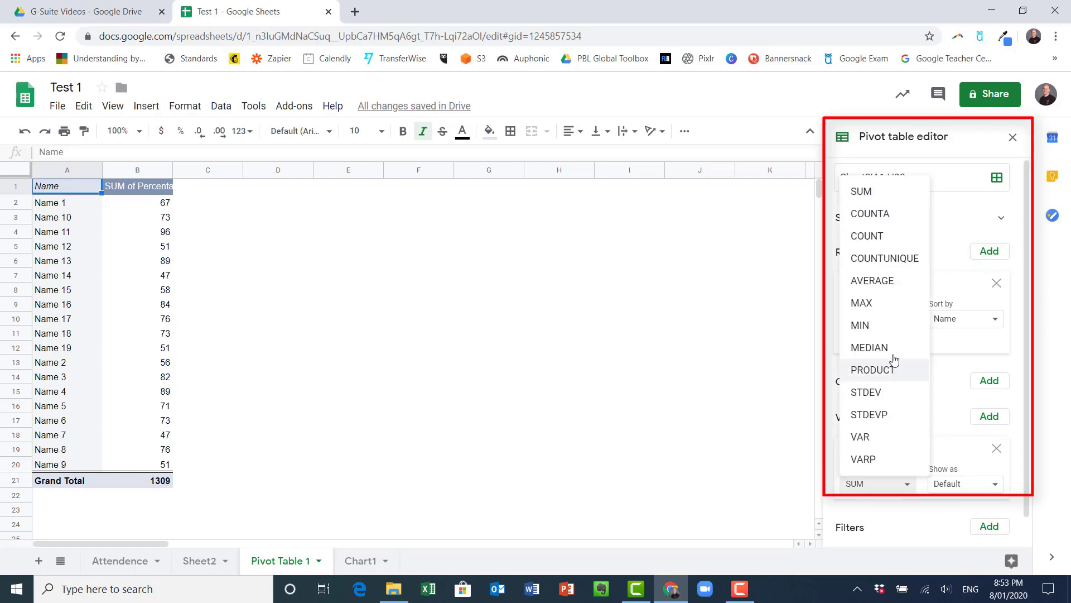
{"action": "left_click", "coordinate": [884, 285]}
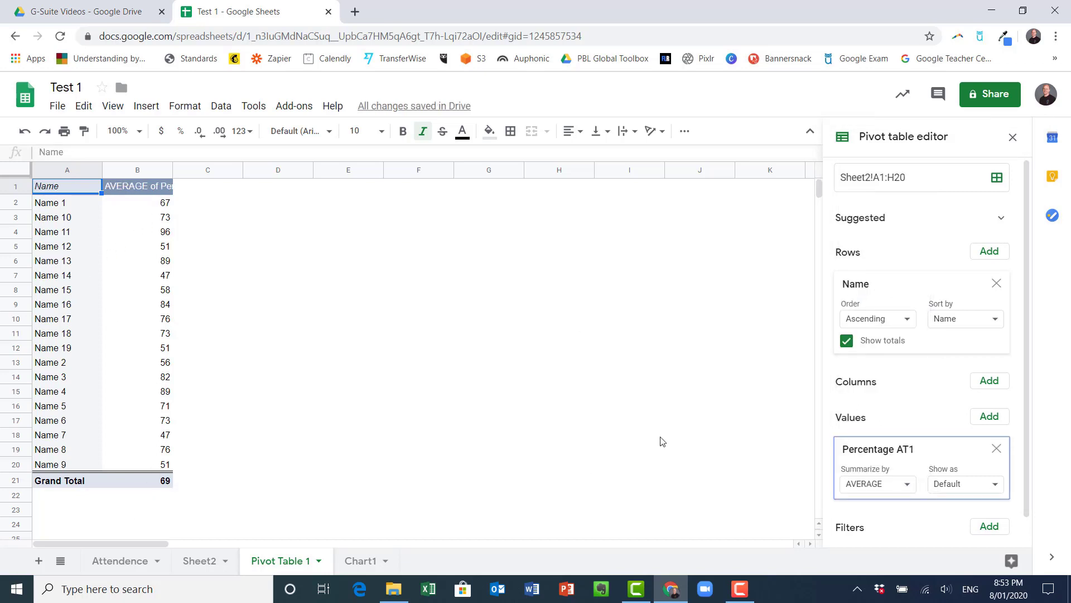
Add Percentage AT1 as a filter in the pivot table
{"action": "scroll", "coordinate": [911, 498], "scroll_direction": "down", "scroll_amount": 1}
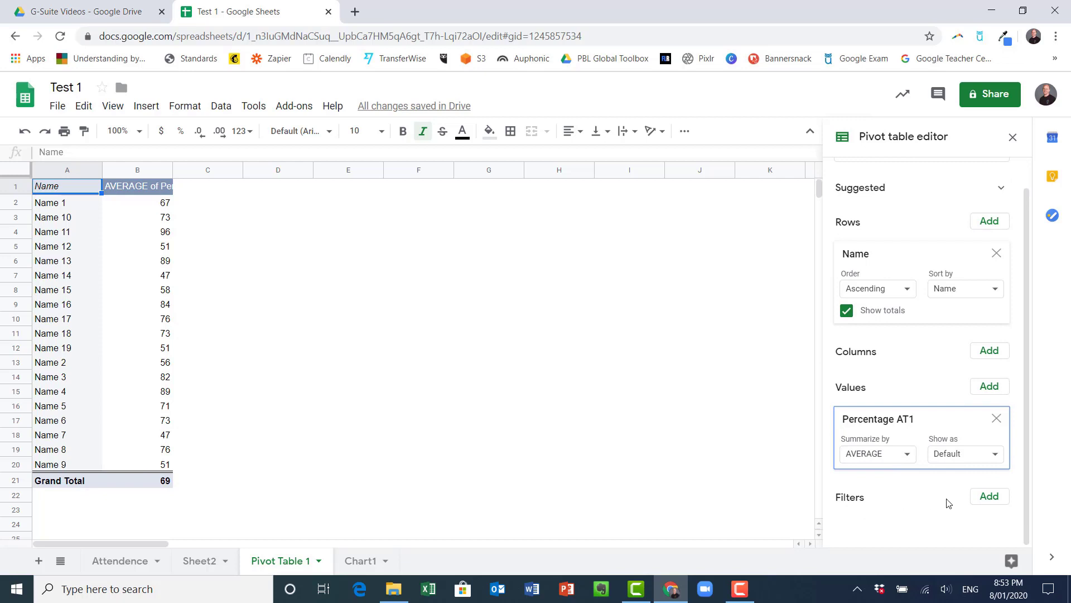
{"action": "left_click", "coordinate": [989, 498]}
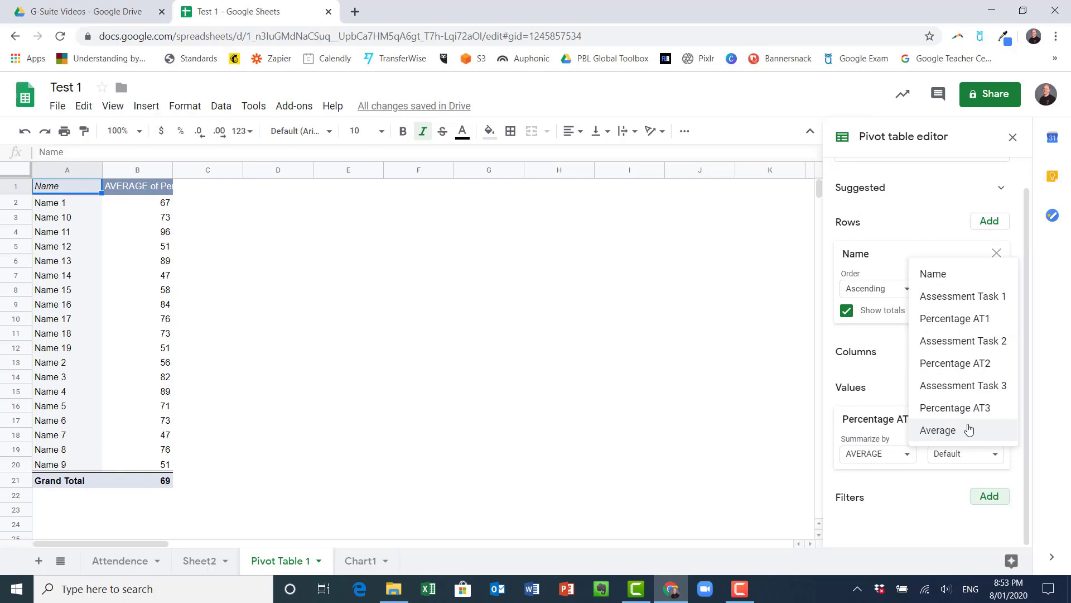
{"action": "left_click", "coordinate": [981, 319]}
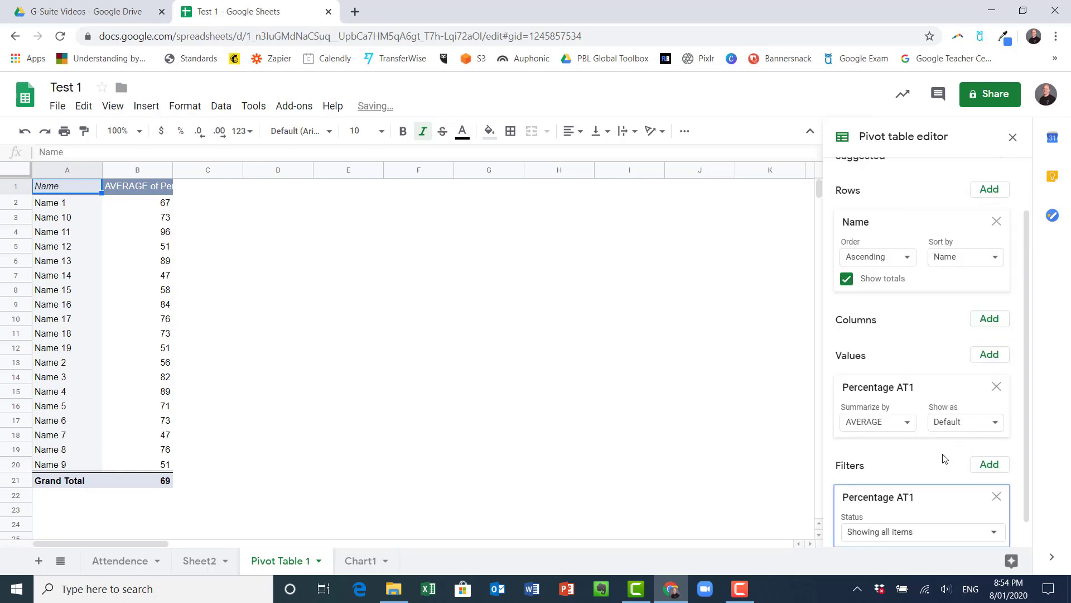
Filter the pivot table by Percentage AT1 values so that only 47, 51, 56 and 58 stay selected
{"action": "left_click", "coordinate": [986, 505]}
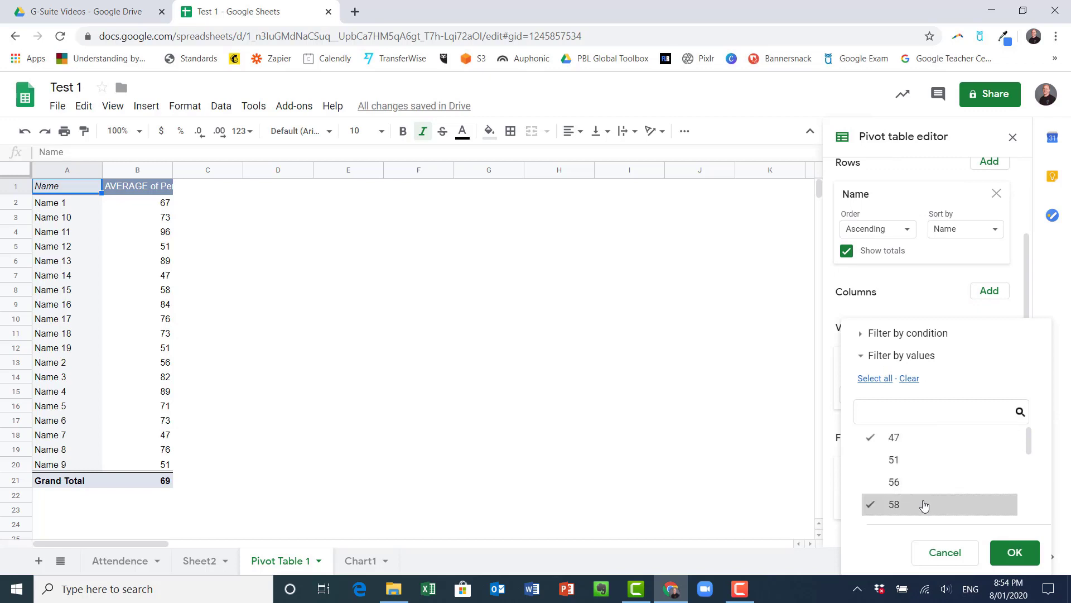
{"action": "scroll", "coordinate": [960, 505], "scroll_direction": "down", "scroll_amount": 3}
{"action": "left_click", "coordinate": [954, 486]}
{"action": "left_click", "coordinate": [955, 462]}
{"action": "left_click", "coordinate": [957, 441]}
{"action": "scroll", "coordinate": [970, 484], "scroll_direction": "up", "scroll_amount": 1}
{"action": "left_click", "coordinate": [968, 494]}
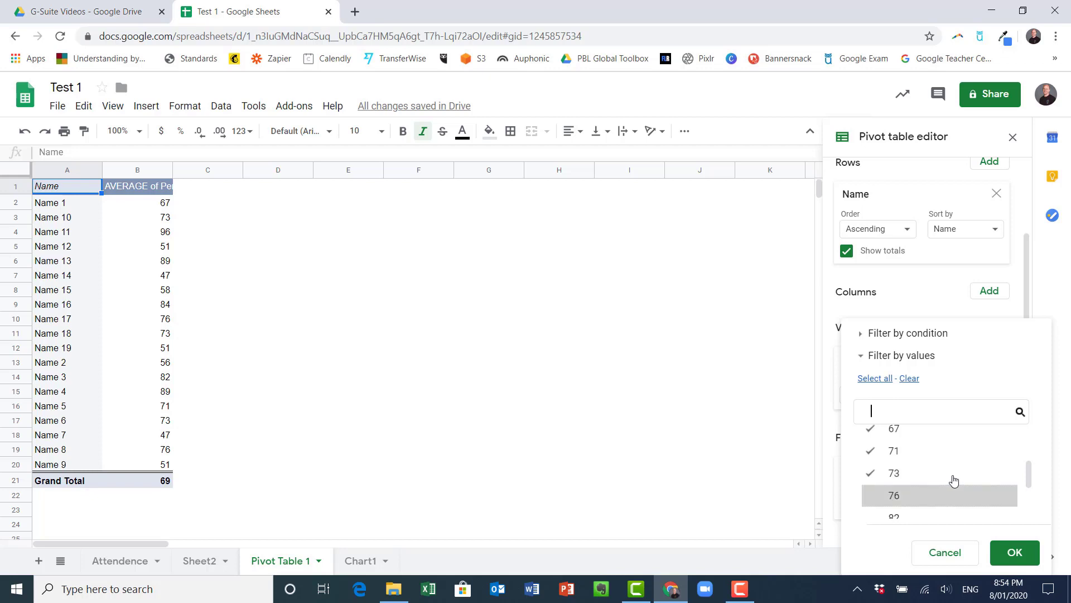
{"action": "left_click", "coordinate": [954, 476]}
{"action": "left_click", "coordinate": [950, 450]}
{"action": "left_click_drag", "start_coordinate": [1029, 471], "coordinate": [1033, 435]}
{"action": "left_click", "coordinate": [977, 509]}
{"action": "left_click", "coordinate": [924, 481]}
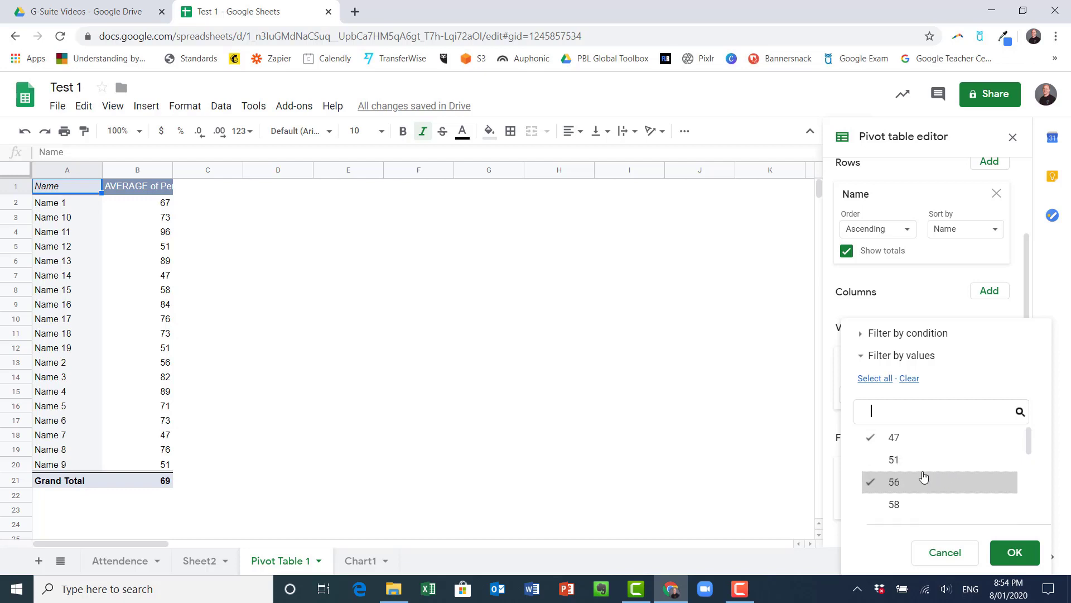
{"action": "left_click", "coordinate": [921, 464]}
{"action": "scroll", "coordinate": [909, 505], "scroll_direction": "down", "scroll_amount": 2}
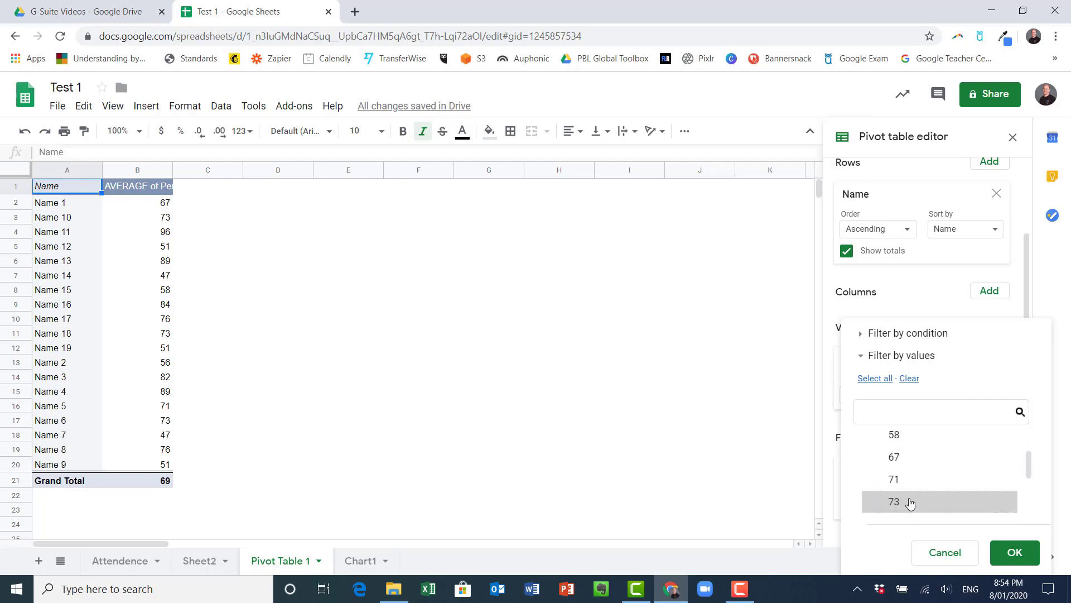
{"action": "left_click", "coordinate": [909, 435]}
{"action": "left_click", "coordinate": [1013, 553]}
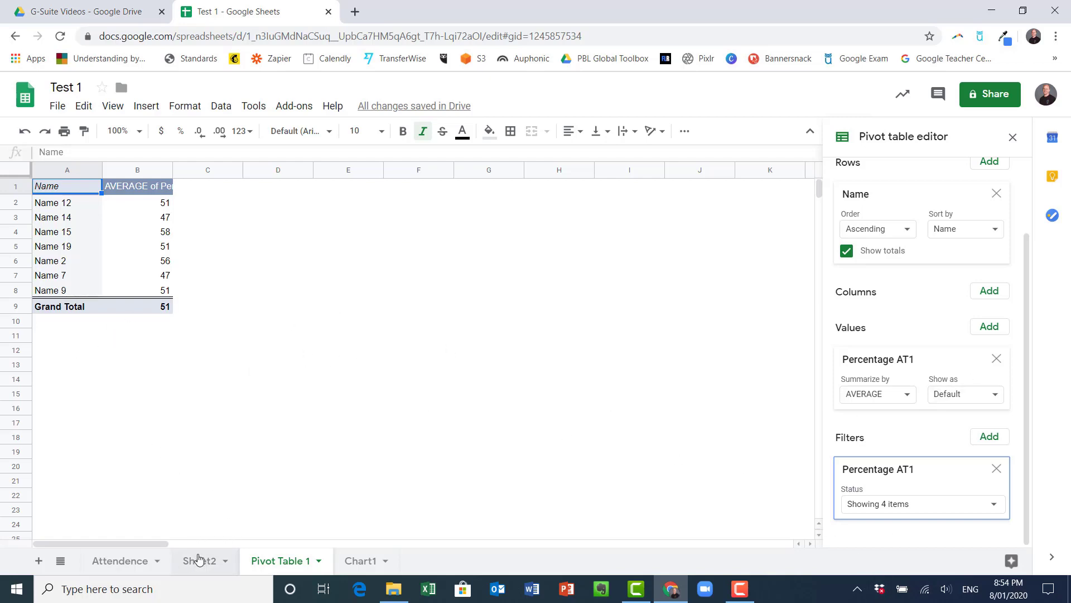
Compare the filtered pivot table with the source columns on Sheet2
{"action": "left_click", "coordinate": [198, 558]}
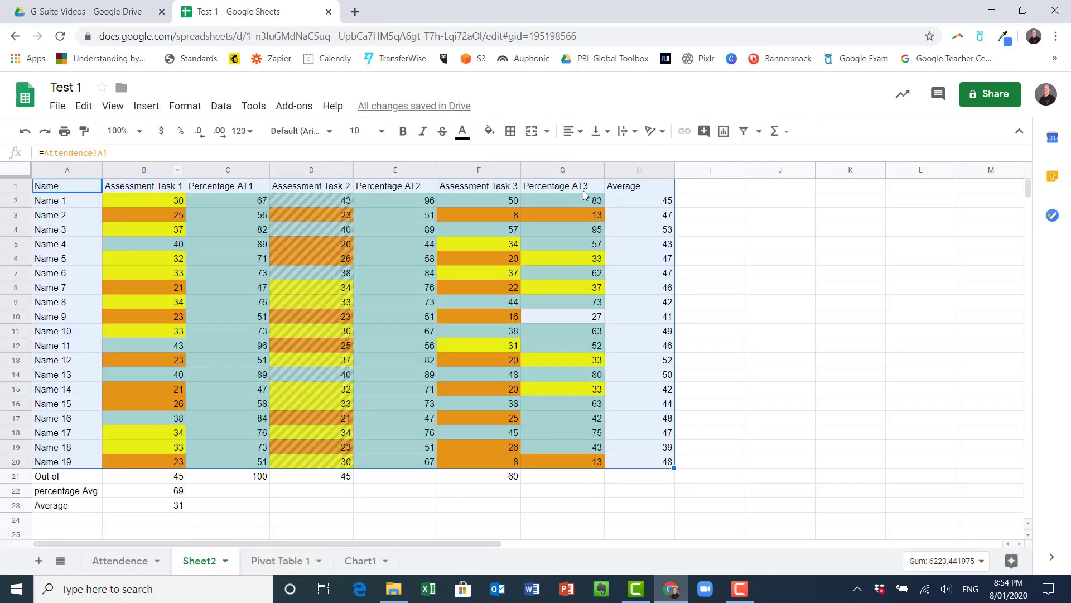
{"action": "left_click", "coordinate": [296, 560]}
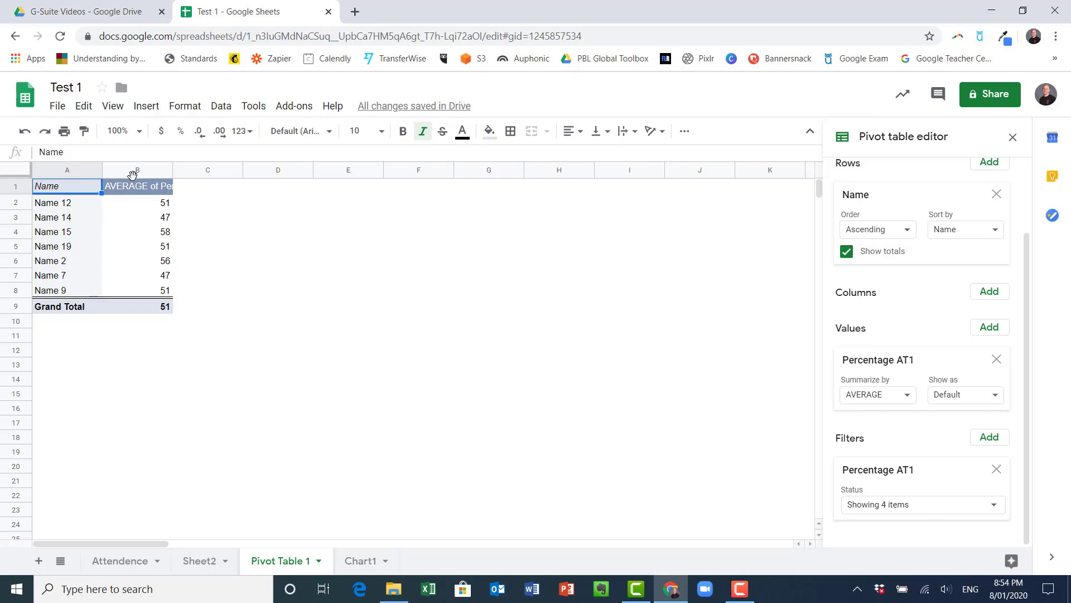
{"action": "left_click", "coordinate": [215, 560]}
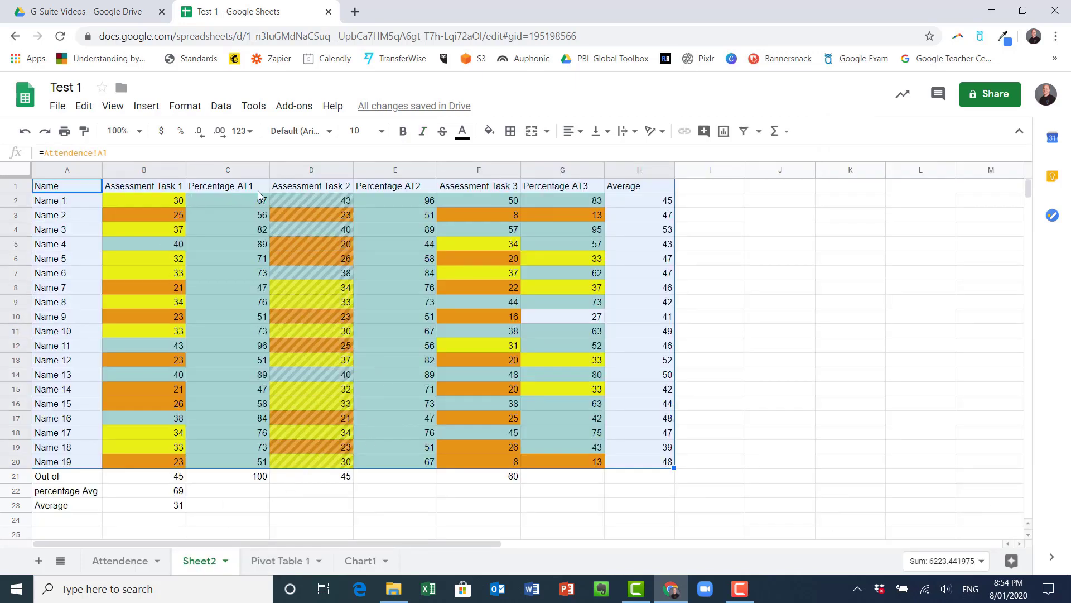
Sort range A2:I20 on Sheet2 by column H in A → Z order without a header row, accepting the edit to protected cells
{"action": "left_click", "coordinate": [654, 202]}
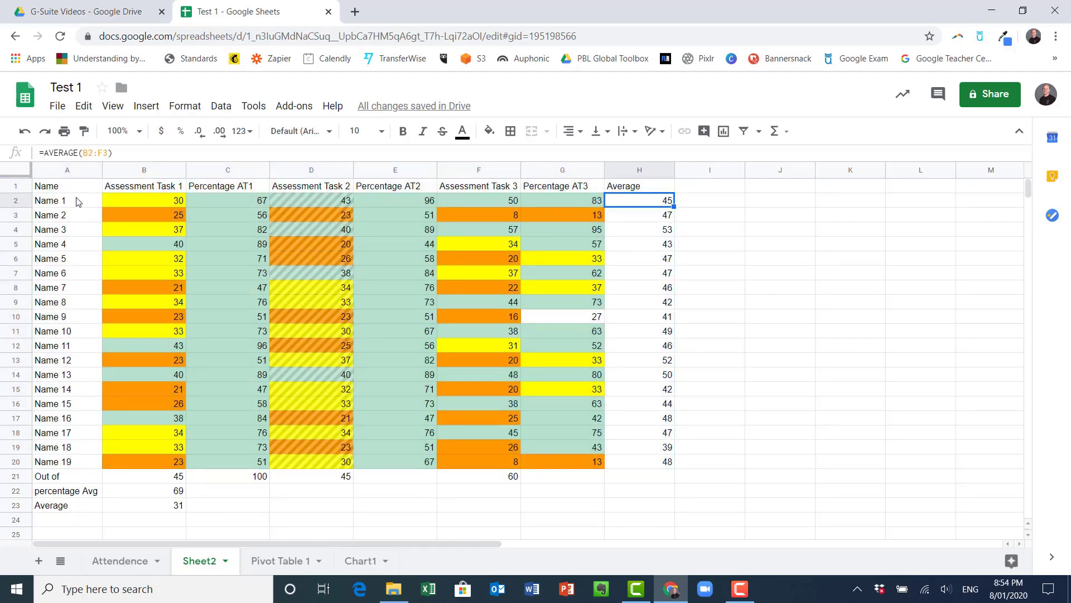
{"action": "left_click_drag", "start_coordinate": [78, 202], "coordinate": [678, 467]}
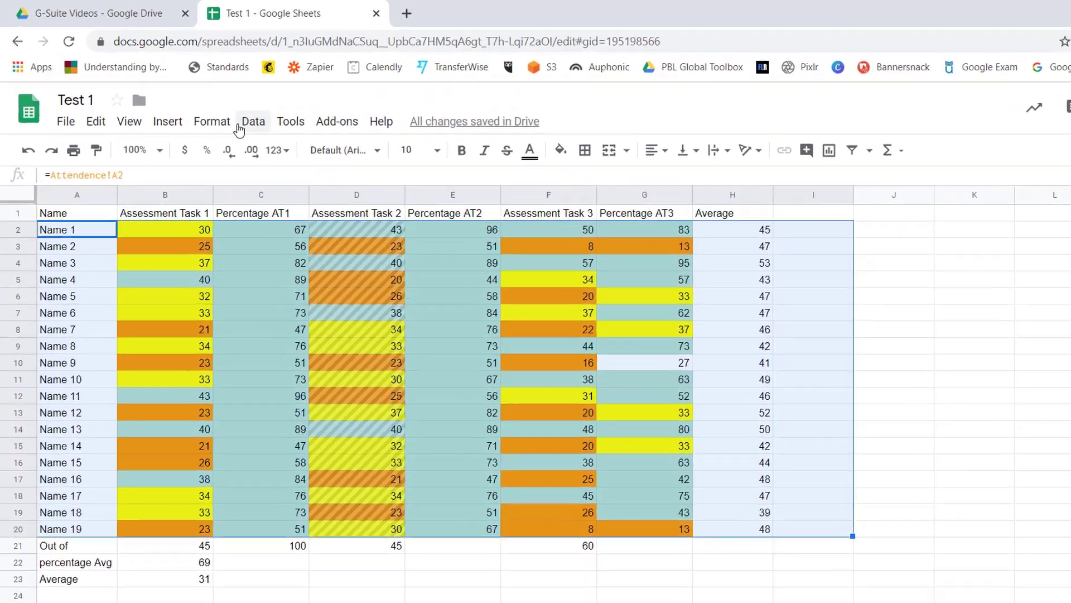
{"action": "left_click", "coordinate": [240, 126]}
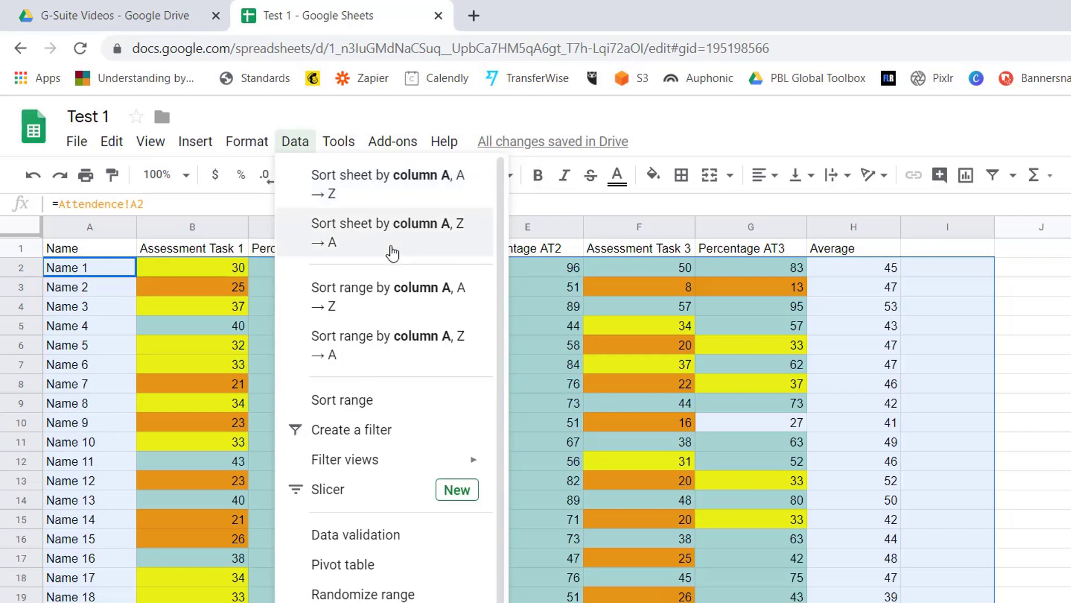
{"action": "left_click", "coordinate": [394, 399]}
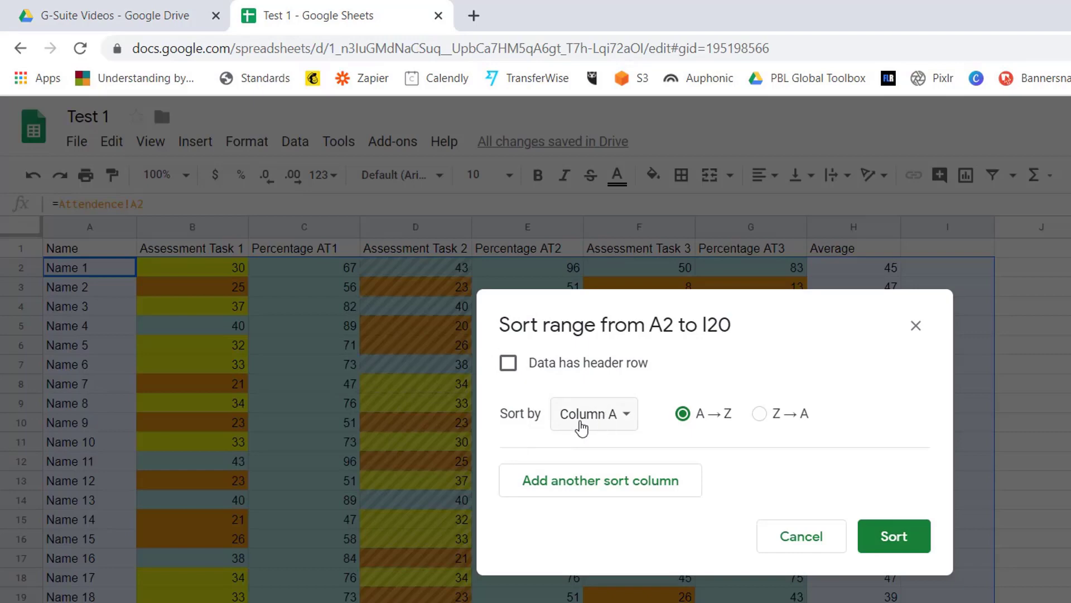
{"action": "left_click", "coordinate": [509, 364]}
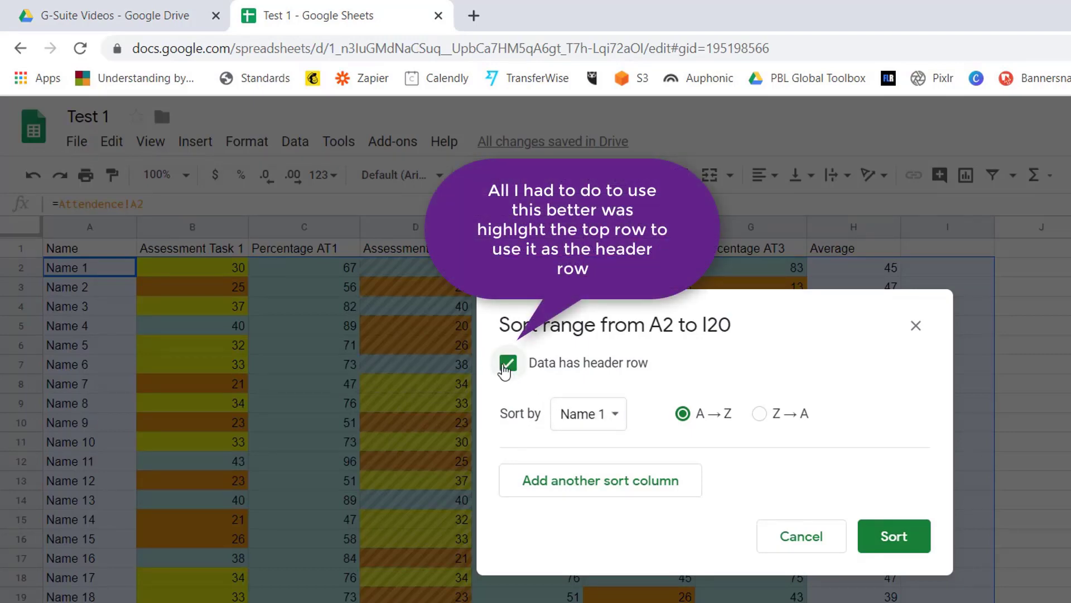
{"action": "left_click", "coordinate": [506, 365]}
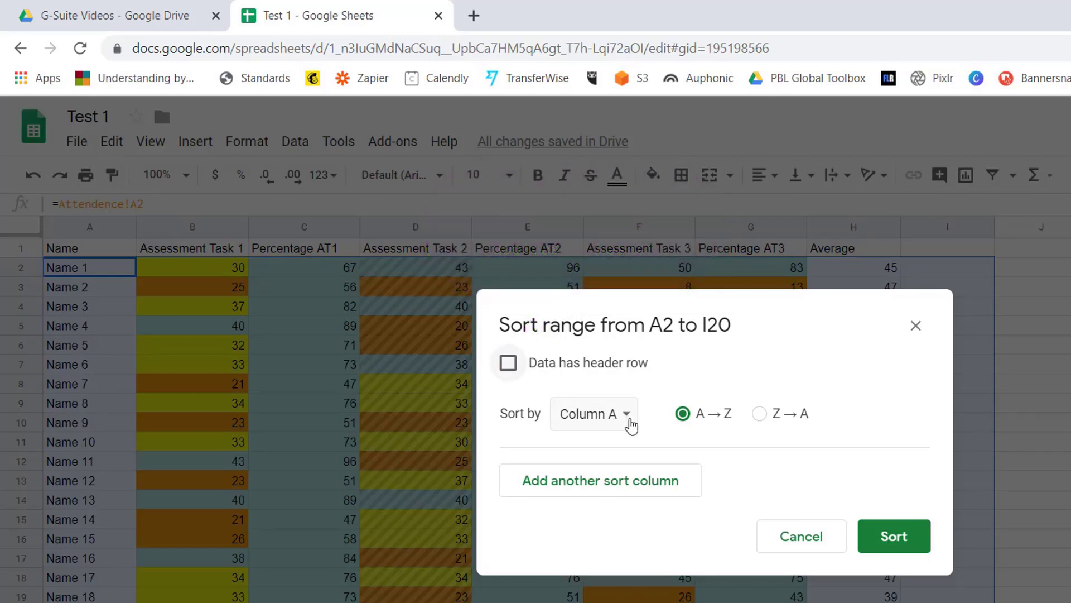
{"action": "left_click", "coordinate": [630, 423]}
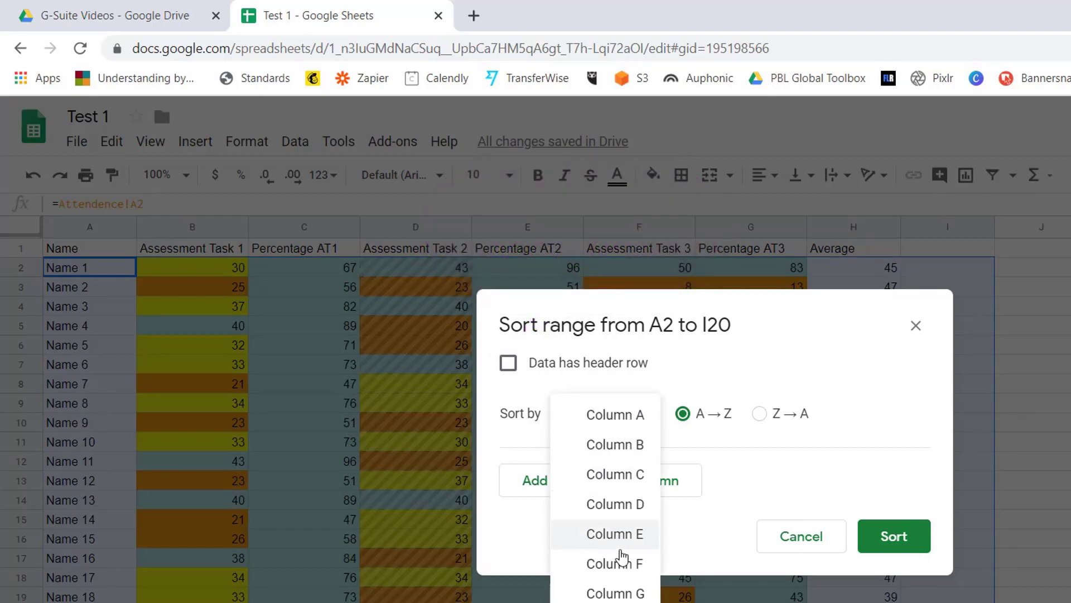
{"action": "scroll", "coordinate": [605, 558], "scroll_direction": "down", "scroll_amount": 1}
{"action": "left_click", "coordinate": [614, 596]}
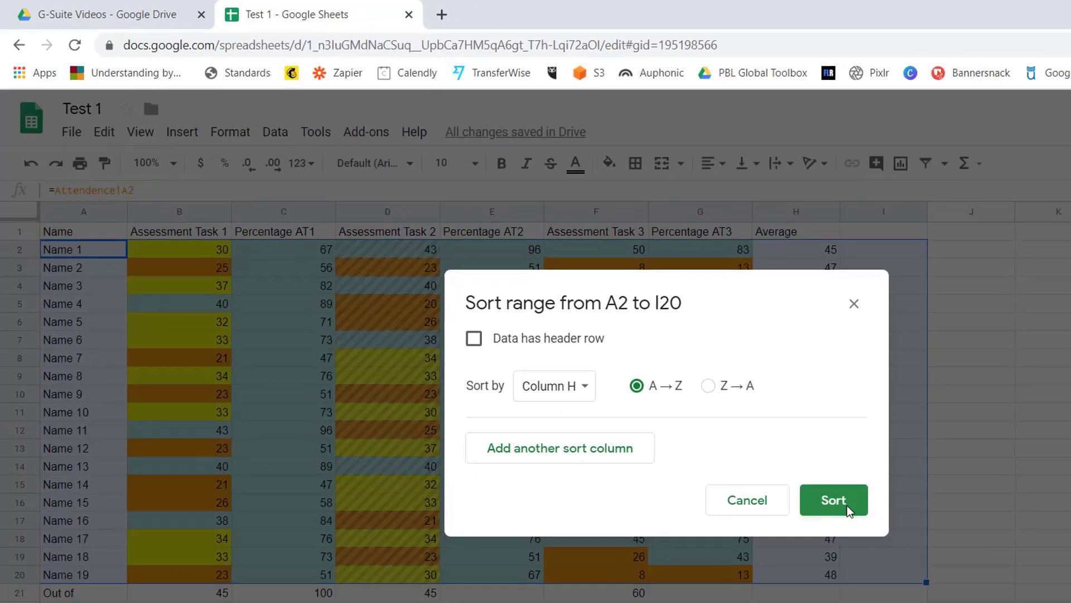
{"action": "left_click", "coordinate": [895, 537]}
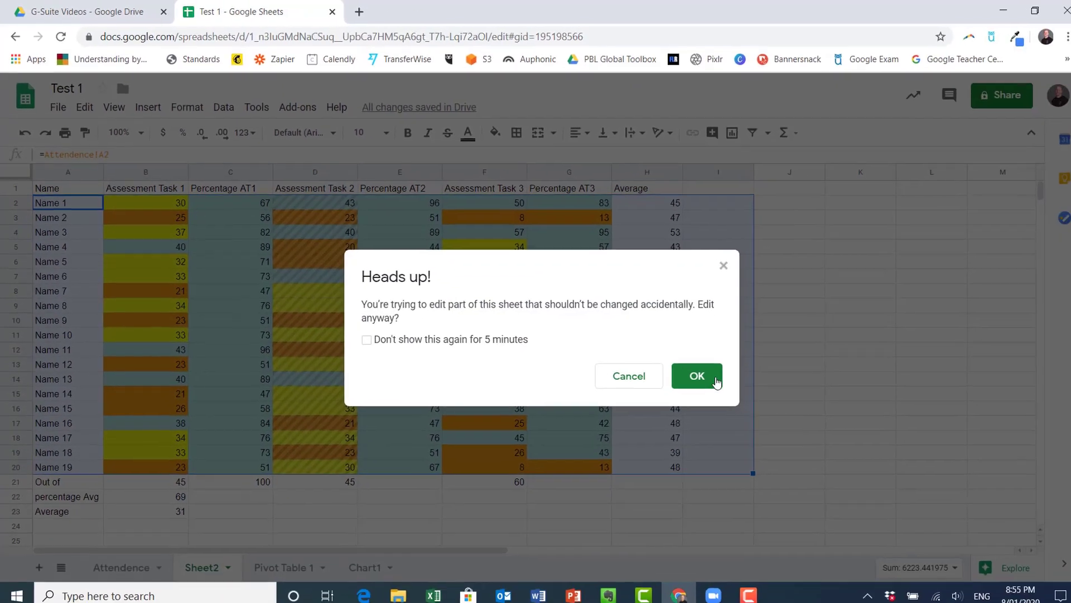
{"action": "left_click", "coordinate": [700, 378]}
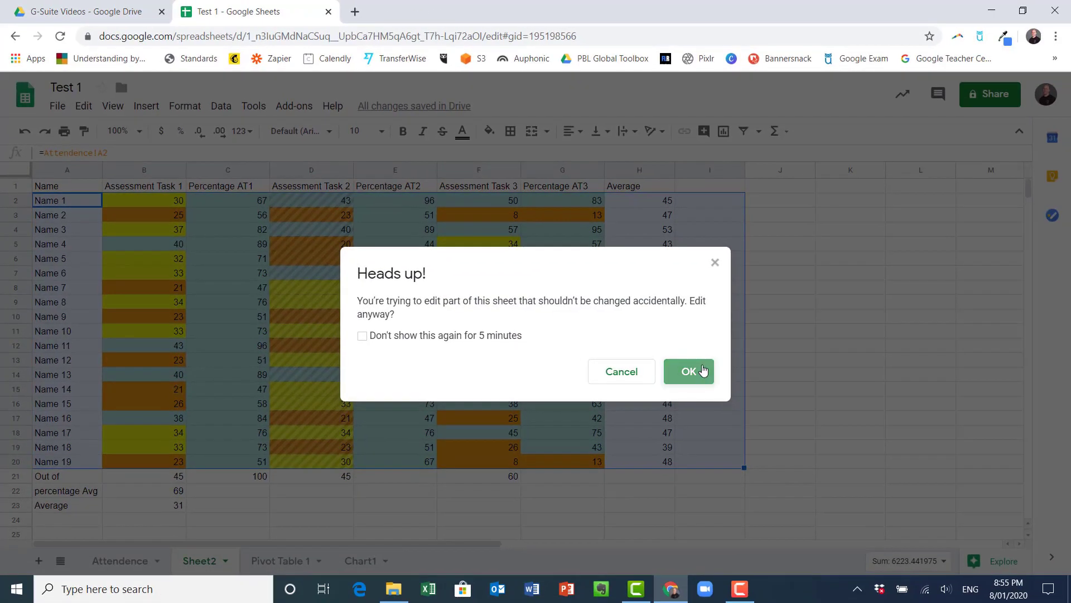
Try the Date number format on the first student's average in H2, and undo it
{"action": "left_click", "coordinate": [668, 203]}
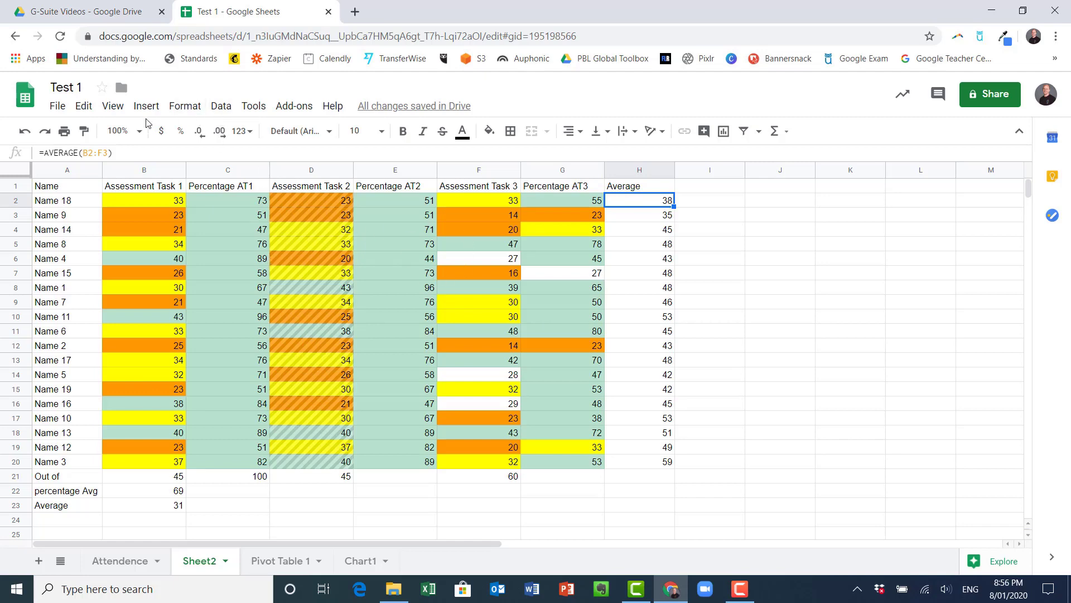
{"action": "left_click", "coordinate": [186, 111]}
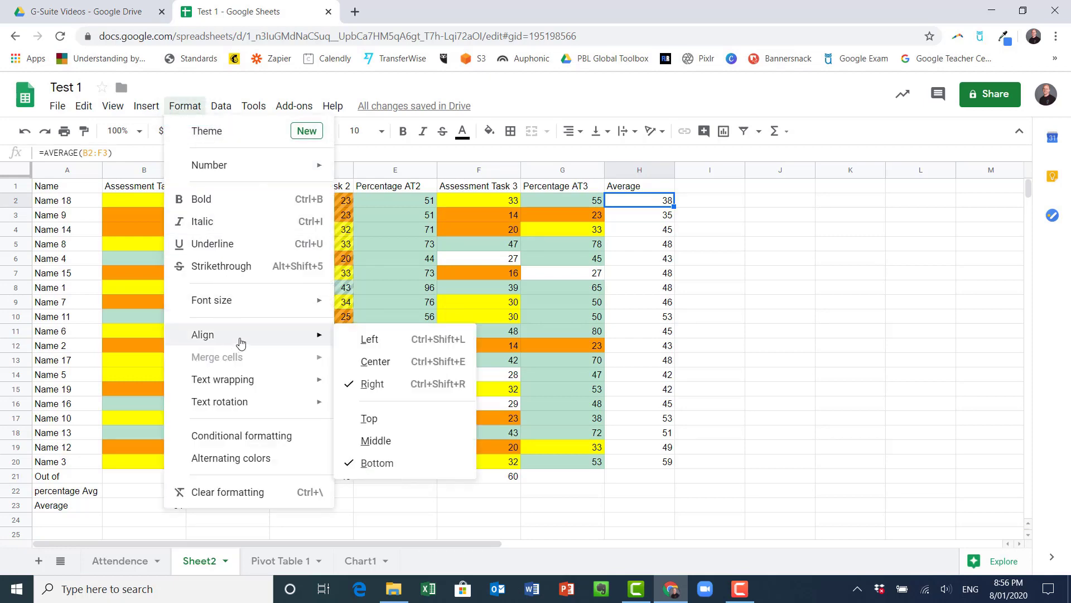
{"action": "mouse_move", "coordinate": [241, 169]}
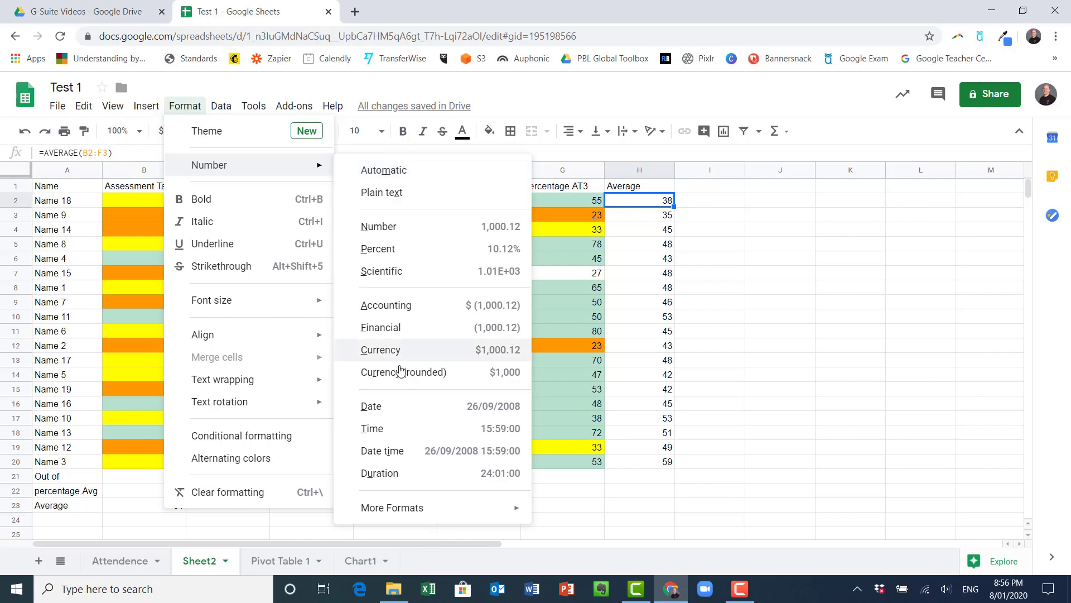
{"action": "left_click", "coordinate": [397, 411]}
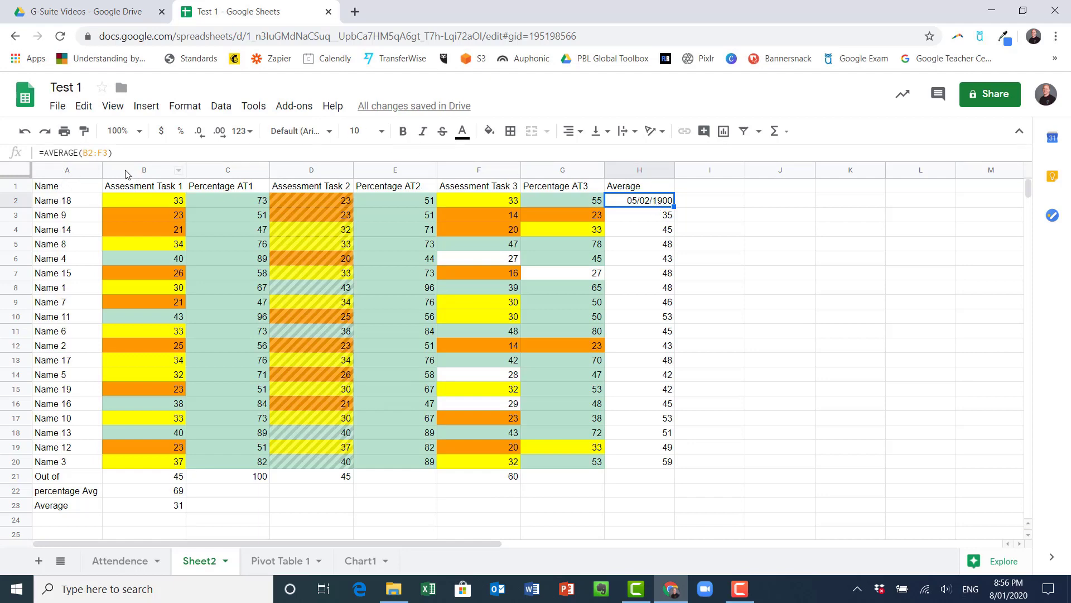
{"action": "left_click", "coordinate": [31, 137]}
{"action": "left_click", "coordinate": [249, 133]}
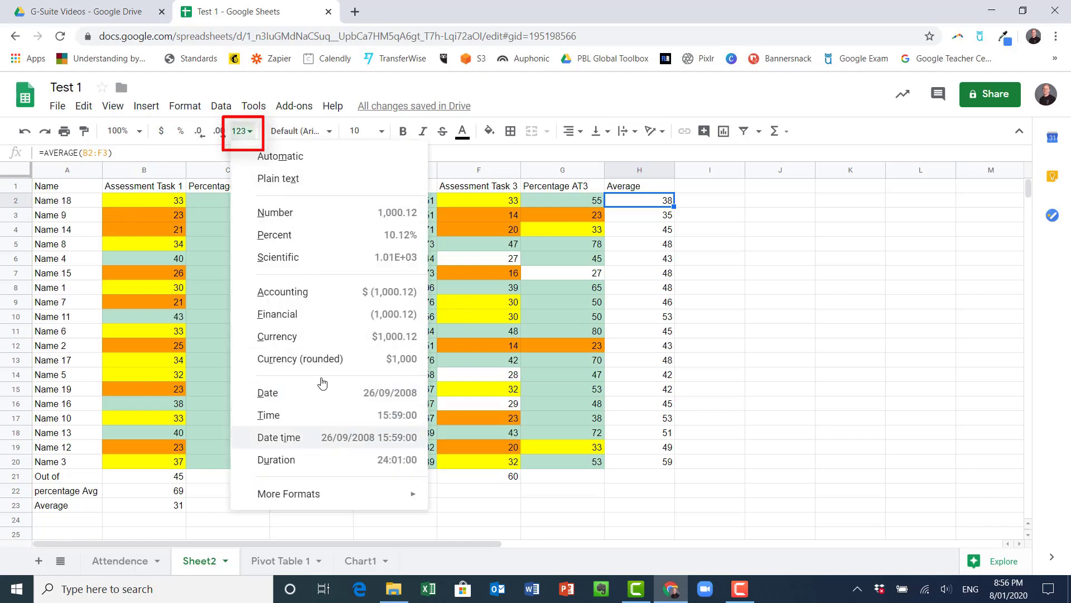
{"action": "left_click", "coordinate": [223, 108]}
{"action": "left_click", "coordinate": [223, 108]}
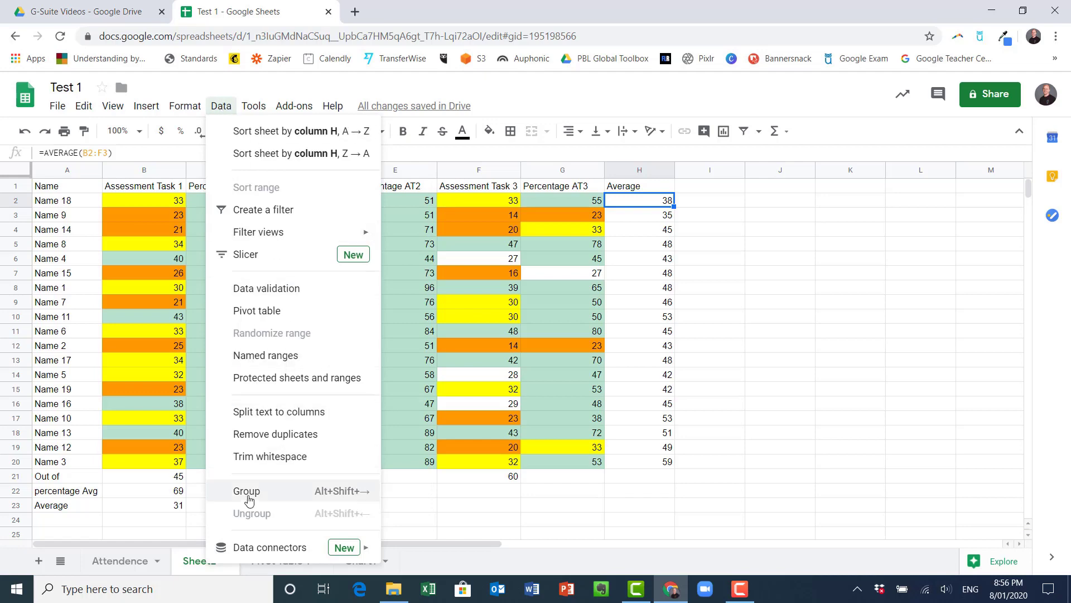
{"action": "left_click", "coordinate": [274, 456]}
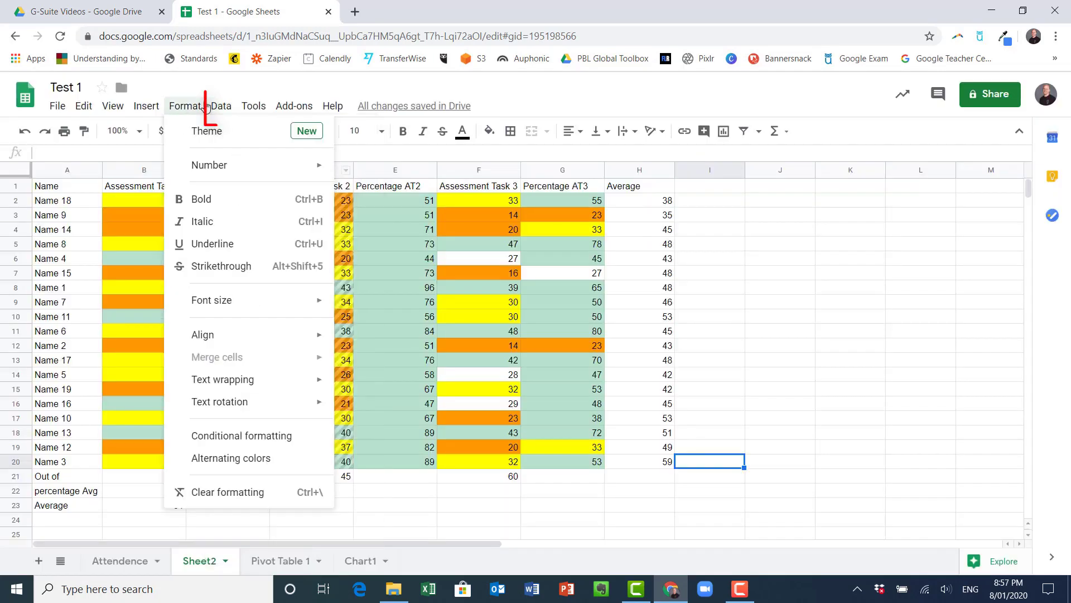
{"action": "mouse_move", "coordinate": [221, 104]}
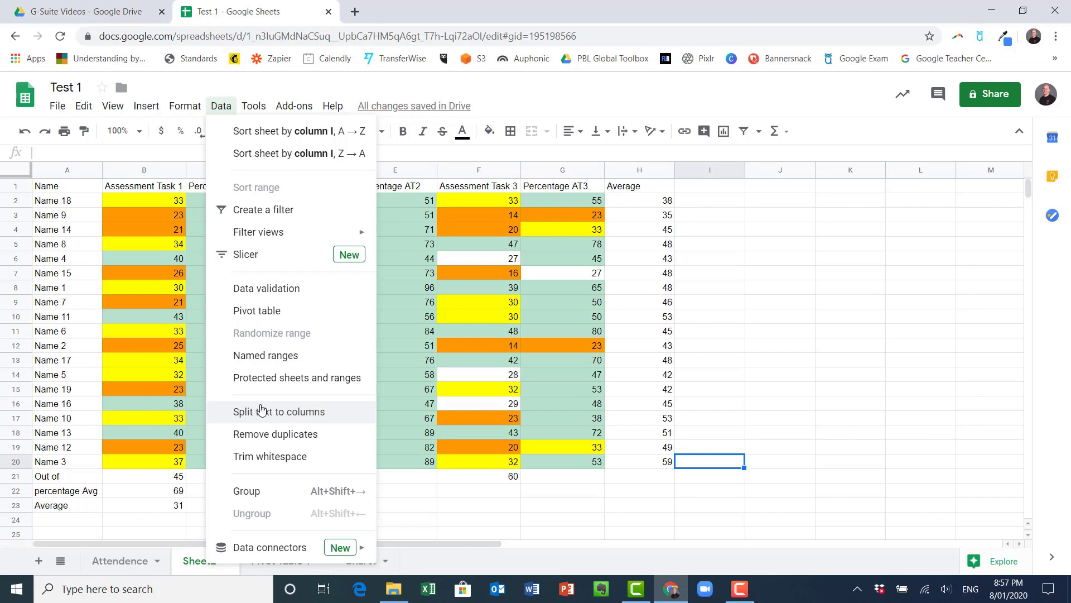
Split the text of name column A into columns using Space as the separator
{"action": "left_click", "coordinate": [81, 230]}
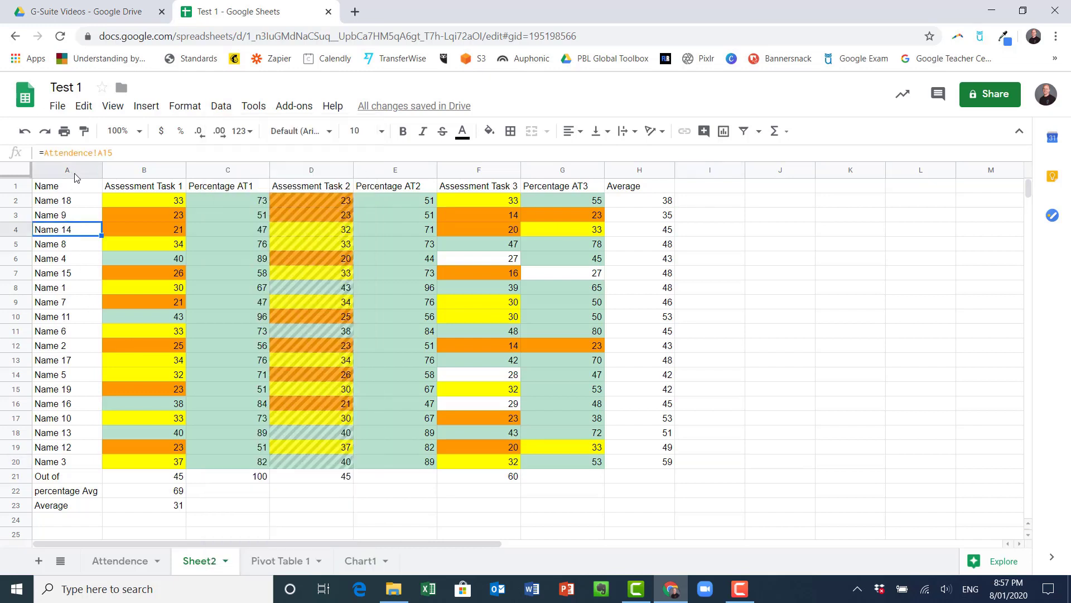
{"action": "left_click", "coordinate": [70, 170]}
{"action": "right_click", "coordinate": [70, 245]}
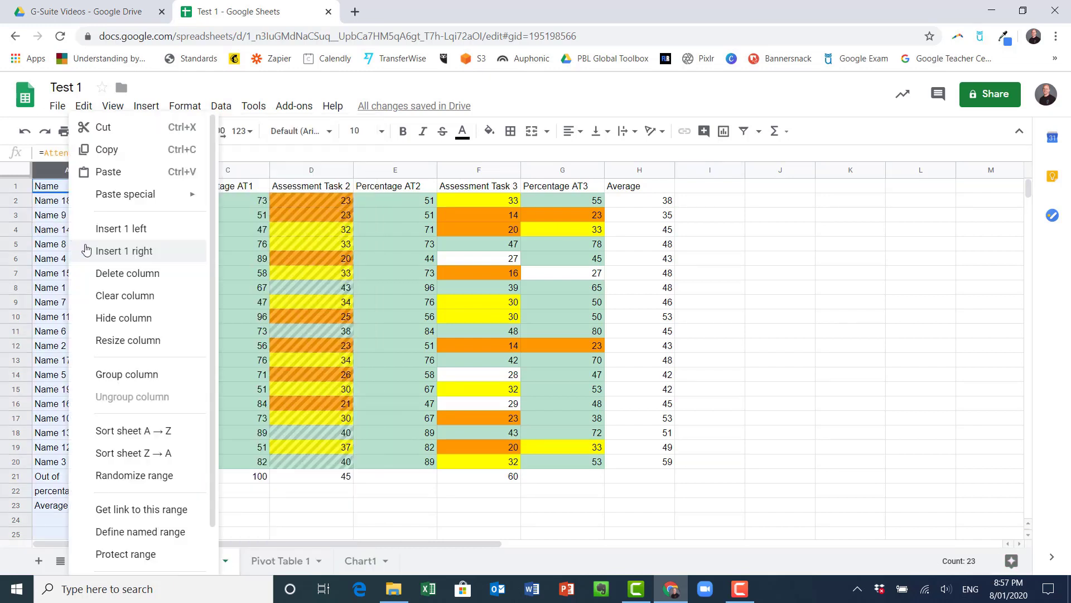
{"action": "left_click", "coordinate": [234, 91]}
{"action": "left_click", "coordinate": [221, 106]}
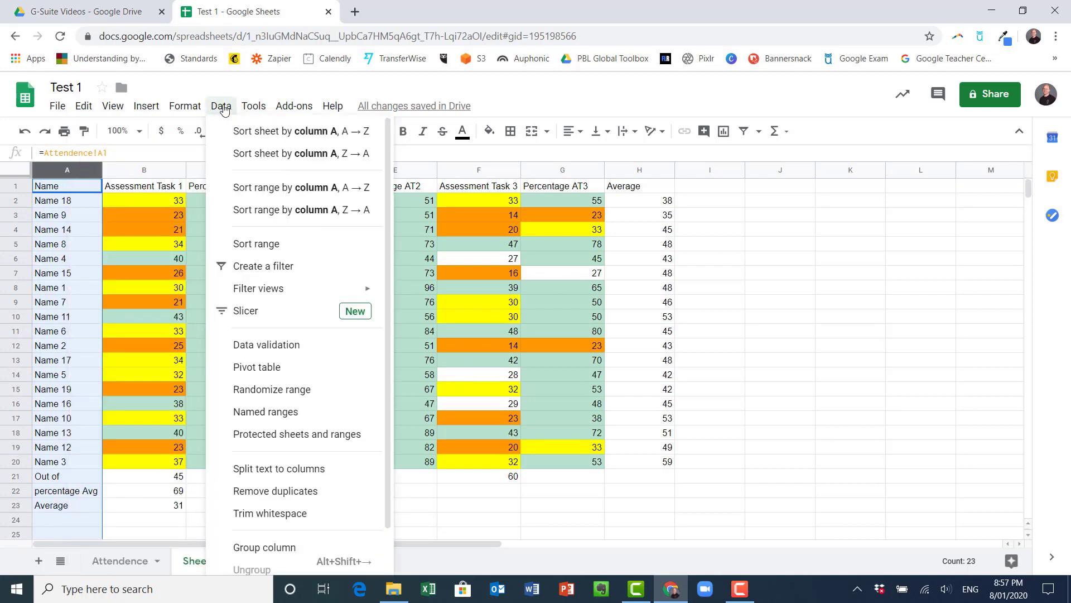
{"action": "left_click", "coordinate": [285, 469]}
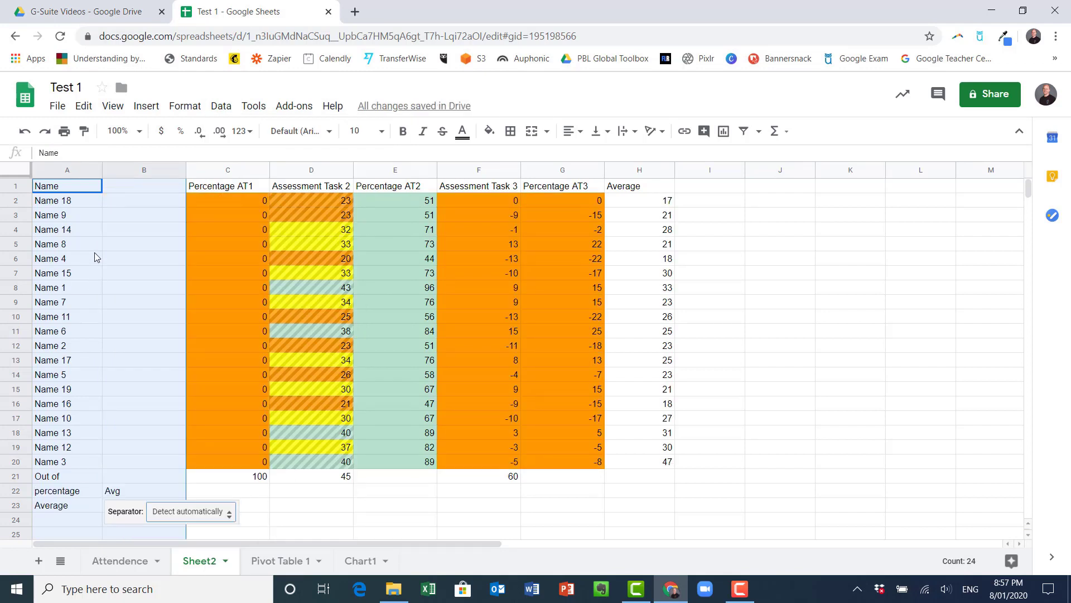
{"action": "left_click", "coordinate": [224, 511]}
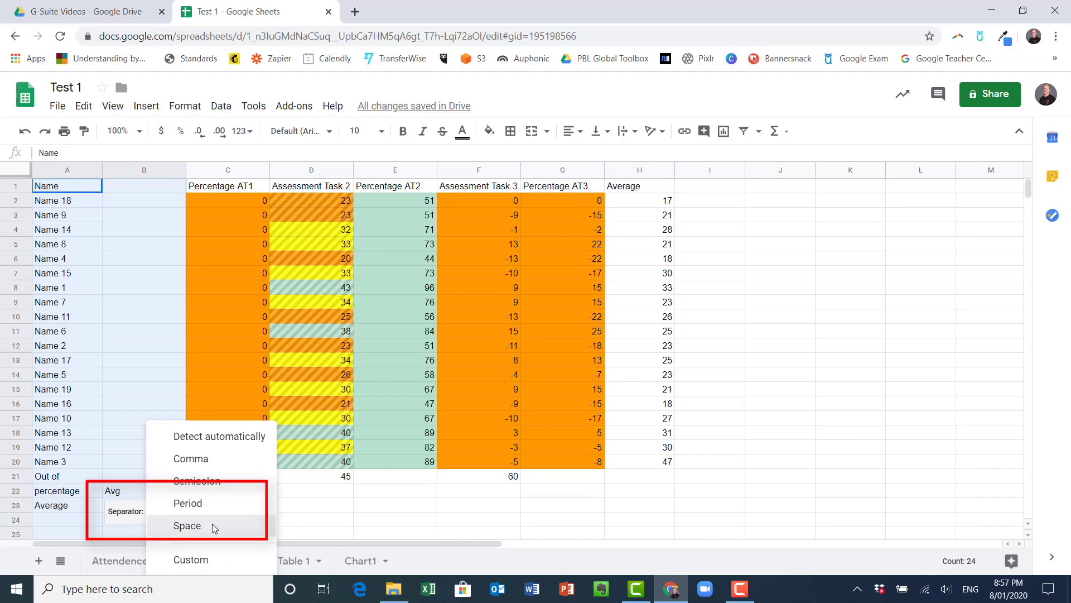
{"action": "left_click", "coordinate": [212, 526]}
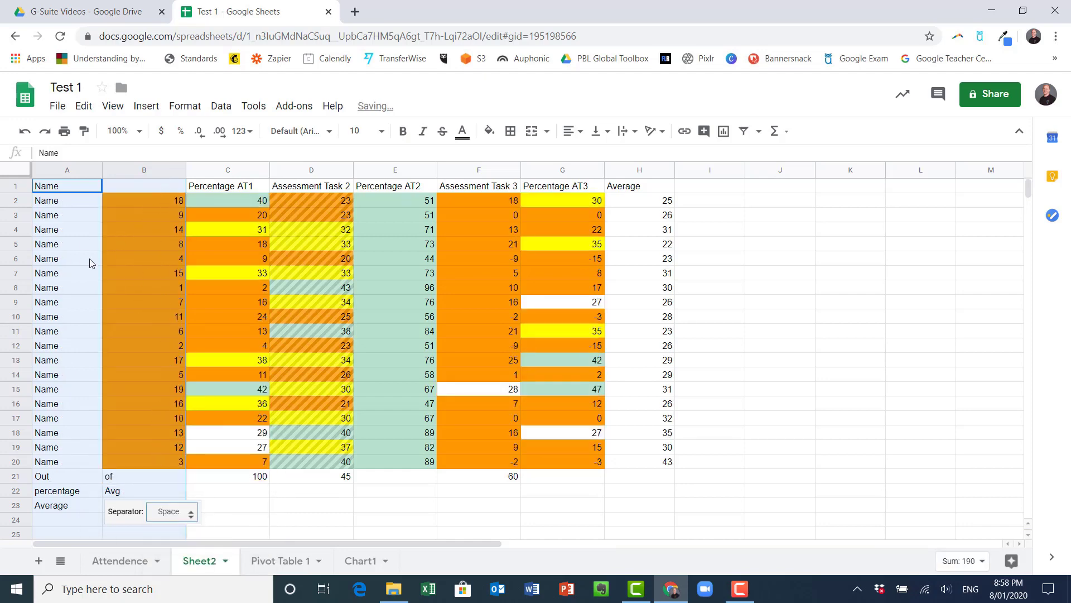
Switch the split separator to Custom without entering one, and undo the whole text split
{"action": "left_click", "coordinate": [173, 513]}
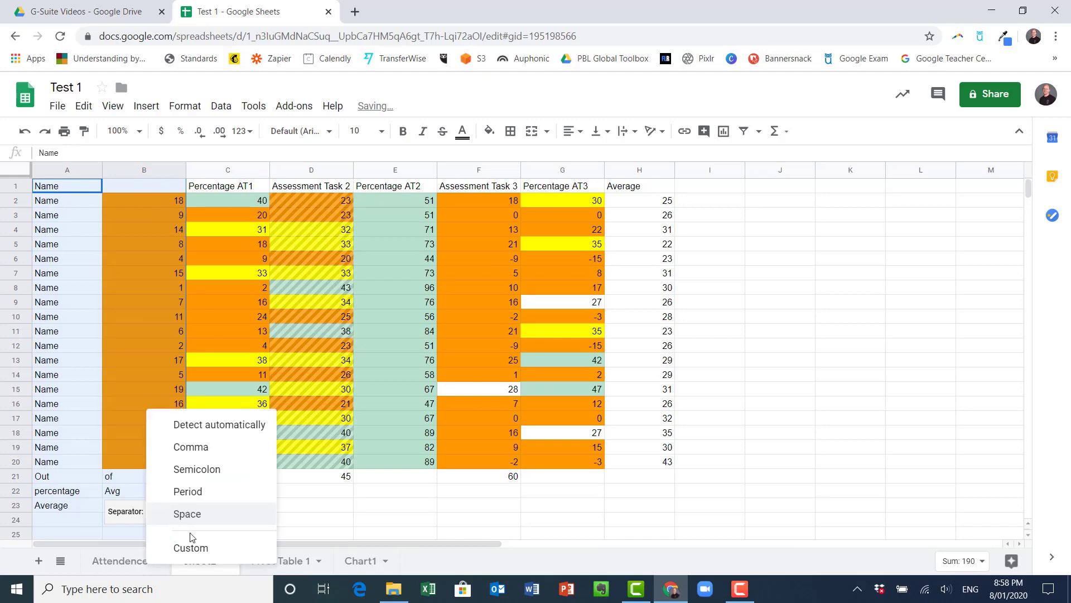
{"action": "left_click", "coordinate": [193, 547]}
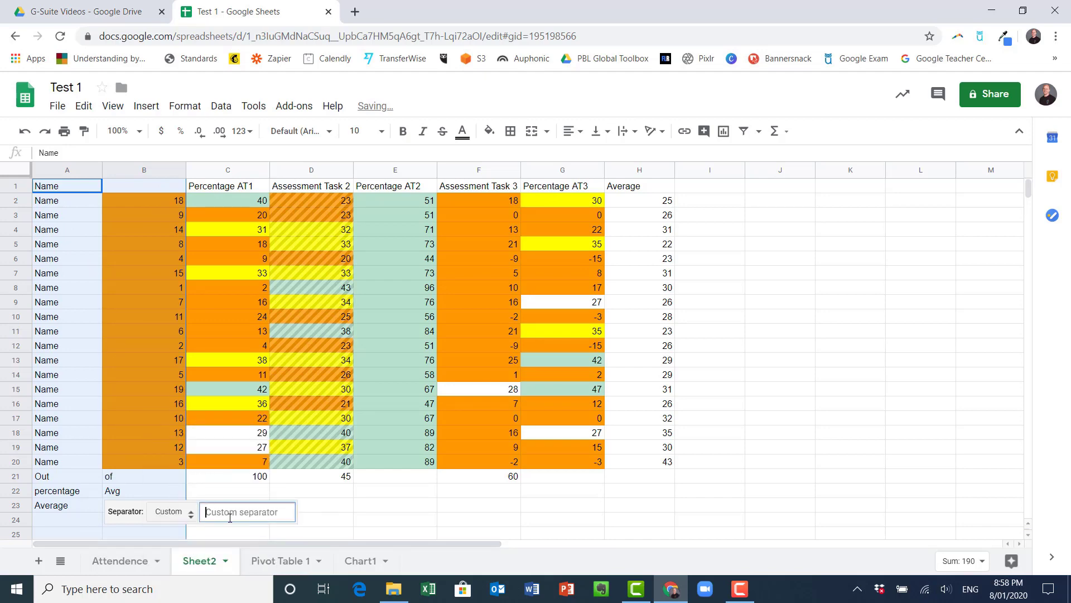
{"action": "left_click", "coordinate": [290, 508]}
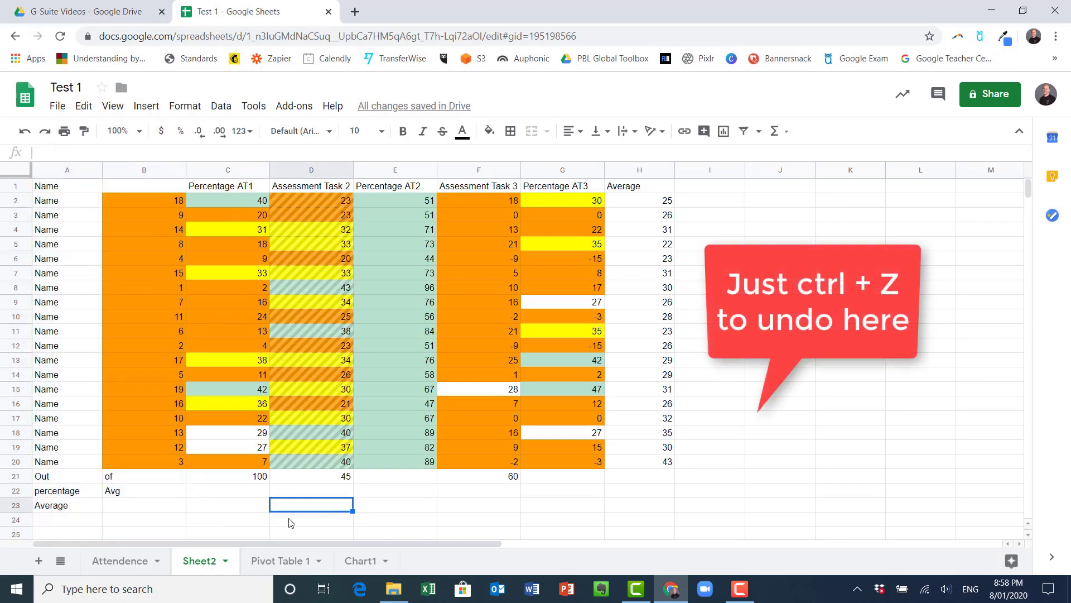
{"action": "key", "text": "ctrl+z"}
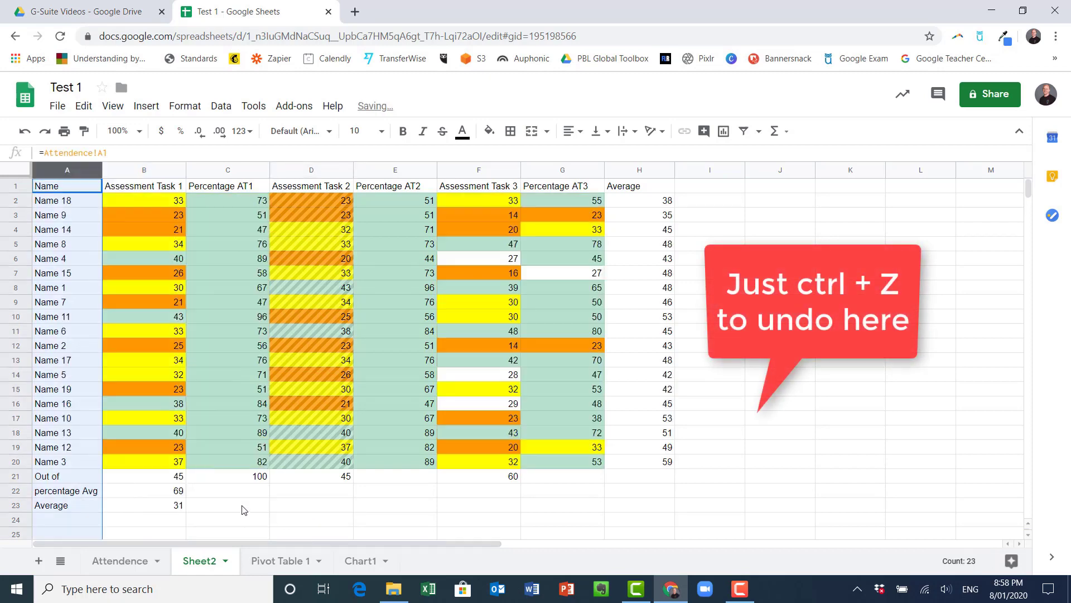
{"action": "left_click", "coordinate": [681, 245]}
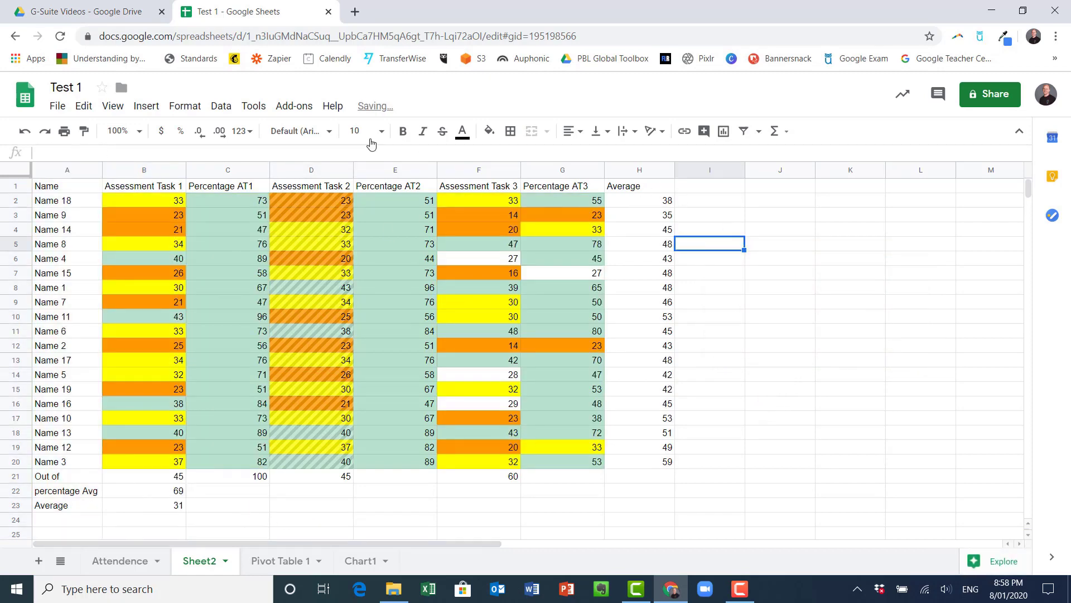
{"action": "left_click", "coordinate": [185, 105]}
{"action": "mouse_move", "coordinate": [221, 109]}
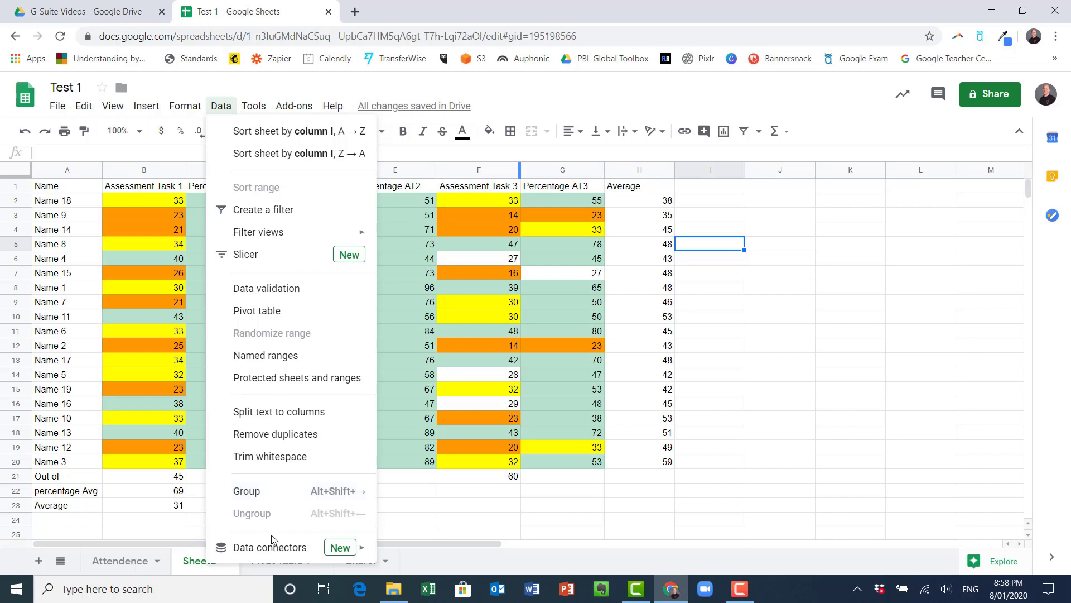
Start recording a new macro on Sheet2 with absolute references
{"action": "mouse_move", "coordinate": [254, 109]}
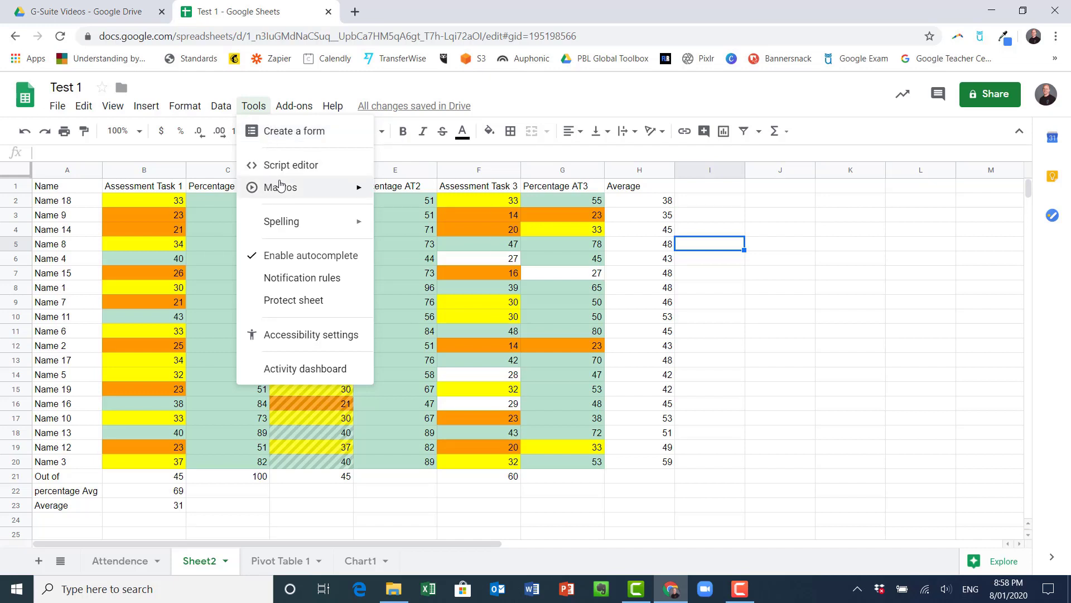
{"action": "mouse_move", "coordinate": [291, 189]}
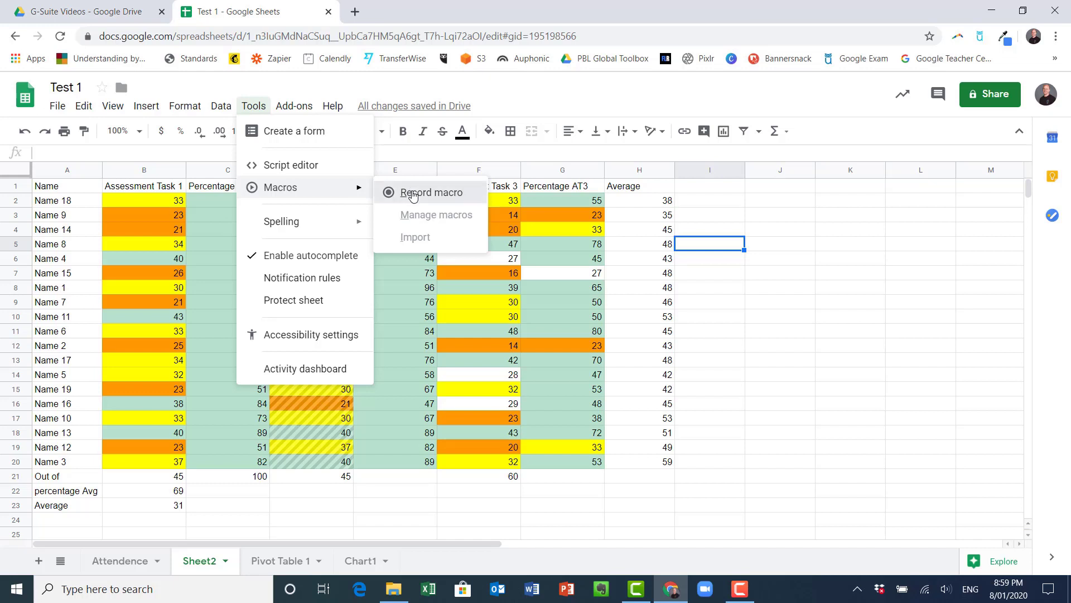
{"action": "left_click", "coordinate": [411, 193]}
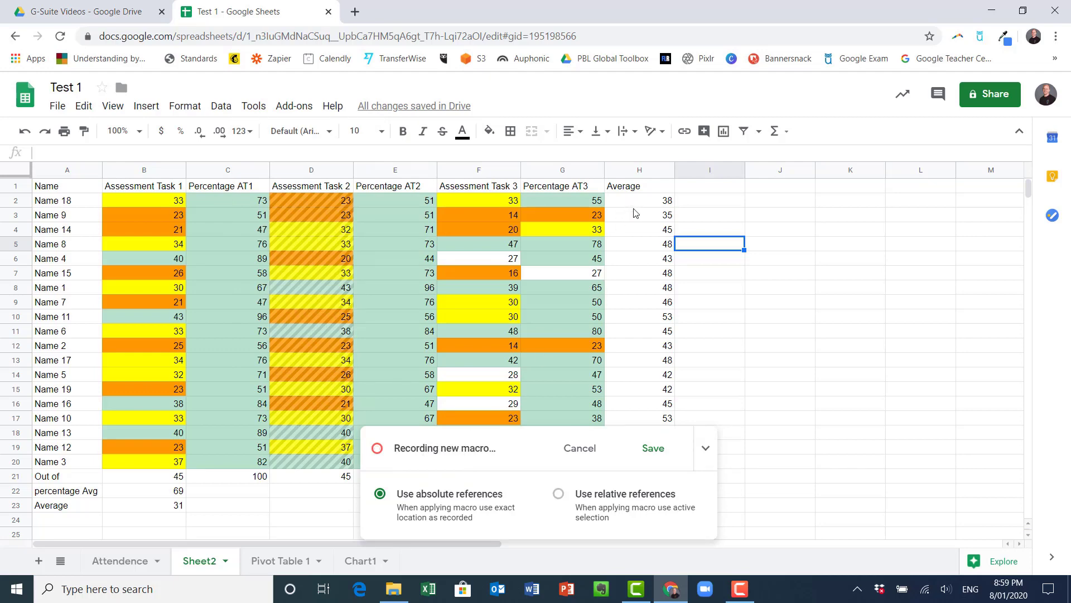
Add a conditional format rule to the averages in H2:H22 that fills values less than 50 with light red
{"action": "left_click_drag", "start_coordinate": [636, 201], "coordinate": [641, 491]}
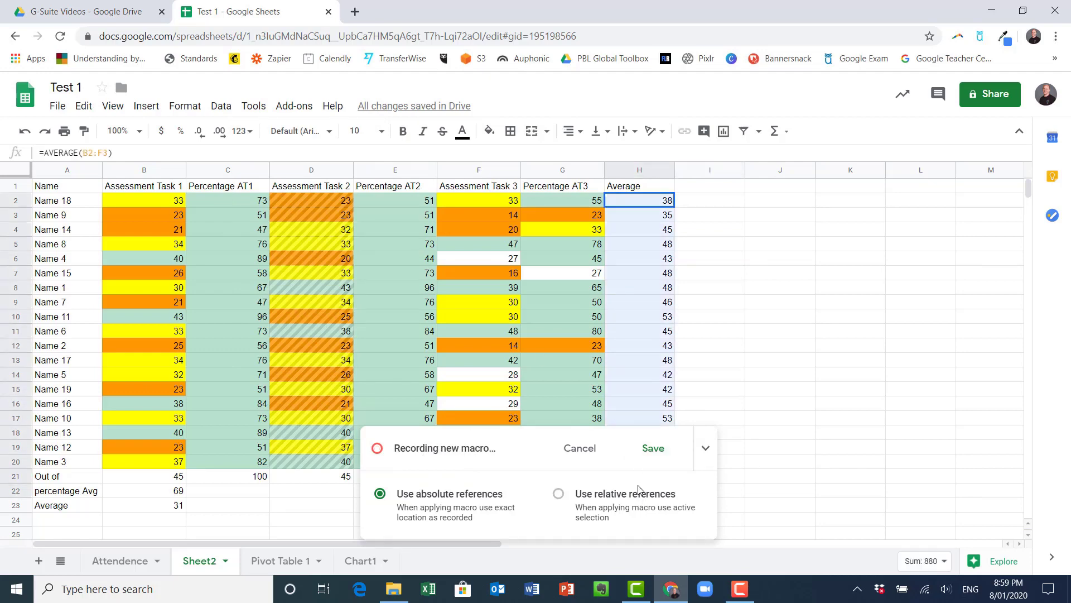
{"action": "left_click", "coordinate": [194, 110]}
{"action": "left_click", "coordinate": [212, 466]}
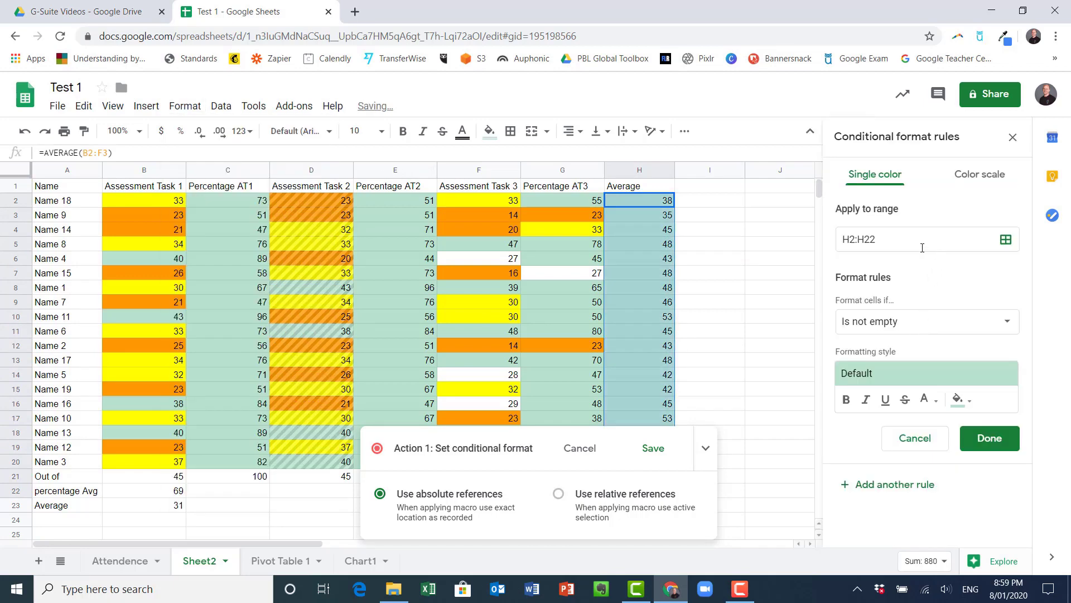
{"action": "left_click", "coordinate": [923, 322]}
{"action": "scroll", "coordinate": [904, 435], "scroll_direction": "down", "scroll_amount": 3}
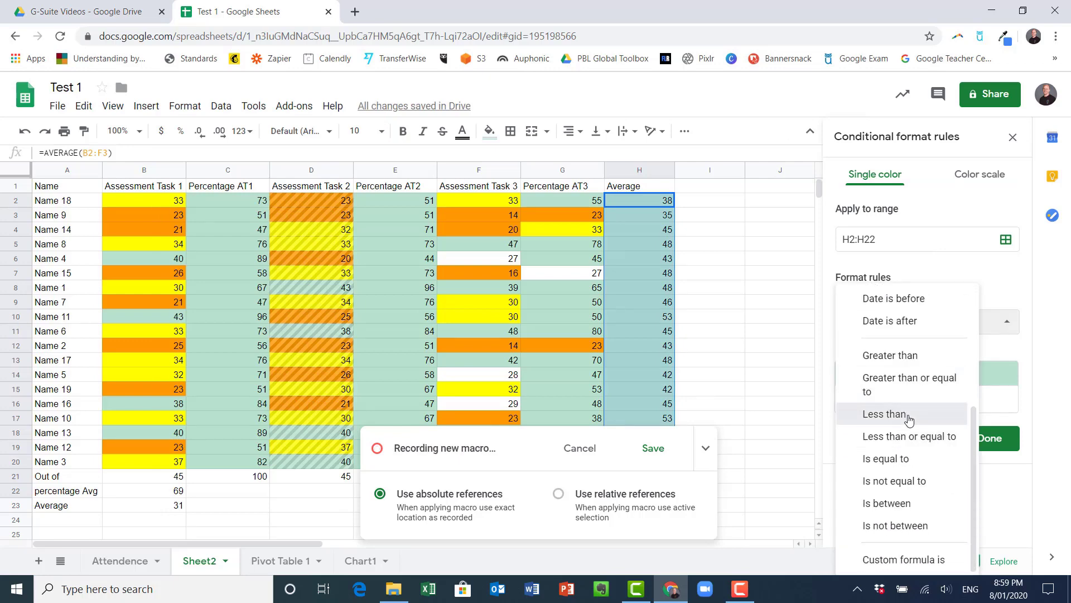
{"action": "left_click", "coordinate": [908, 415]}
{"action": "type", "text": "50"}
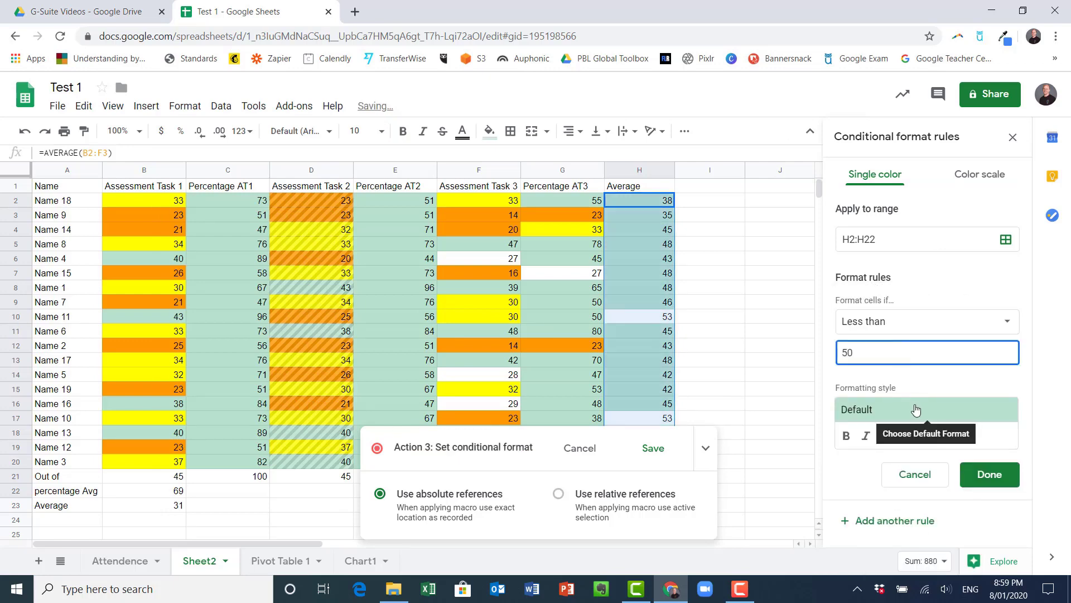
{"action": "left_click", "coordinate": [971, 413]}
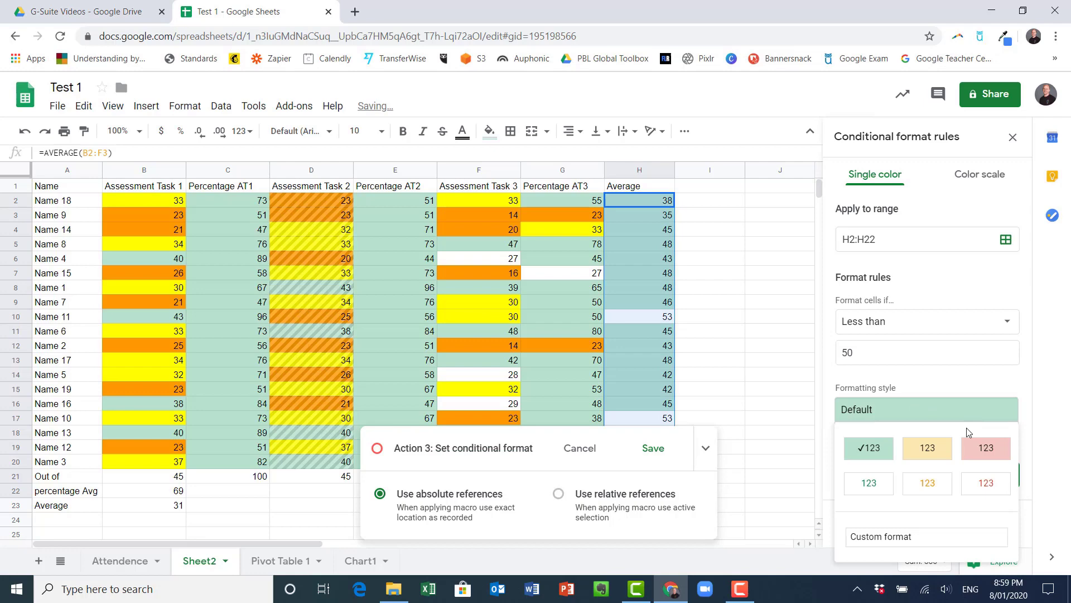
{"action": "left_click", "coordinate": [971, 457]}
{"action": "left_click", "coordinate": [986, 480]}
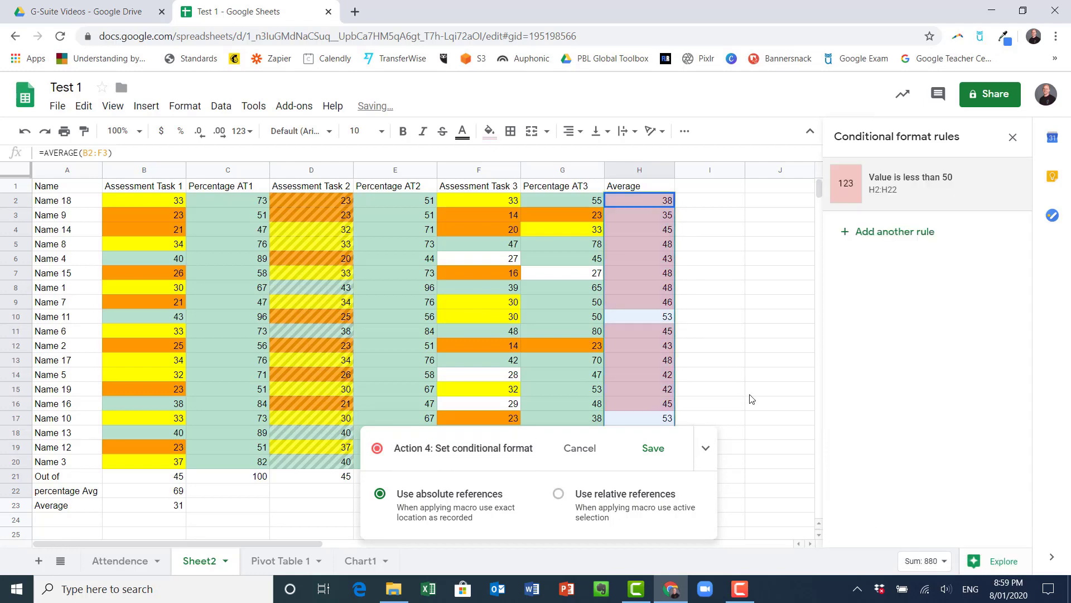
Save the recorded macro as "highlight below 50%" with 1 as its shortcut number
{"action": "left_click", "coordinate": [650, 450]}
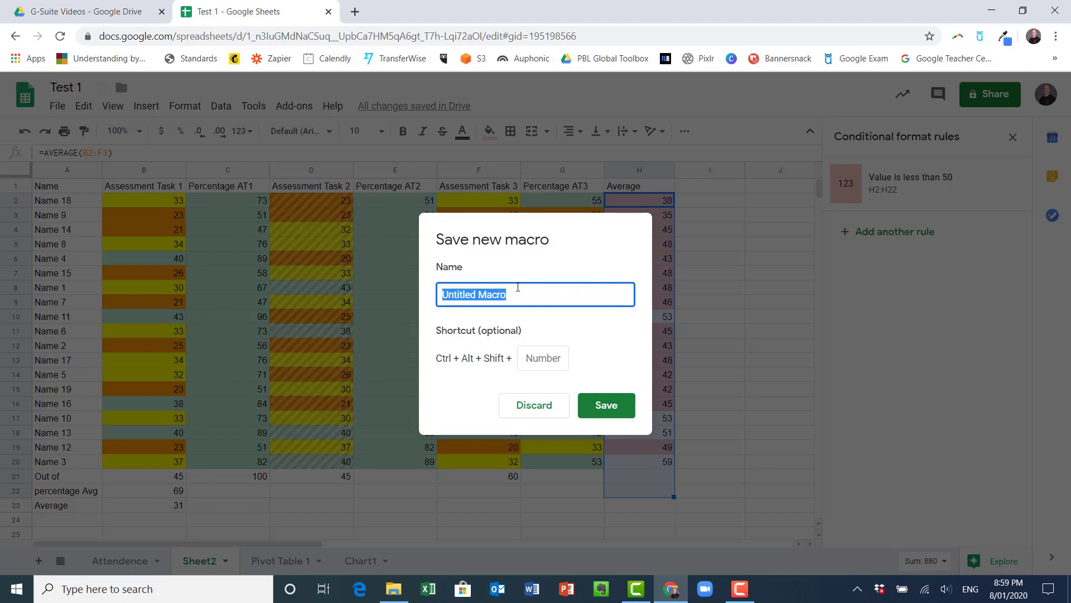
{"action": "type", "text": "highl"}
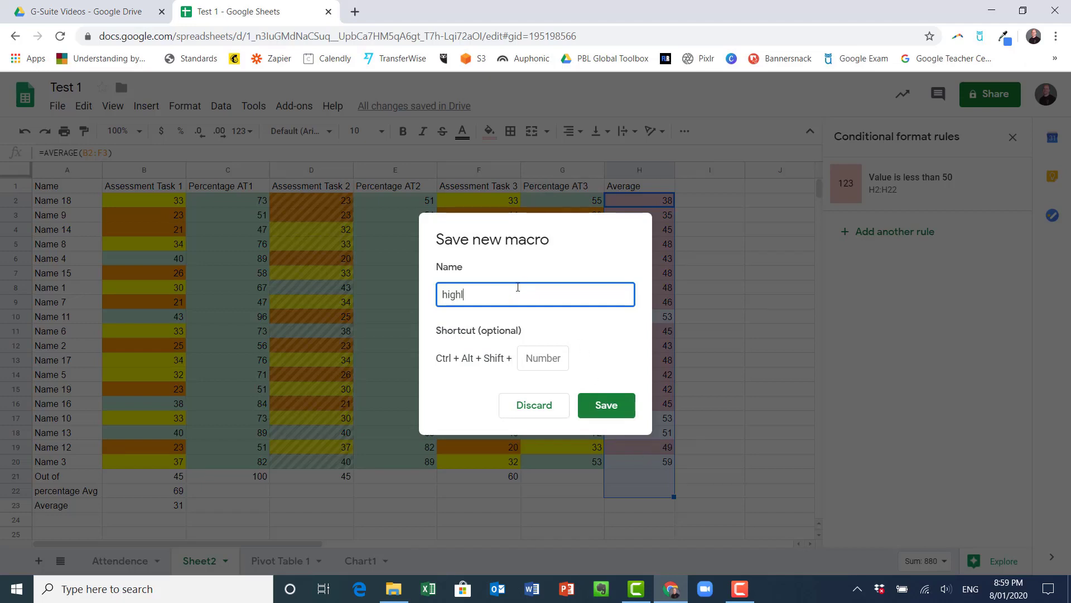
{"action": "type", "text": "ight below 50%"}
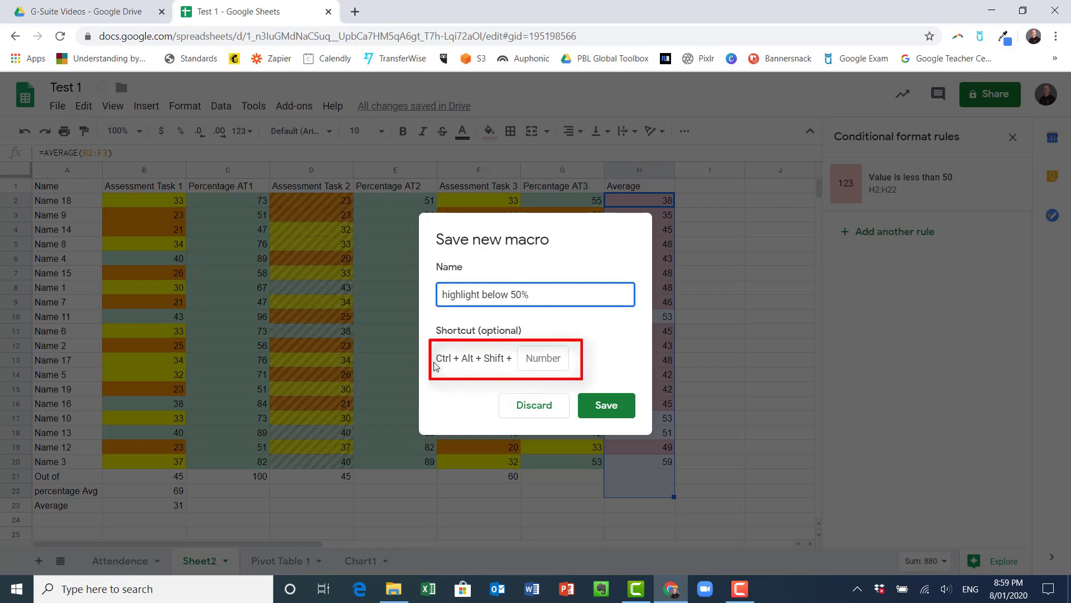
{"action": "left_click", "coordinate": [553, 362]}
{"action": "type", "text": "1"}
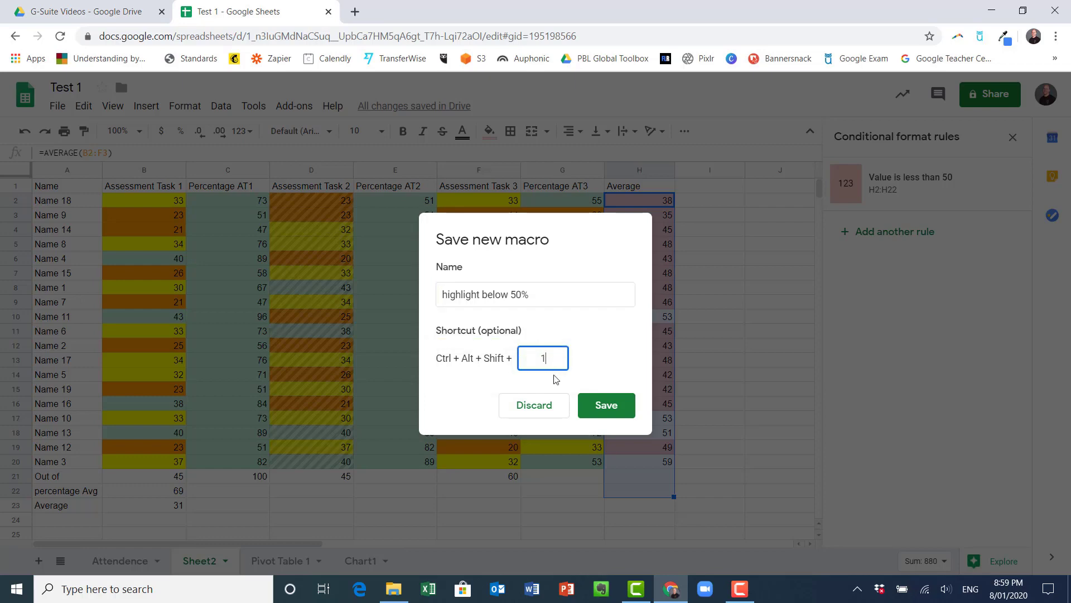
{"action": "left_click", "coordinate": [599, 406]}
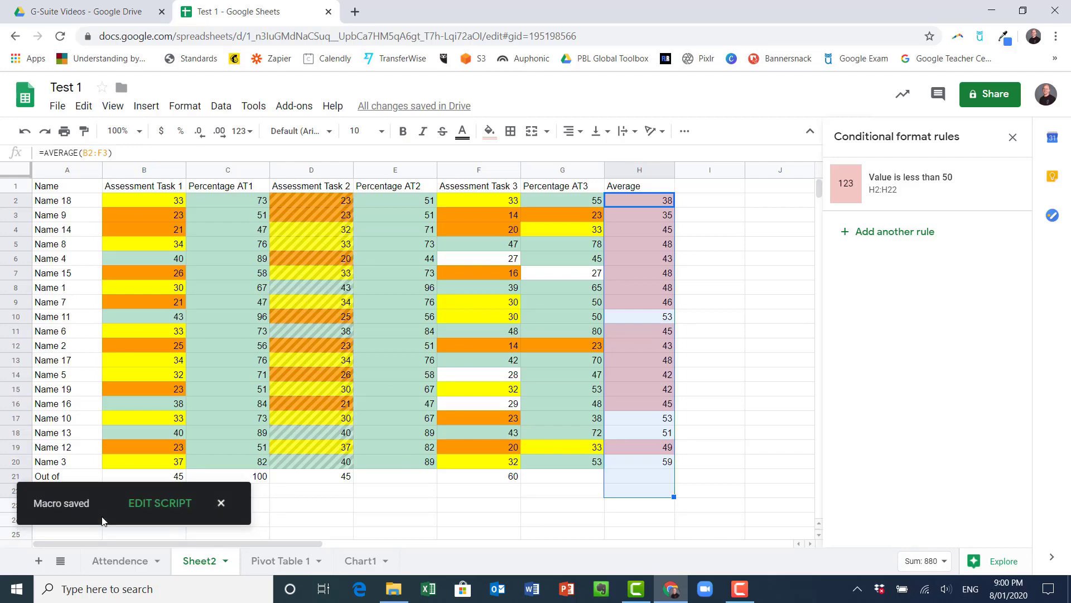
{"action": "left_click", "coordinate": [569, 504]}
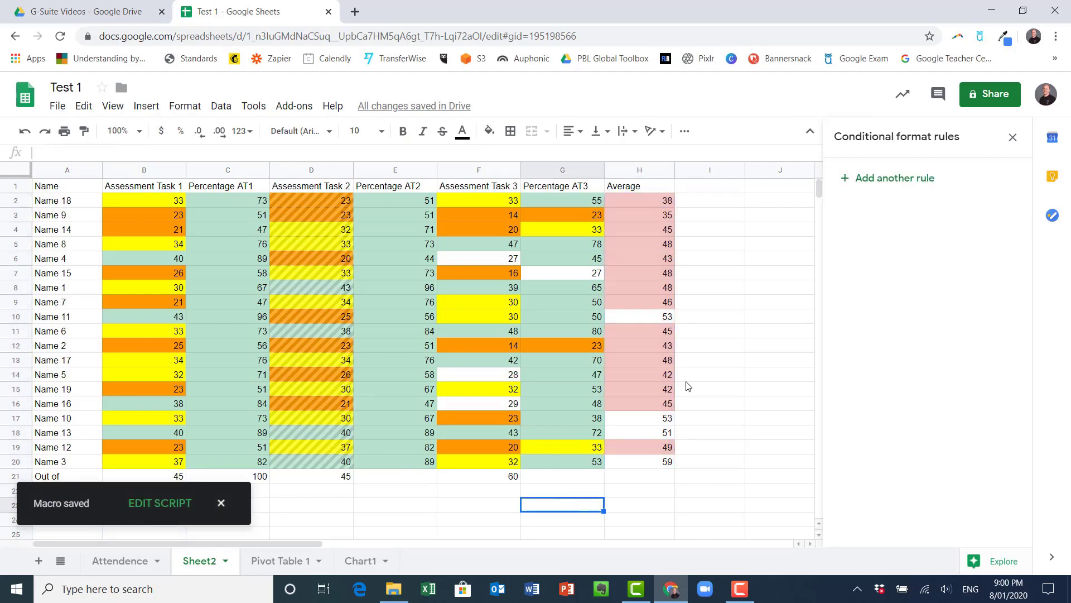
Delete the "Value is less than 50" conditional format rule from the averages in column H
{"action": "left_click_drag", "start_coordinate": [659, 203], "coordinate": [664, 451]}
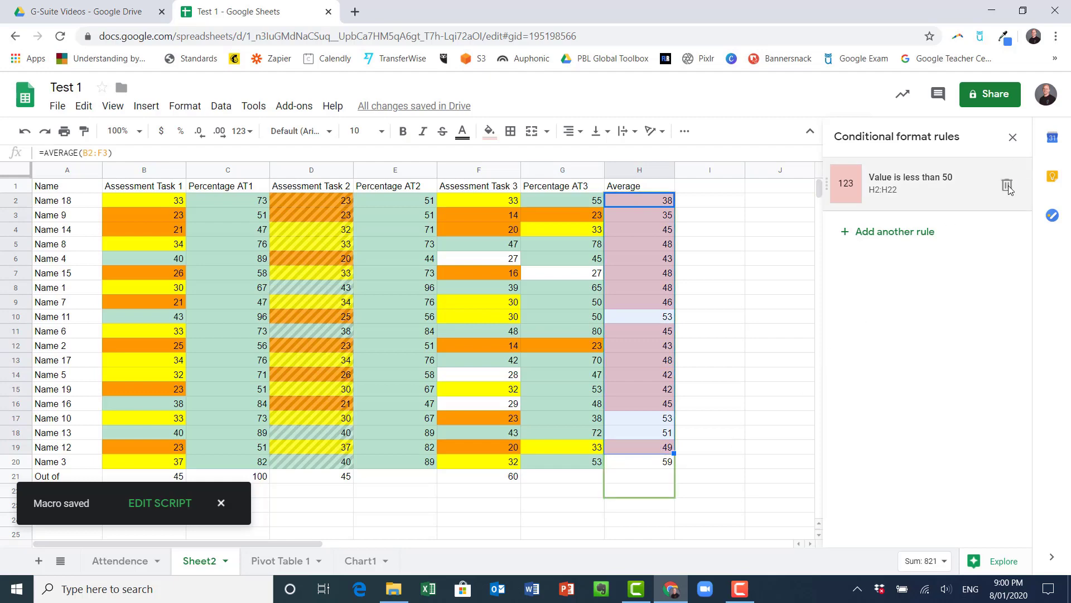
{"action": "left_click", "coordinate": [1009, 185]}
{"action": "left_click", "coordinate": [1013, 137]}
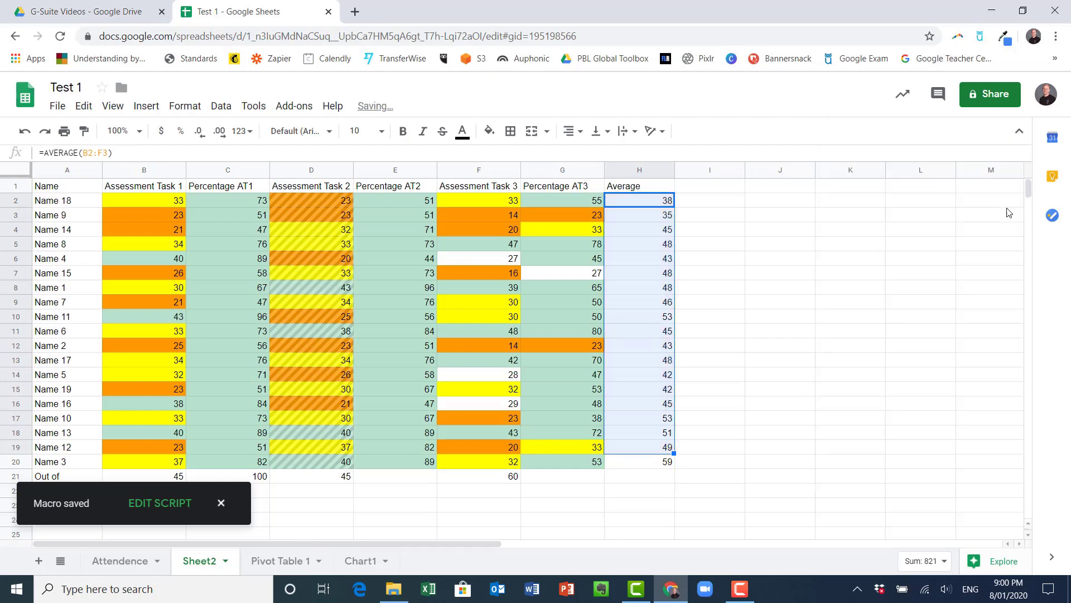
Run the "highlight below 50%" macro on the averages in H2:H20, granting the script permission to run
{"action": "left_click", "coordinate": [665, 491]}
{"action": "left_click_drag", "start_coordinate": [665, 202], "coordinate": [665, 464]}
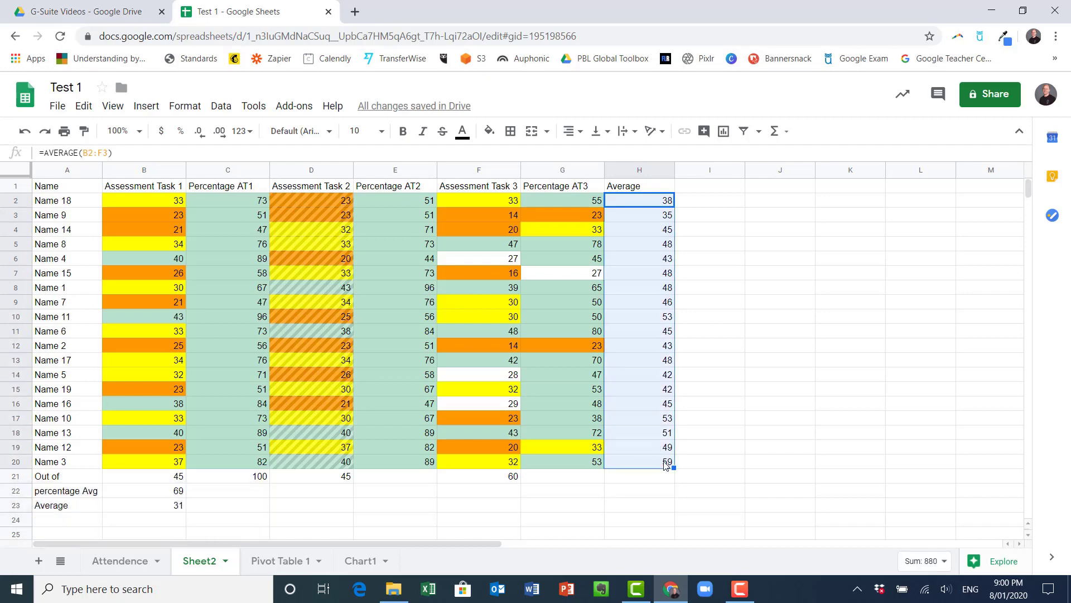
{"action": "key", "text": "ctrl+alt+shift+1"}
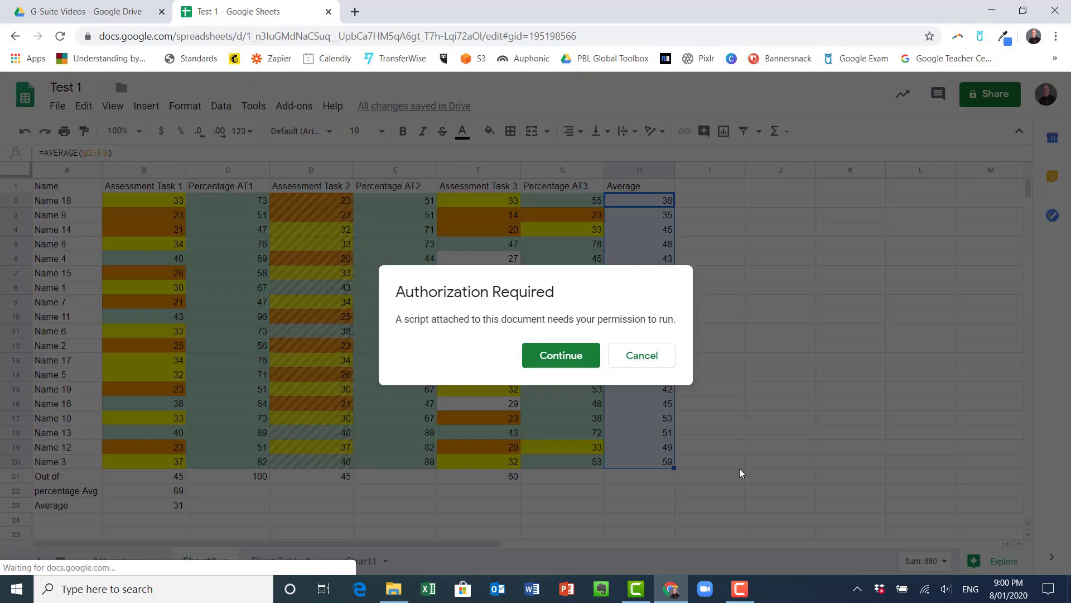
{"action": "left_click", "coordinate": [578, 362]}
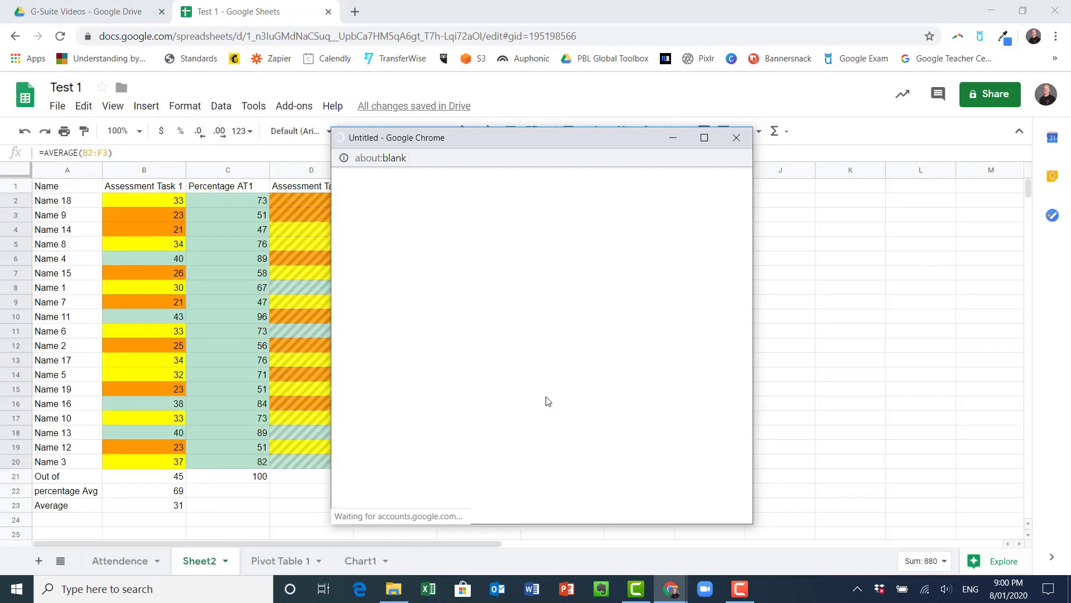
{"action": "left_click", "coordinate": [731, 374]}
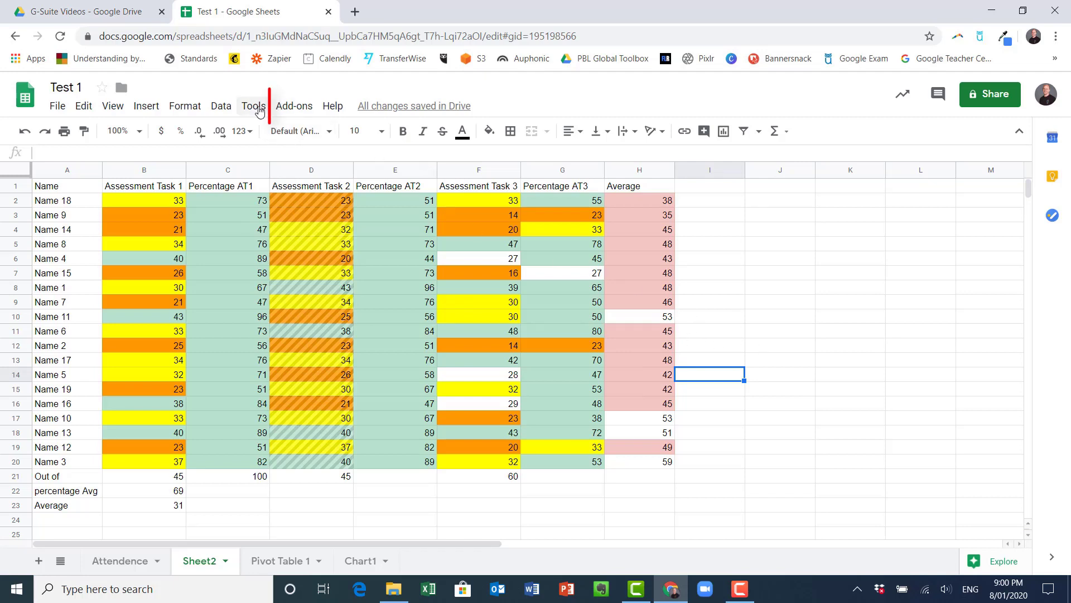
Examine the options of the installed add-ons, and browse the G Suite Marketplace for further add-ons that work with Sheets
{"action": "left_click", "coordinate": [301, 109]}
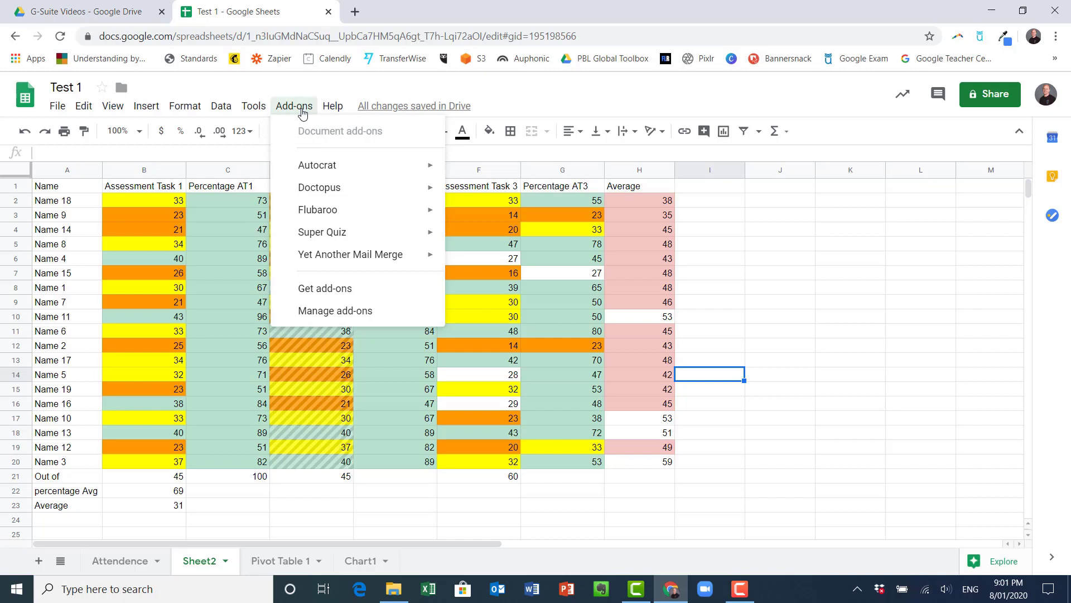
{"action": "mouse_move", "coordinate": [312, 175]}
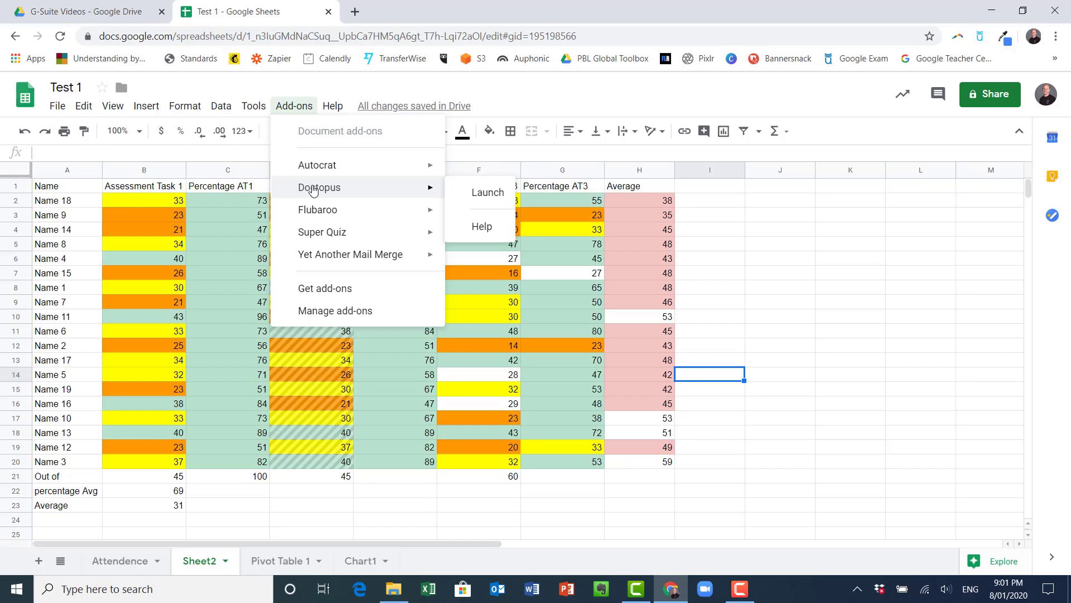
{"action": "mouse_move", "coordinate": [318, 215]}
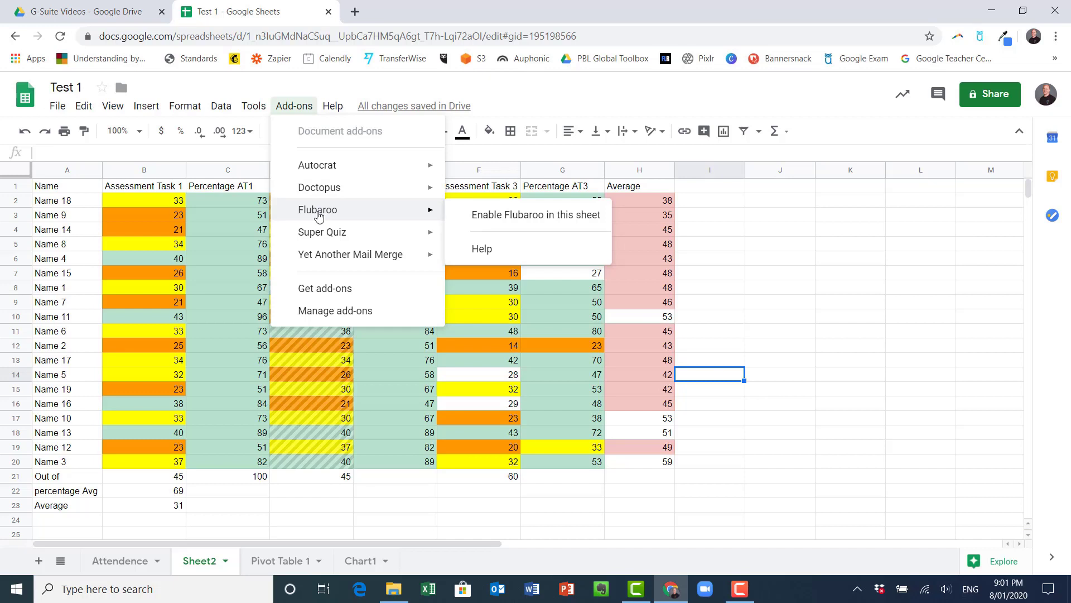
{"action": "mouse_move", "coordinate": [330, 236]}
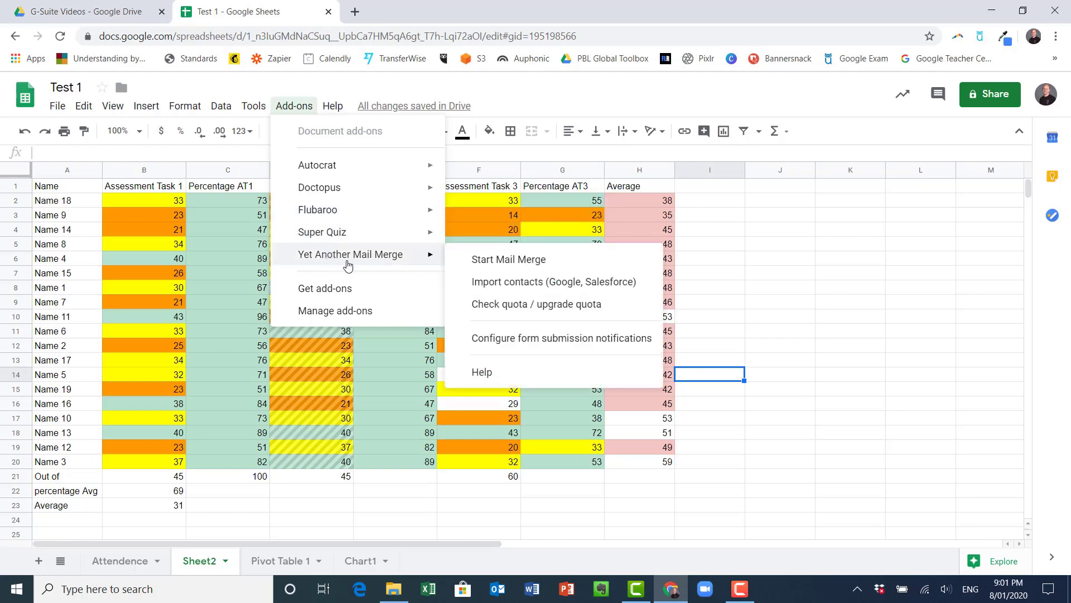
{"action": "left_click", "coordinate": [342, 289]}
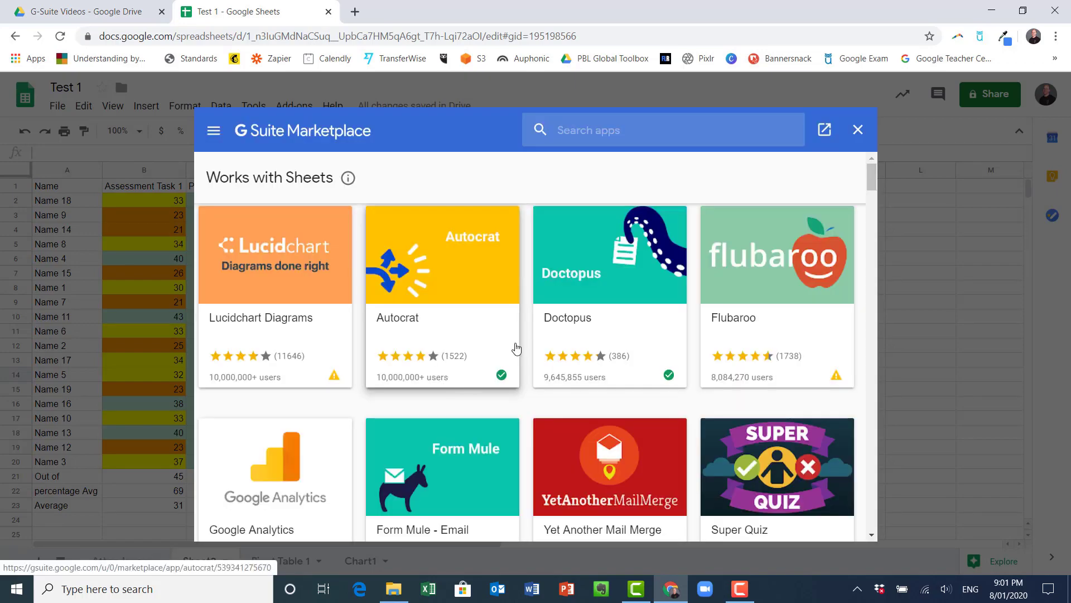
{"action": "scroll", "coordinate": [522, 346], "scroll_direction": "down", "scroll_amount": 3}
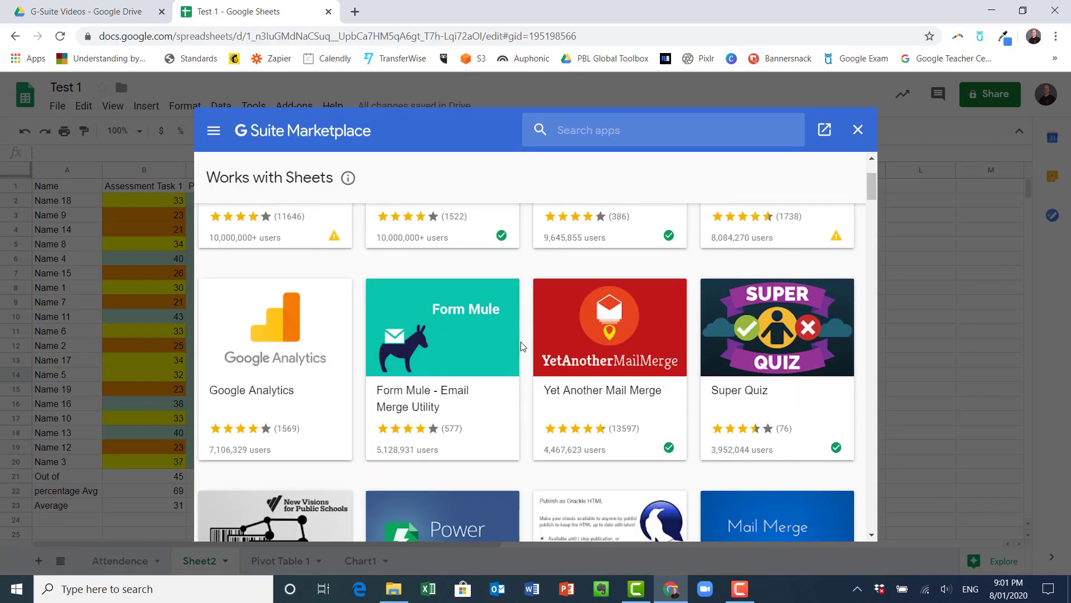
{"action": "scroll", "coordinate": [523, 346], "scroll_direction": "down", "scroll_amount": 7}
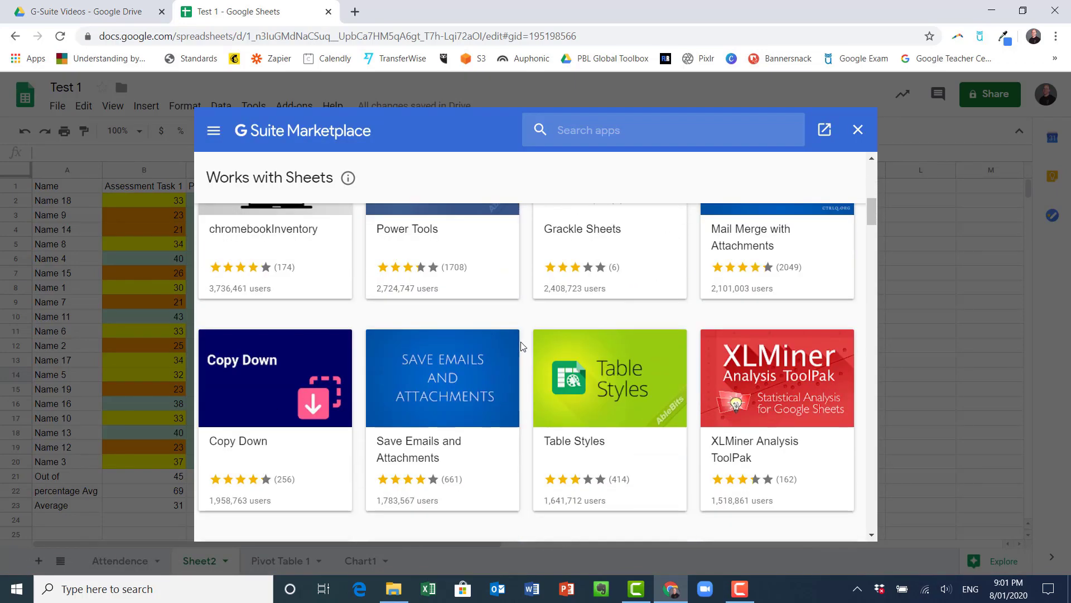
{"action": "scroll", "coordinate": [522, 346], "scroll_direction": "down", "scroll_amount": 8}
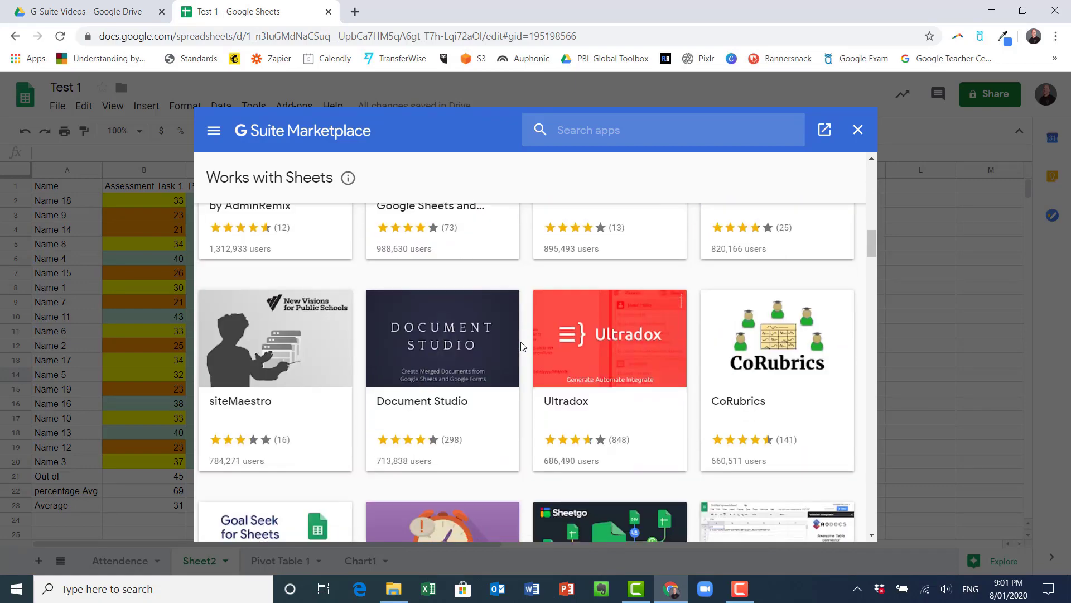
{"action": "scroll", "coordinate": [522, 346], "scroll_direction": "up", "scroll_amount": 8}
{"action": "scroll", "coordinate": [490, 350], "scroll_direction": "down", "scroll_amount": 4}
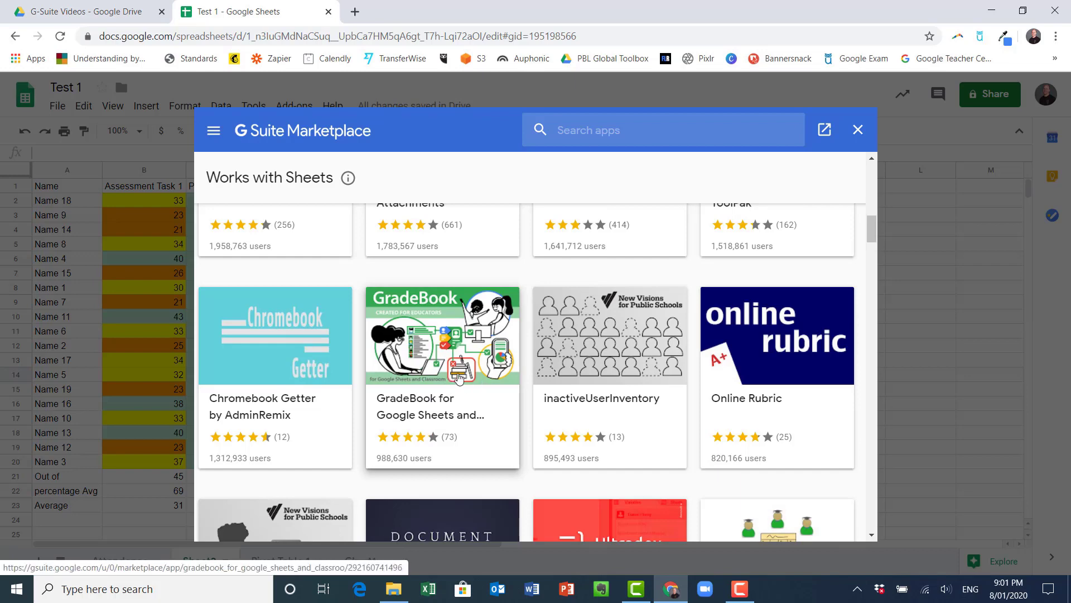
{"action": "scroll", "coordinate": [487, 384], "scroll_direction": "down", "scroll_amount": 4}
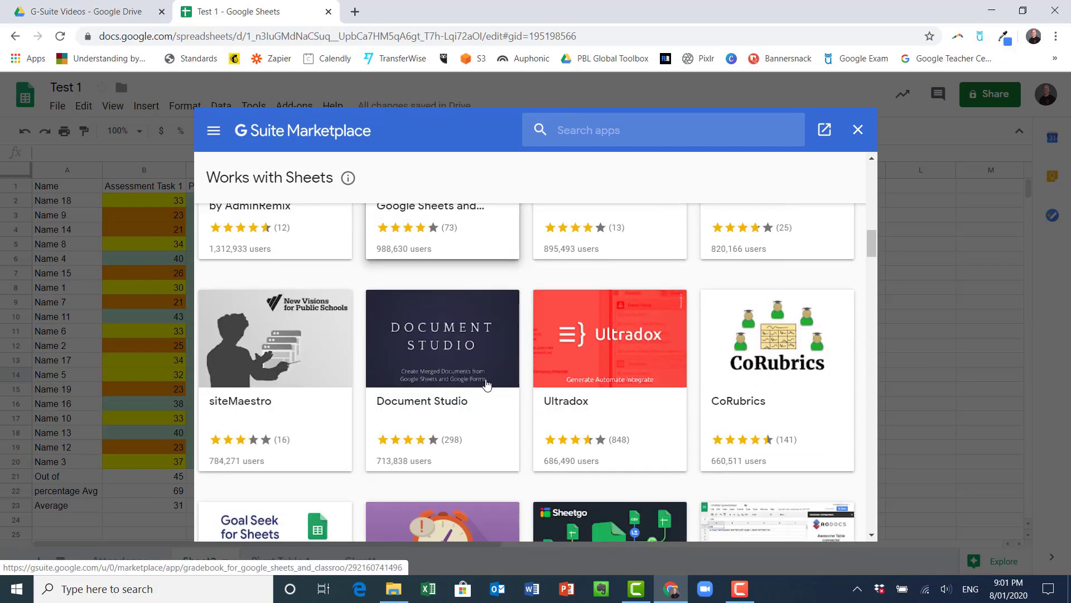
{"action": "scroll", "coordinate": [486, 384], "scroll_direction": "down", "scroll_amount": 6}
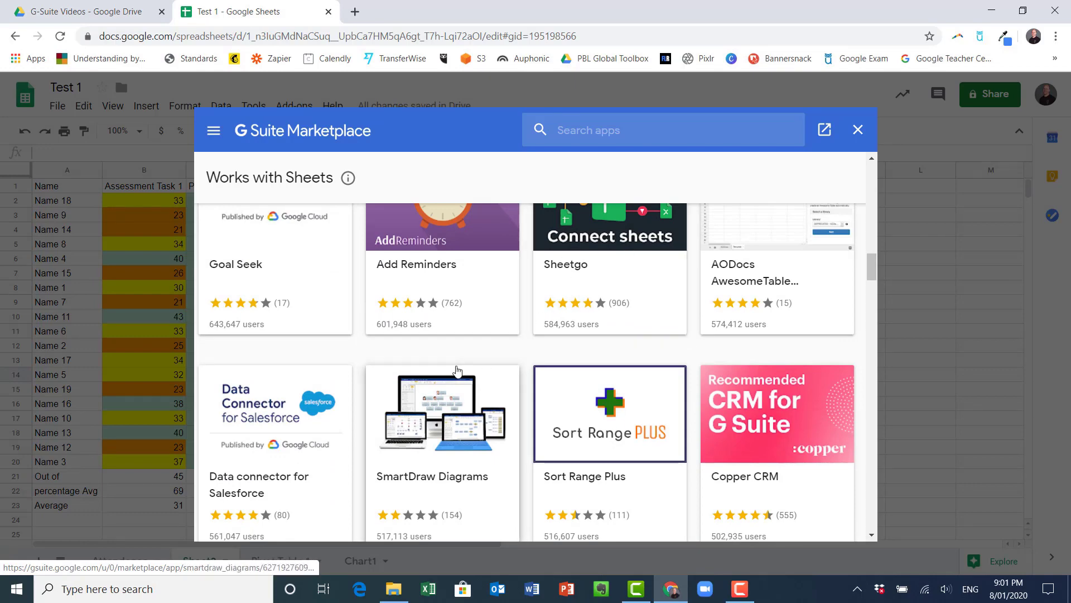
{"action": "scroll", "coordinate": [502, 335], "scroll_direction": "down", "scroll_amount": 1}
{"action": "scroll", "coordinate": [456, 370], "scroll_direction": "down", "scroll_amount": 5}
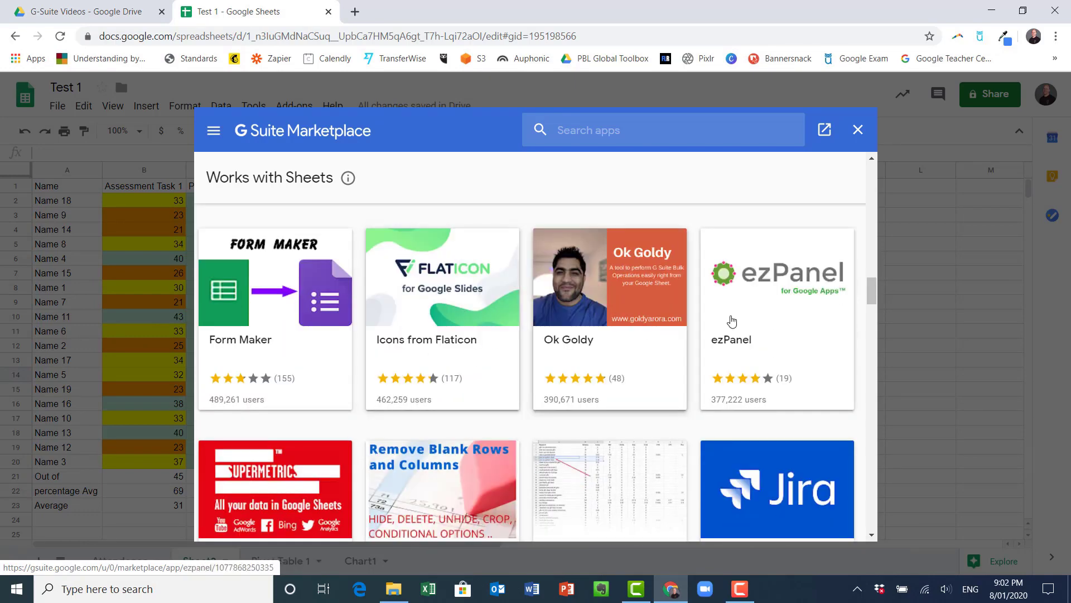
{"action": "scroll", "coordinate": [729, 316], "scroll_direction": "up", "scroll_amount": 5}
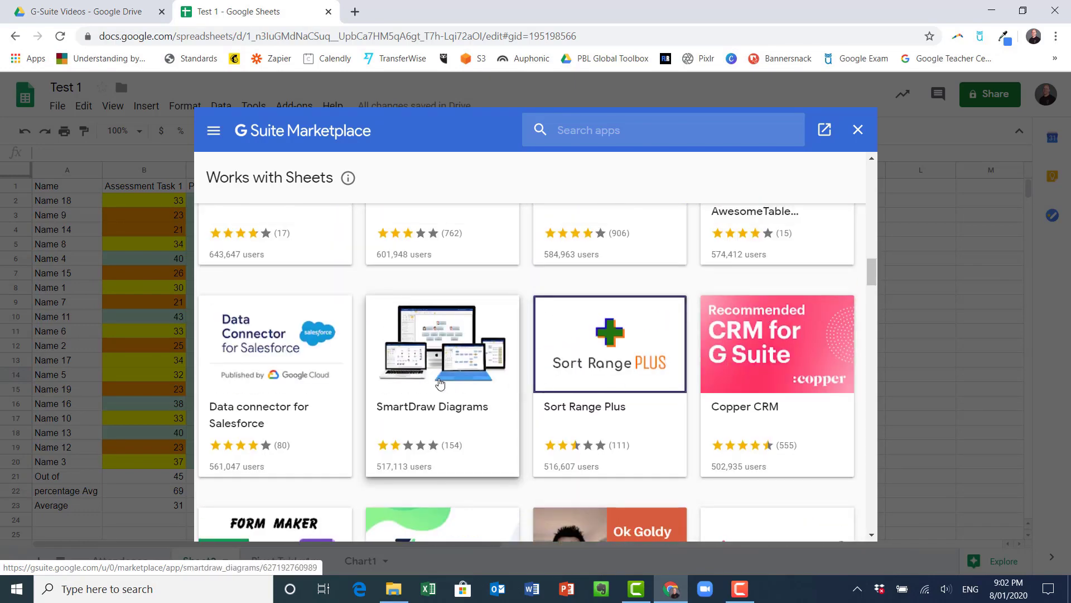
{"action": "scroll", "coordinate": [436, 380], "scroll_direction": "down", "scroll_amount": 7}
{"action": "scroll", "coordinate": [463, 373], "scroll_direction": "up", "scroll_amount": 3}
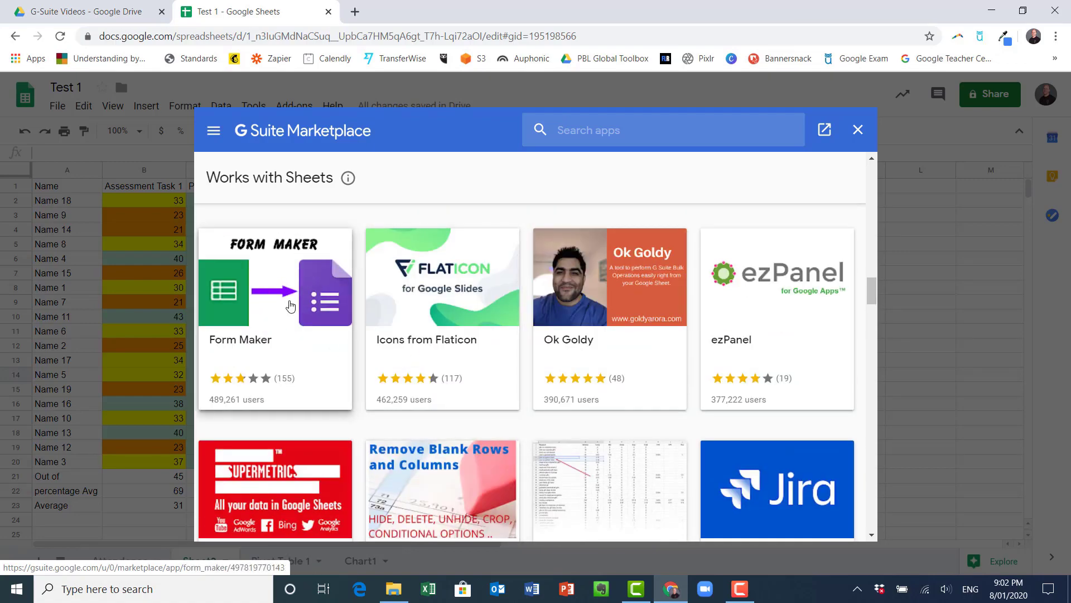
{"action": "scroll", "coordinate": [287, 306], "scroll_direction": "down", "scroll_amount": 6}
{"action": "scroll", "coordinate": [290, 305], "scroll_direction": "down", "scroll_amount": 8}
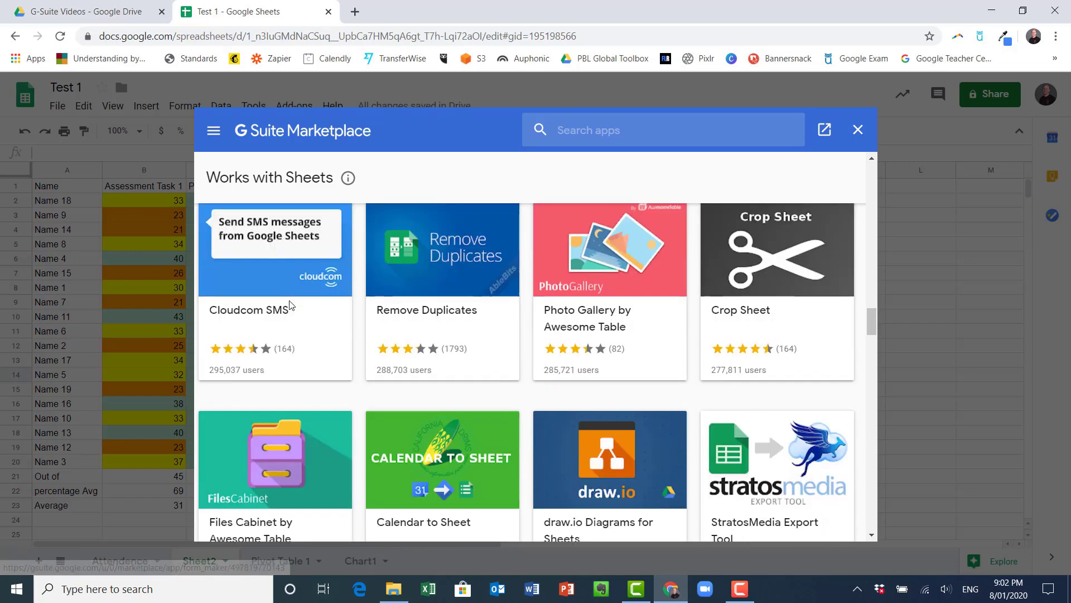
{"action": "scroll", "coordinate": [569, 368], "scroll_direction": "down", "scroll_amount": 7}
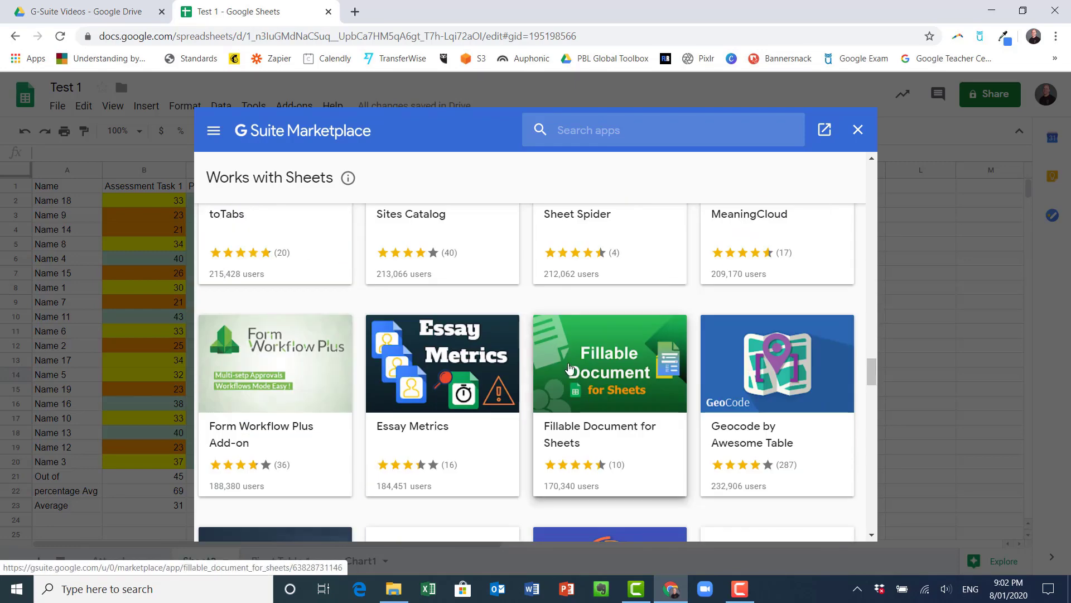
{"action": "scroll", "coordinate": [569, 369], "scroll_direction": "down", "scroll_amount": 5}
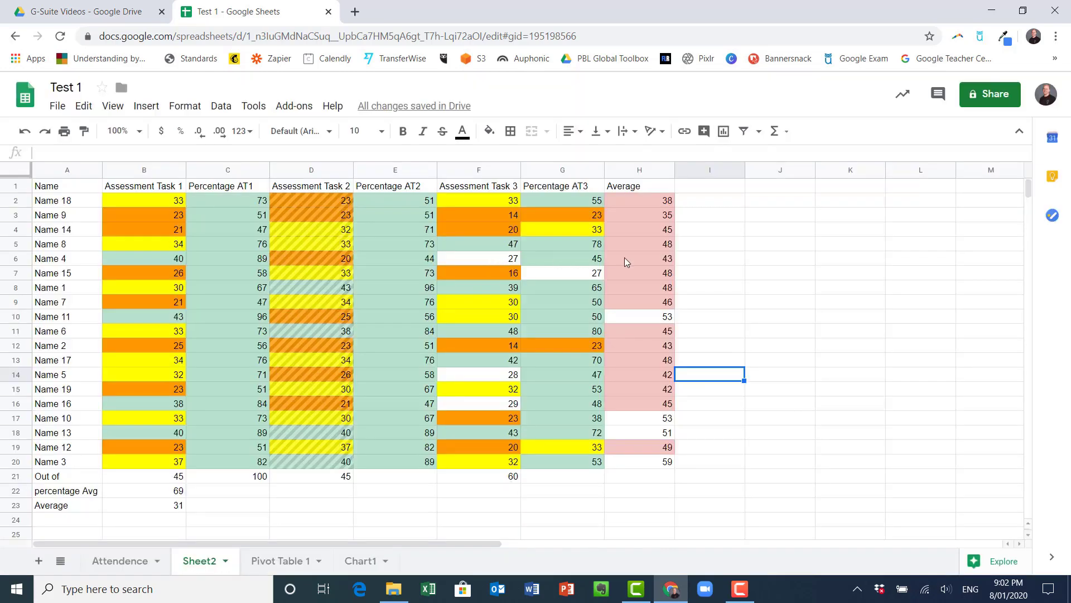
Fill the Assessment Task 3 cell F6 for Name 4 with the theme's blue
{"action": "left_click", "coordinate": [420, 504]}
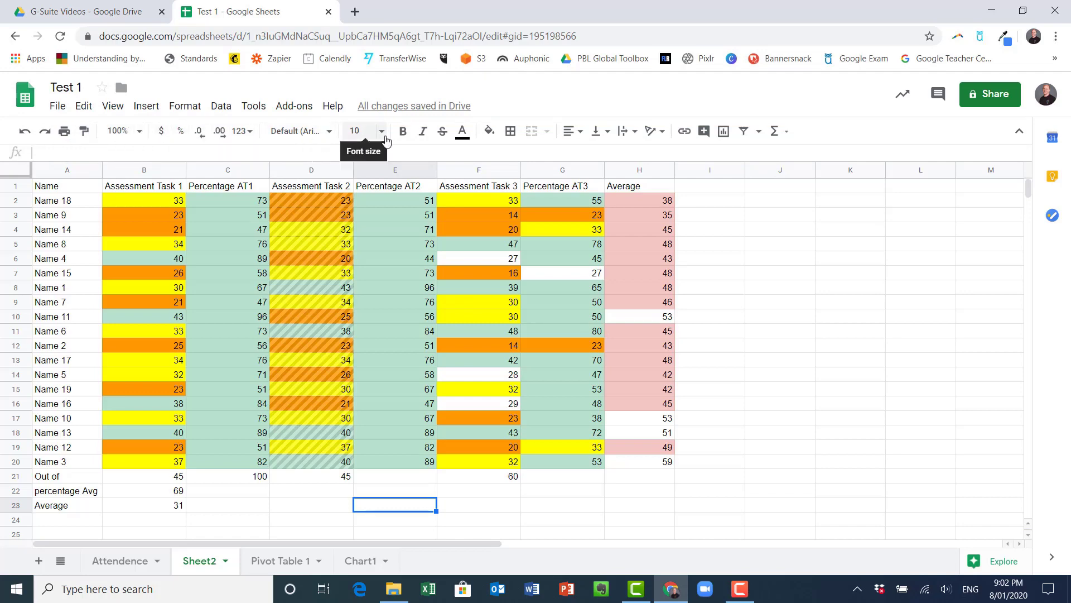
{"action": "left_click", "coordinate": [496, 257]}
{"action": "left_click", "coordinate": [489, 131]}
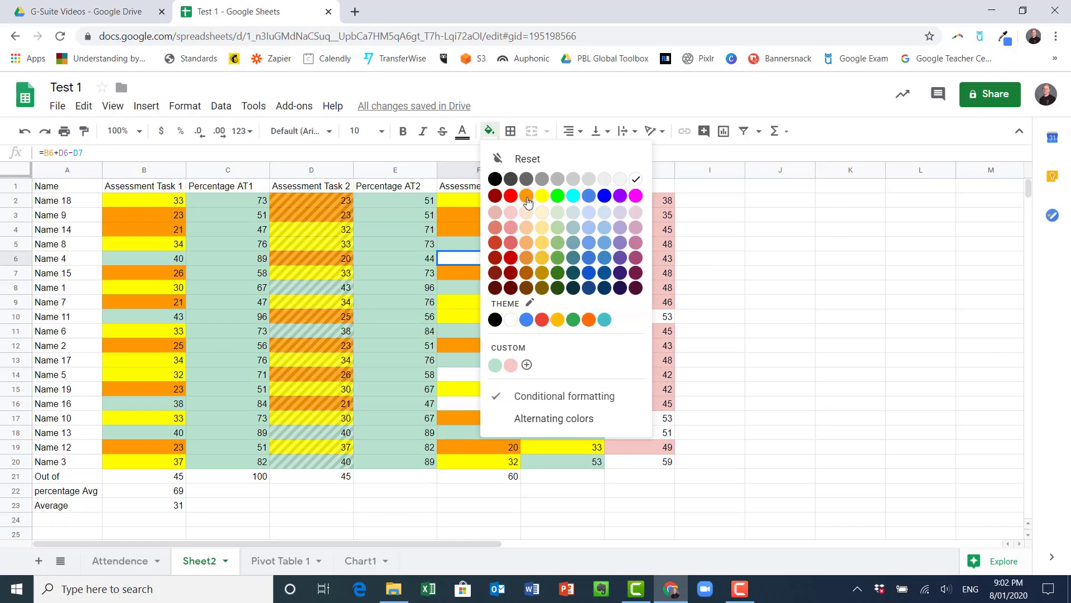
{"action": "left_click", "coordinate": [526, 319]}
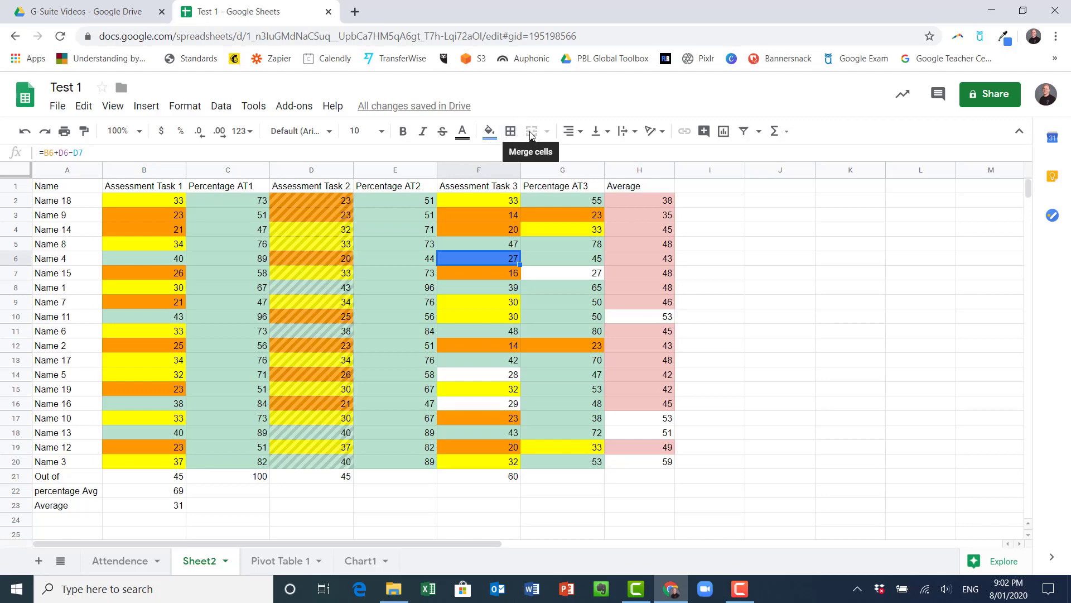
{"action": "left_click", "coordinate": [578, 249]}
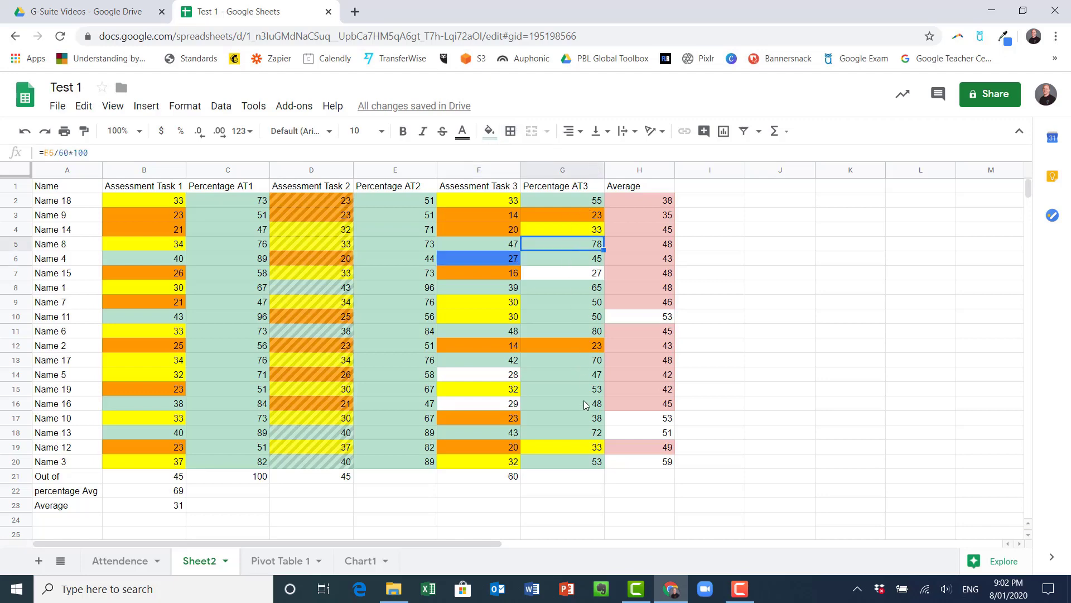
{"action": "left_click_drag", "start_coordinate": [553, 463], "coordinate": [625, 463]}
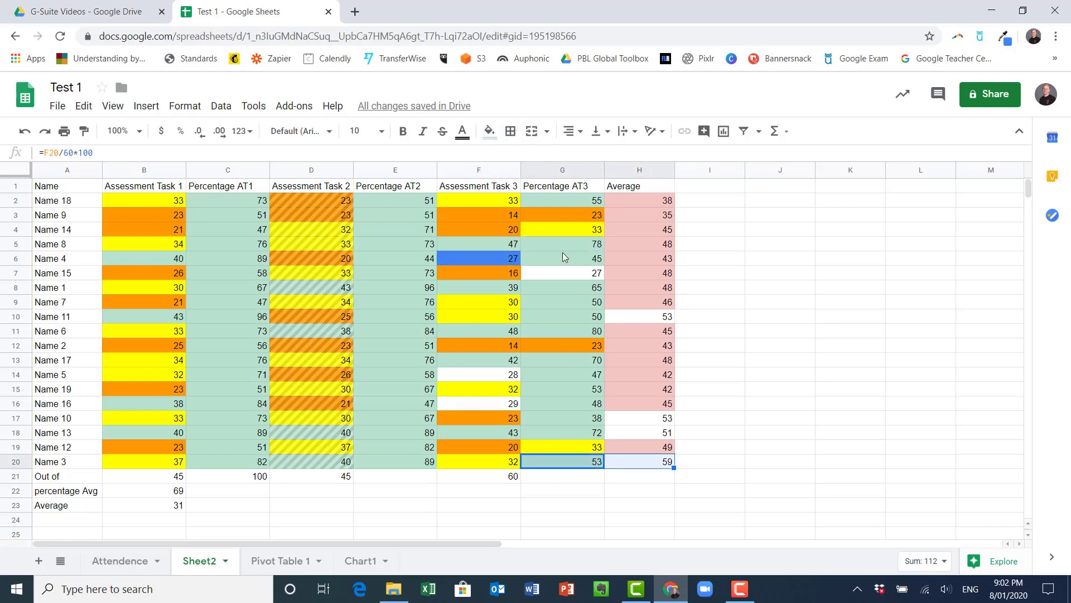
{"action": "left_click", "coordinate": [531, 131]}
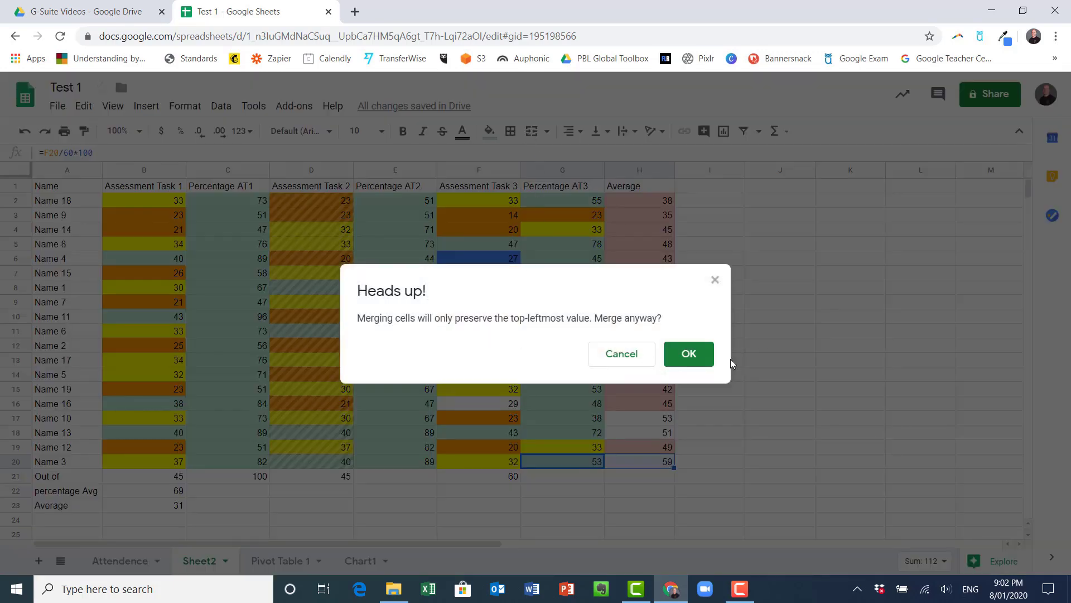
{"action": "left_click", "coordinate": [624, 360]}
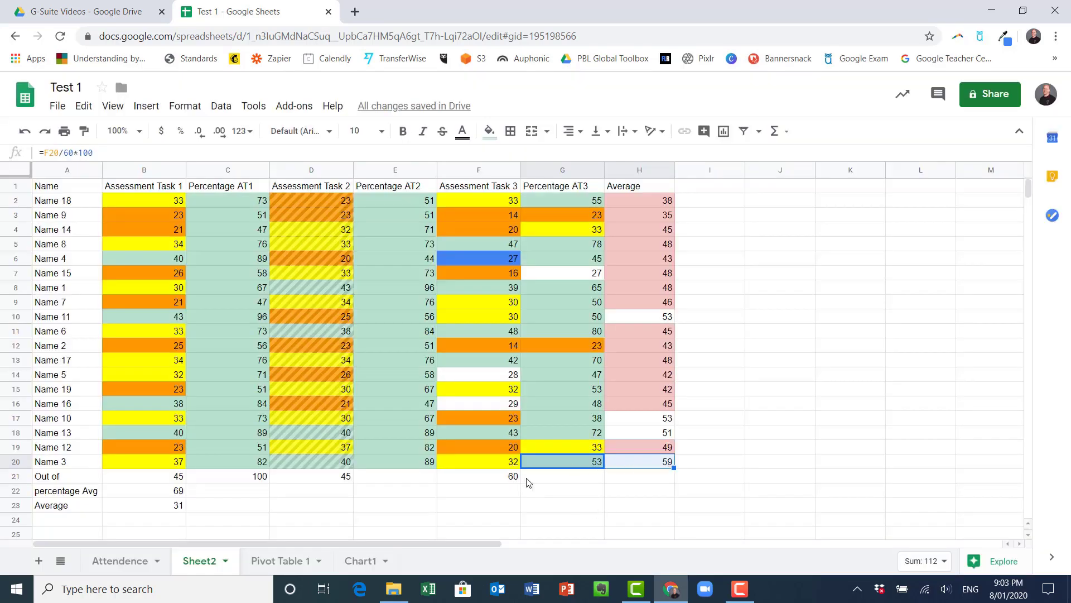
Merge cells F21:G21 in the "Out of" row and centre the merged cell's content horizontally and vertically
{"action": "left_click_drag", "start_coordinate": [516, 483], "coordinate": [556, 481]}
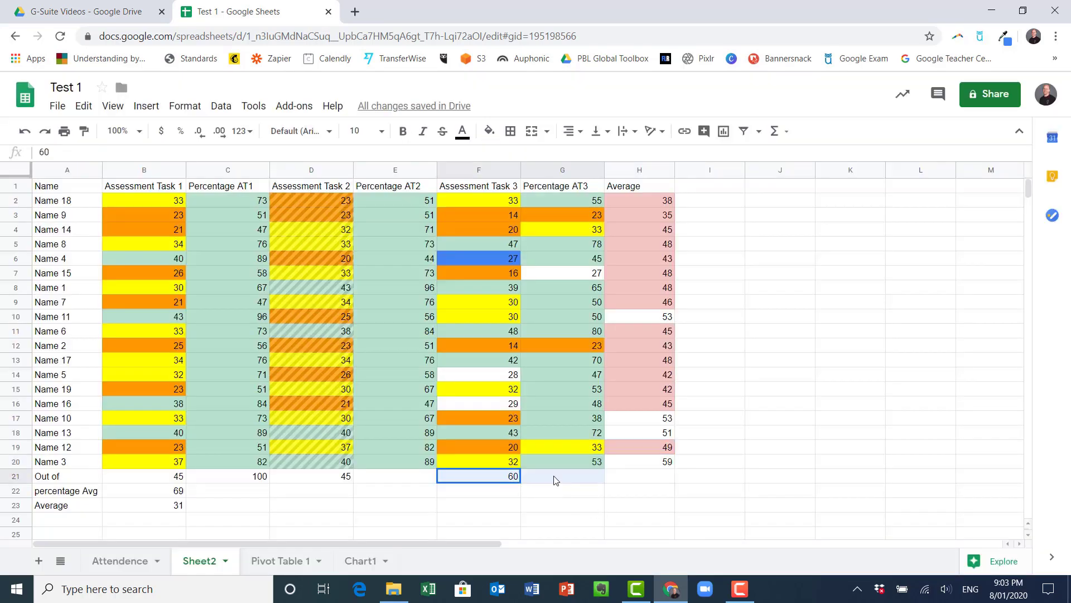
{"action": "left_click", "coordinate": [532, 130]}
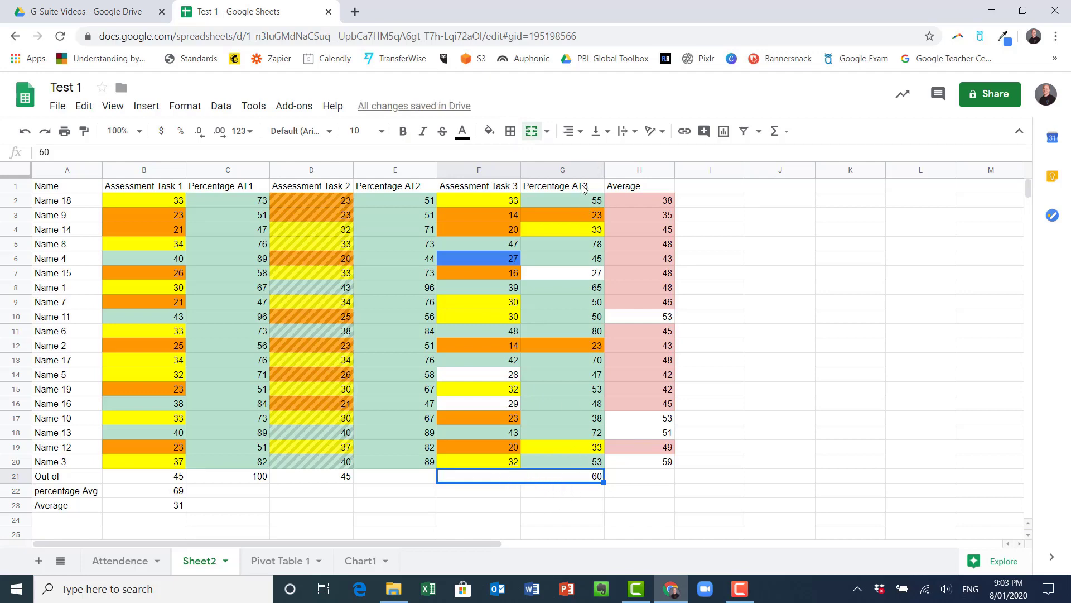
{"action": "left_click", "coordinate": [570, 132]}
{"action": "left_click", "coordinate": [587, 153]}
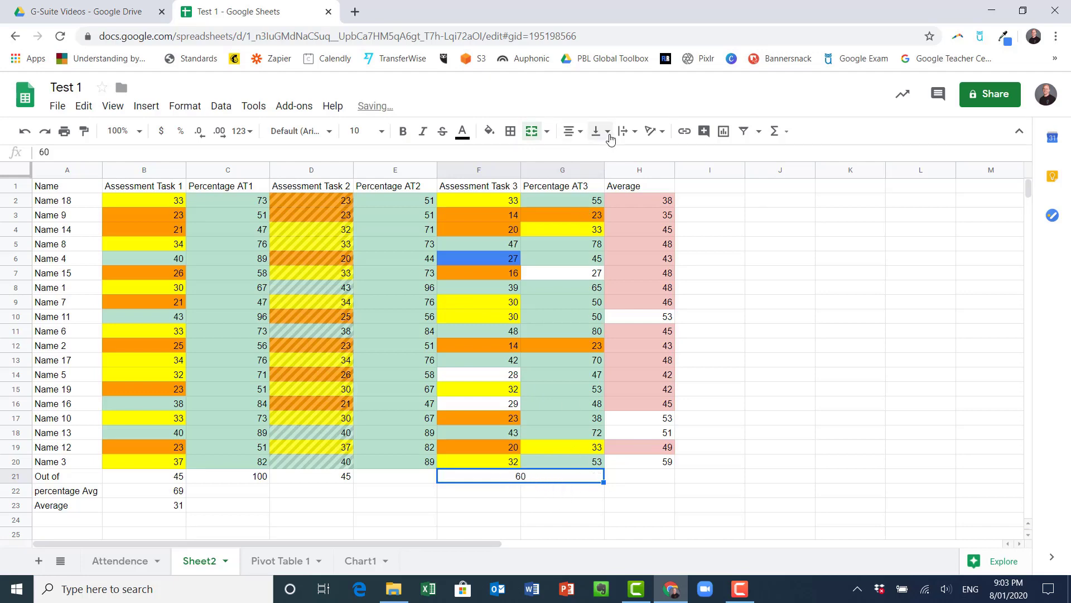
{"action": "left_click", "coordinate": [609, 137]}
{"action": "left_click", "coordinate": [615, 156]}
{"action": "left_click", "coordinate": [629, 132]}
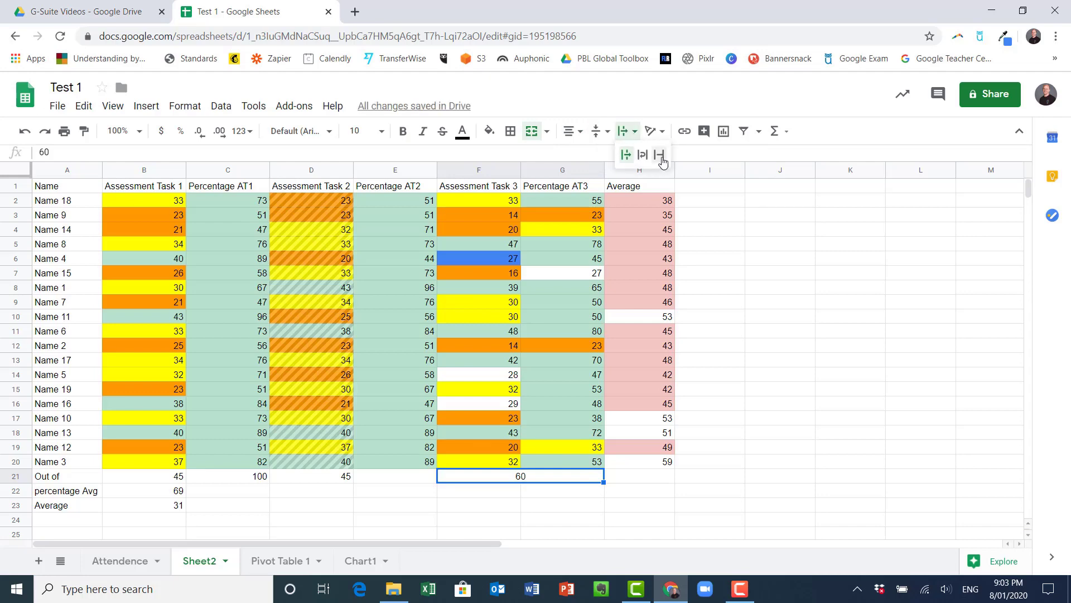
{"action": "left_click", "coordinate": [736, 243]}
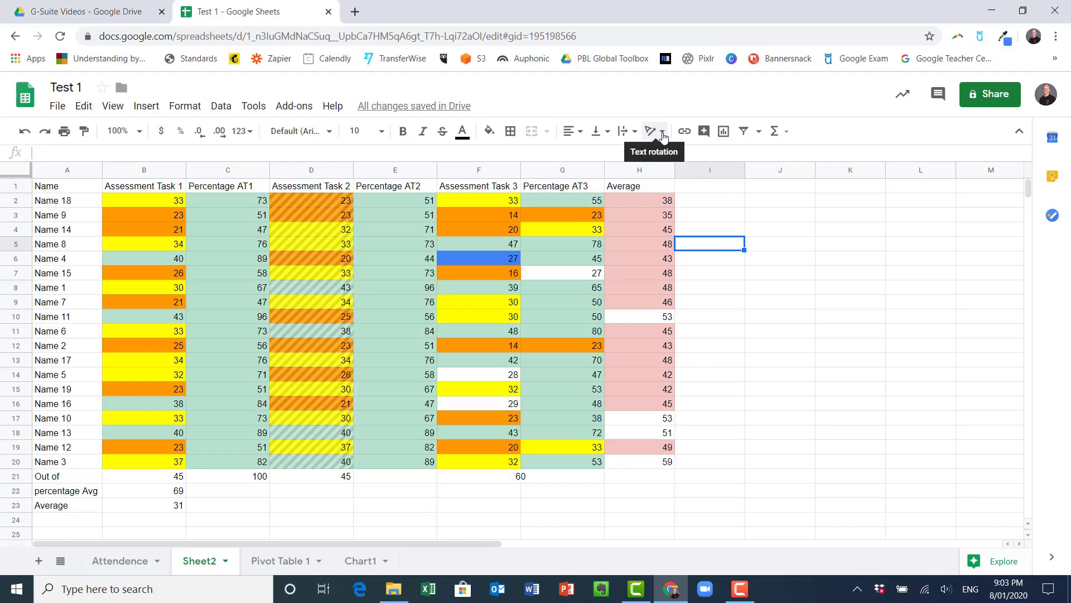
Rotate the Assessment Task 1 header in B1 to read vertically upwards and fit column B's width to its content
{"action": "left_click", "coordinate": [663, 137]}
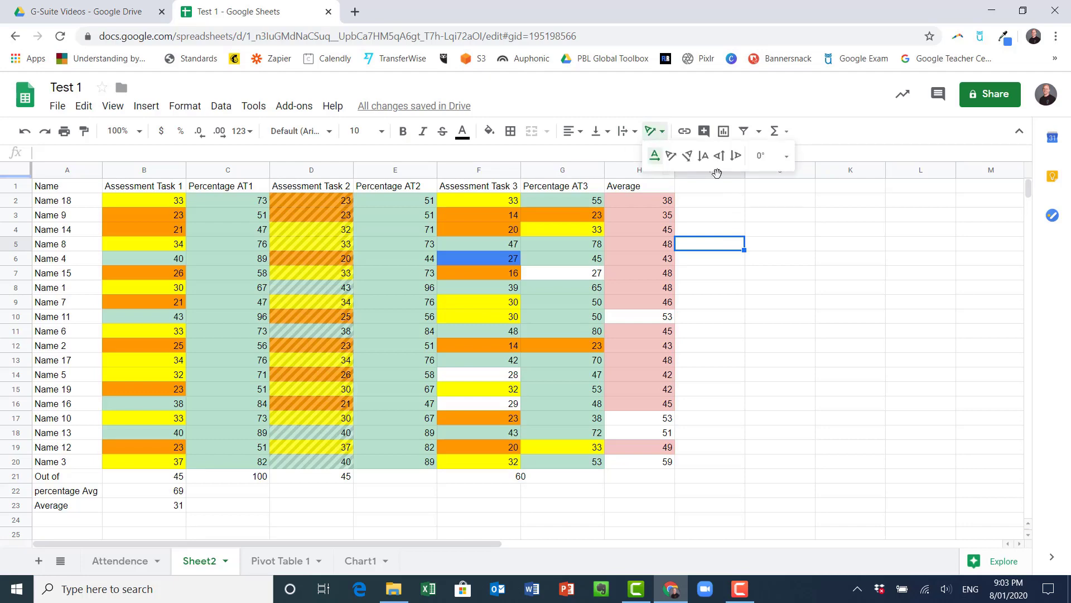
{"action": "left_click", "coordinate": [699, 367]}
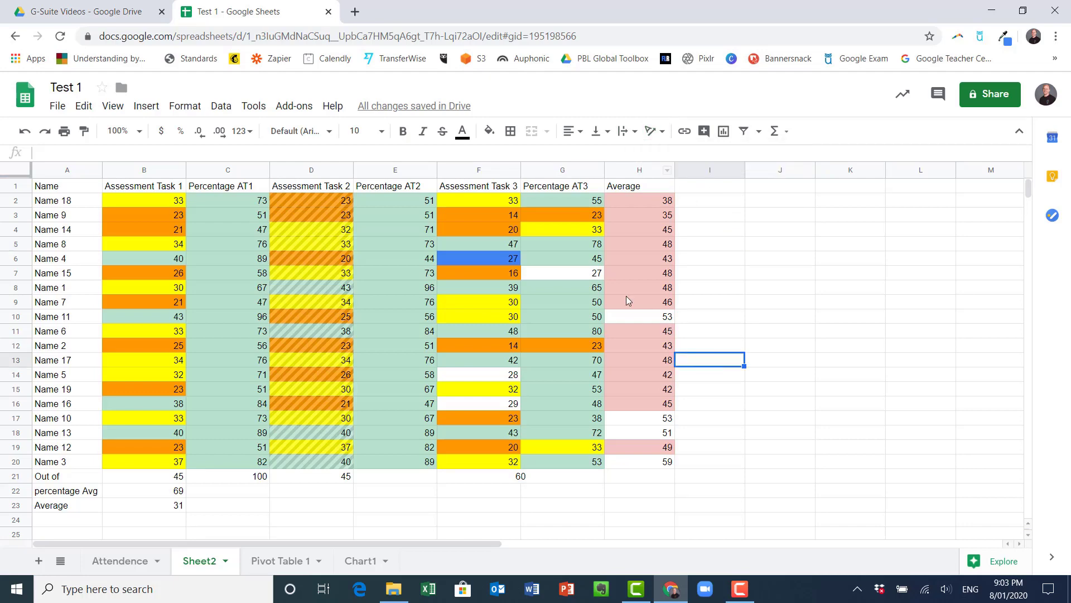
{"action": "left_click", "coordinate": [160, 190]}
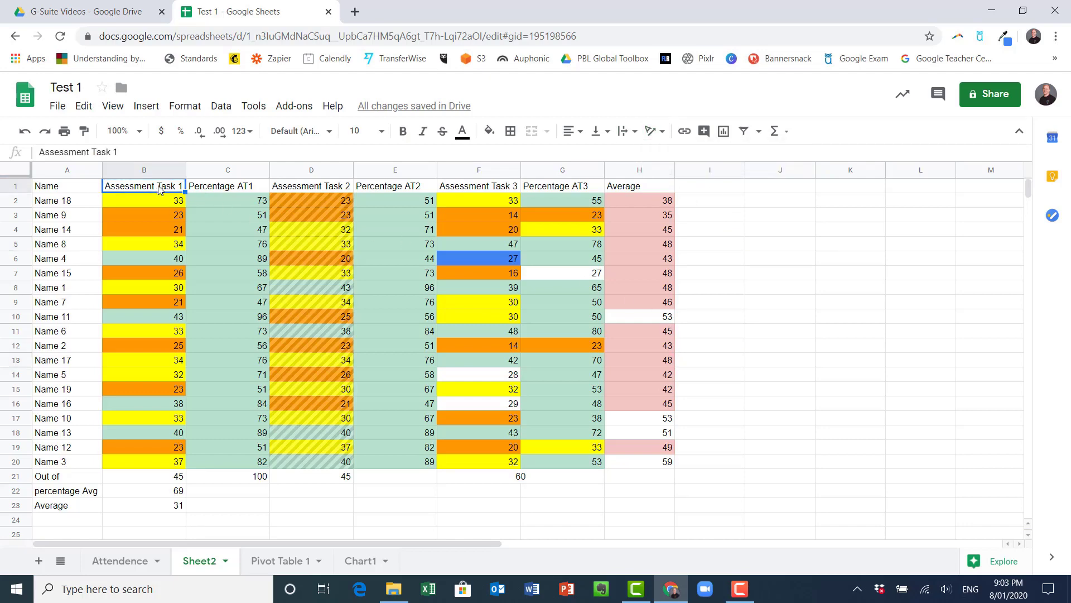
{"action": "left_click", "coordinate": [658, 136]}
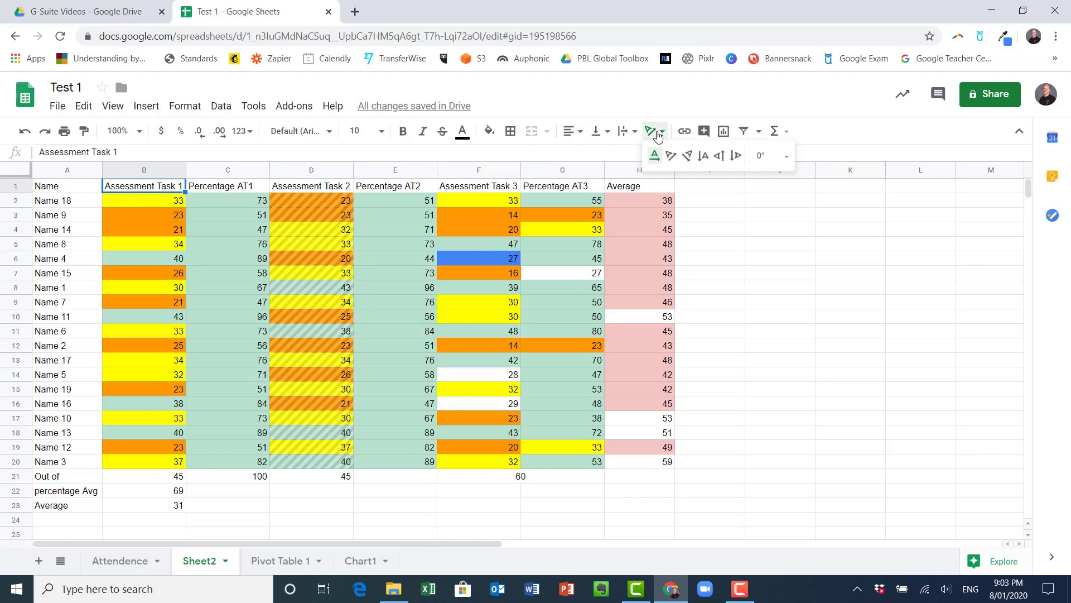
{"action": "left_click", "coordinate": [719, 156]}
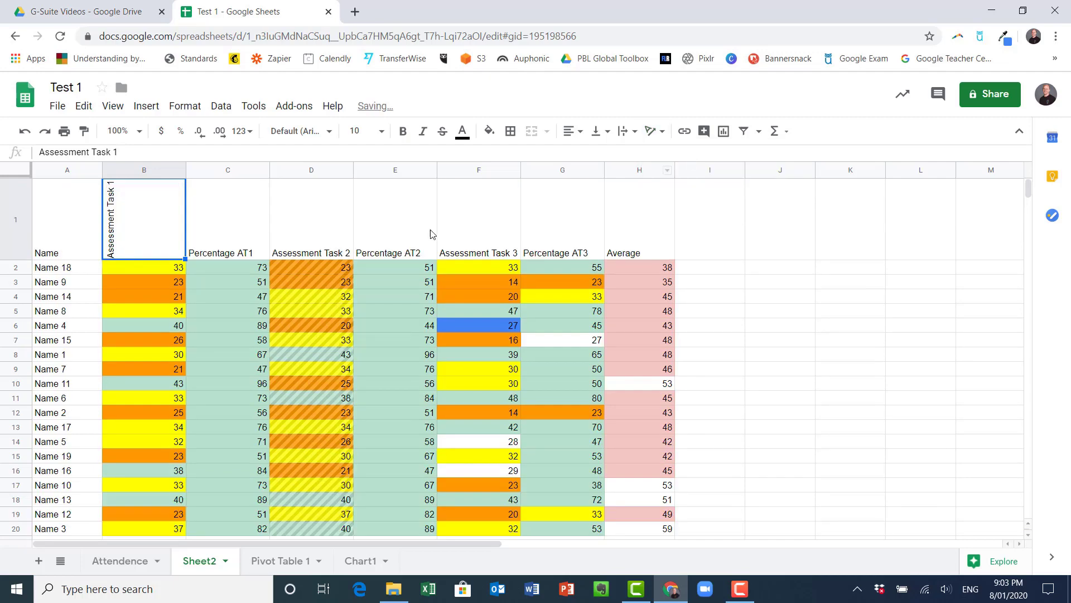
{"action": "double_click", "coordinate": [186, 170]}
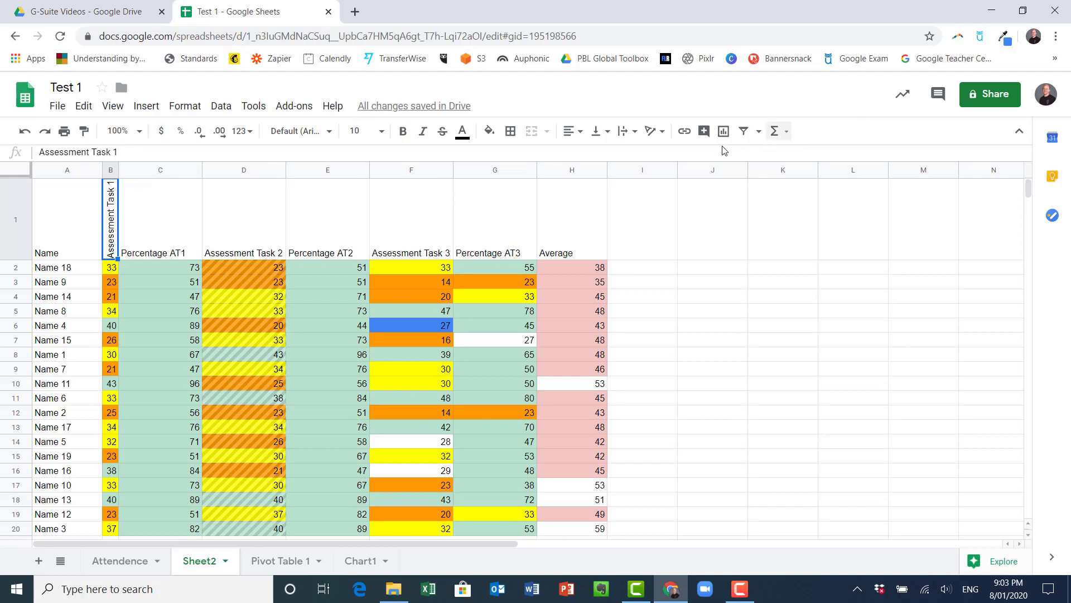
Tilt the header text upwards in B1 and in the remaining headers from Percentage AT1 to Average (C1:H1)
{"action": "left_click", "coordinate": [634, 135]}
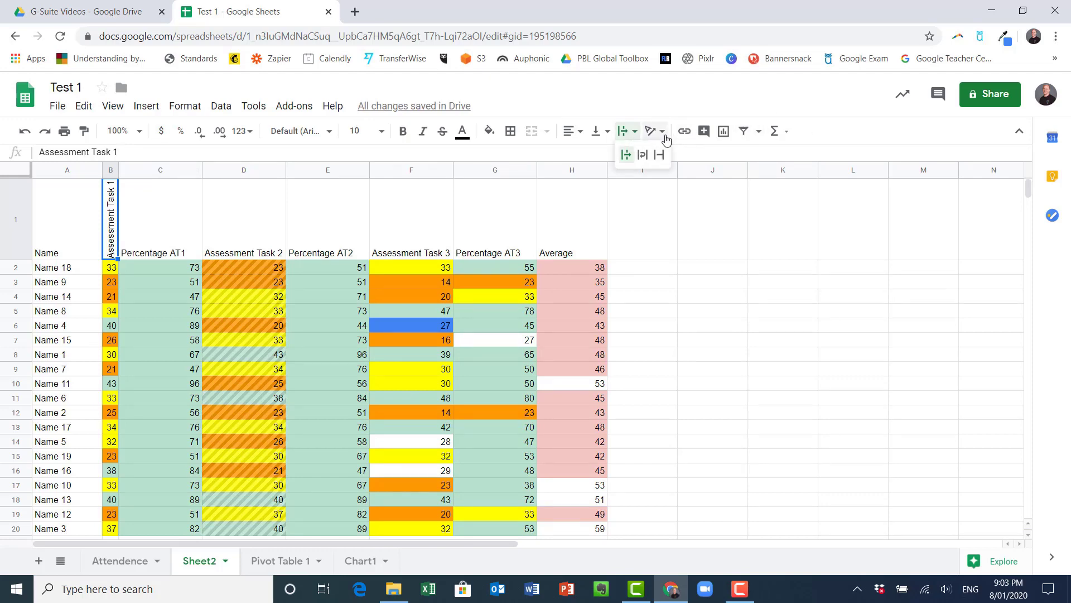
{"action": "left_click", "coordinate": [657, 131]}
{"action": "left_click", "coordinate": [666, 157]}
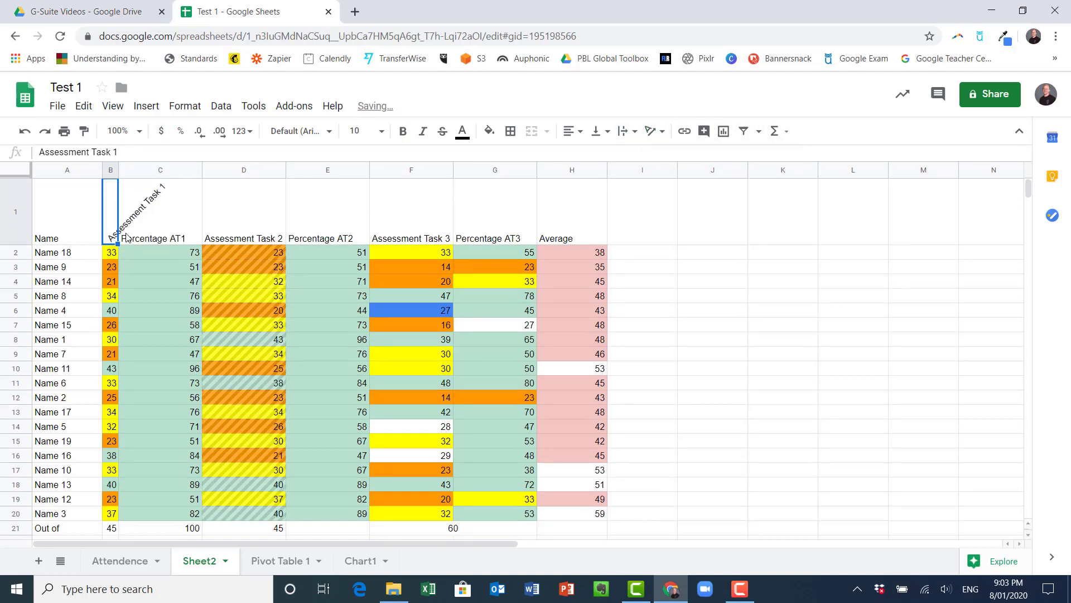
{"action": "left_click", "coordinate": [160, 234]}
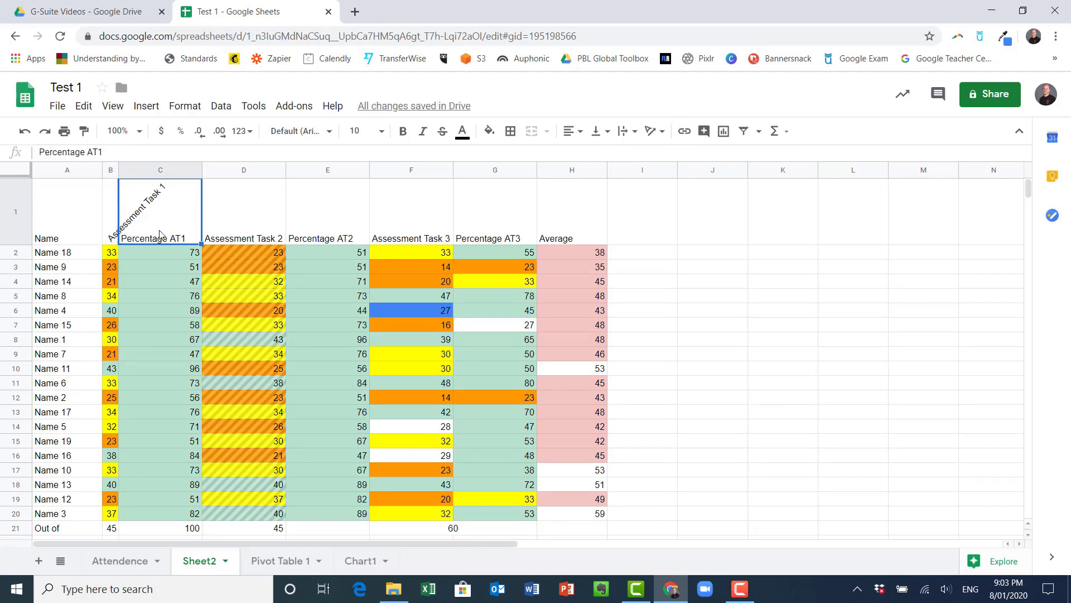
{"action": "left_click_drag", "start_coordinate": [160, 235], "coordinate": [555, 226]}
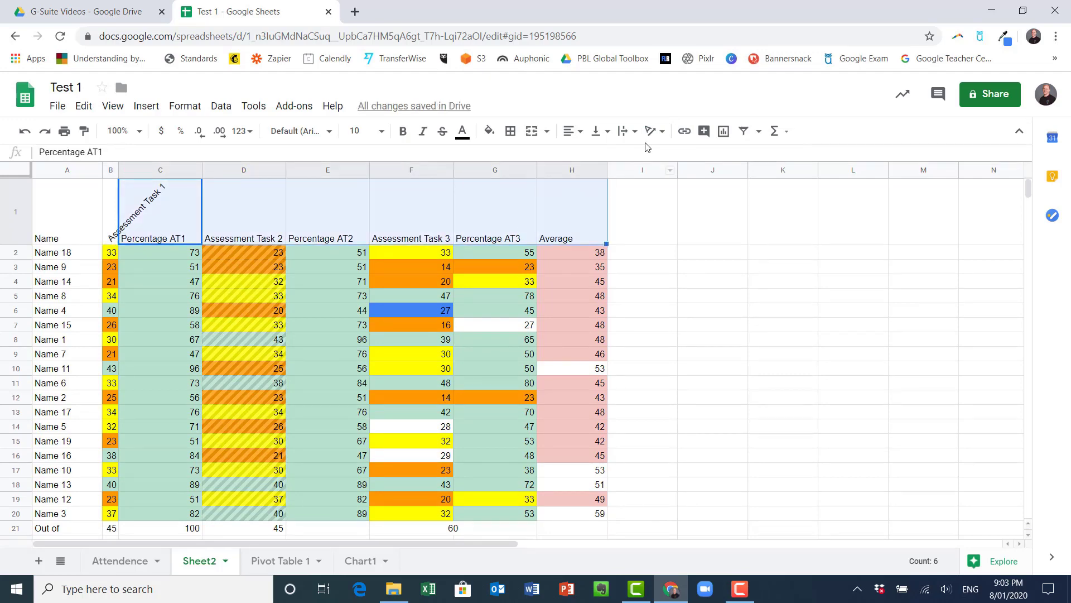
{"action": "left_click", "coordinate": [661, 133]}
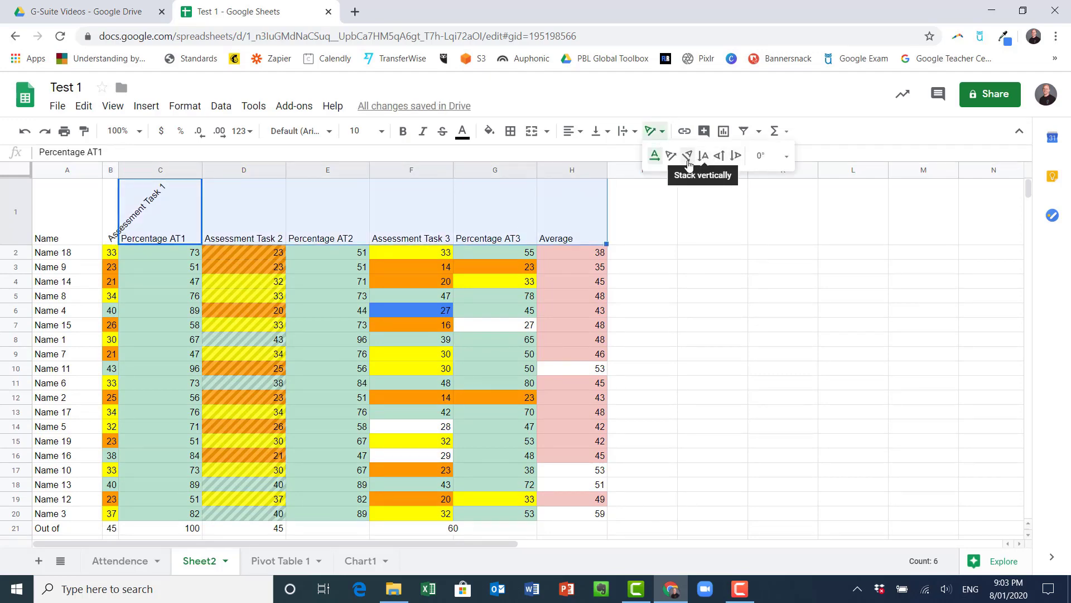
{"action": "left_click", "coordinate": [672, 156]}
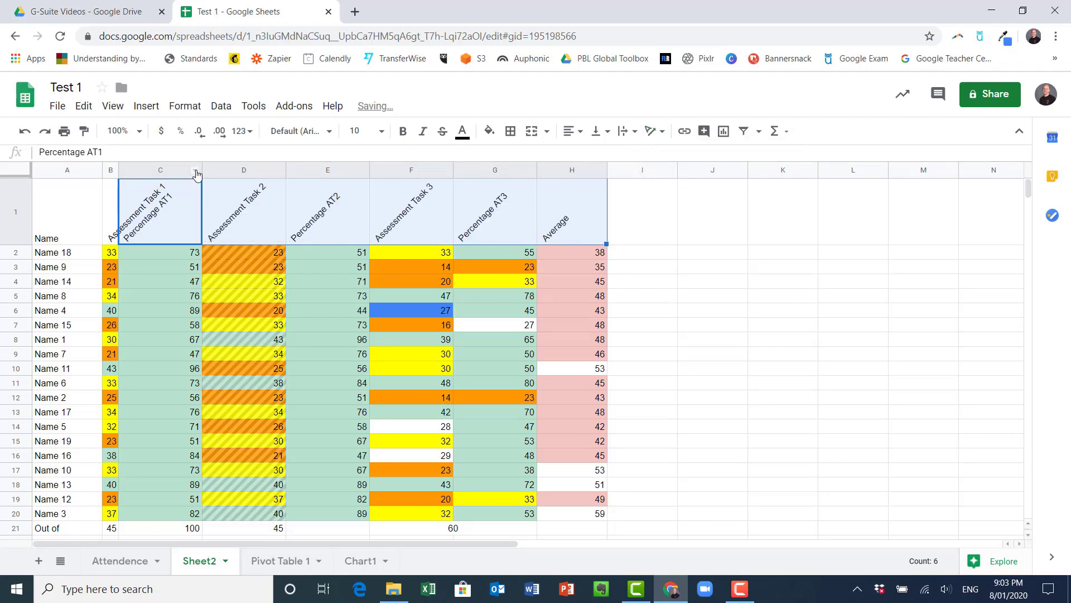
Narrow the Percentage AT1 column and widen the Assessment Task 1 column so their tilted headers no longer overlap
{"action": "left_click_drag", "start_coordinate": [202, 170], "coordinate": [177, 170]}
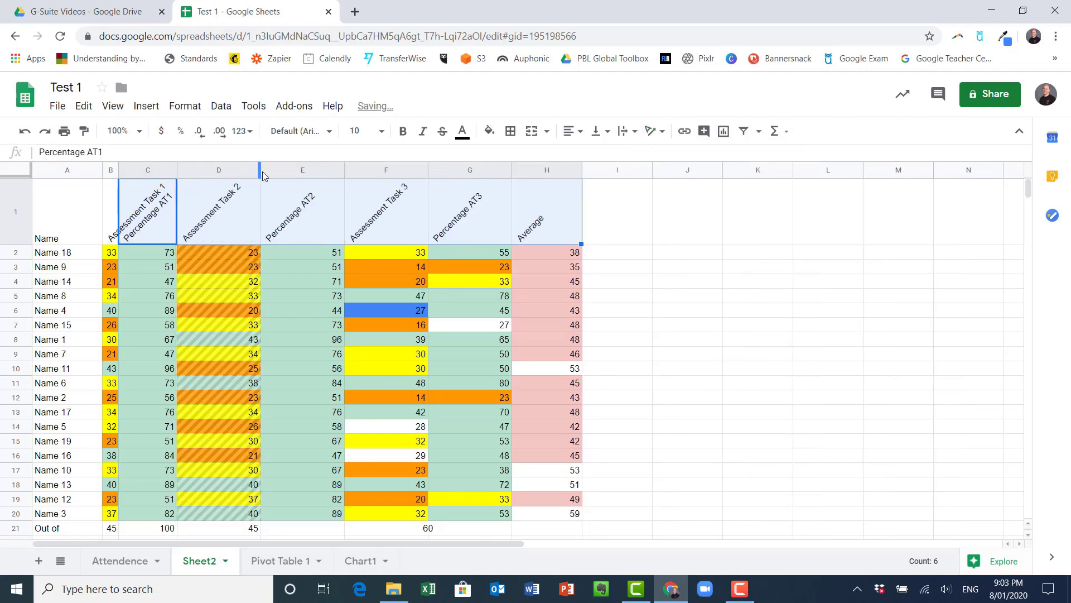
{"action": "left_click_drag", "start_coordinate": [259, 171], "coordinate": [171, 168]}
{"action": "left_click", "coordinate": [627, 371]}
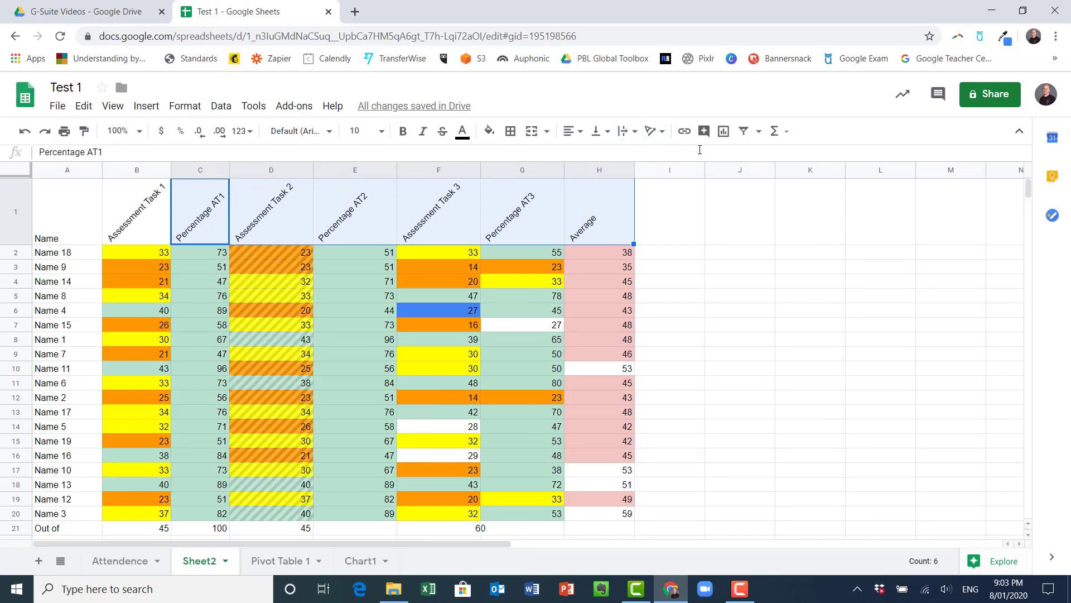
Link the Average header in H1 to the Chart1 sheet of this spreadsheet
{"action": "left_click", "coordinate": [606, 217]}
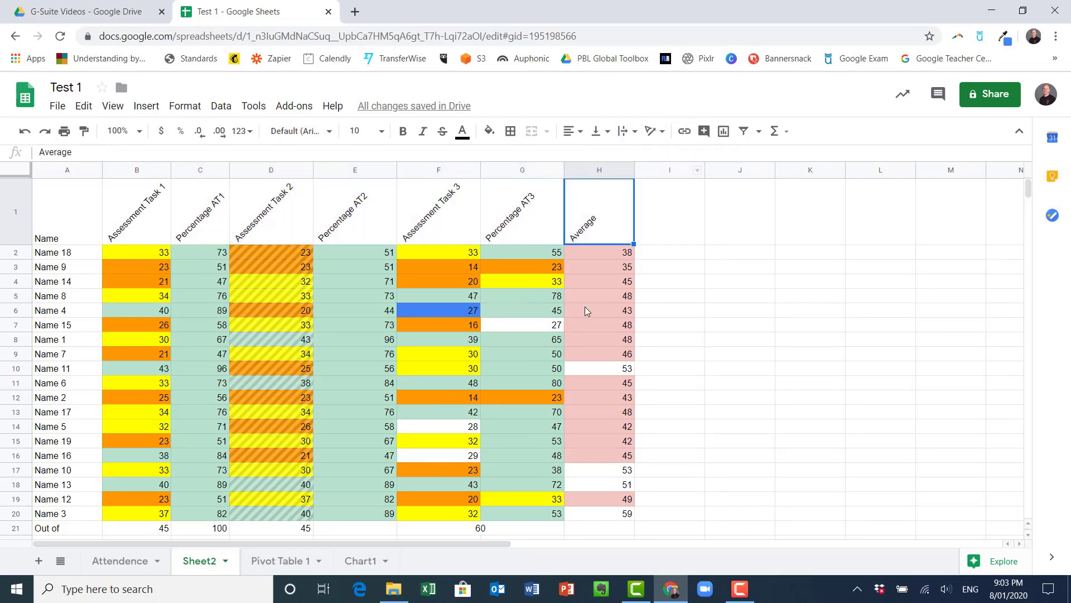
{"action": "left_click", "coordinate": [684, 130]}
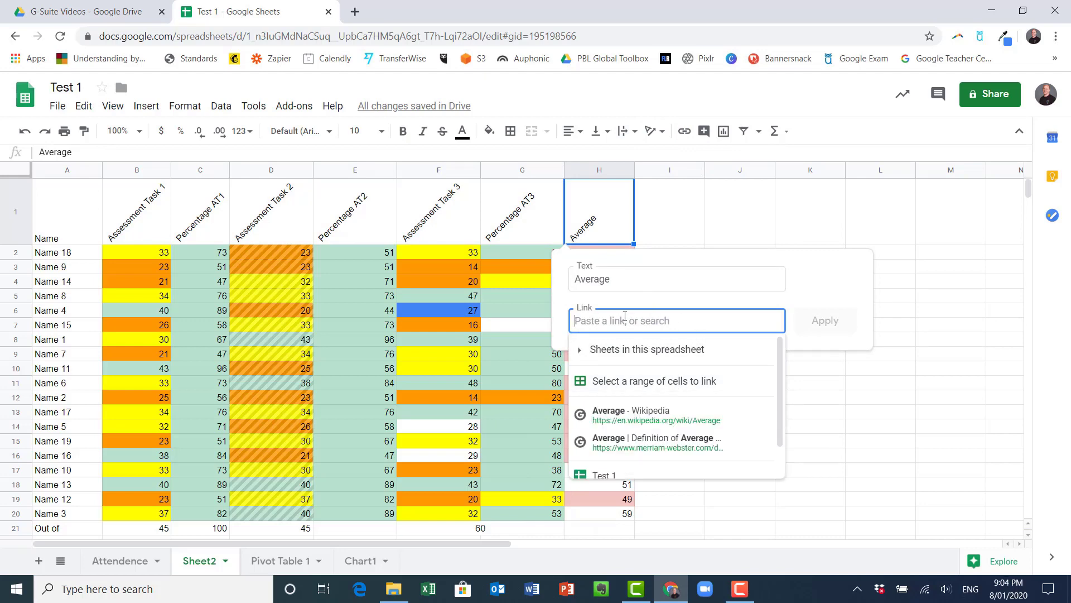
{"action": "left_click", "coordinate": [613, 351]}
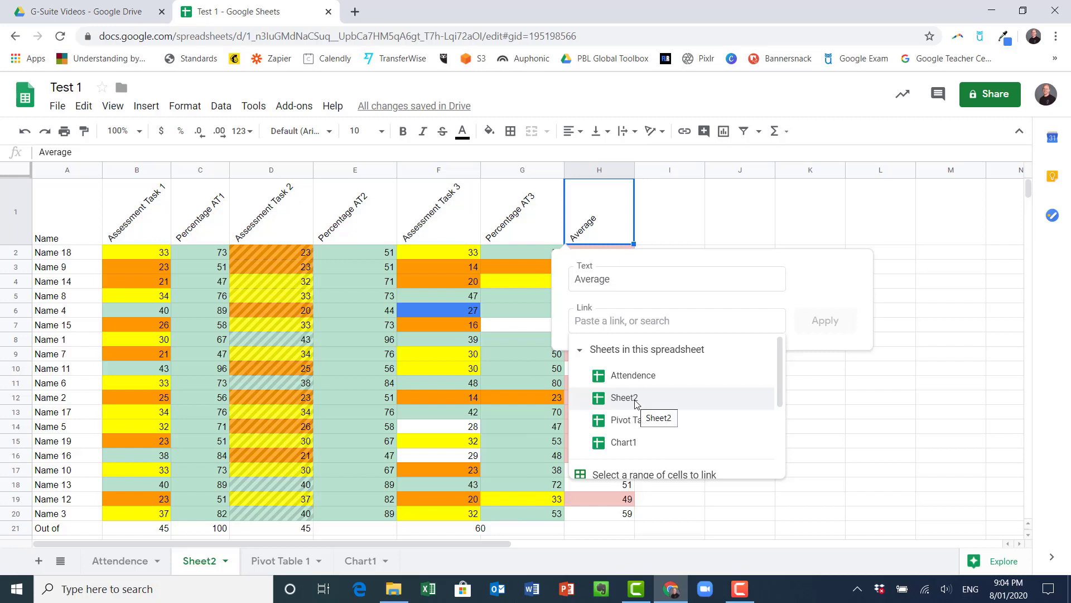
{"action": "left_click", "coordinate": [638, 442]}
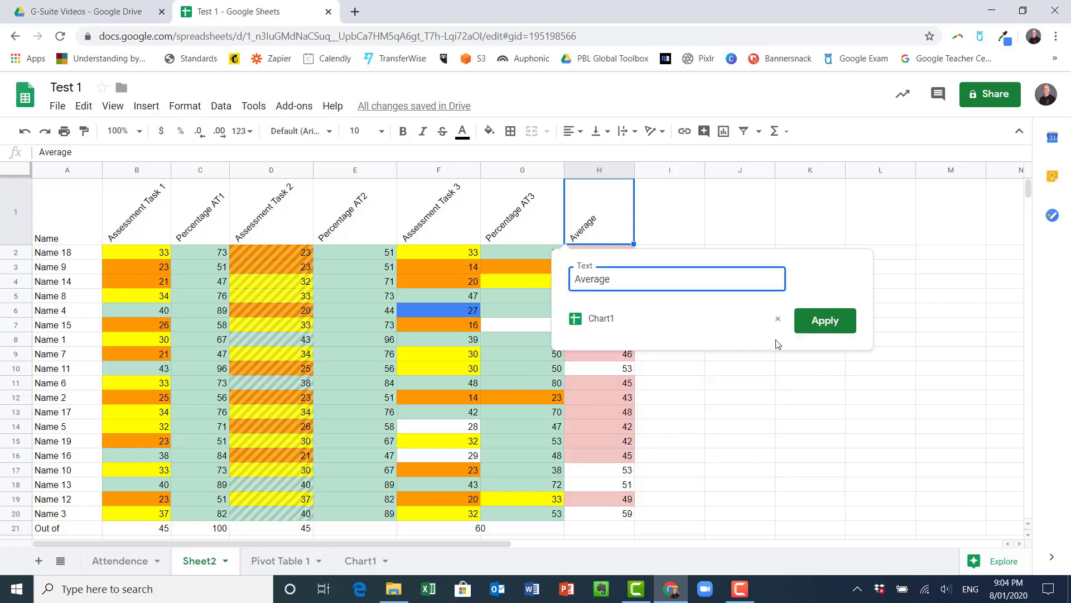
{"action": "left_click", "coordinate": [825, 321]}
{"action": "left_click", "coordinate": [689, 397]}
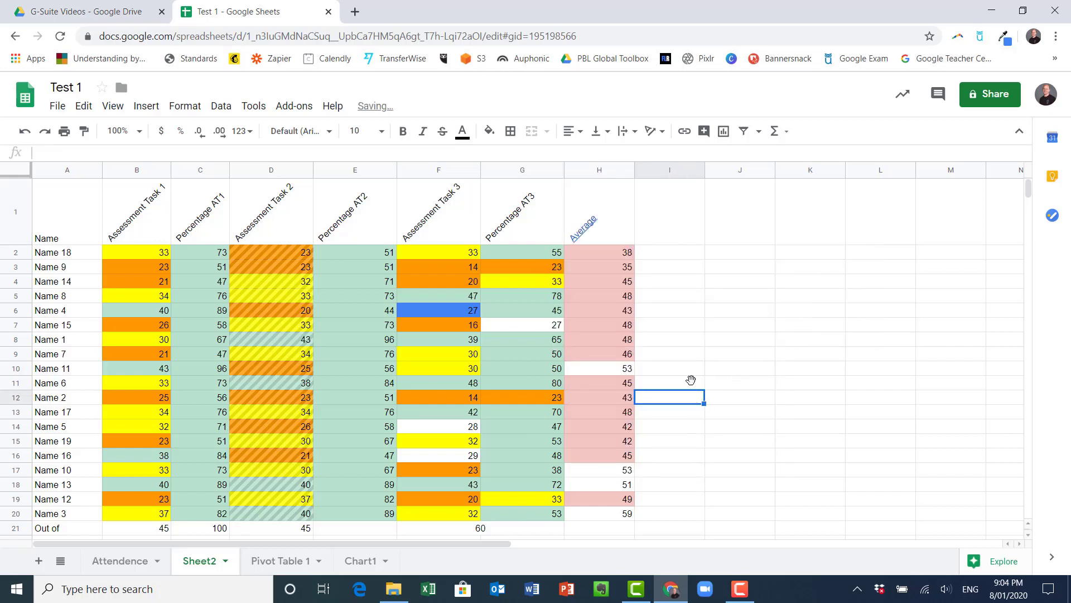
Follow the Average header's link to test it, and return to Sheet2
{"action": "left_click", "coordinate": [595, 226]}
{"action": "left_click", "coordinate": [611, 257]}
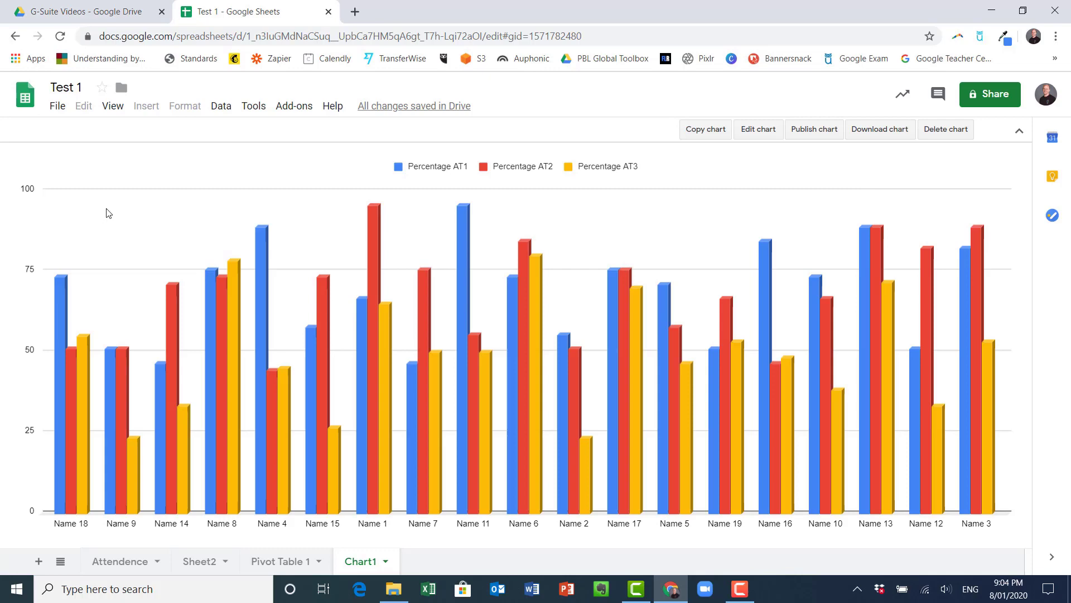
{"action": "left_click", "coordinate": [197, 561]}
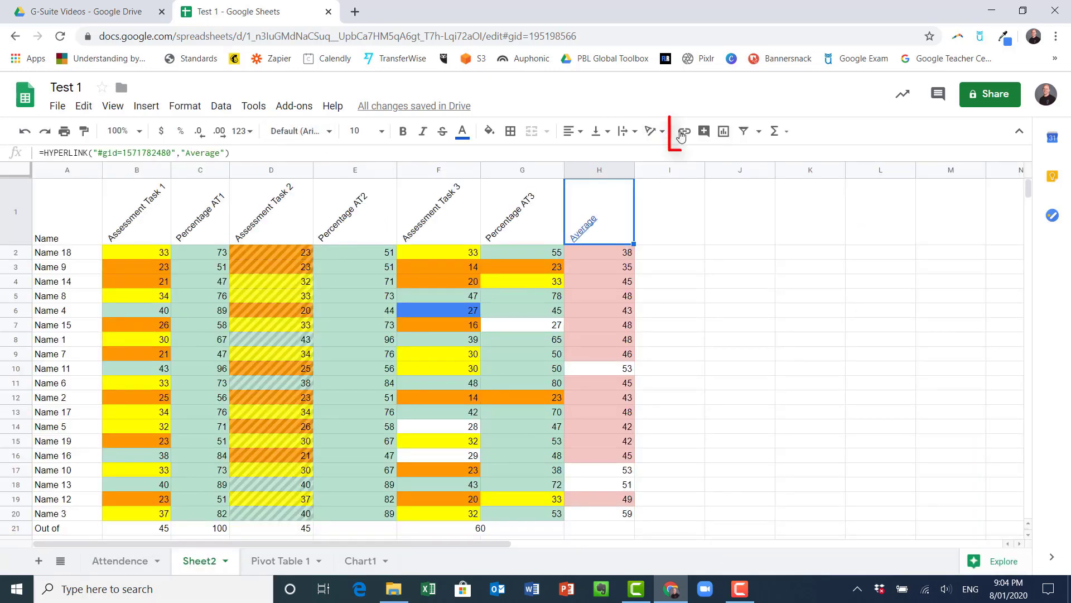
Examine the list of available functions and look over the assessment table down to its Average row
{"action": "left_click", "coordinate": [602, 285]}
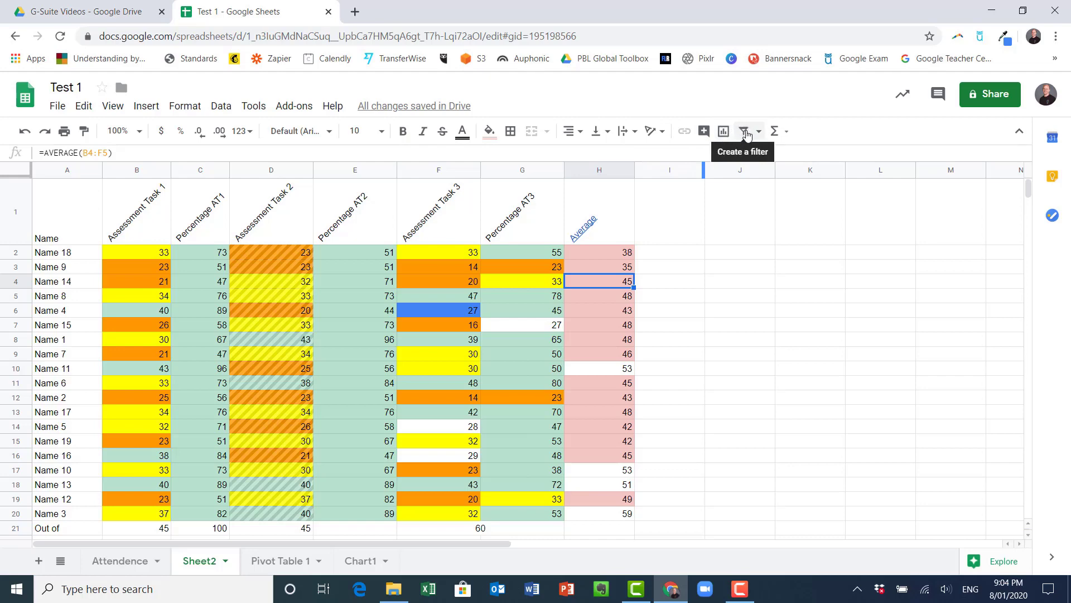
{"action": "left_click", "coordinate": [777, 131]}
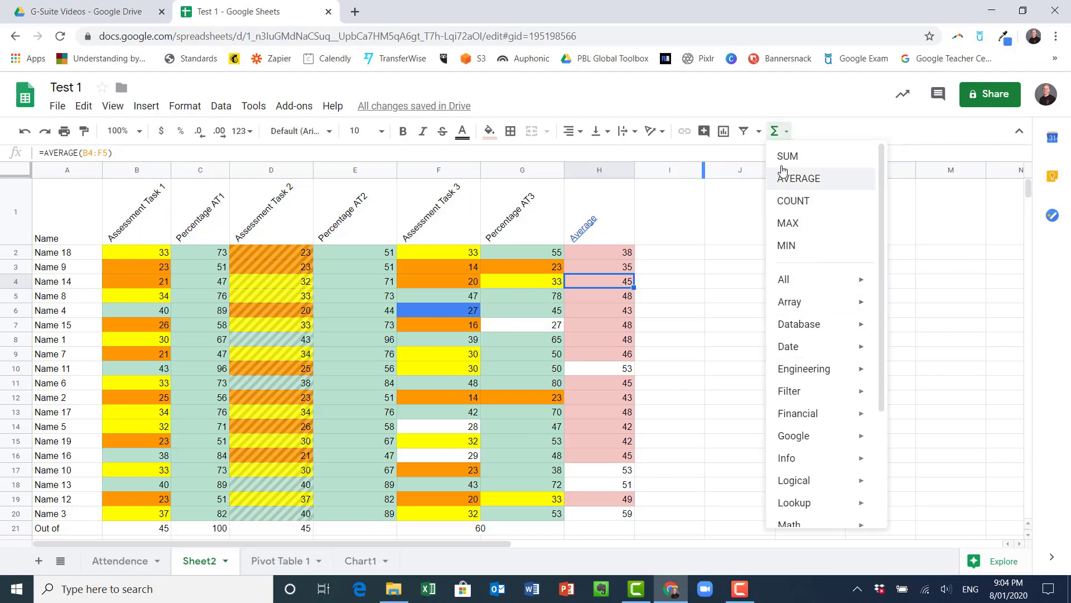
{"action": "left_click", "coordinate": [678, 399]}
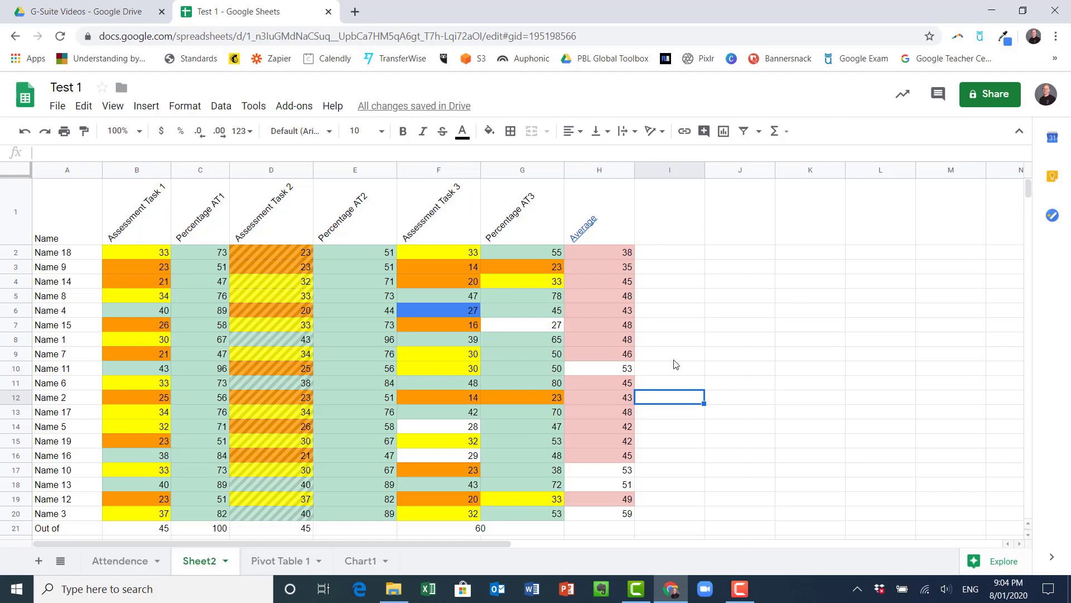
{"action": "scroll", "coordinate": [336, 344], "scroll_direction": "down", "scroll_amount": 3}
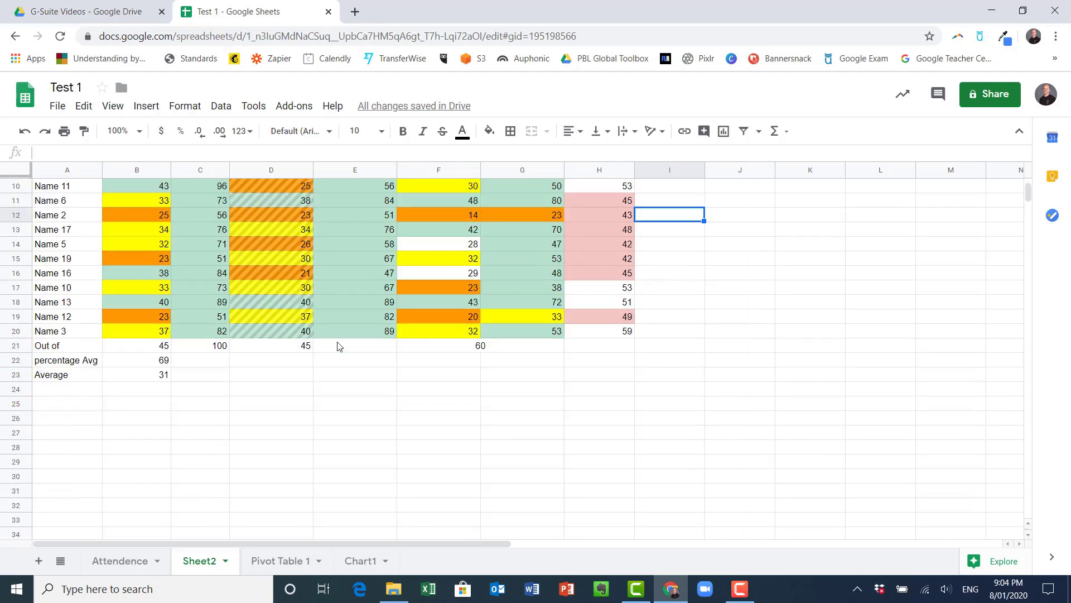
{"action": "scroll", "coordinate": [337, 345], "scroll_direction": "up", "scroll_amount": 3}
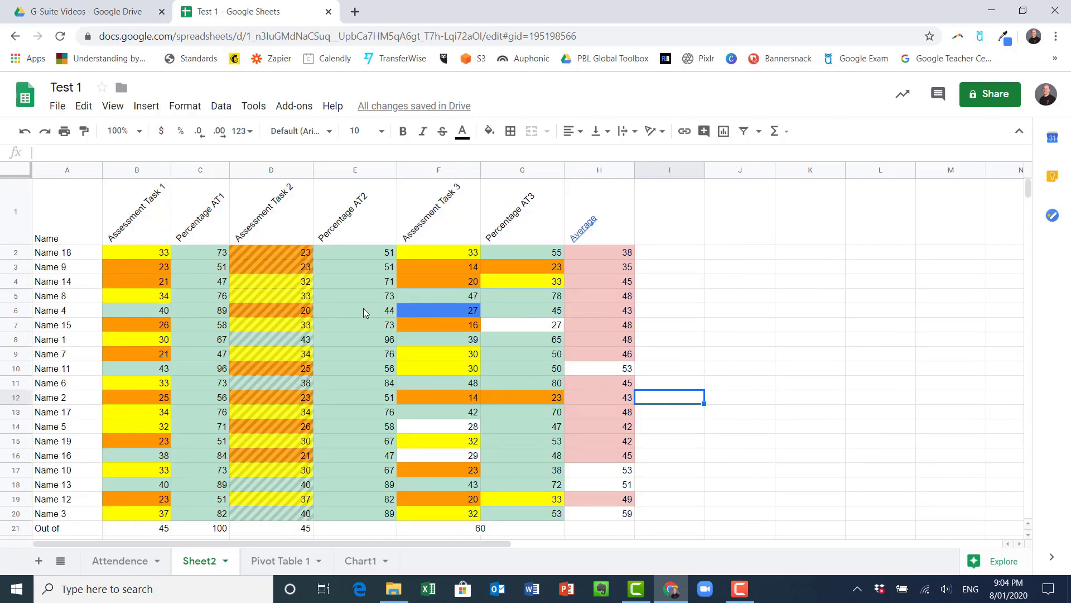